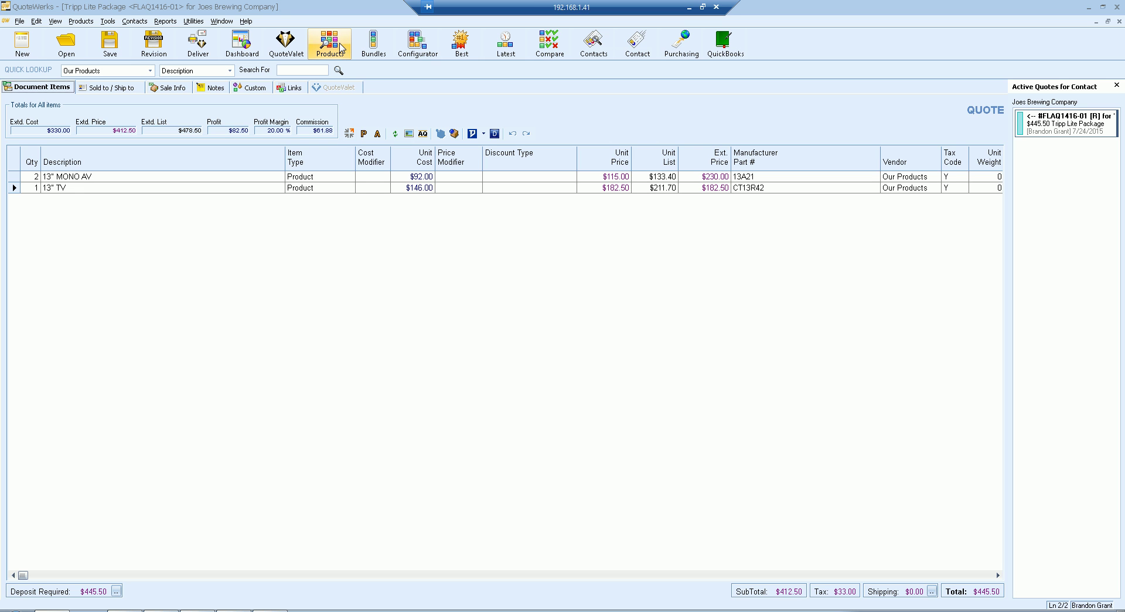
- Open the Product Lookup window to view the list of available products, and close it
{"action": "left_click", "coordinate": [341, 46]}
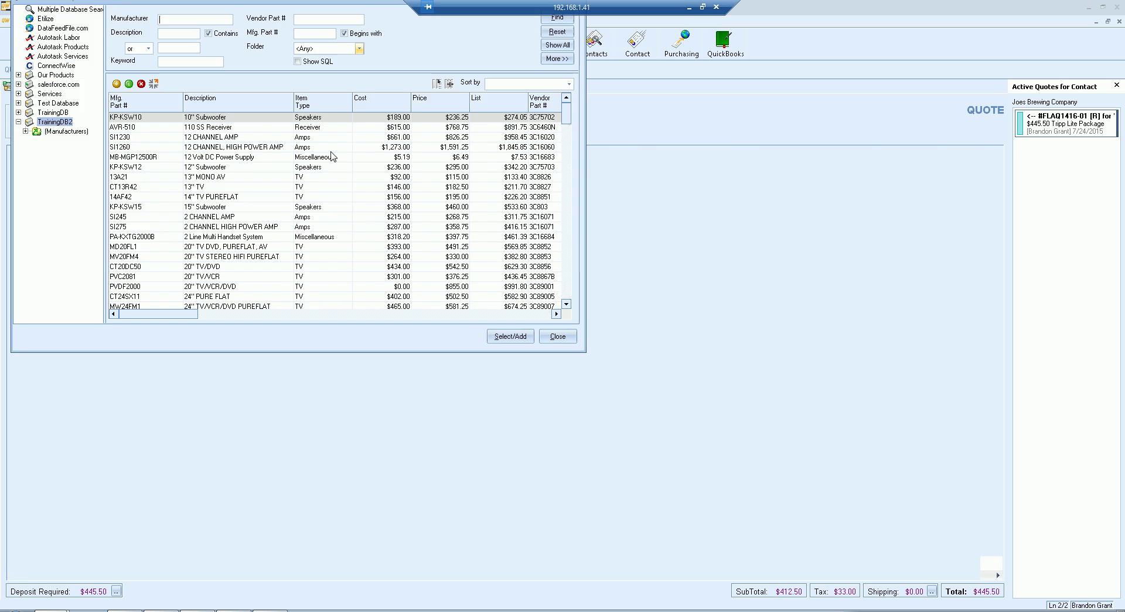
{"action": "left_click_drag", "start_coordinate": [242, 6], "coordinate": [369, 96]}
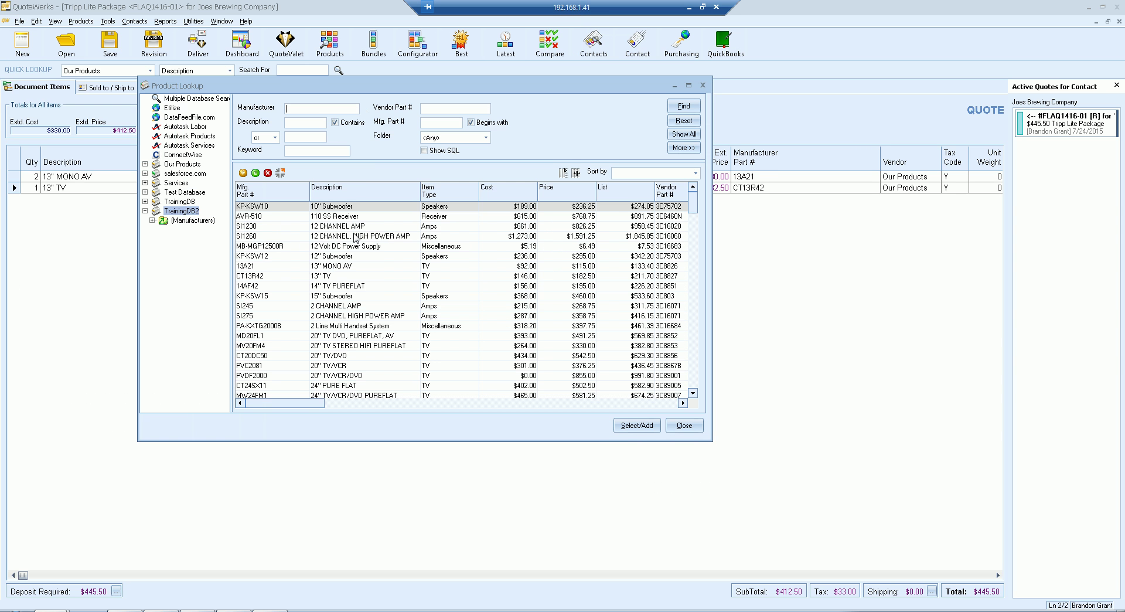
{"action": "left_click", "coordinate": [689, 432]}
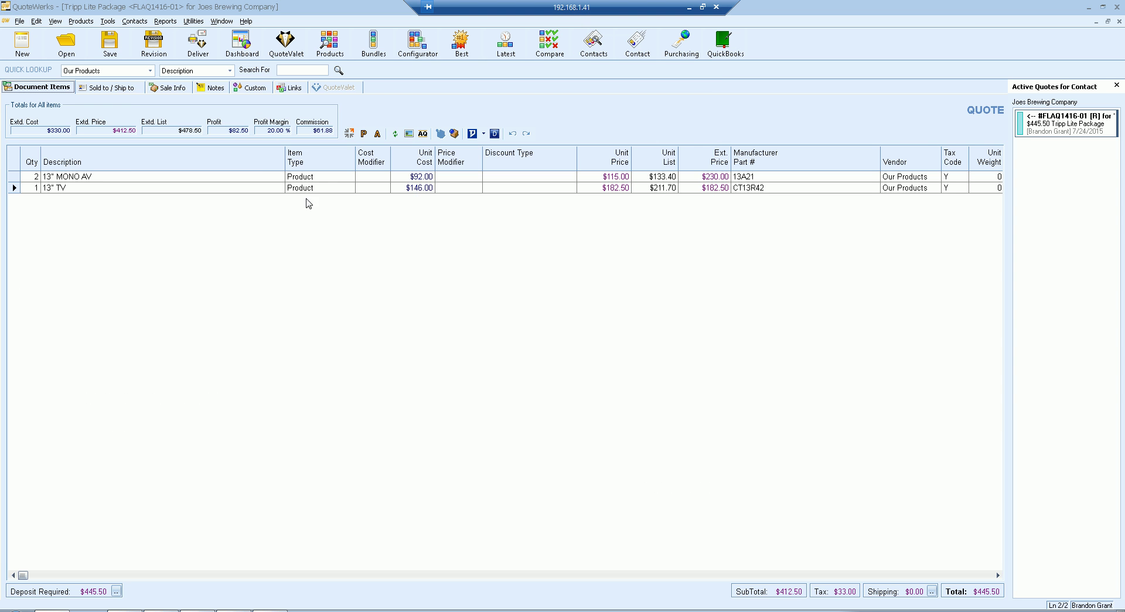
{"action": "left_click", "coordinate": [81, 22]}
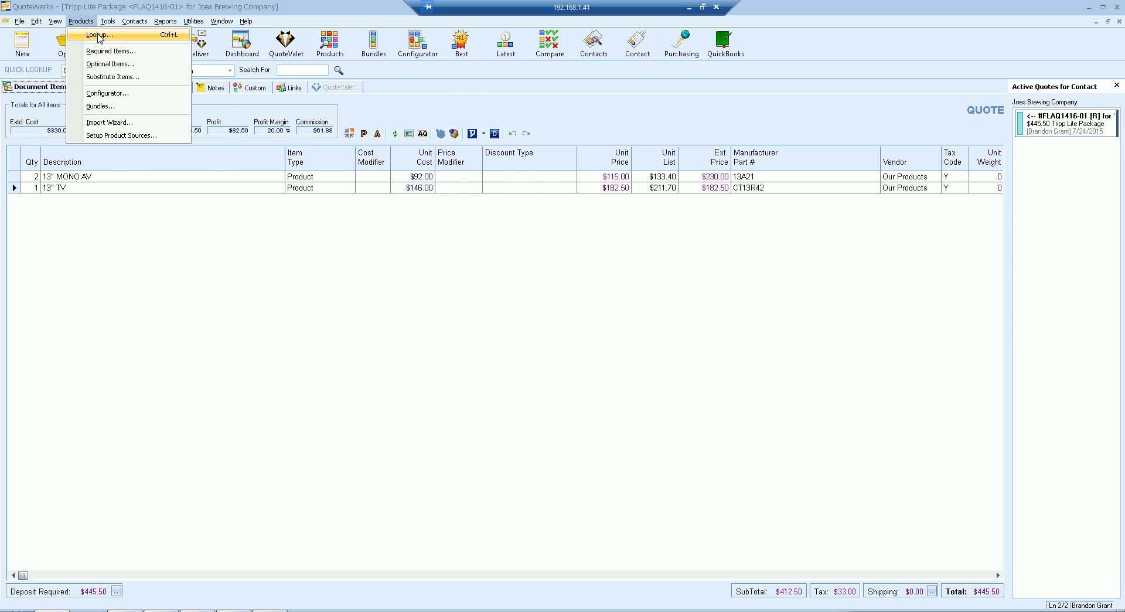
{"action": "left_click", "coordinate": [98, 36]}
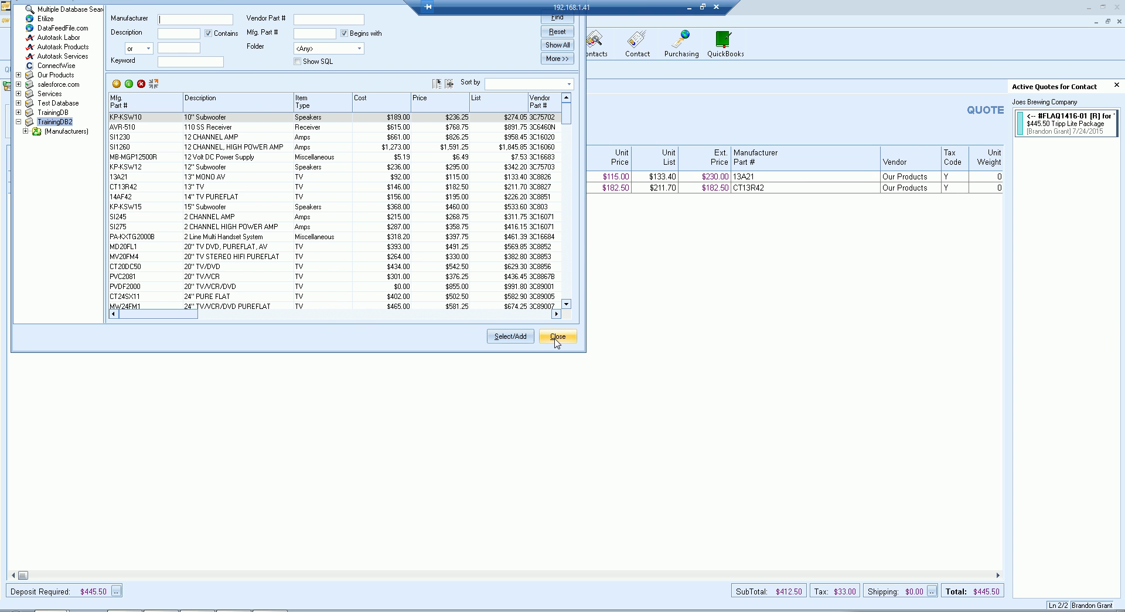
{"action": "left_click", "coordinate": [557, 336]}
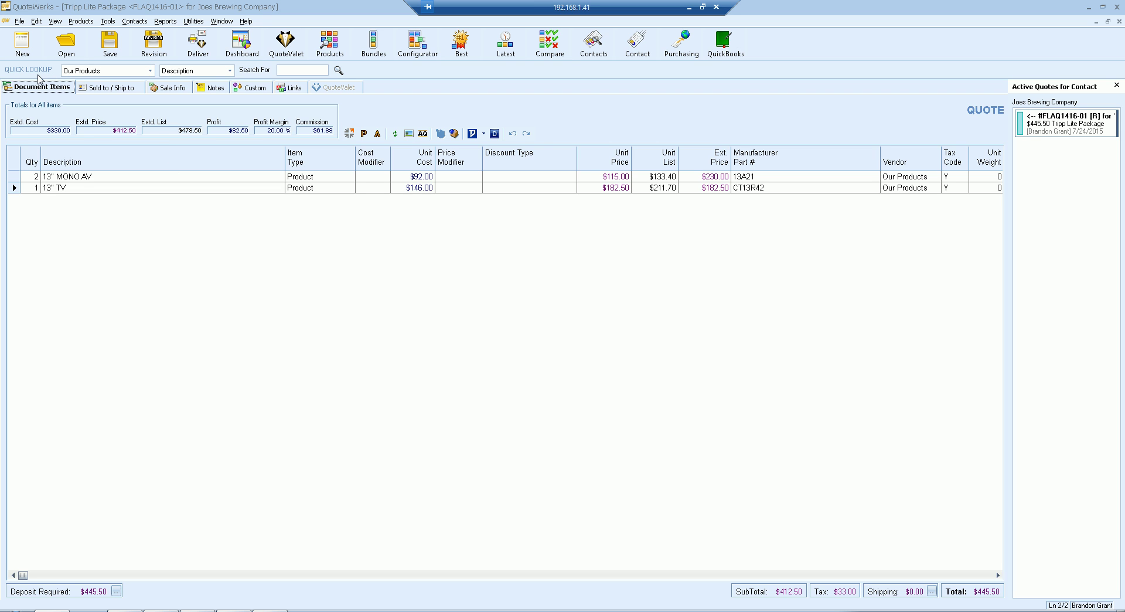
- Examine the product sources offered for the quick lookup, keeping Our Products selected
{"action": "left_click", "coordinate": [150, 72]}
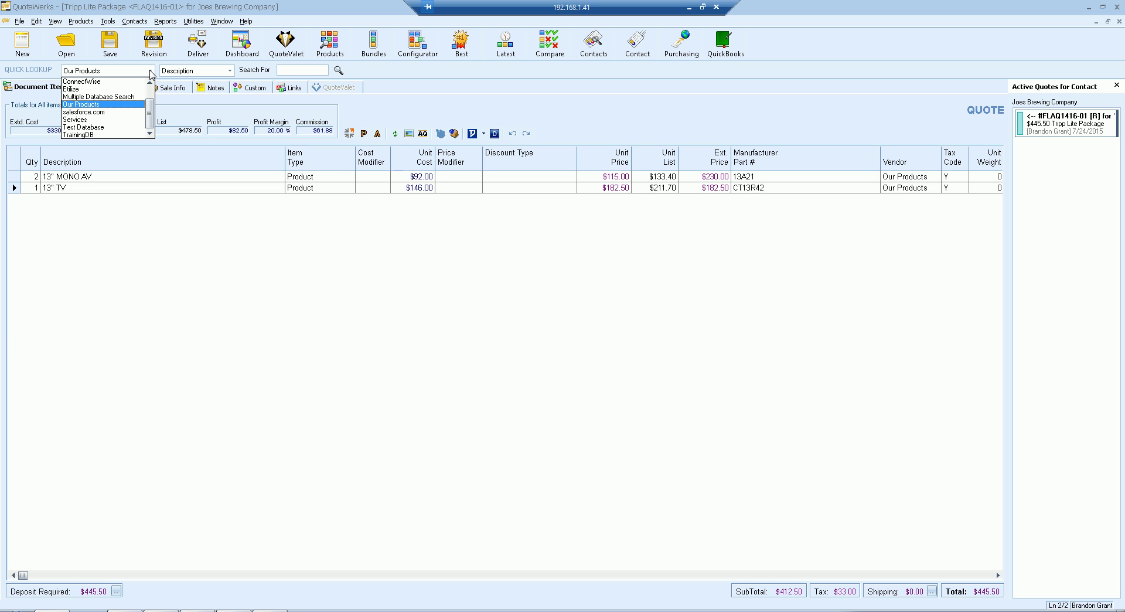
{"action": "left_click", "coordinate": [151, 71]}
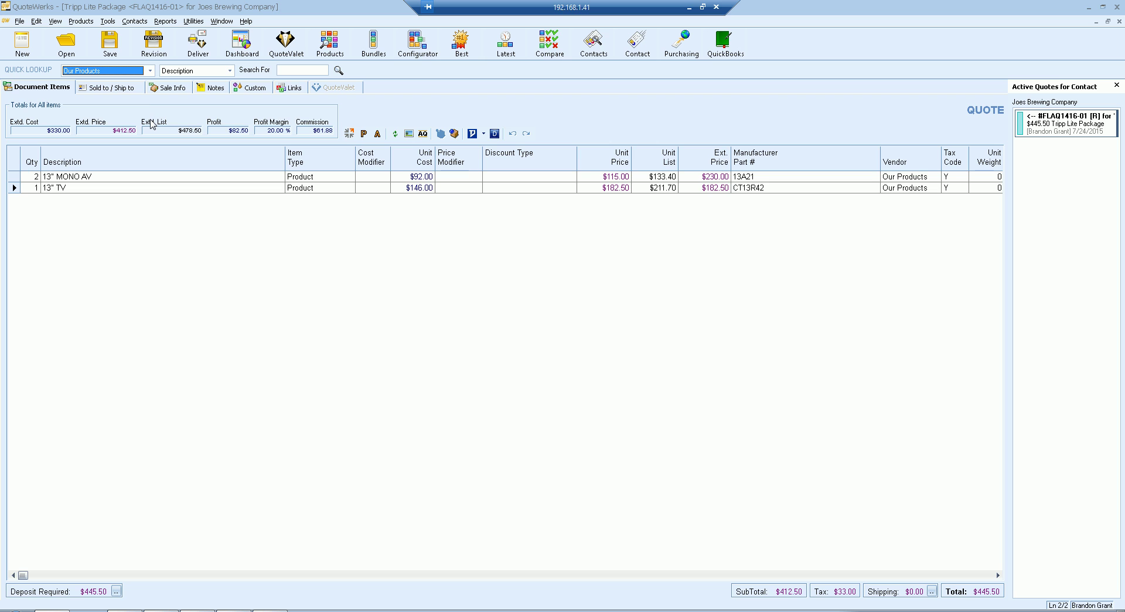
{"action": "left_click", "coordinate": [151, 72]}
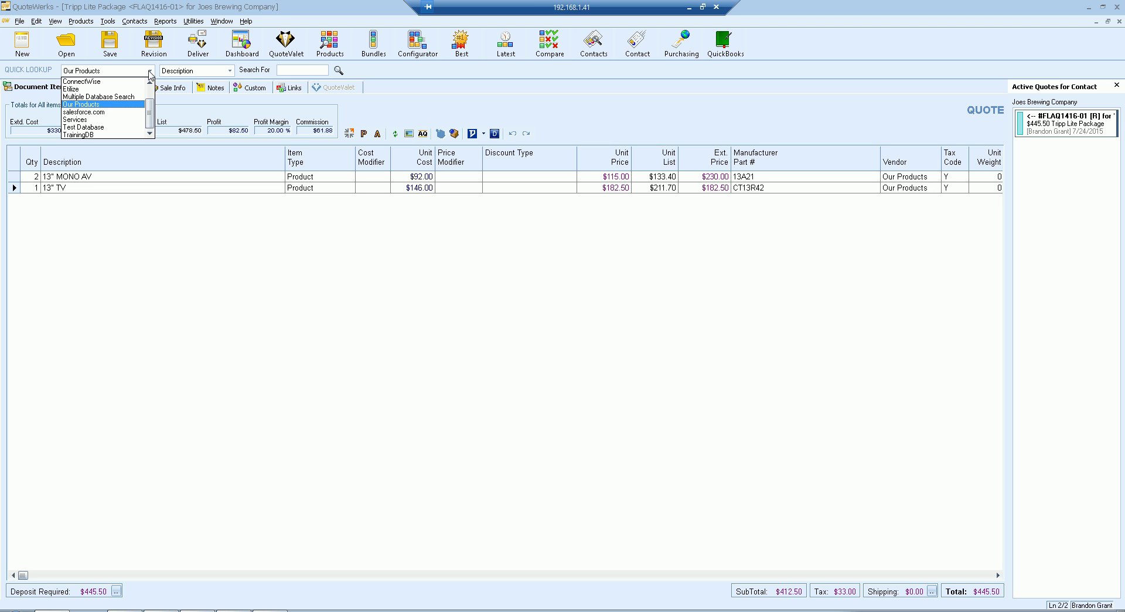
{"action": "left_click", "coordinate": [151, 72]}
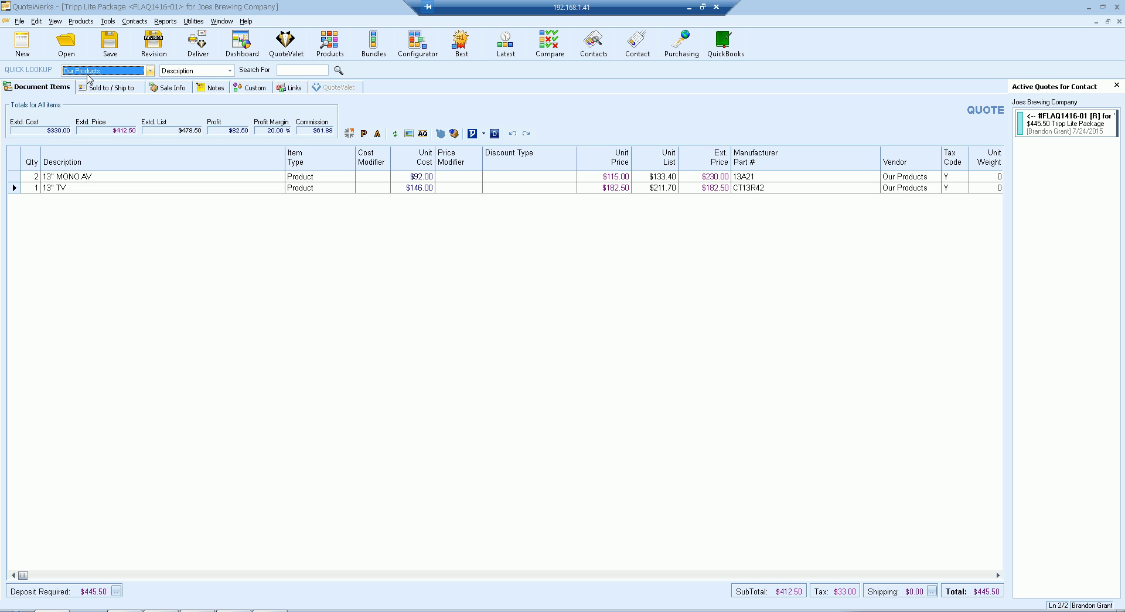
- Run a quick lookup in Our Products for descriptions containing "switch", inspect the matching item, and close the lookup
{"action": "left_click", "coordinate": [304, 72]}
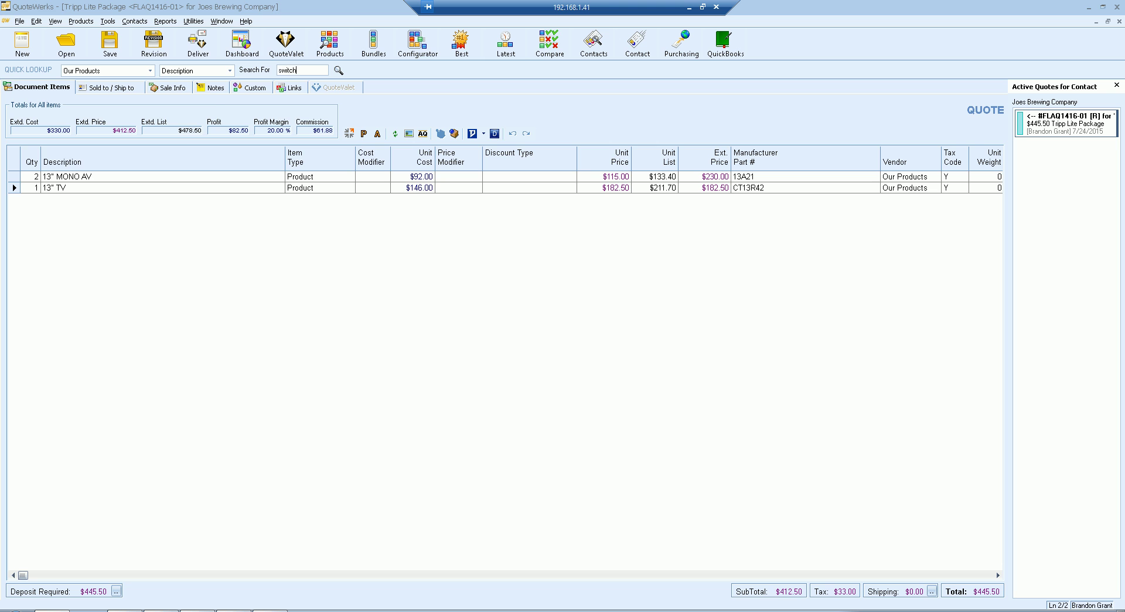
{"action": "key", "text": "Return"}
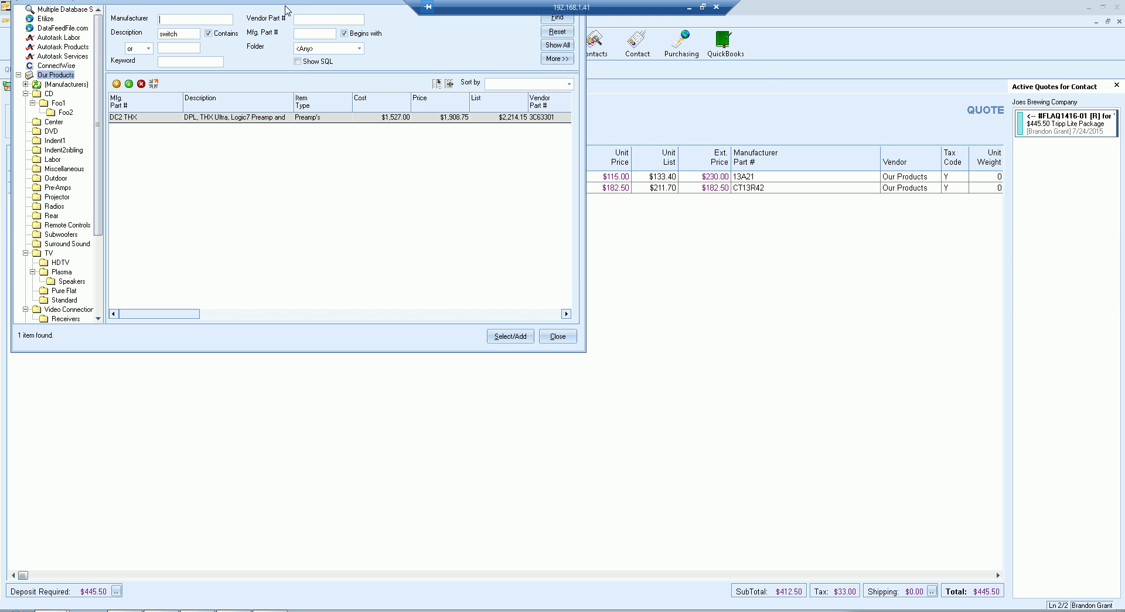
{"action": "left_click_drag", "start_coordinate": [287, 6], "coordinate": [469, 98]}
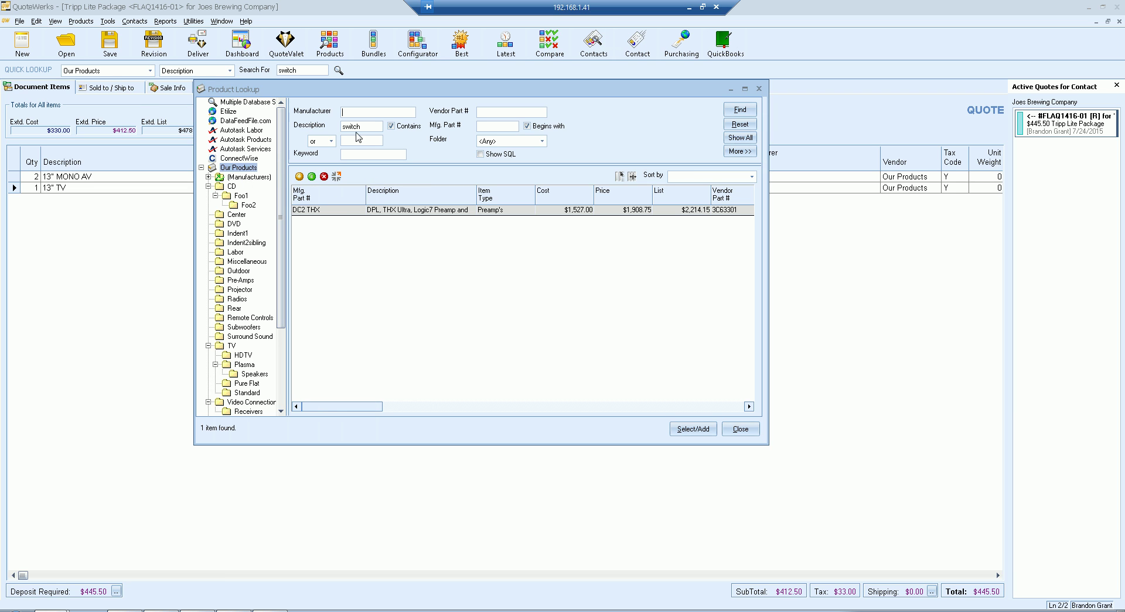
{"action": "left_click", "coordinate": [426, 211]}
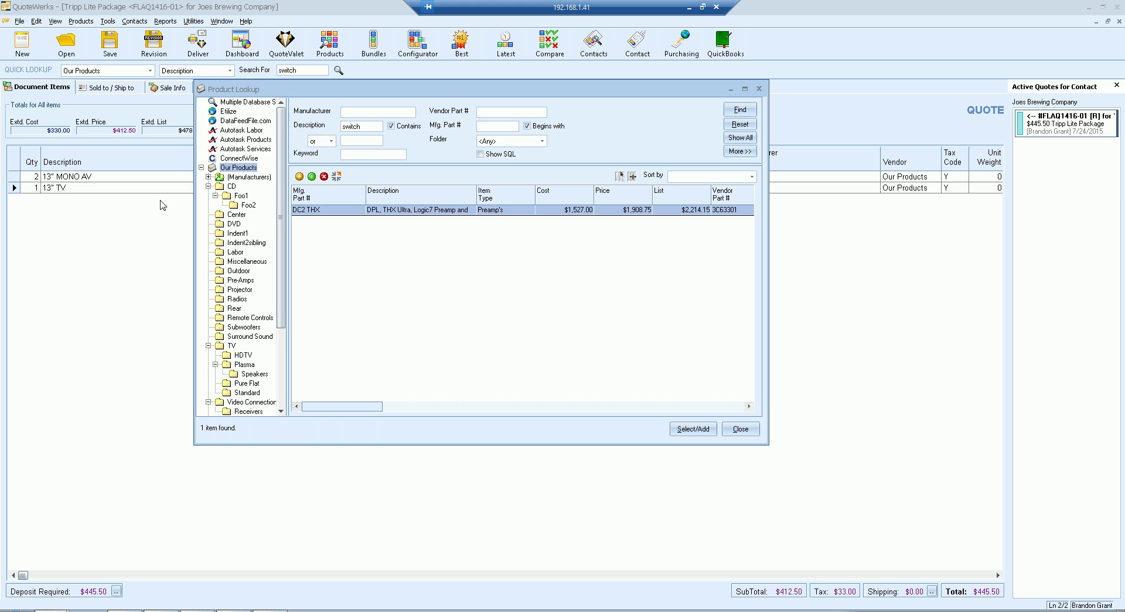
{"action": "left_click", "coordinate": [351, 127]}
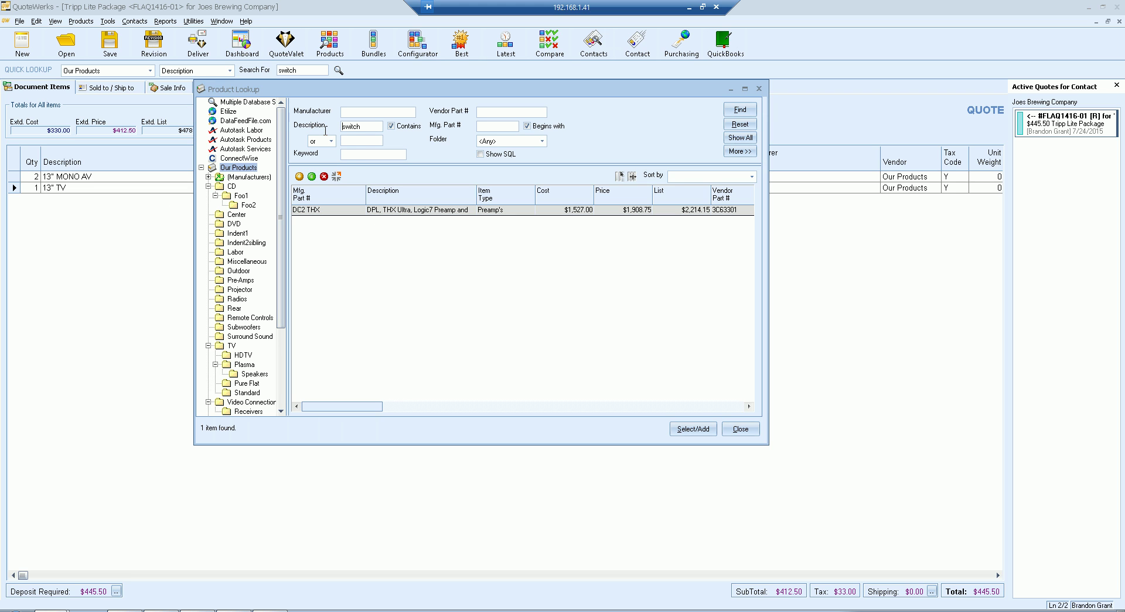
{"action": "left_click", "coordinate": [415, 210]}
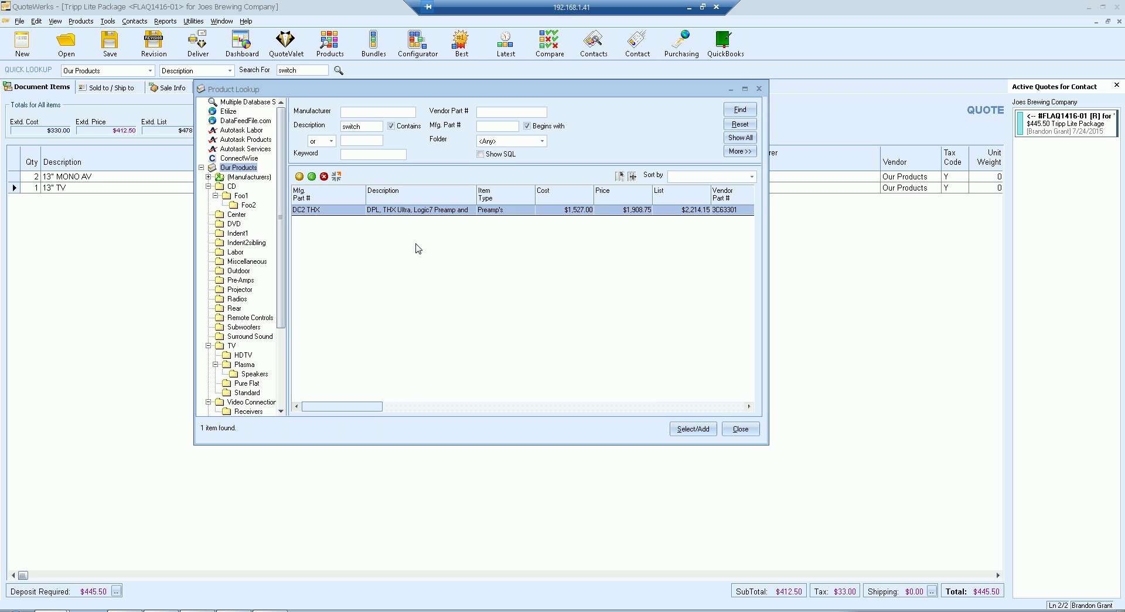
{"action": "left_click", "coordinate": [739, 429]}
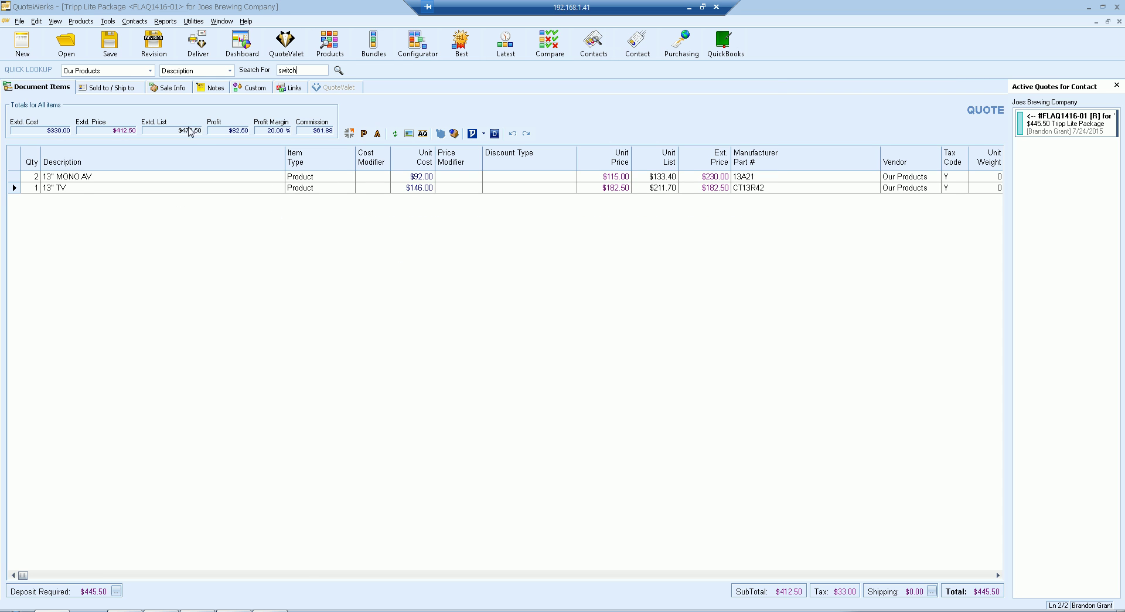
- Review the quick lookup's search-field choices, keeping Our Products as the source and Description as the field
{"action": "left_click", "coordinate": [150, 71]}
{"action": "left_click", "coordinate": [150, 71]}
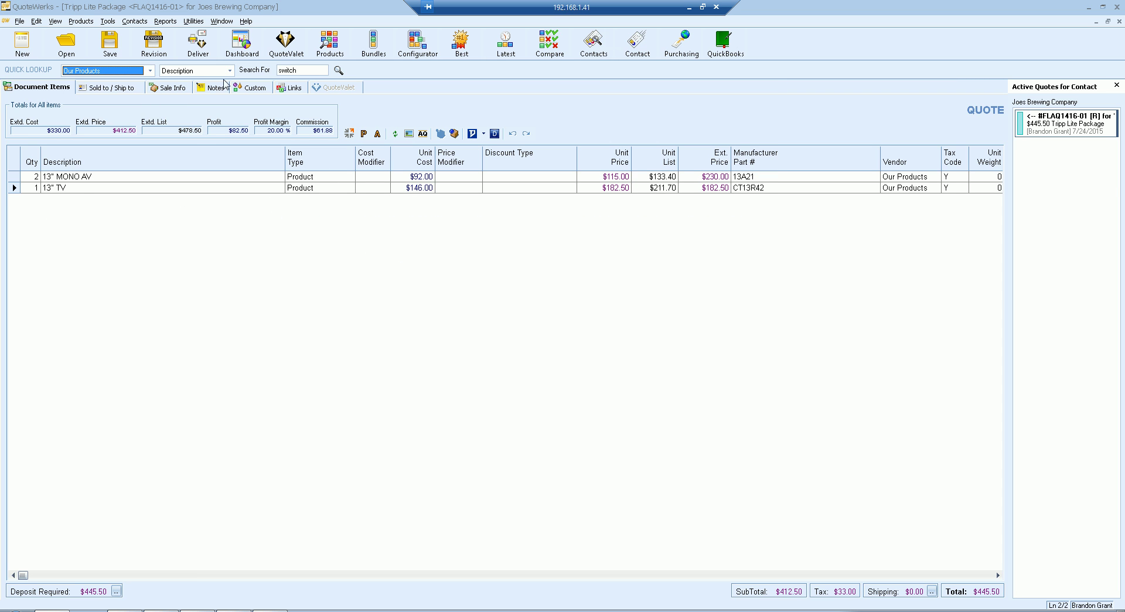
{"action": "left_click", "coordinate": [230, 71]}
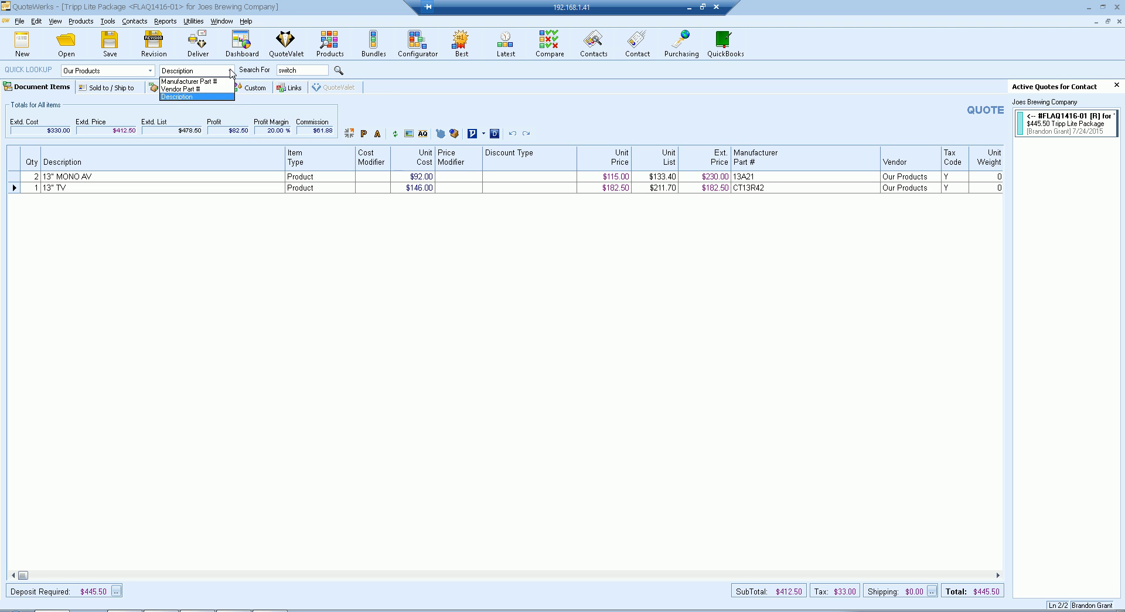
{"action": "left_click", "coordinate": [218, 100]}
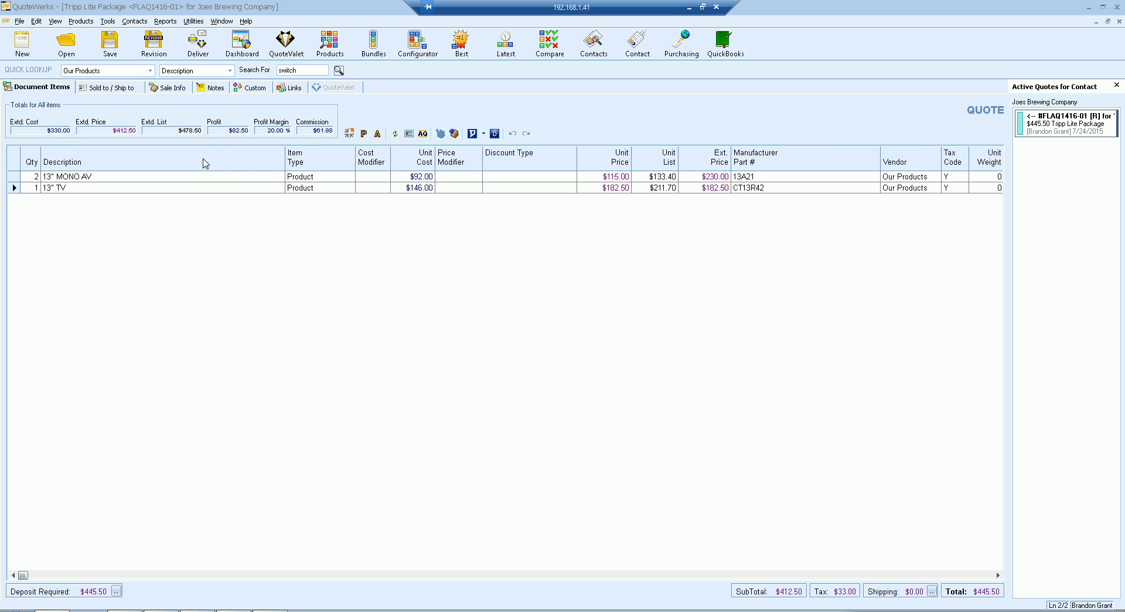
- Add a blank line item below the 13" TV line and view its vendor choices
{"action": "left_click", "coordinate": [14, 187]}
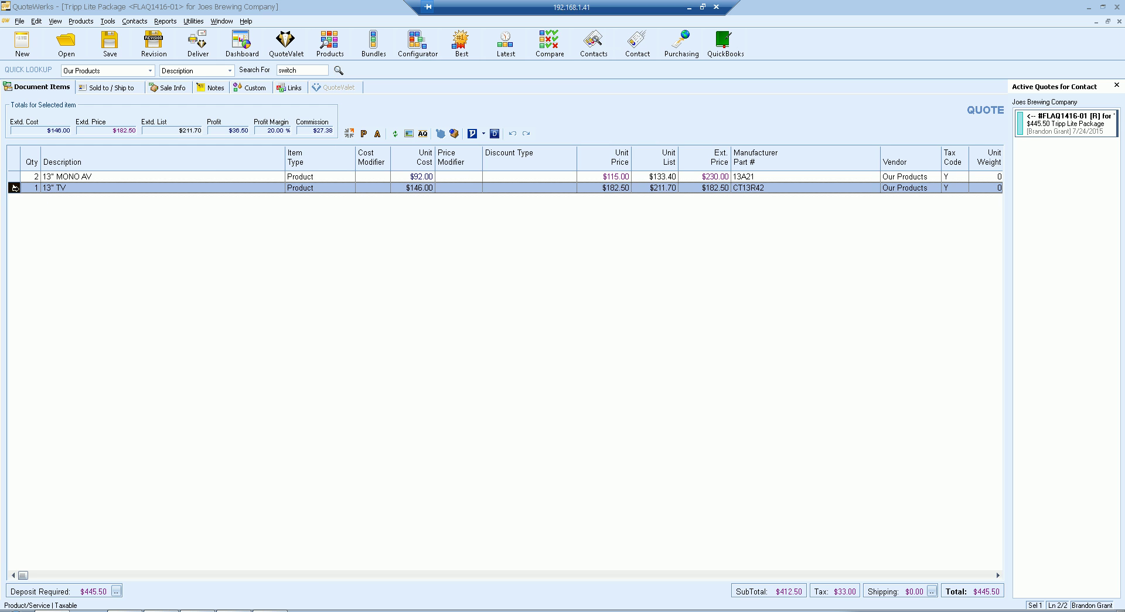
{"action": "left_click", "coordinate": [60, 208]}
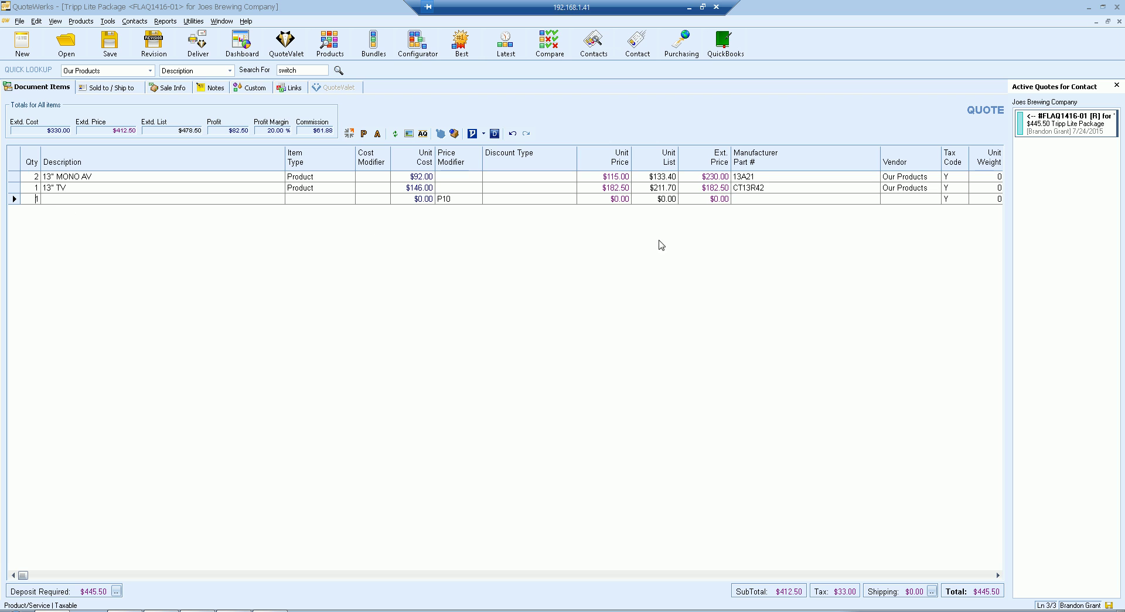
{"action": "left_click", "coordinate": [810, 199]}
{"action": "left_click", "coordinate": [874, 199]}
{"action": "left_click", "coordinate": [815, 197]}
{"action": "left_click", "coordinate": [892, 201]}
{"action": "left_click", "coordinate": [936, 199]}
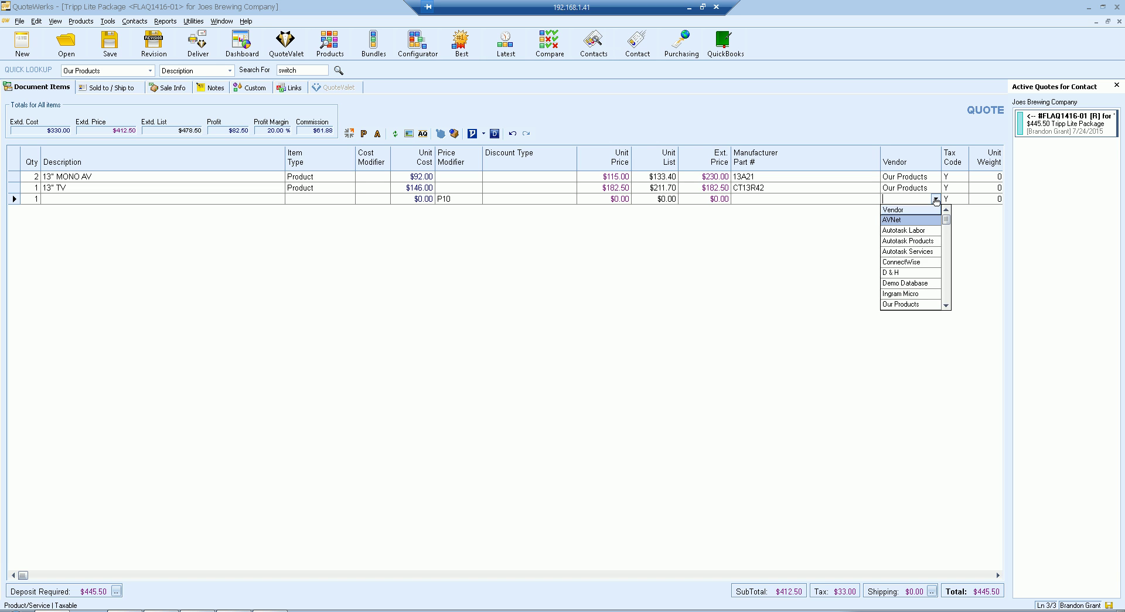
{"action": "left_click", "coordinate": [936, 200]}
{"action": "left_click", "coordinate": [830, 200]}
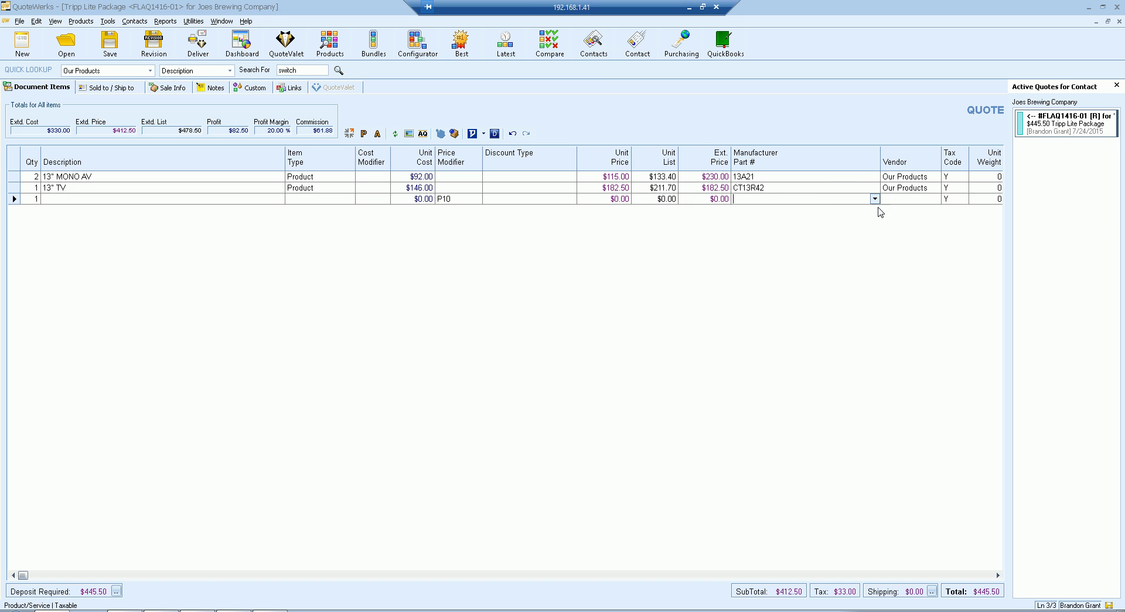
- Fill the blank line item with part BBG-SWPACK1, Structured Wiring Package, from the manufacturer part number list
{"action": "left_click", "coordinate": [874, 199]}
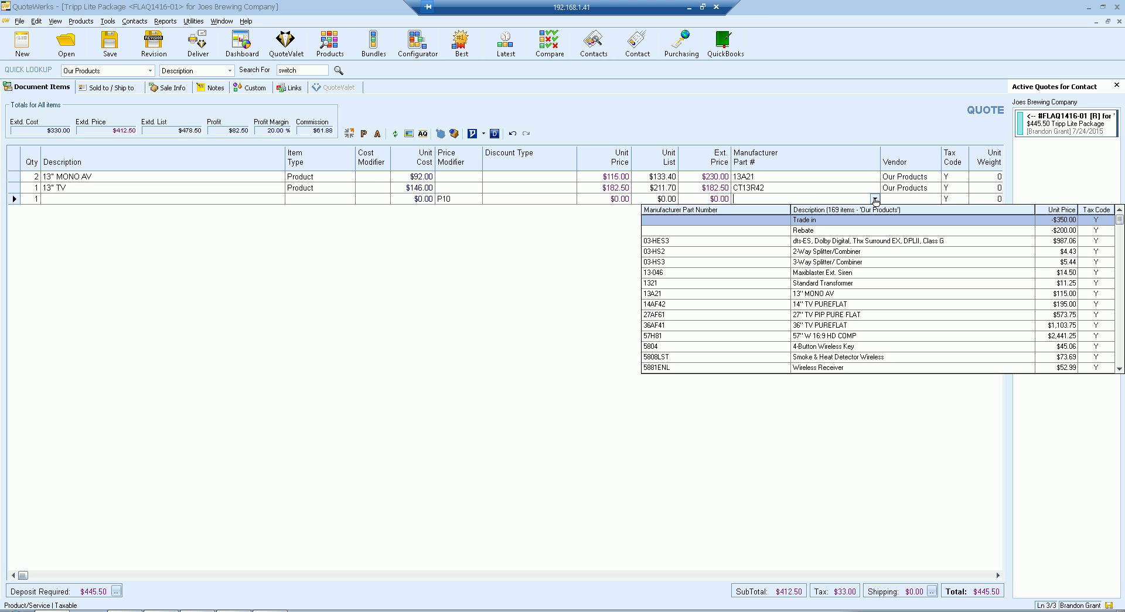
{"action": "left_click", "coordinate": [1115, 226]}
{"action": "left_click", "coordinate": [874, 199]}
{"action": "left_click_drag", "start_coordinate": [1119, 220], "coordinate": [1120, 238]}
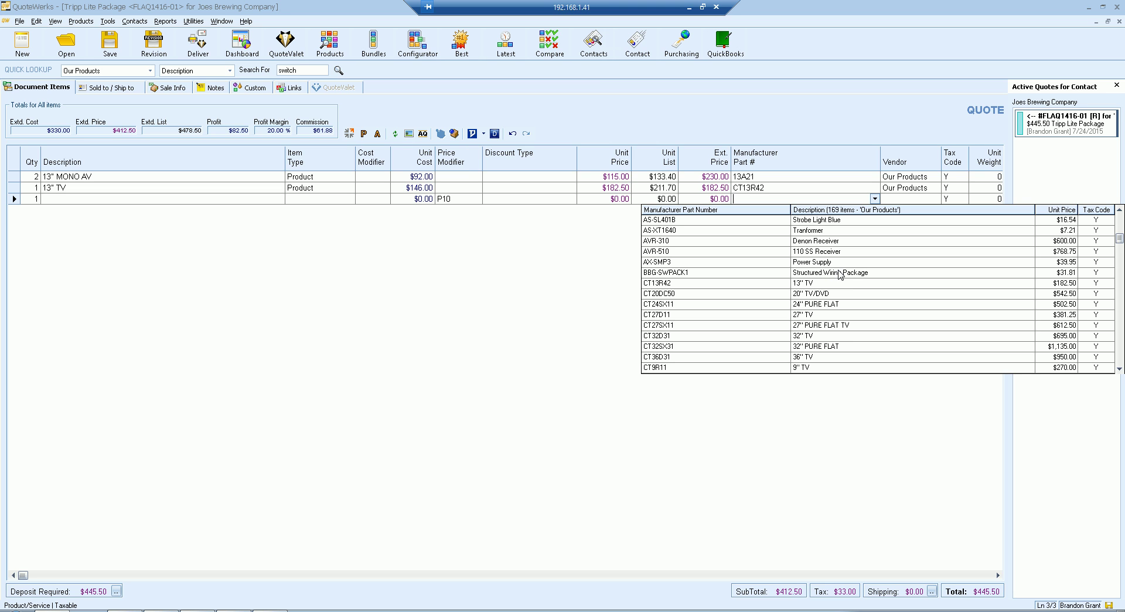
{"action": "left_click", "coordinate": [832, 273]}
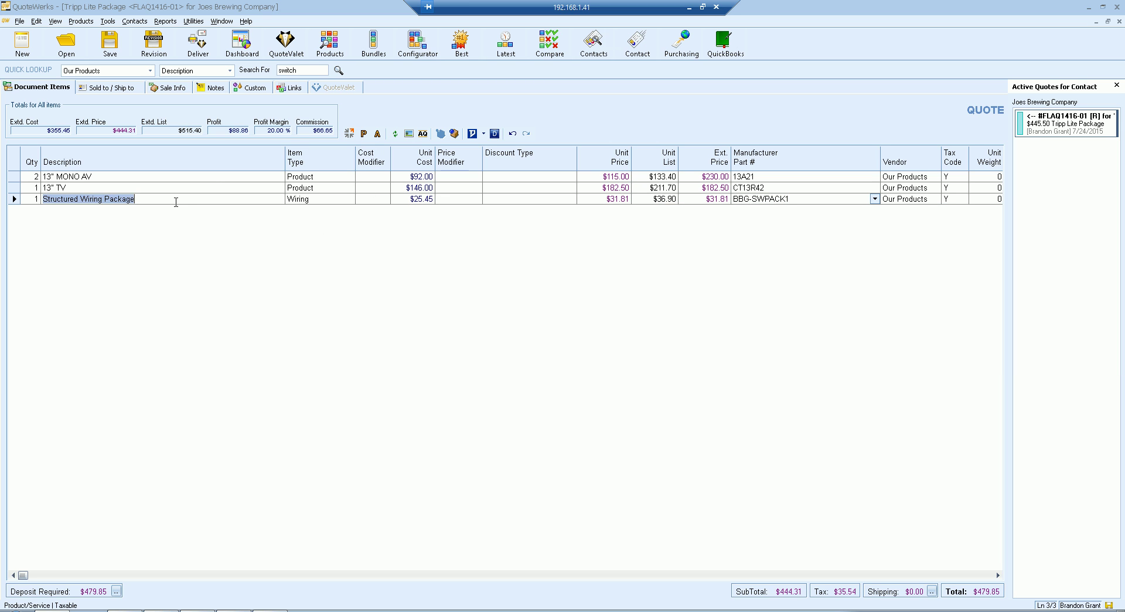
{"action": "left_click", "coordinate": [175, 202]}
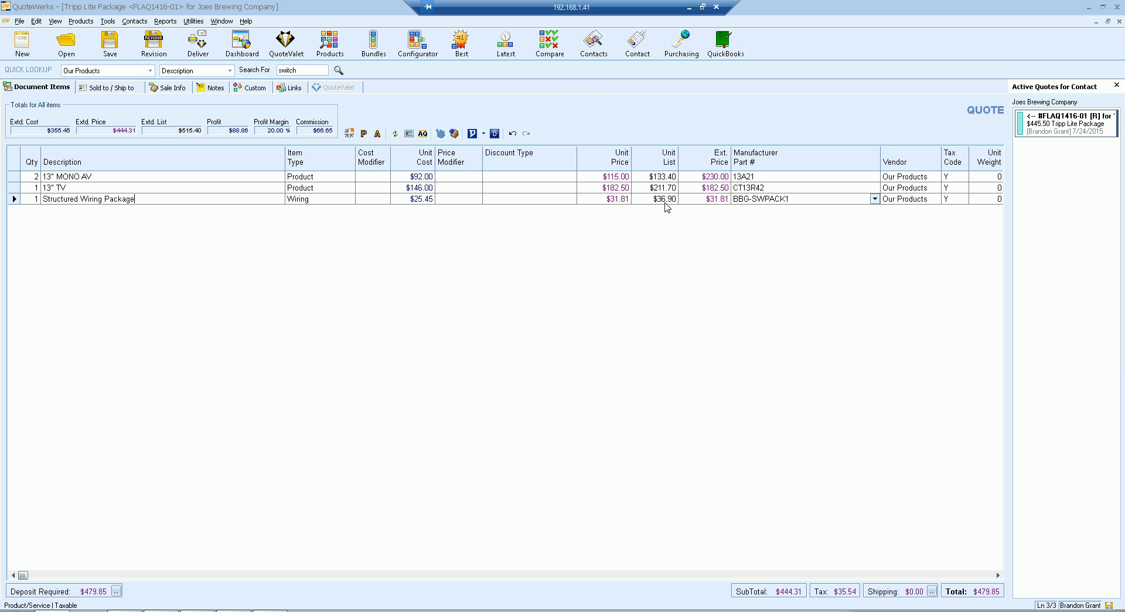
- Look up parts starting with 58 for the Structured Wiring Package line, and clear its manufacturer part number
{"action": "left_click", "coordinate": [874, 198]}
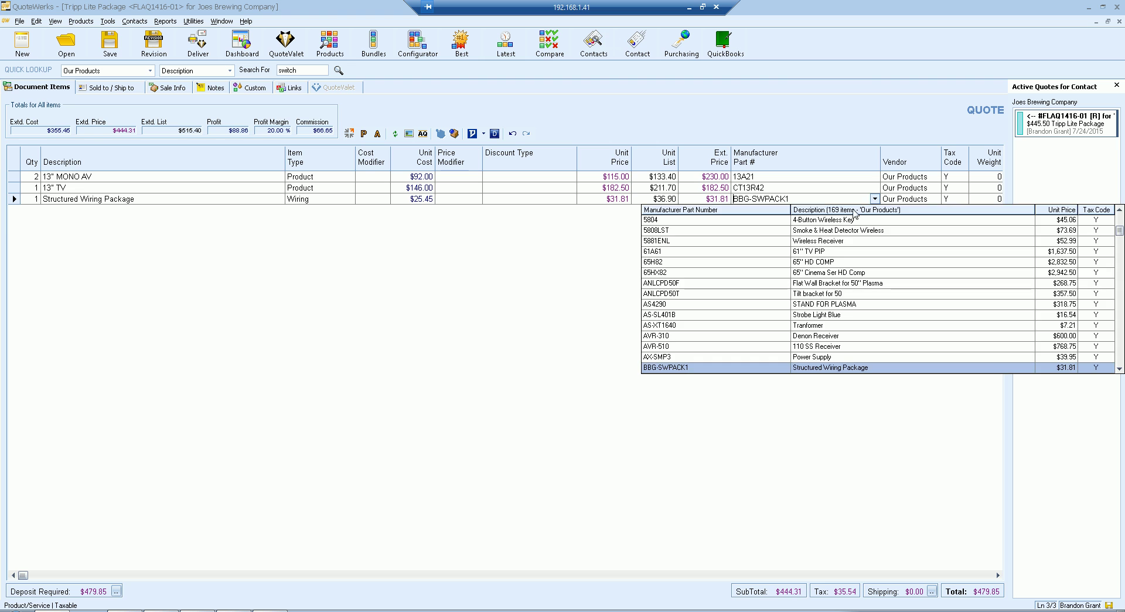
{"action": "left_click", "coordinate": [803, 199]}
{"action": "left_click", "coordinate": [874, 199]}
{"action": "left_click", "coordinate": [786, 198]}
{"action": "left_click_drag", "start_coordinate": [800, 199], "coordinate": [704, 199]}
{"action": "key", "text": "BackSpace"}
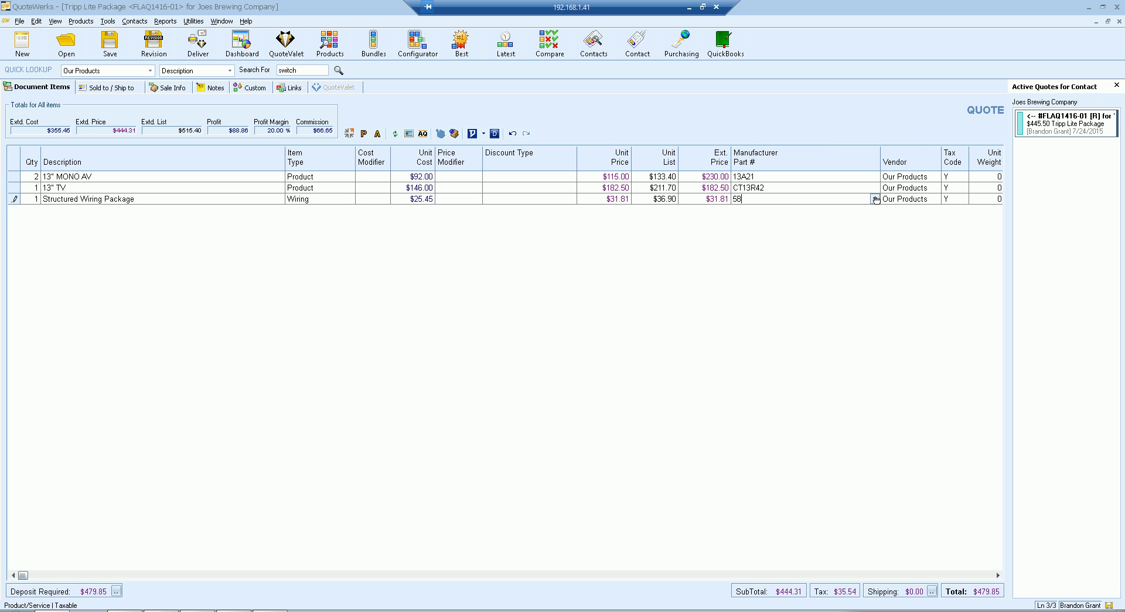
{"action": "left_click", "coordinate": [875, 200]}
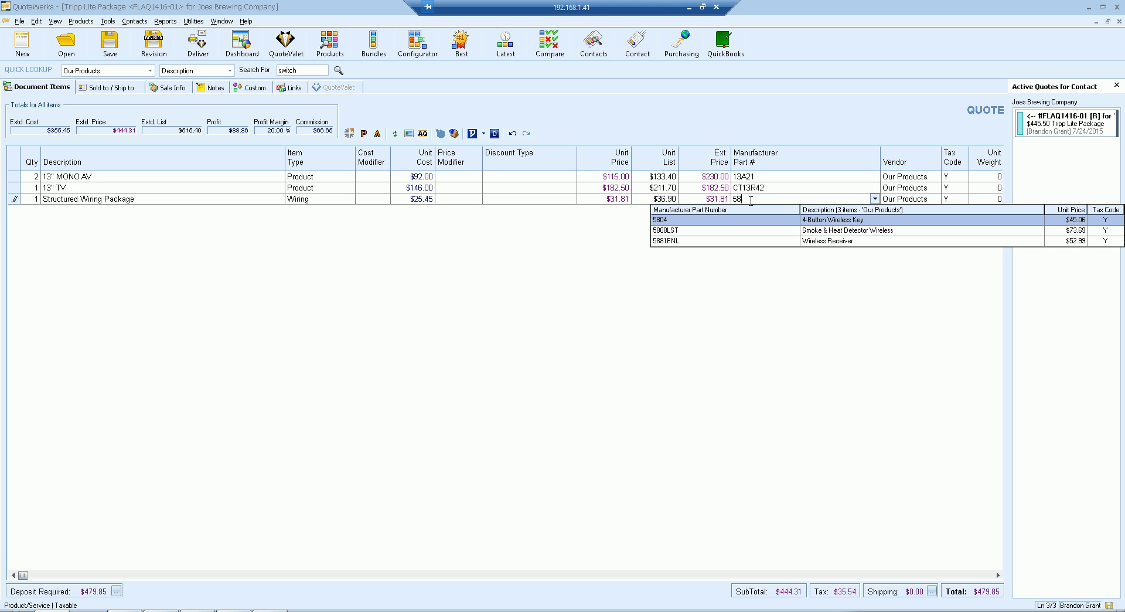
{"action": "left_click", "coordinate": [750, 201]}
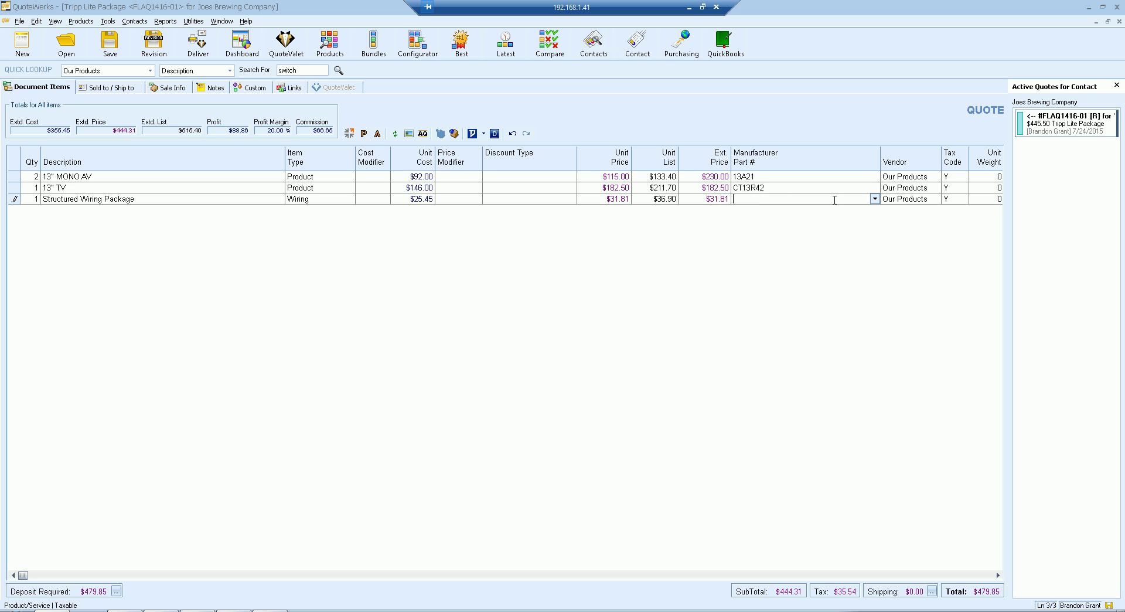
- Set the vendor of the Structured Wiring Package line to TrainingDB2
{"action": "left_click", "coordinate": [930, 199]}
{"action": "left_click", "coordinate": [934, 200]}
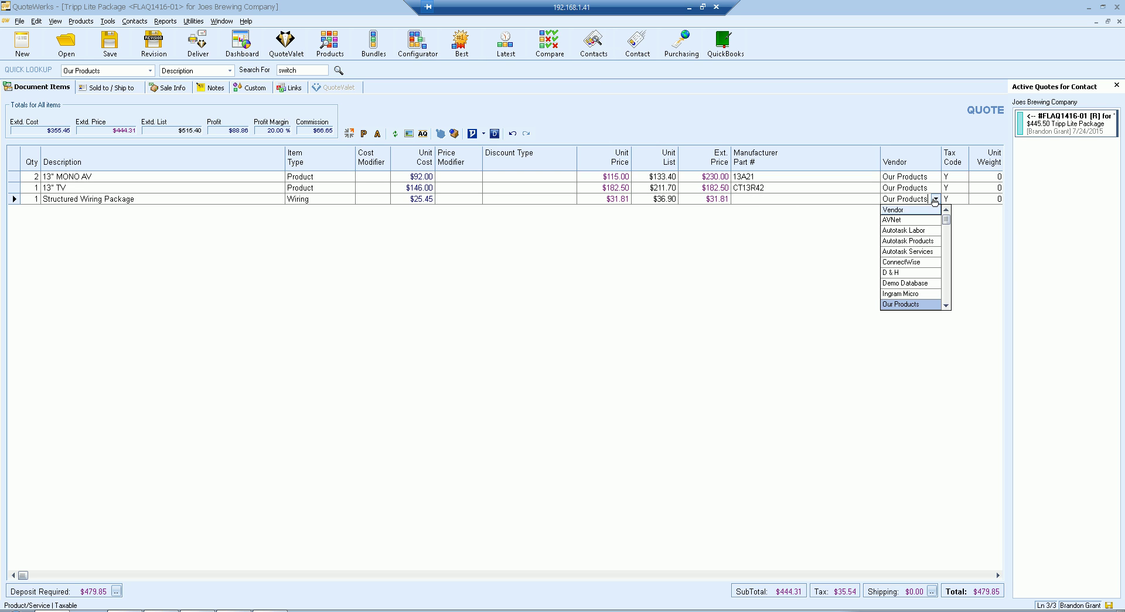
{"action": "left_click", "coordinate": [946, 305]}
{"action": "left_click", "coordinate": [946, 305]}
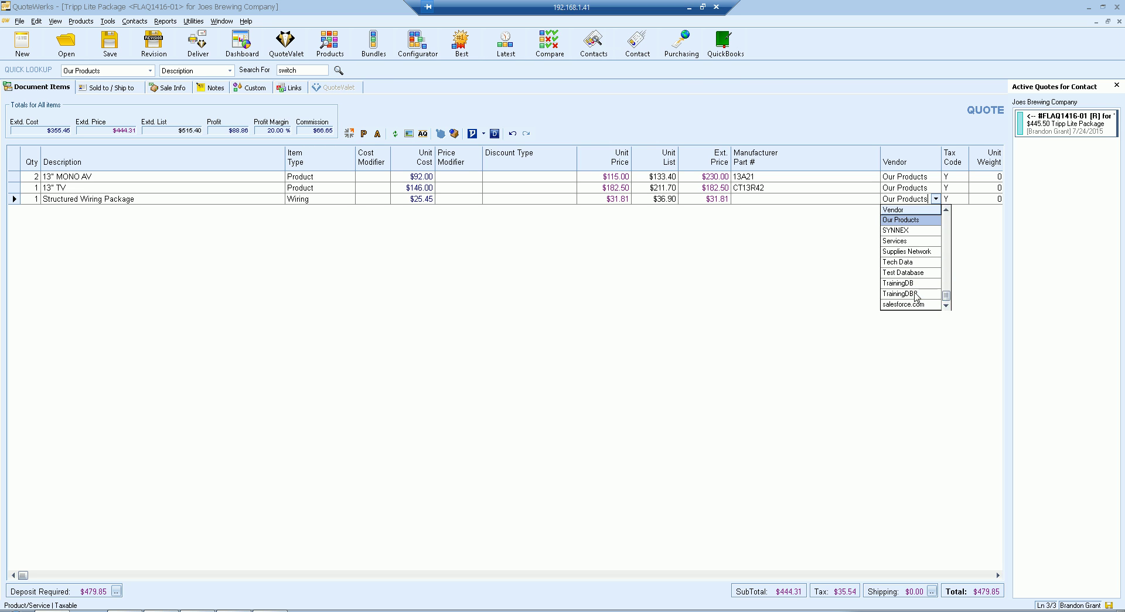
{"action": "left_click", "coordinate": [917, 294]}
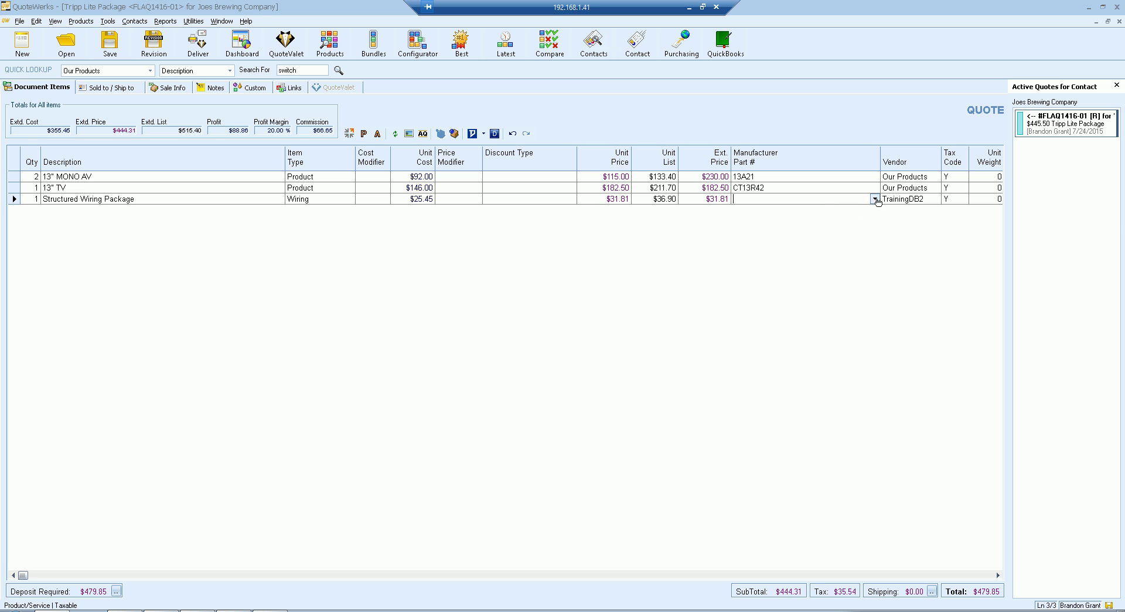
- View the full TrainingDB2 manufacturer part list for the Structured Wiring Package line
{"action": "left_click", "coordinate": [874, 199]}
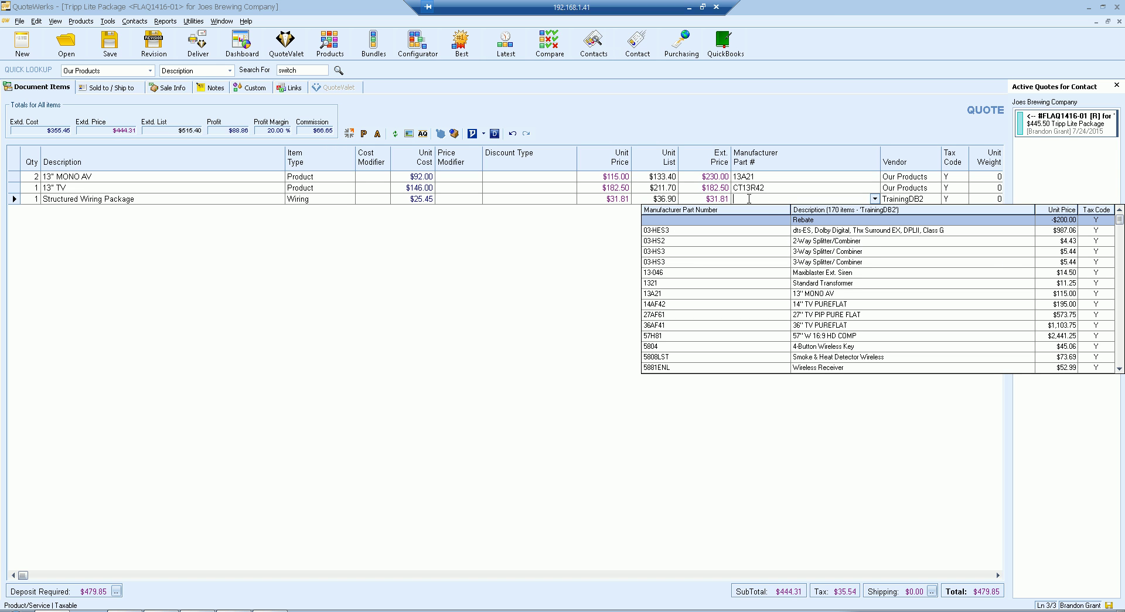
{"action": "left_click", "coordinate": [749, 199]}
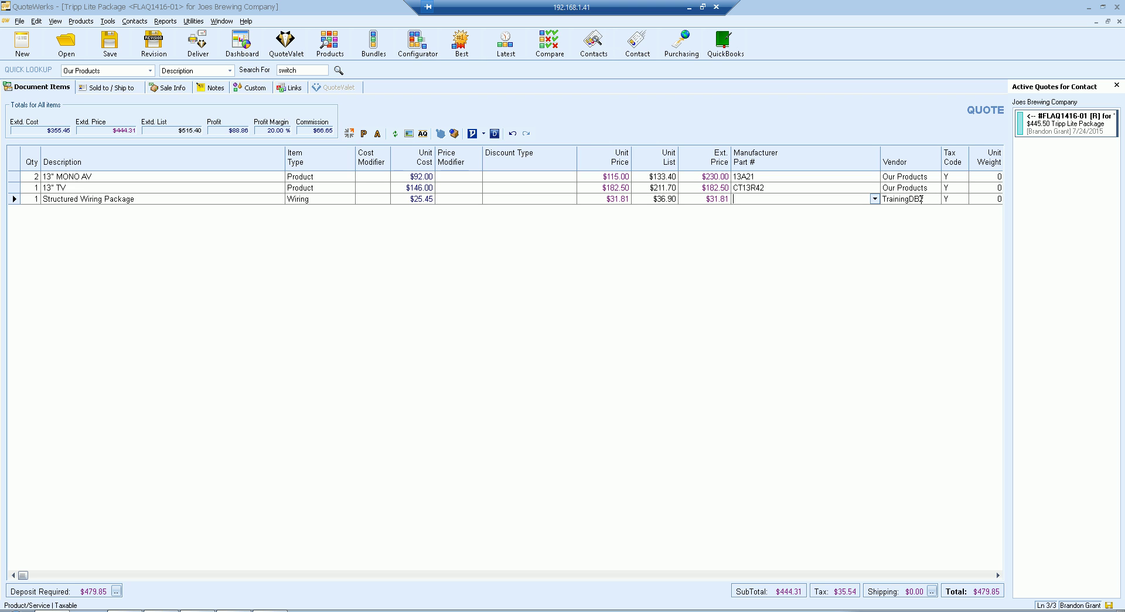
{"action": "left_click", "coordinate": [926, 199]}
- Look up TrainingDB2 parts starting with 58 for the Structured Wiring Package line, and clear the part number entry
{"action": "left_click", "coordinate": [835, 200]}
{"action": "type", "text": "8"}
{"action": "left_click", "coordinate": [875, 199]}
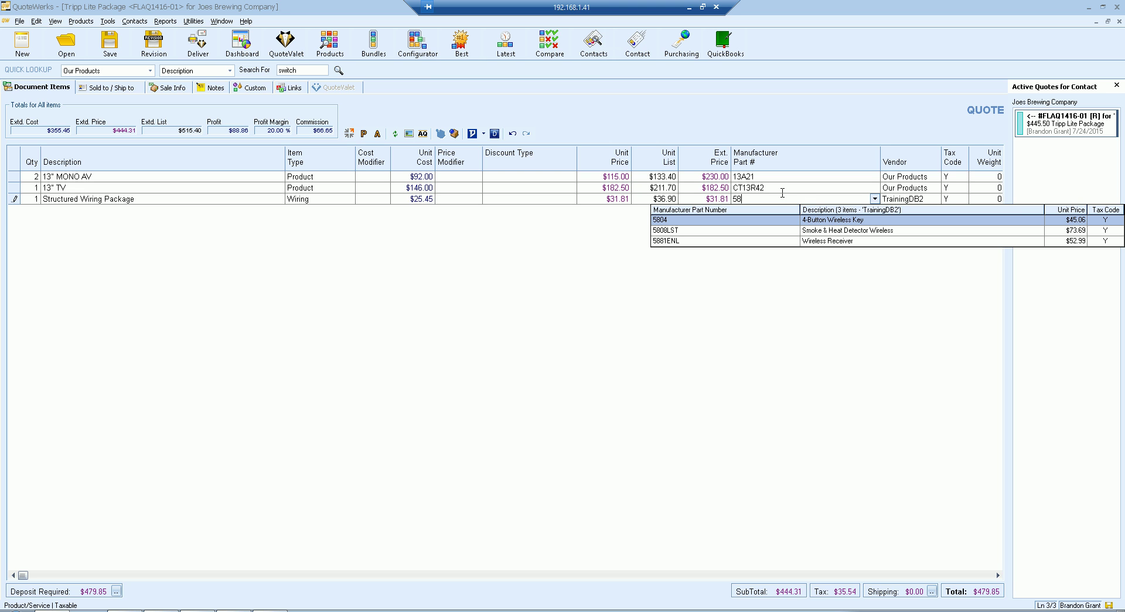
{"action": "left_click", "coordinate": [754, 198]}
{"action": "key", "text": "BackSpace"}
{"action": "key", "text": "BackSpace"}
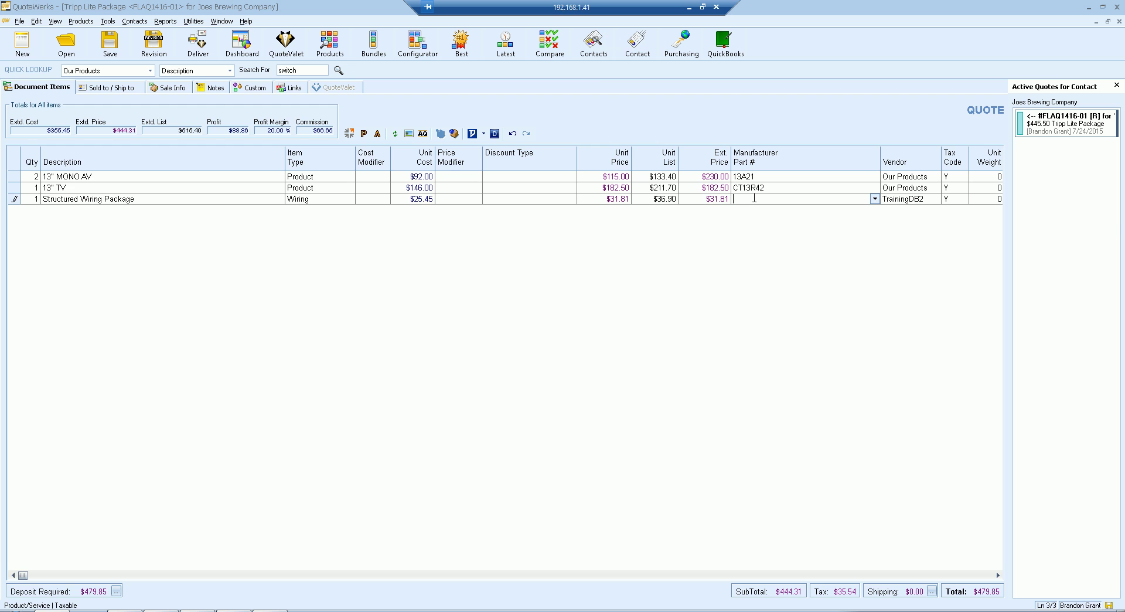
{"action": "left_click", "coordinate": [875, 200]}
{"action": "left_click", "coordinate": [835, 199]}
- View the available vendor choices for the 13" TV line from start to end, keeping Our Products
{"action": "left_click", "coordinate": [919, 188]}
{"action": "left_click", "coordinate": [936, 188]}
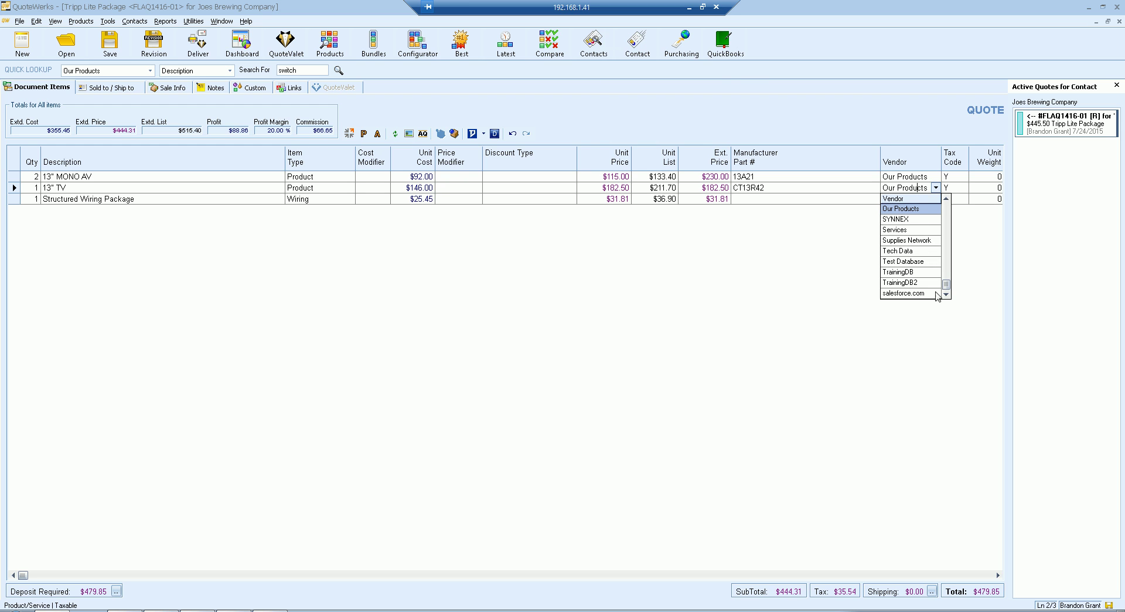
{"action": "left_click_drag", "start_coordinate": [946, 285], "coordinate": [953, 205]}
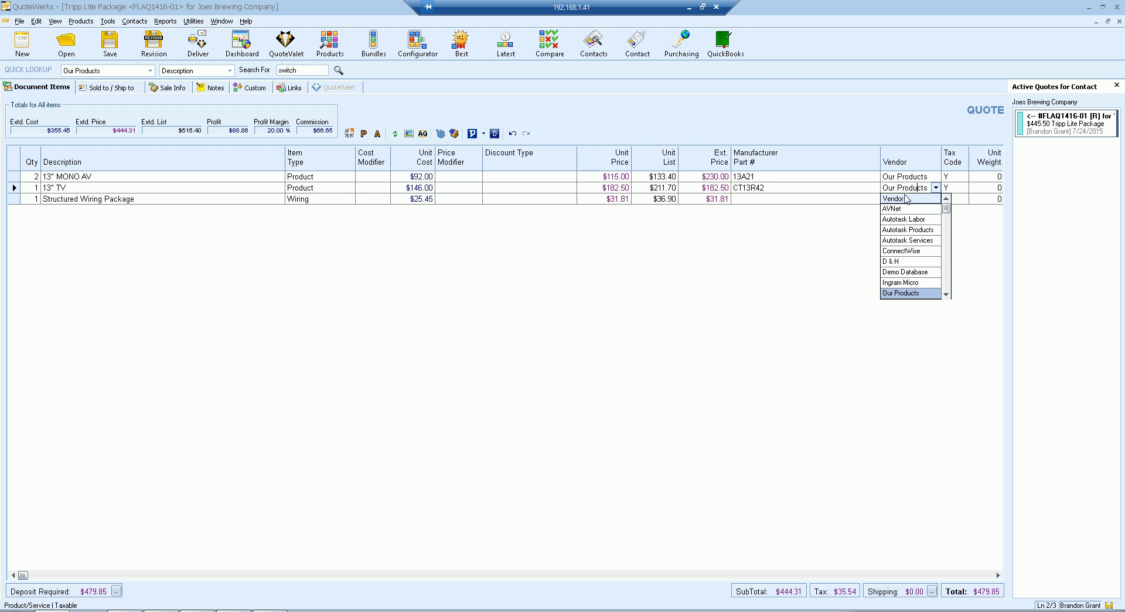
{"action": "left_click", "coordinate": [917, 187]}
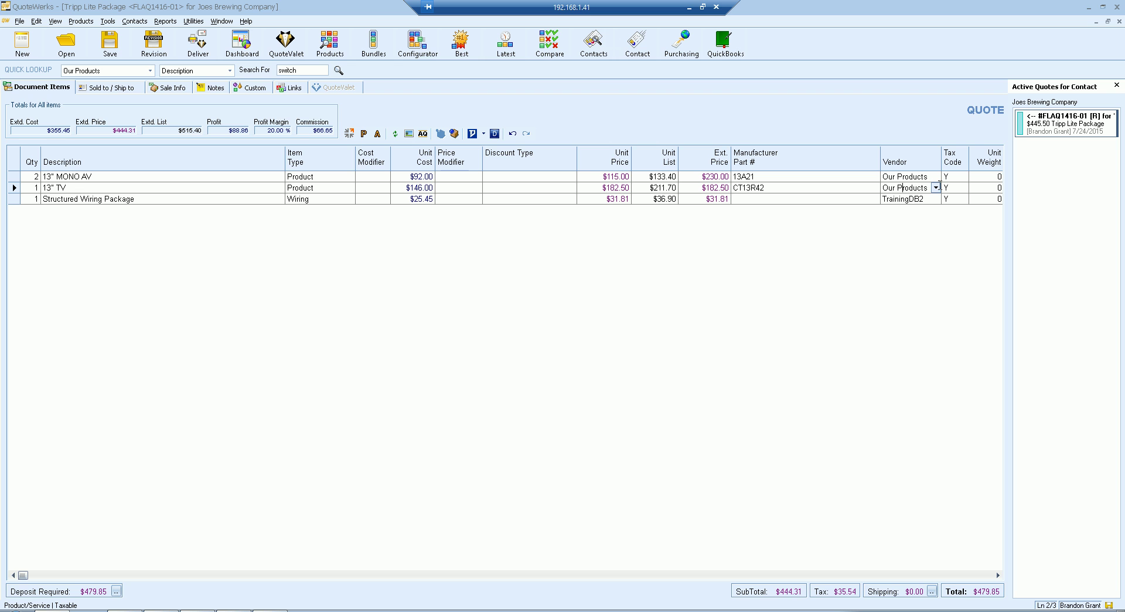
- View the product lookup databases and the vendor list in Vendor Maintenance, and close both
{"action": "left_click", "coordinate": [326, 48]}
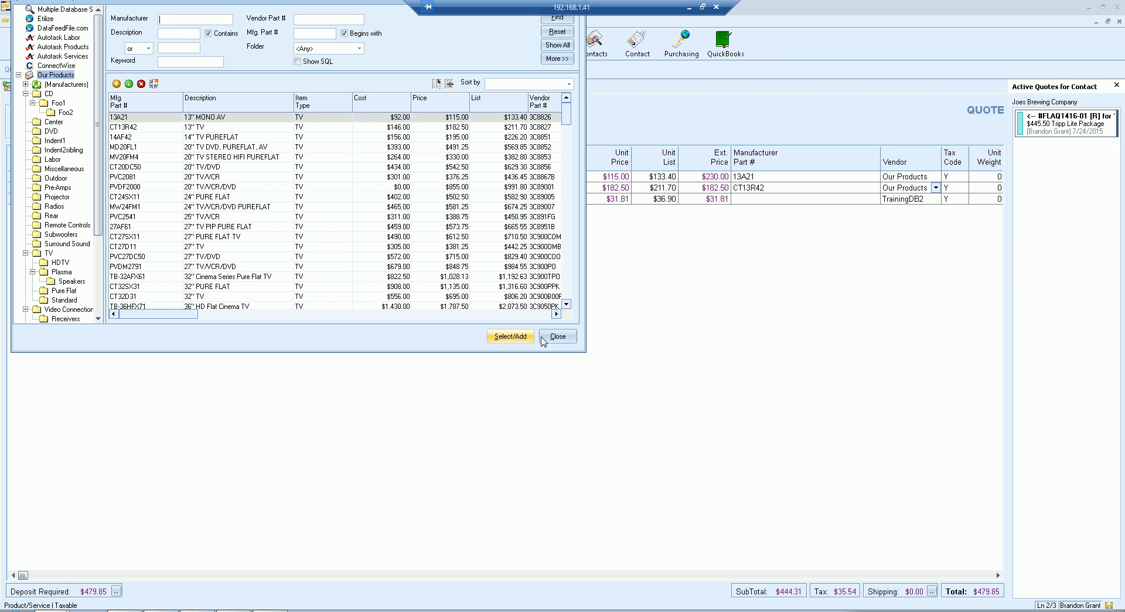
{"action": "left_click", "coordinate": [541, 338]}
{"action": "left_click", "coordinate": [193, 21]}
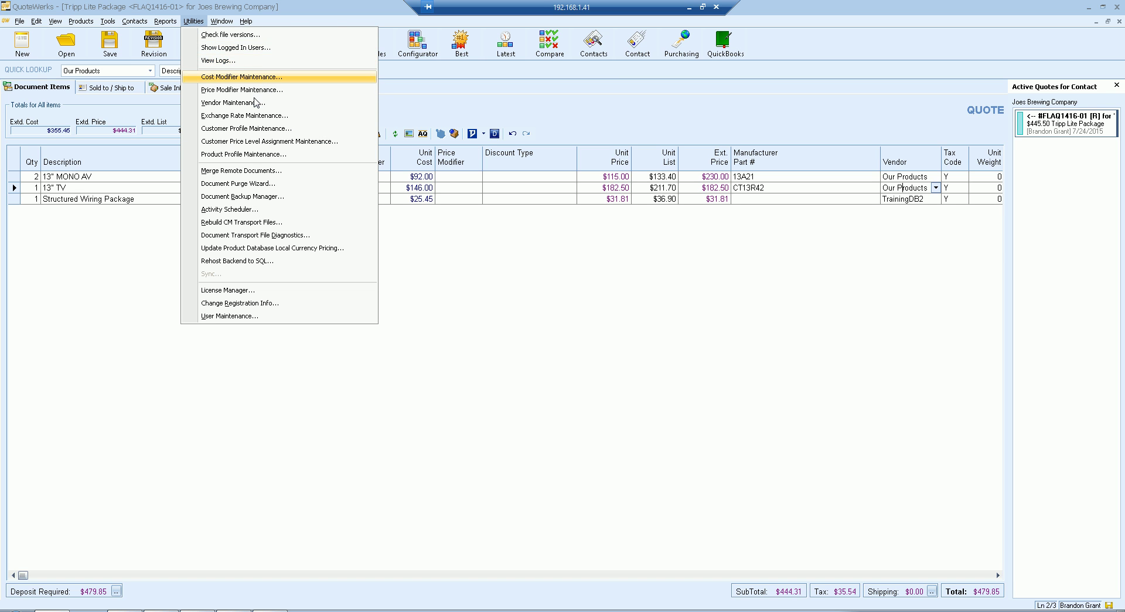
{"action": "left_click", "coordinate": [258, 101]}
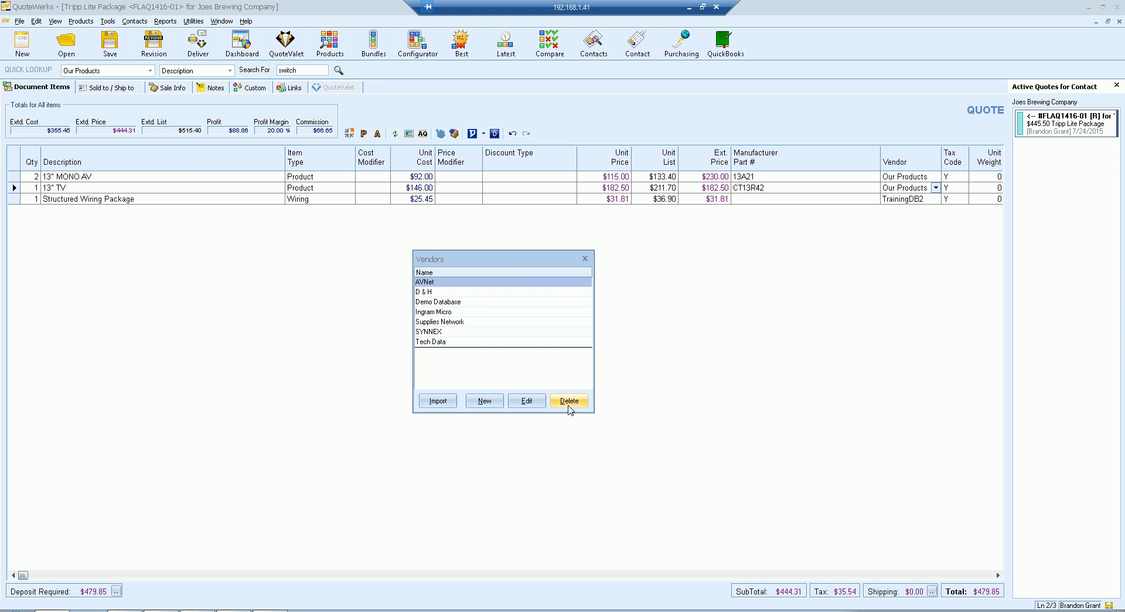
{"action": "left_click", "coordinate": [585, 259]}
- Open the product lookup, collapse the Our Products folders, and switch to the Etilize source in an enlarged window
{"action": "left_click", "coordinate": [329, 42]}
{"action": "left_click_drag", "start_coordinate": [233, 6], "coordinate": [409, 100]}
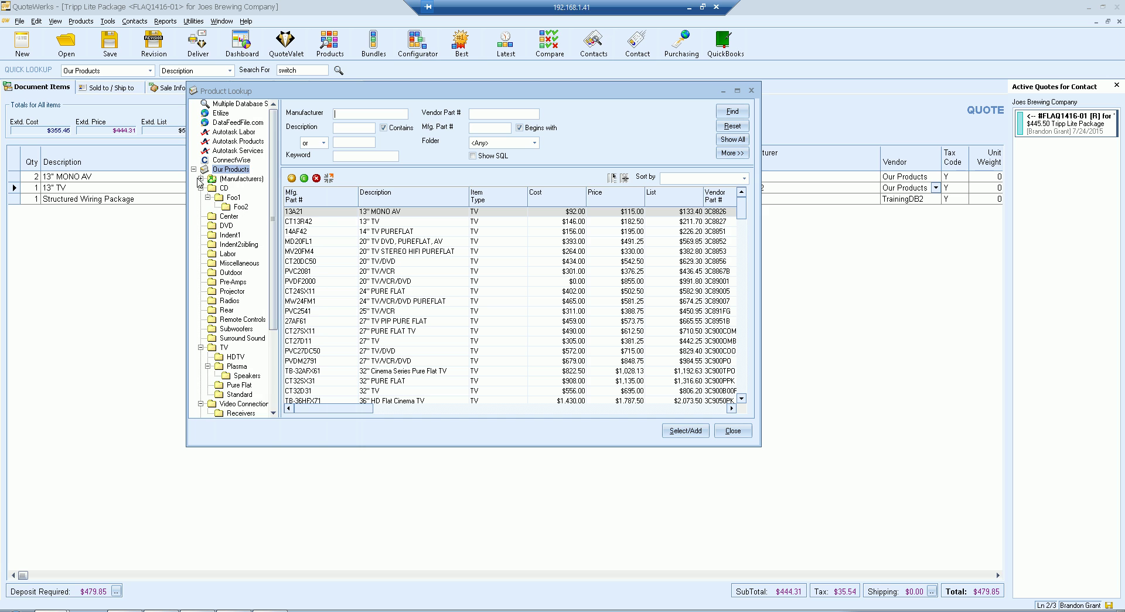
{"action": "left_click", "coordinate": [194, 169]}
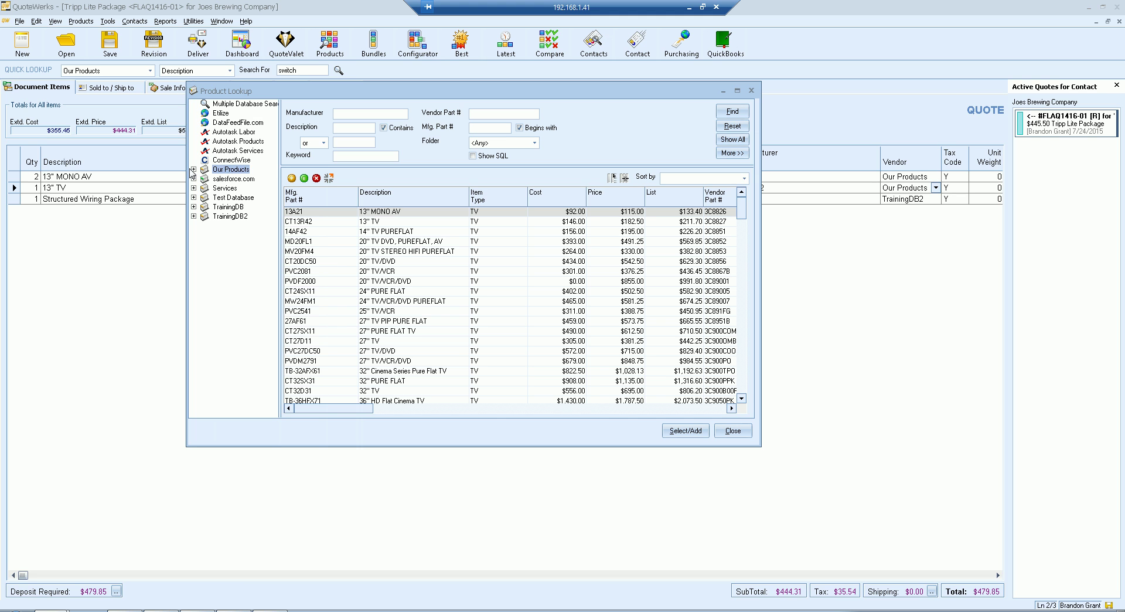
{"action": "left_click", "coordinate": [222, 113]}
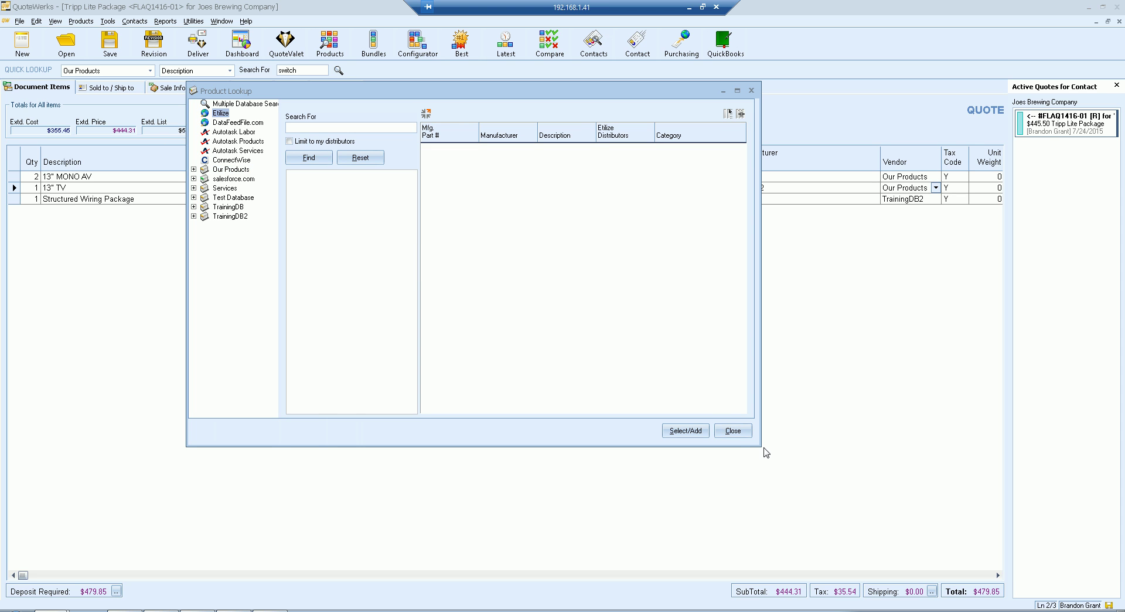
{"action": "left_click_drag", "start_coordinate": [761, 446], "coordinate": [888, 458]}
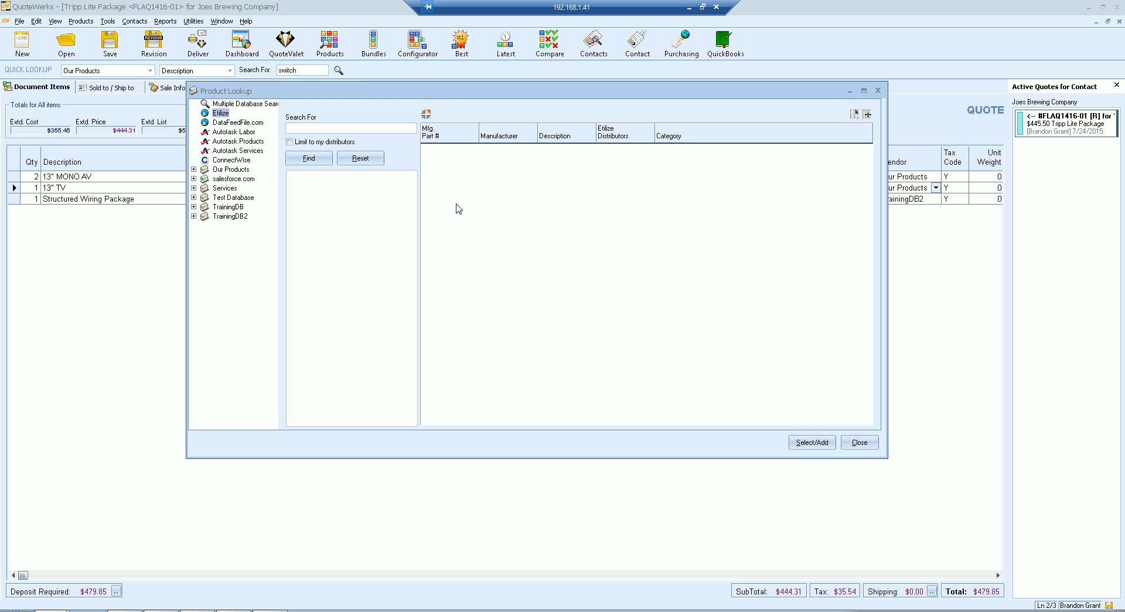
- Search Etilize for "tripp lite switch" and narrow the results to the NetDirector product family
{"action": "left_click", "coordinate": [331, 128]}
{"action": "type", "text": "tripp lite switch"}
{"action": "key", "text": "Return"}
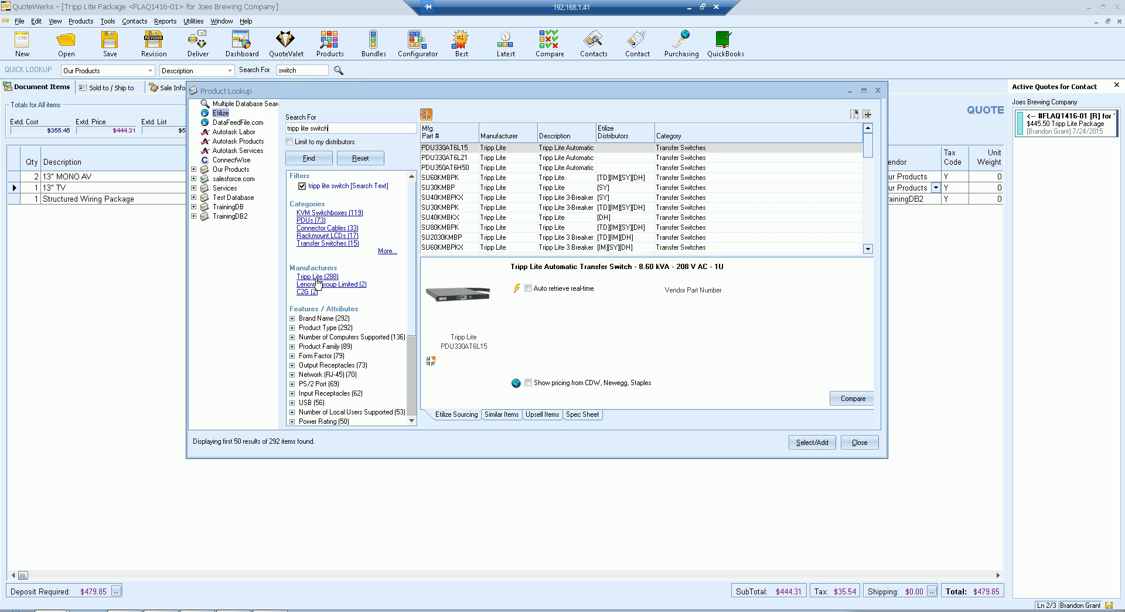
{"action": "left_click_drag", "start_coordinate": [412, 291], "coordinate": [411, 265]}
{"action": "scroll", "coordinate": [413, 252], "scroll_direction": "down", "scroll_amount": 3}
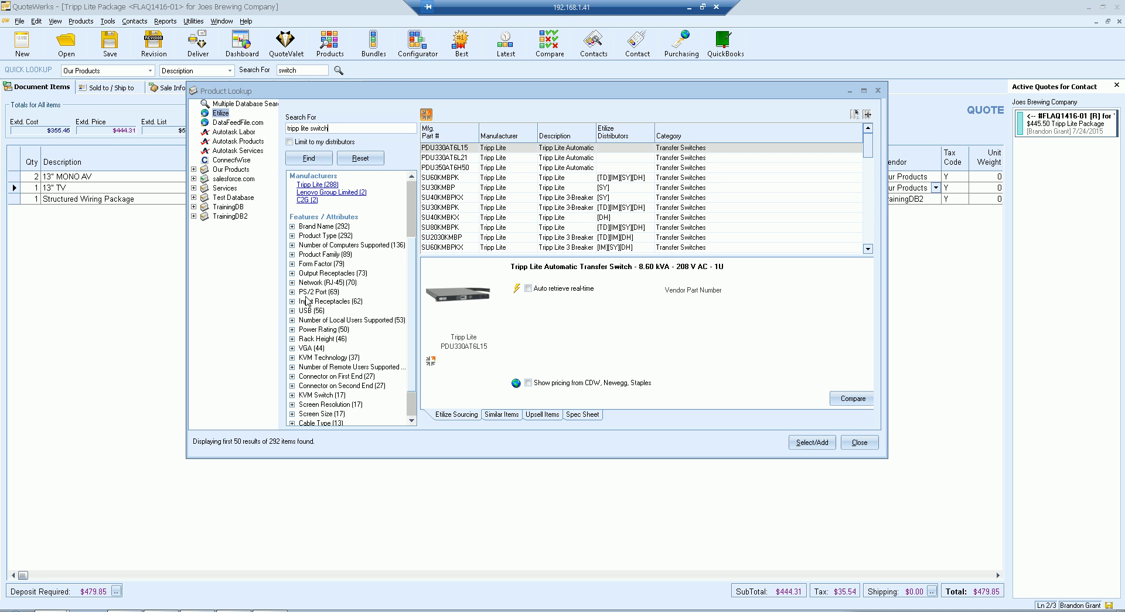
{"action": "left_click", "coordinate": [293, 255]}
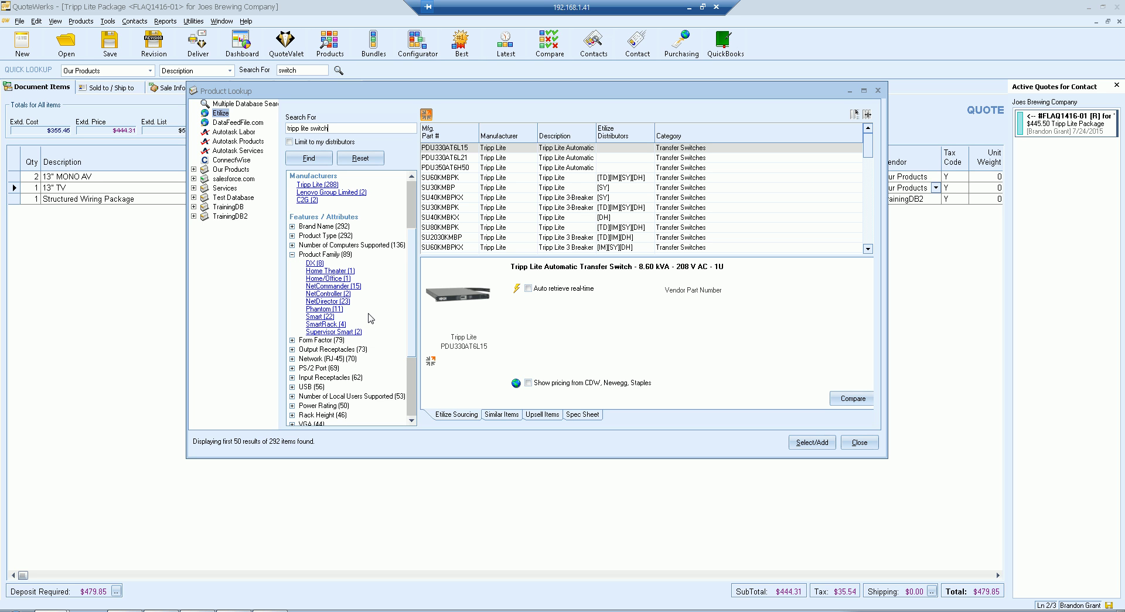
{"action": "left_click", "coordinate": [323, 301]}
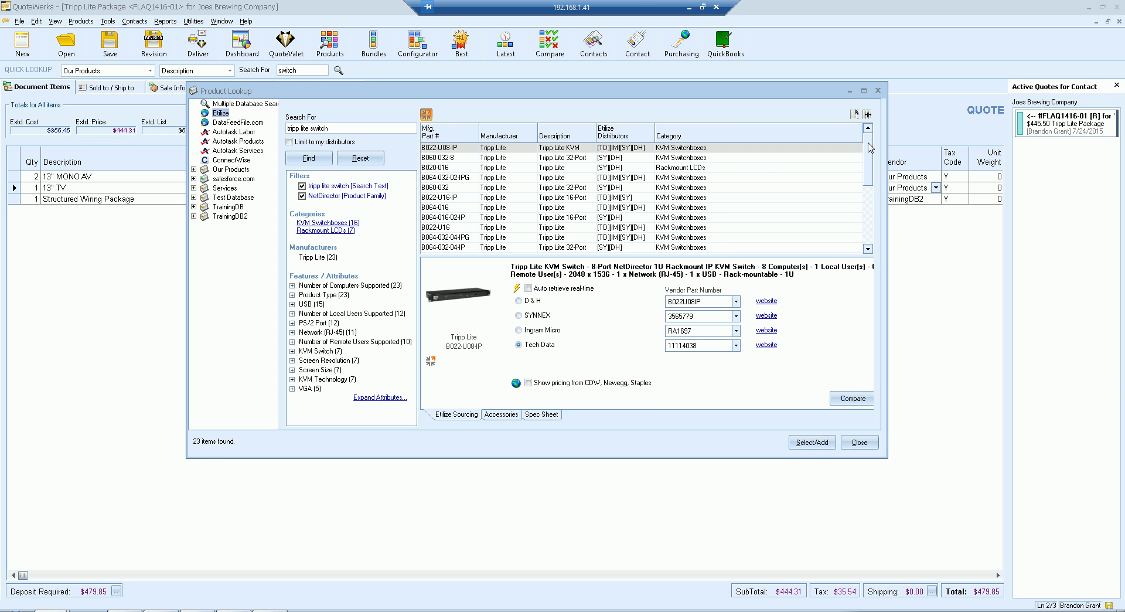
- Select the B022-U08-IP KVM switch and retrieve real-time pricing from its distributors
{"action": "mouse_move", "coordinate": [868, 147]}
{"action": "left_mouse_down"}
{"action": "mouse_move", "coordinate": [875, 213]}
{"action": "mouse_move", "coordinate": [866, 151]}
{"action": "left_mouse_up"}
{"action": "left_click", "coordinate": [551, 151]}
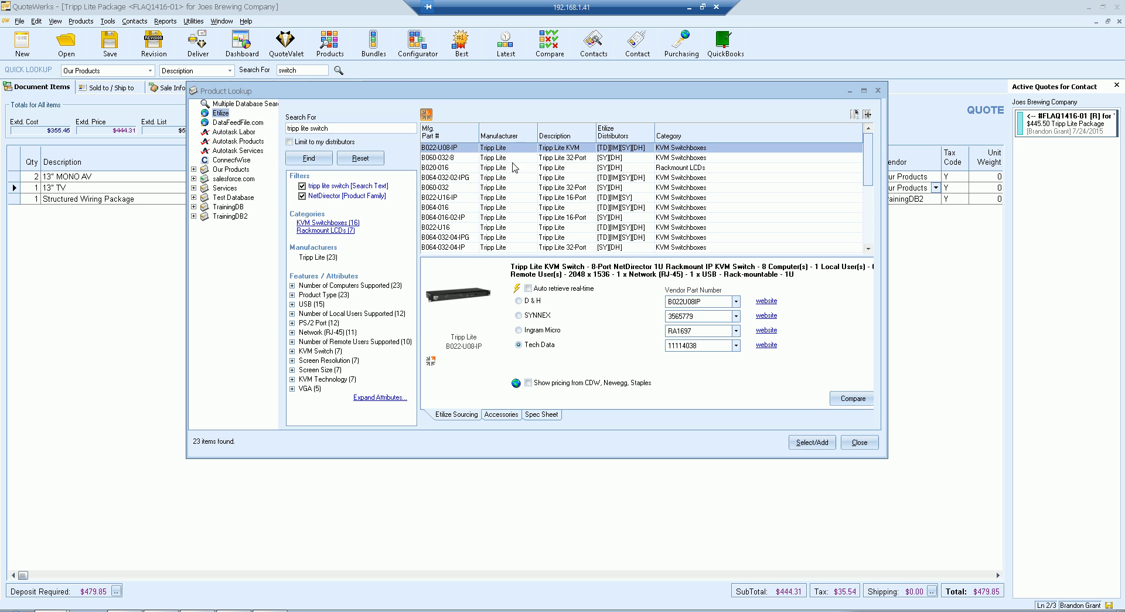
{"action": "left_click", "coordinate": [516, 289]}
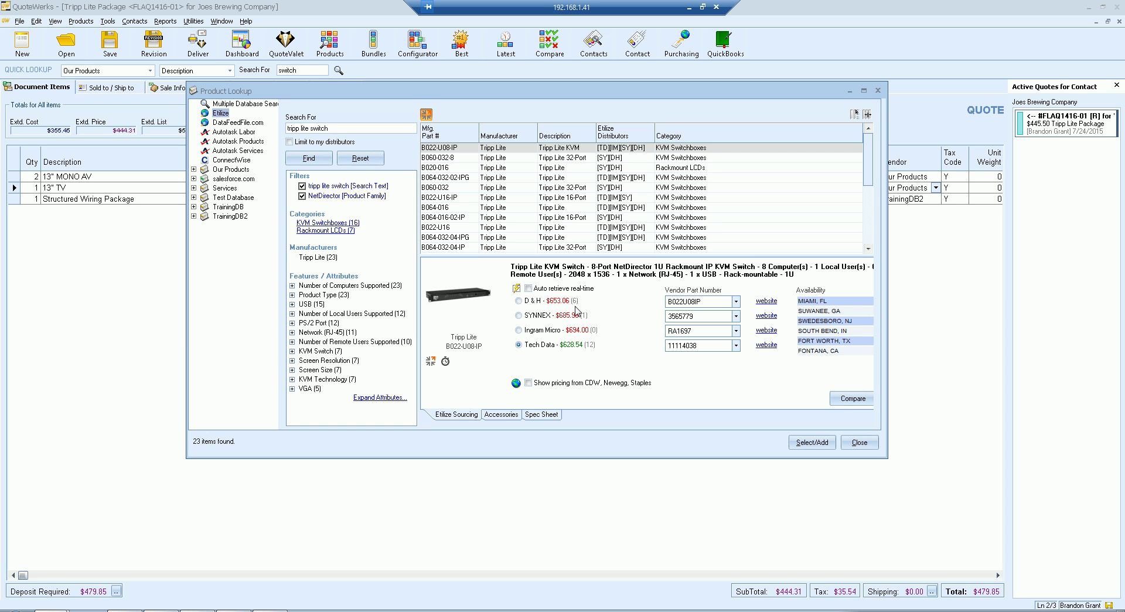
- Compare warehouse availability at Tech Data, Ingram Micro, SYNNEX and D & H, keep Tech Data chosen, and view its vendor part numbers
{"action": "left_click", "coordinate": [571, 346]}
{"action": "left_click_drag", "start_coordinate": [888, 311], "coordinate": [933, 311]}
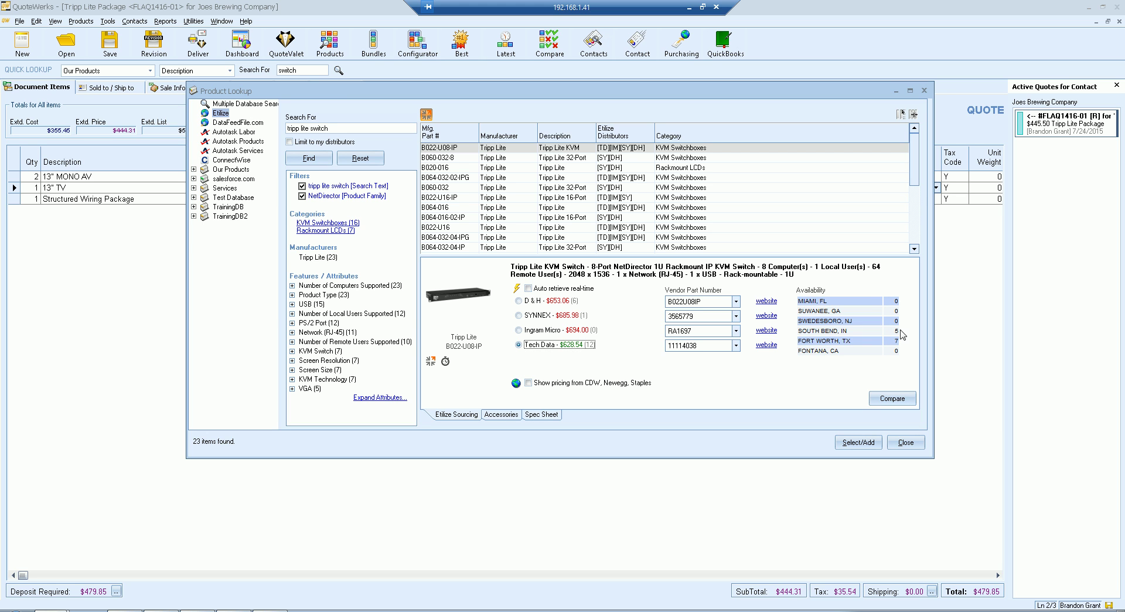
{"action": "left_click", "coordinate": [578, 331]}
{"action": "left_click", "coordinate": [574, 316]}
{"action": "left_click", "coordinate": [571, 301]}
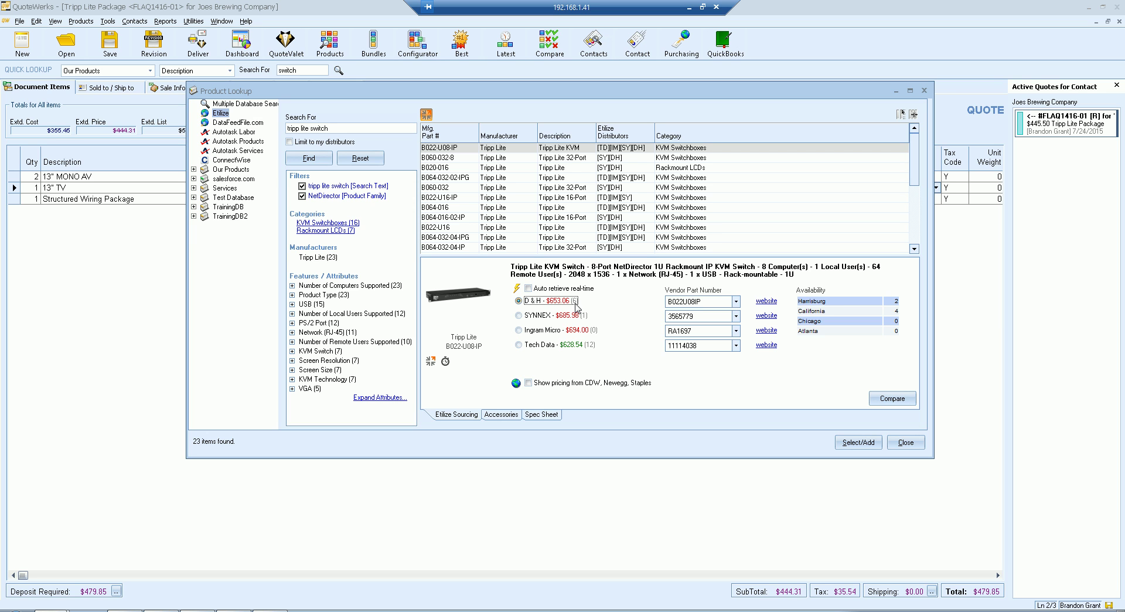
{"action": "left_click", "coordinate": [578, 345]}
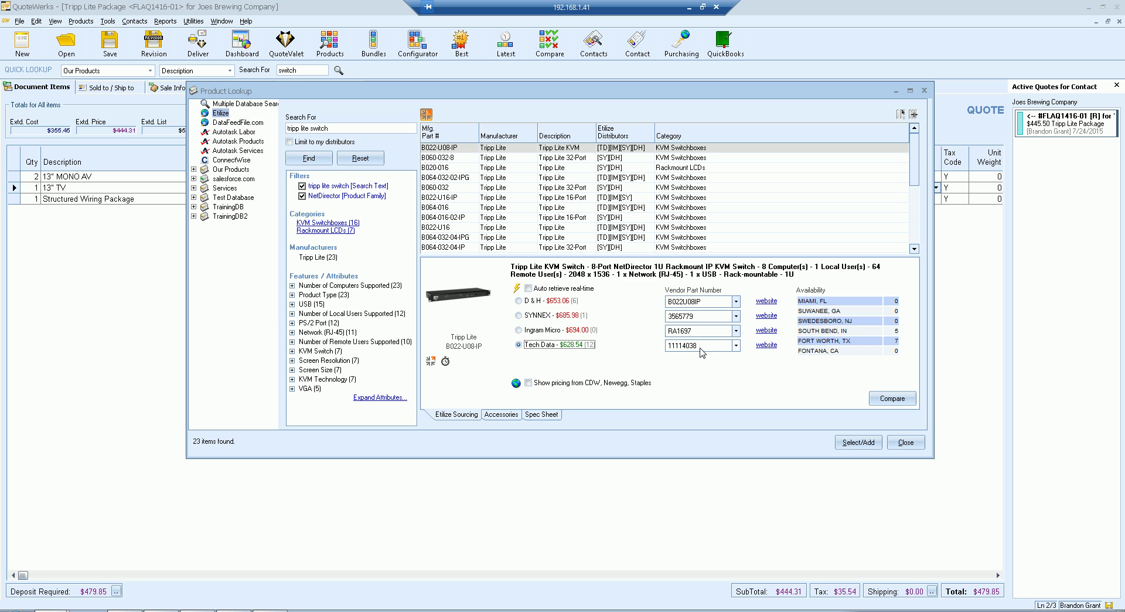
{"action": "left_click", "coordinate": [736, 347]}
{"action": "left_click", "coordinate": [736, 350]}
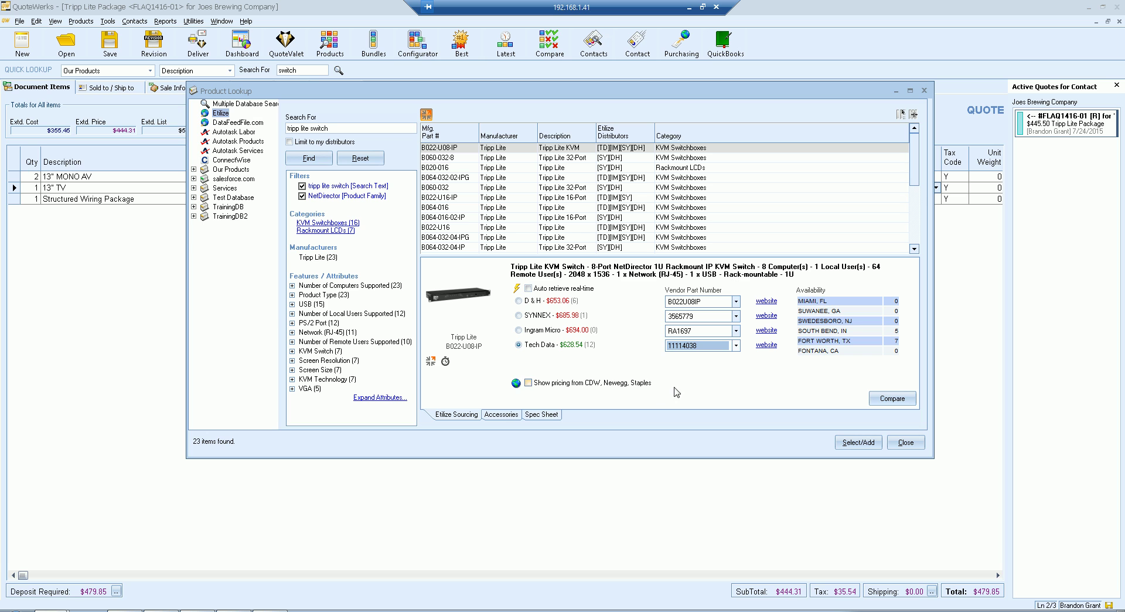
- Retrieve CDW, Newegg and Staples pricing for the KVM switch and review the extended vendor list
{"action": "left_click", "coordinate": [516, 383]}
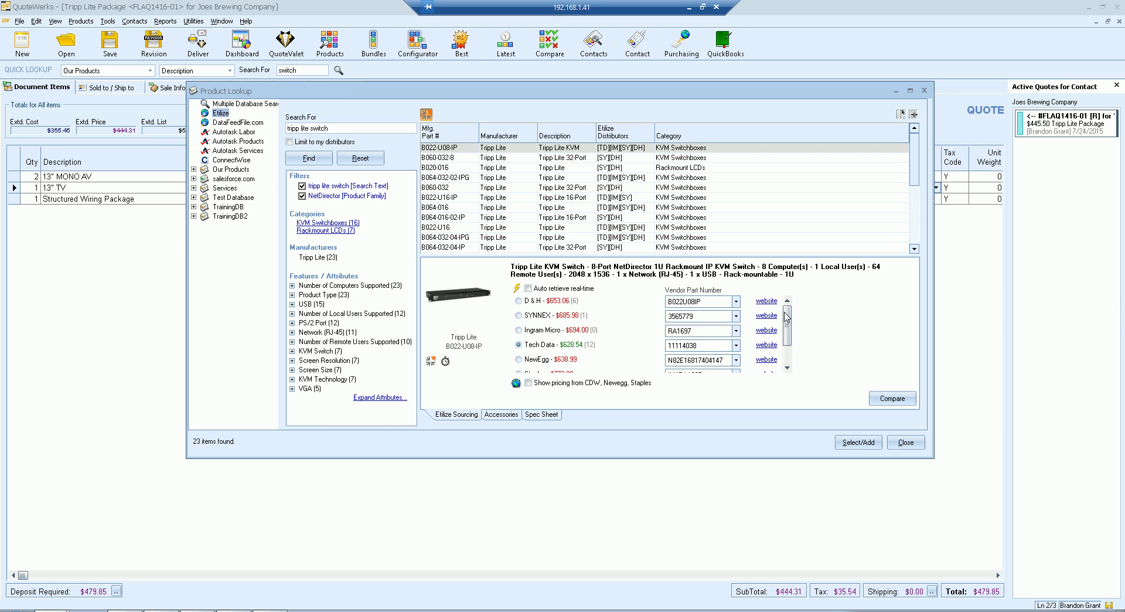
{"action": "scroll", "coordinate": [793, 330], "scroll_direction": "down", "scroll_amount": 1}
{"action": "scroll", "coordinate": [793, 330], "scroll_direction": "down", "scroll_amount": 1}
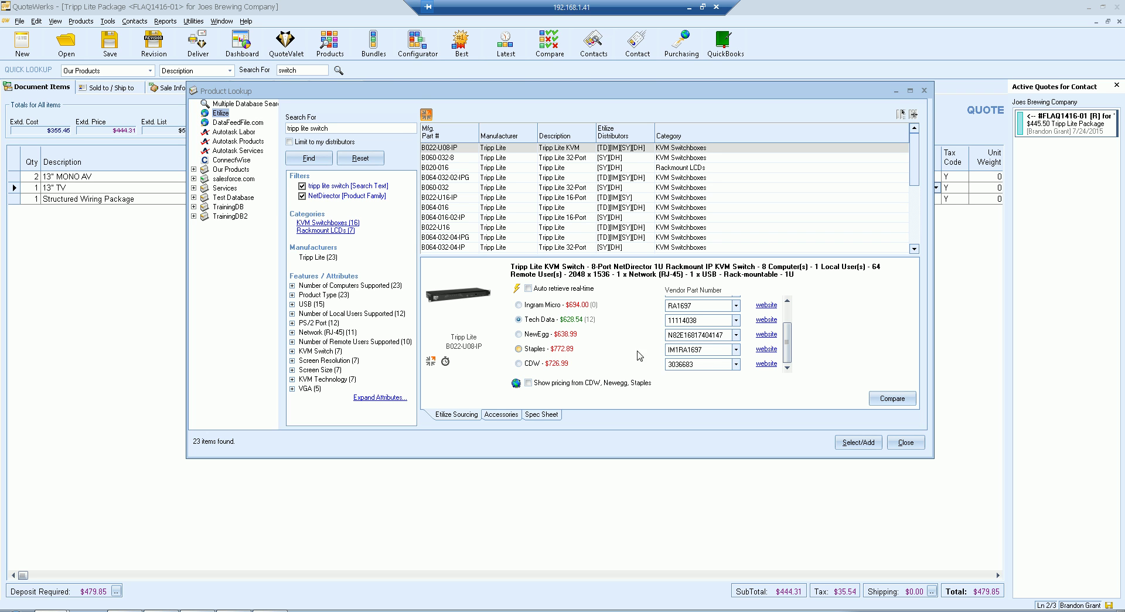
{"action": "left_click_drag", "start_coordinate": [789, 343], "coordinate": [789, 310]}
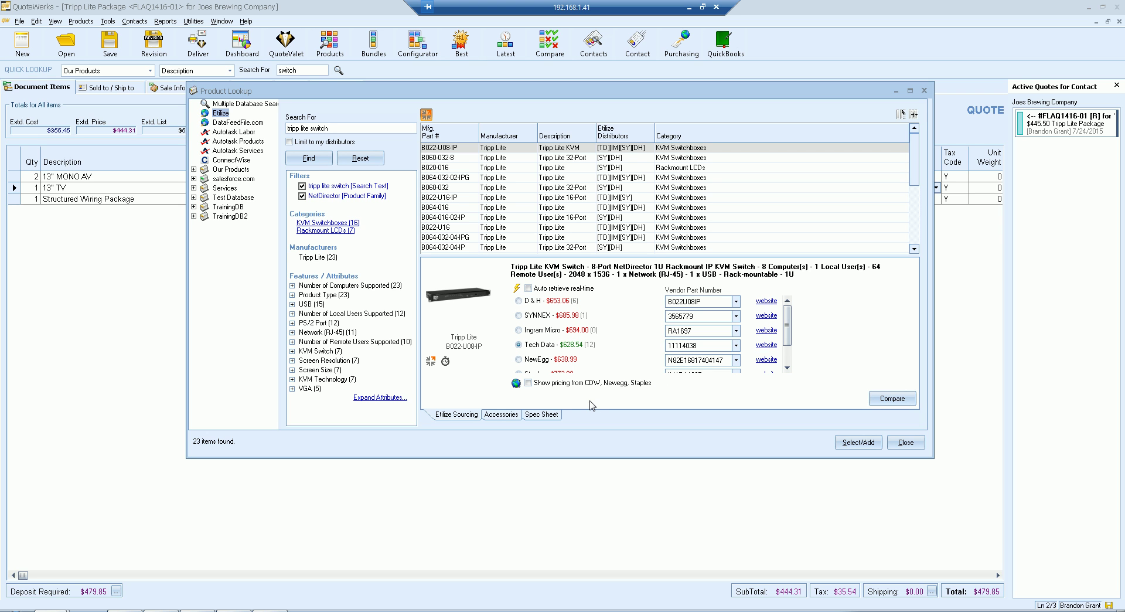
- Start adding the B022-U08-IP switch from Tech Data to the quote with a quantity of 3
{"action": "double_click", "coordinate": [566, 346]}
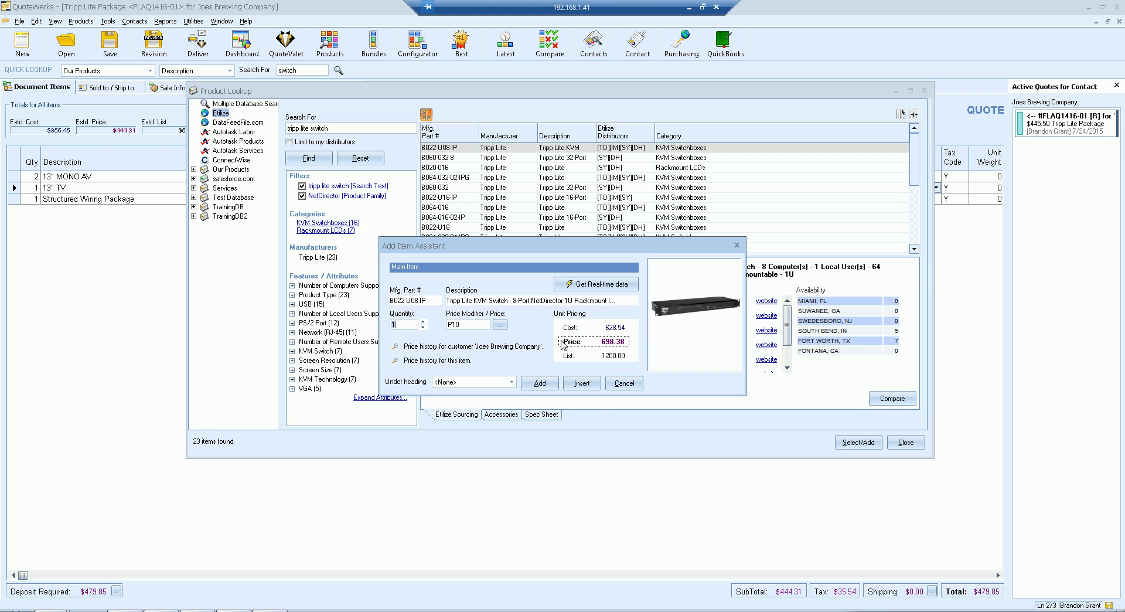
{"action": "left_click_drag", "start_coordinate": [448, 258], "coordinate": [469, 222]}
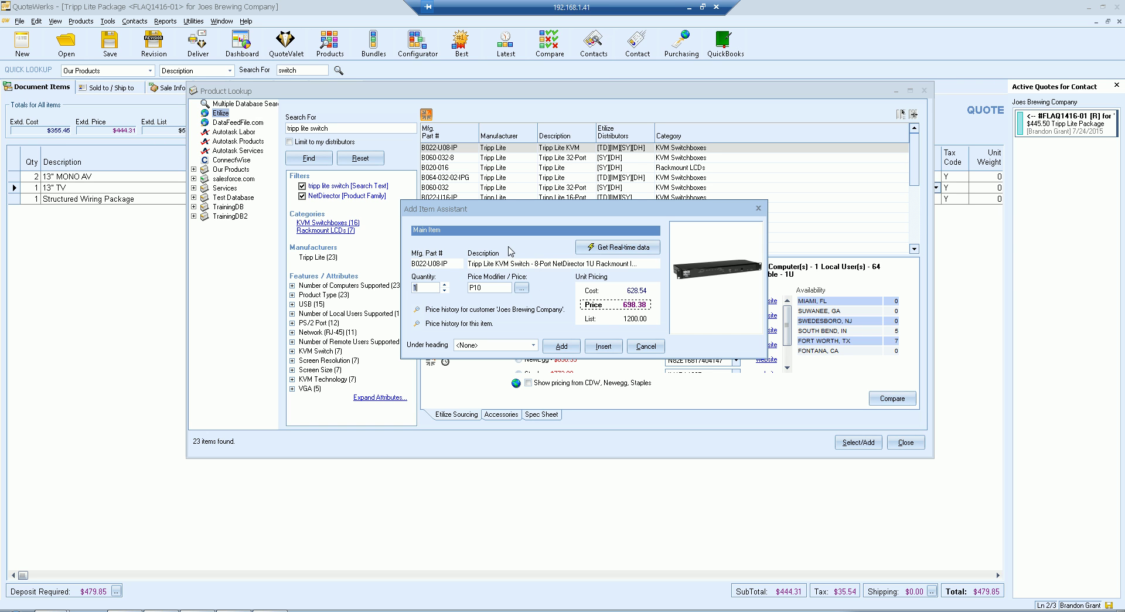
{"action": "left_click", "coordinate": [444, 284]}
{"action": "left_click", "coordinate": [445, 286]}
{"action": "key", "text": "Tab"}
- Try a direct price of 1500 and a price modifier of M15 for the KVM switch
{"action": "left_click", "coordinate": [493, 288]}
{"action": "key", "text": "BackSpace"}
{"action": "key", "text": "BackSpace"}
{"action": "type", "text": "1500"}
{"action": "key", "text": "BackSpace"}
{"action": "key", "text": "BackSpace"}
{"action": "key", "text": "BackSpace"}
{"action": "type", "text": "00"}
{"action": "key", "text": "BackSpace"}
{"action": "key", "text": "BackSpace"}
{"action": "key", "text": "BackSpace"}
{"action": "type", "text": "M15"}
- Set the KVM switch's price modifier to 12 margin points
{"action": "left_click", "coordinate": [522, 288]}
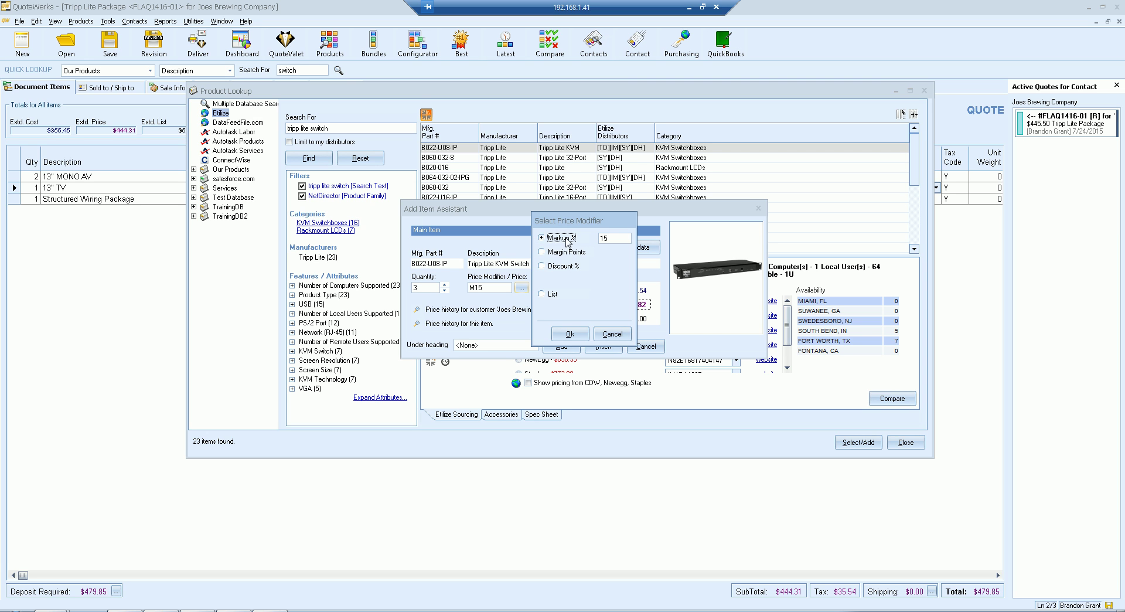
{"action": "left_click", "coordinate": [574, 256]}
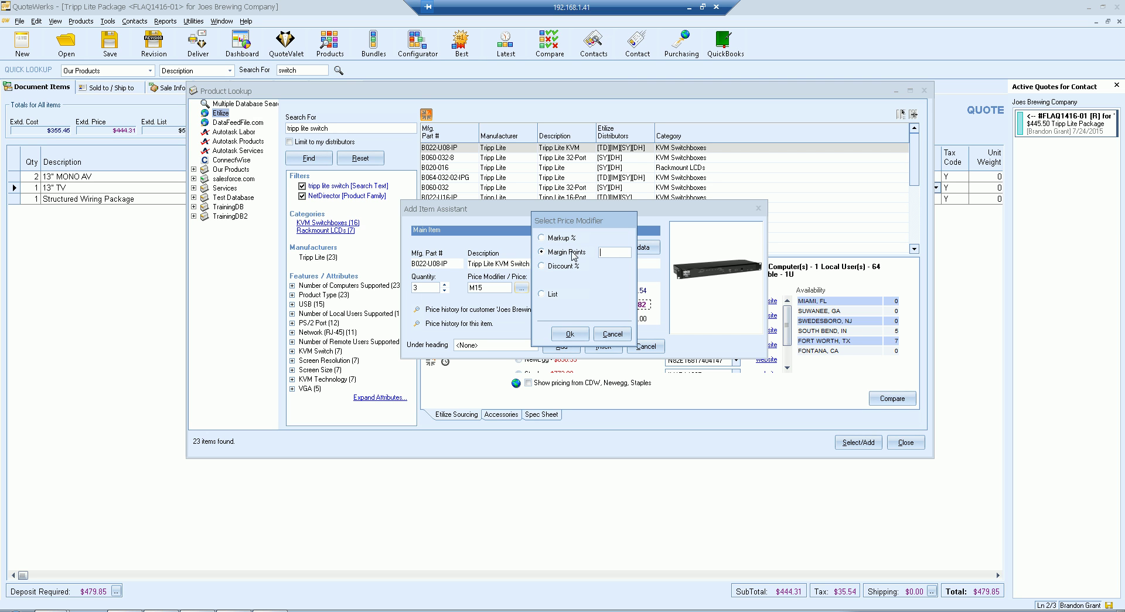
{"action": "type", "text": "12"}
{"action": "left_click", "coordinate": [568, 333]}
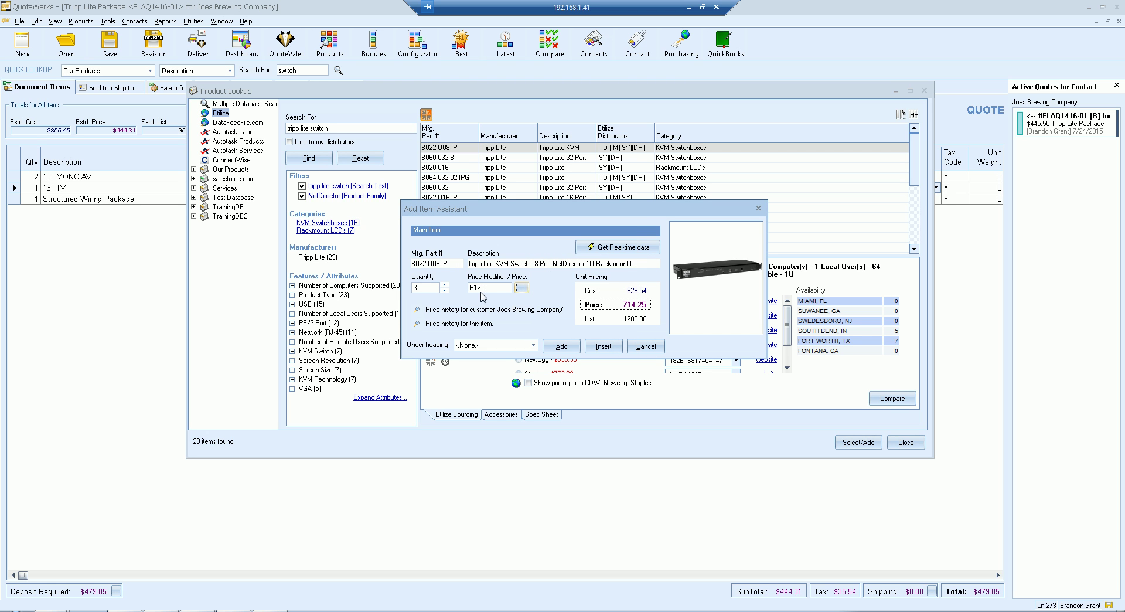
{"action": "left_click", "coordinate": [521, 287]}
{"action": "left_click", "coordinate": [559, 238]}
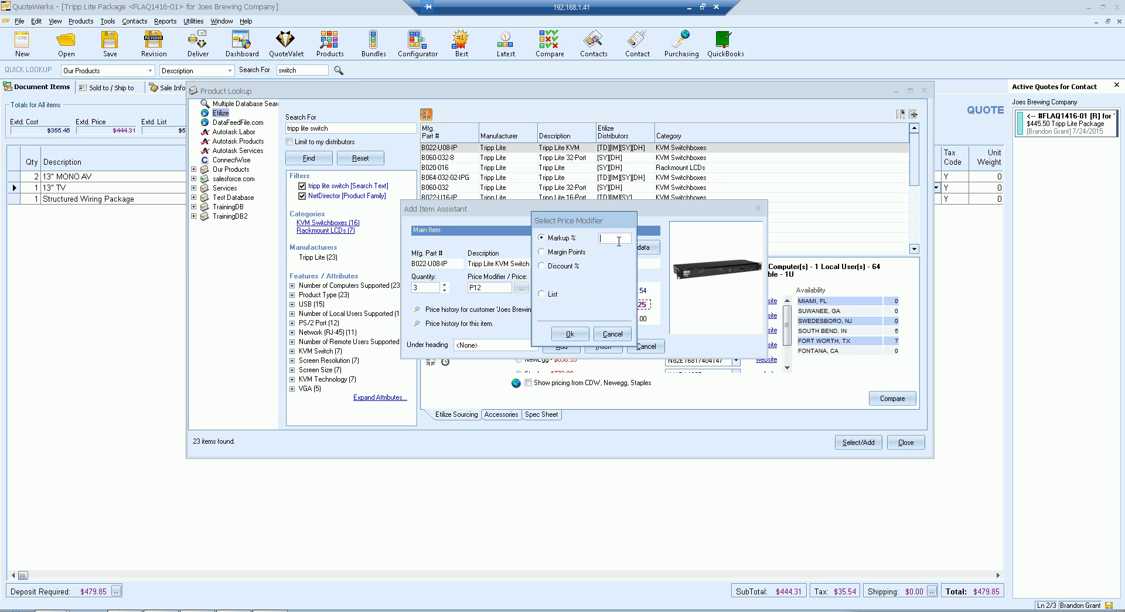
{"action": "left_click", "coordinate": [578, 252]}
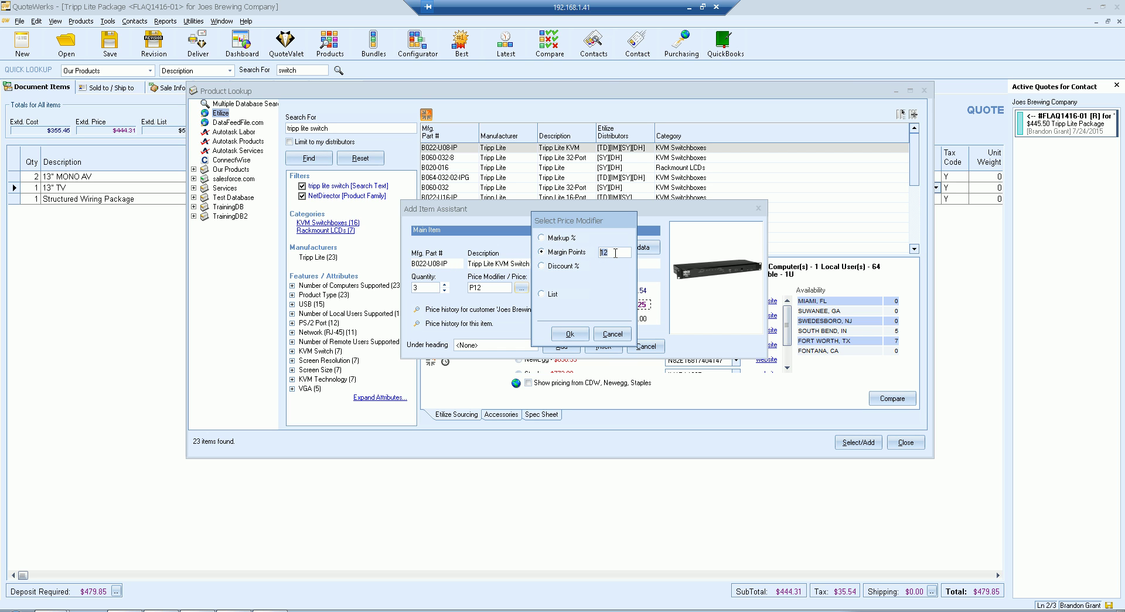
{"action": "left_click", "coordinate": [621, 334]}
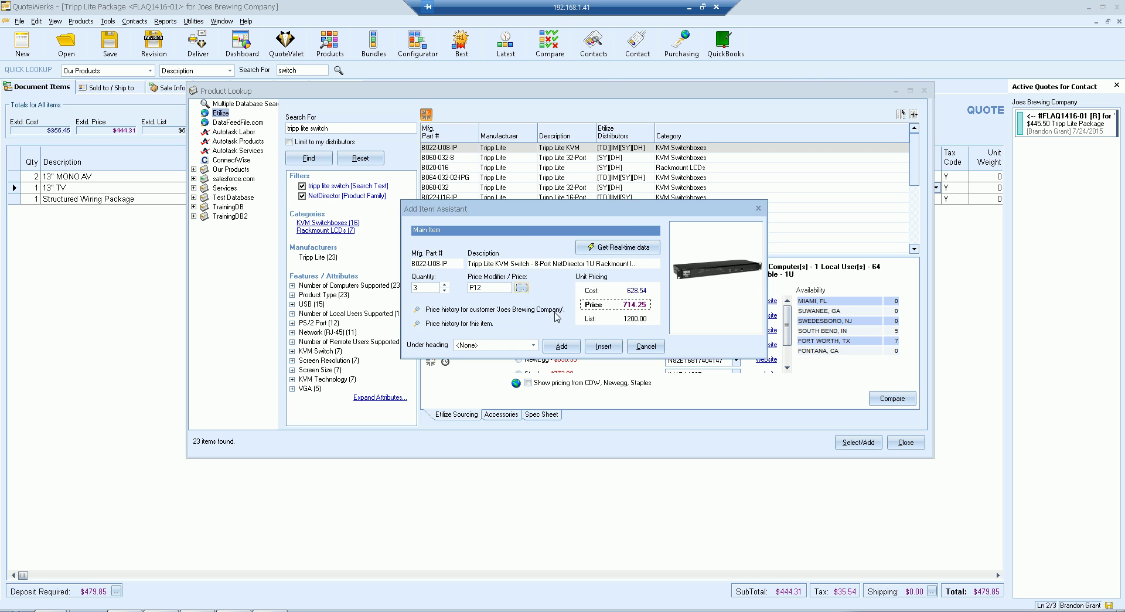
- Try a price modifier of D5 for the KVM switch and restore the P12 modifier
{"action": "left_click", "coordinate": [471, 287]}
{"action": "double_click", "coordinate": [494, 286]}
{"action": "type", "text": "D5"}
{"action": "double_click", "coordinate": [491, 288]}
{"action": "type", "text": "P12"}
- Review the KVM switch's price history for the quote's customer and its overall price history
{"action": "left_click", "coordinate": [419, 309]}
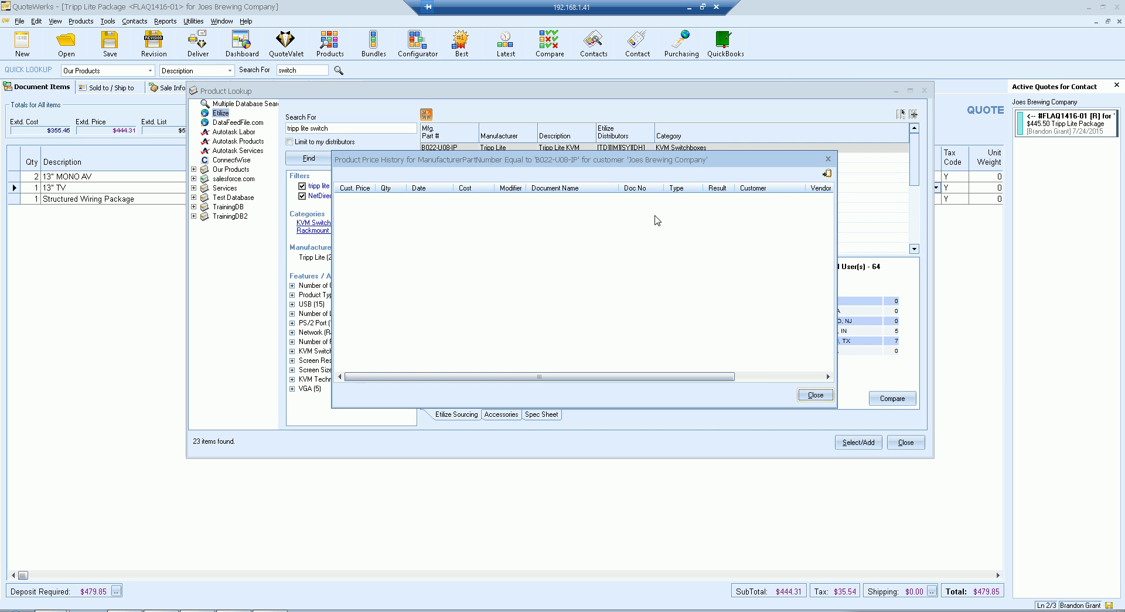
{"action": "left_click", "coordinate": [814, 394]}
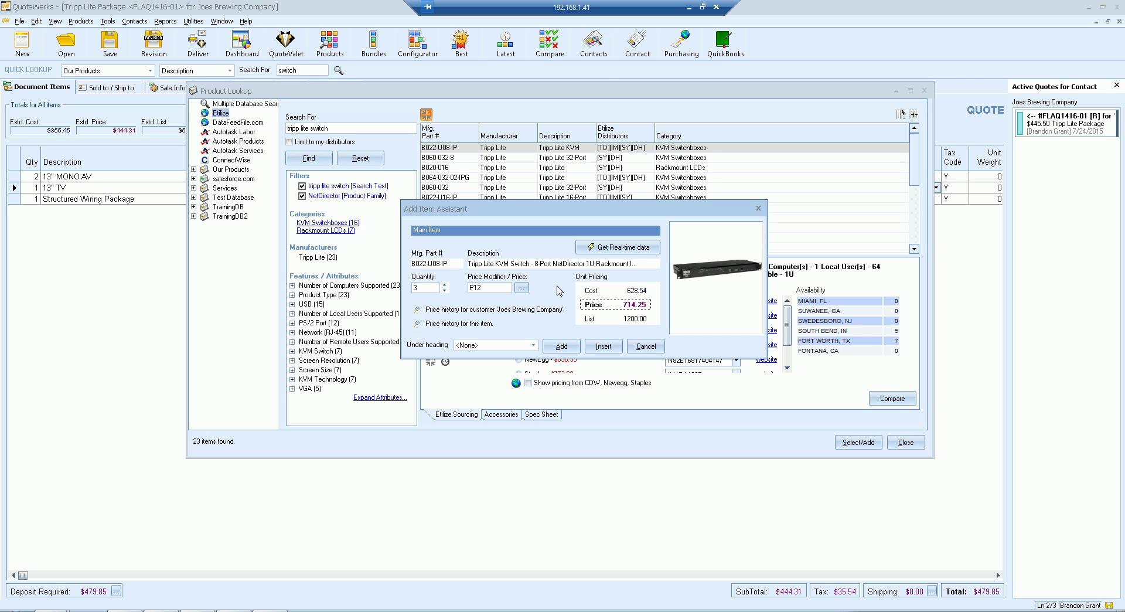
{"action": "left_click", "coordinate": [417, 323]}
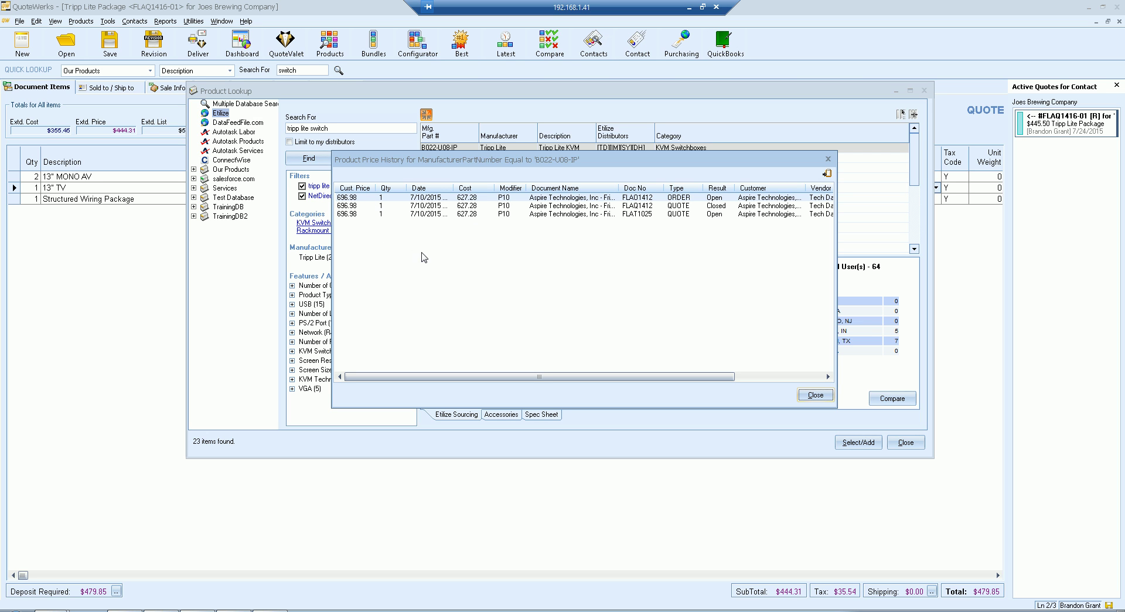
{"action": "left_click_drag", "start_coordinate": [530, 377], "coordinate": [640, 381]}
{"action": "left_click", "coordinate": [819, 395]}
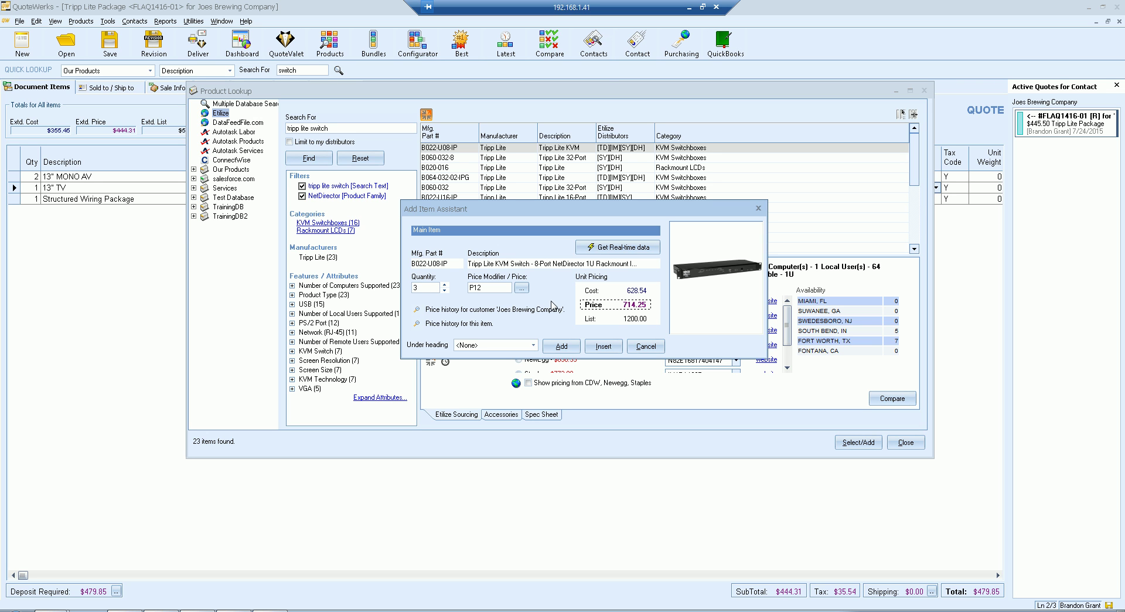
- Add the KVM switch to the quote without placing it under a heading
{"action": "left_click", "coordinate": [488, 345]}
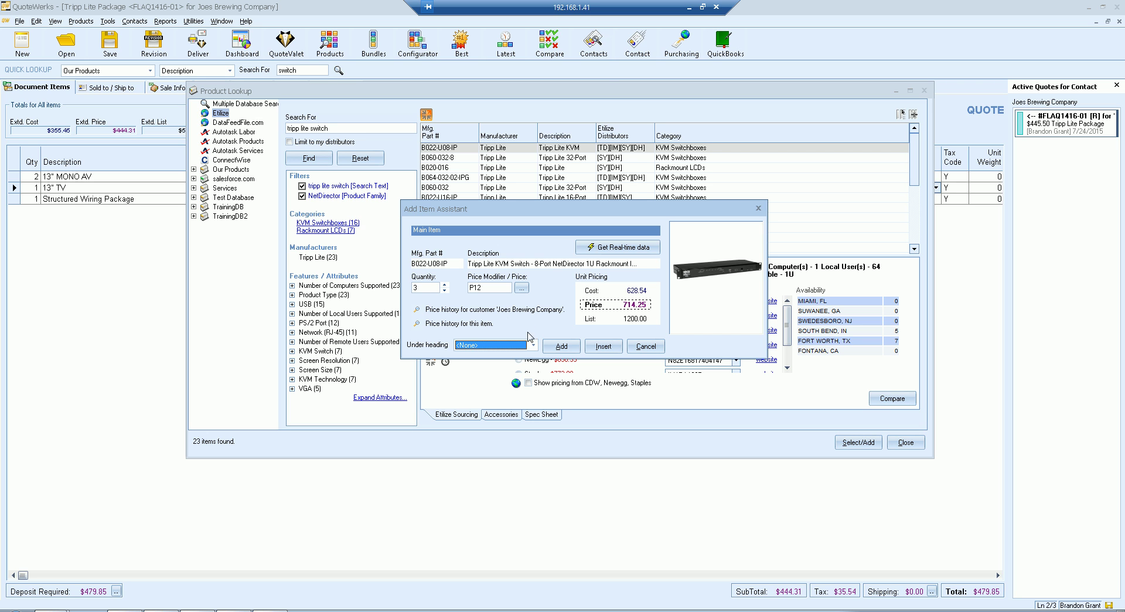
{"action": "left_click", "coordinate": [561, 347]}
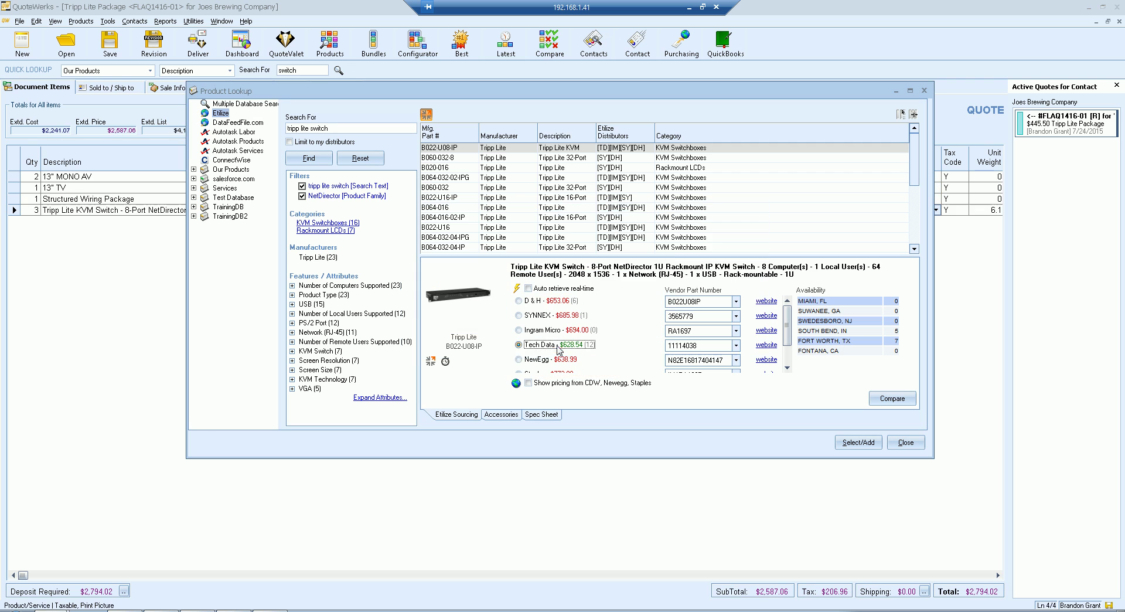
- Examine the accessories offered for the B022-U08-IP switch and the categories they can be filtered by
{"action": "left_click", "coordinate": [501, 414]}
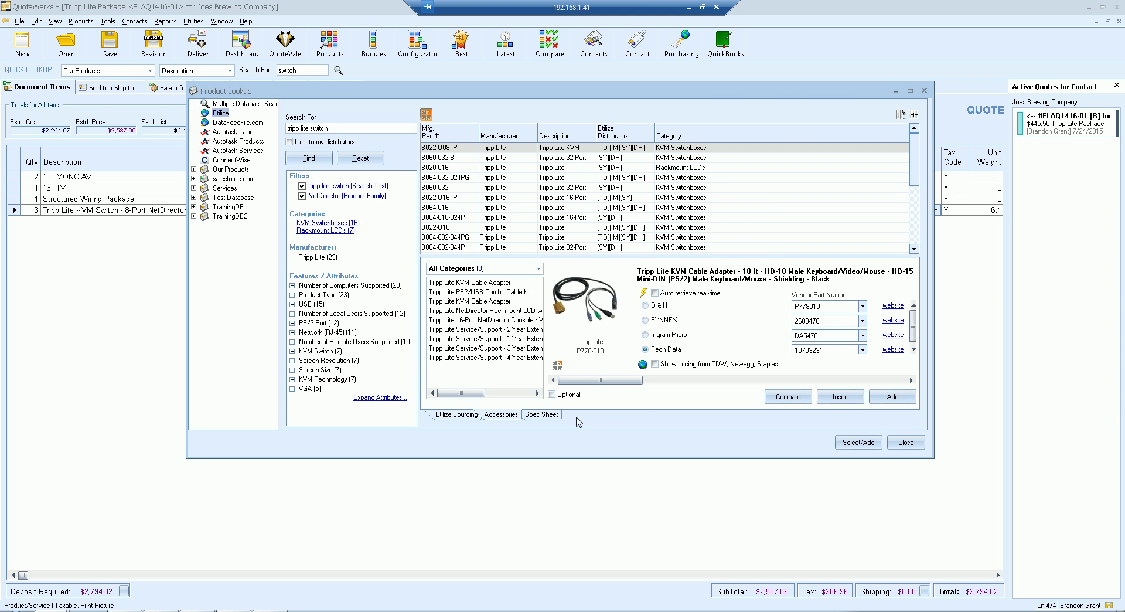
{"action": "left_click", "coordinate": [507, 417]}
{"action": "left_click", "coordinate": [538, 269]}
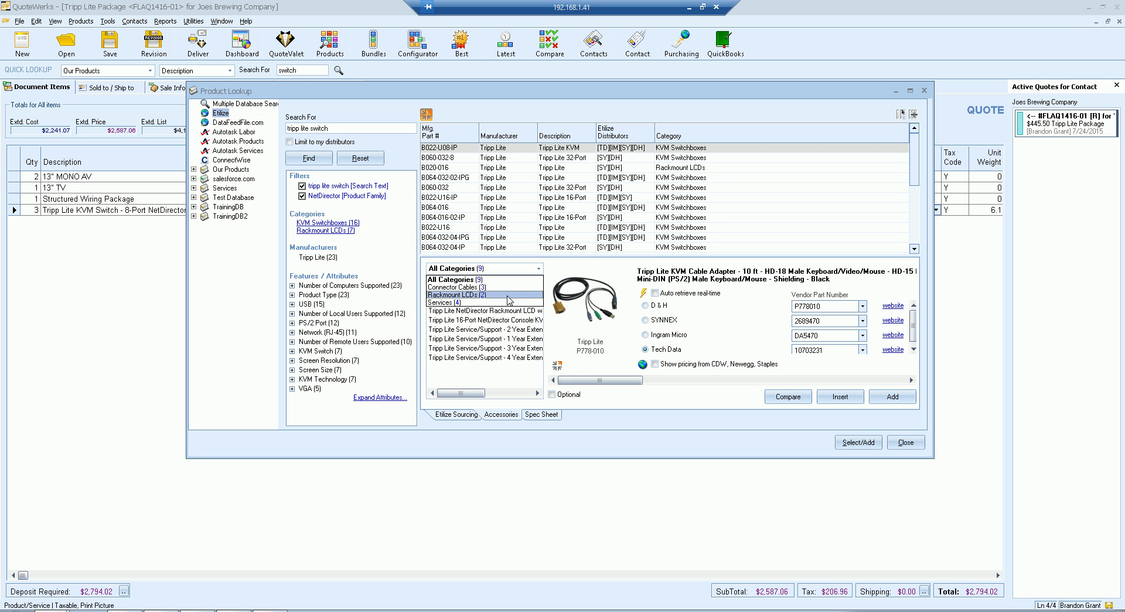
{"action": "left_click", "coordinate": [564, 272]}
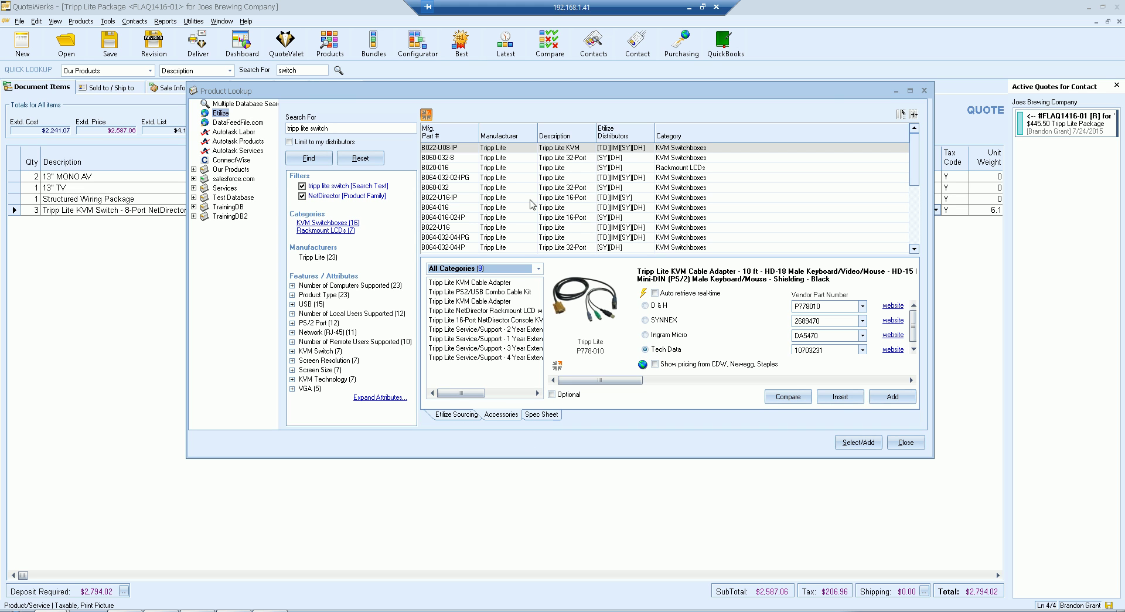
- Look up the similar items and upsell items for the B060-032-8 switch
{"action": "left_click", "coordinate": [506, 159]}
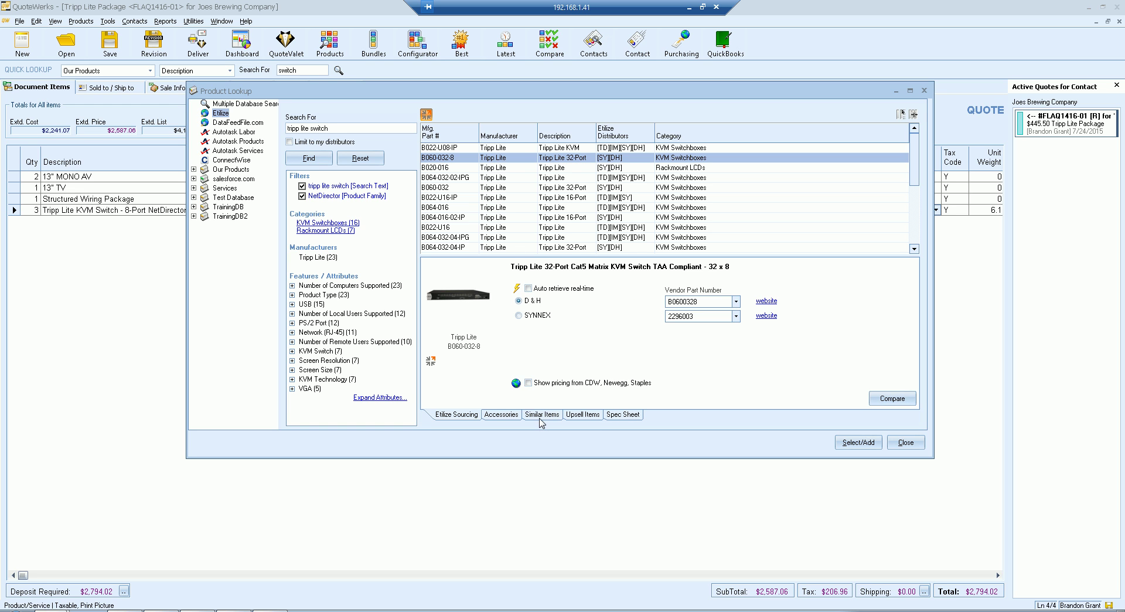
{"action": "left_click", "coordinate": [542, 415]}
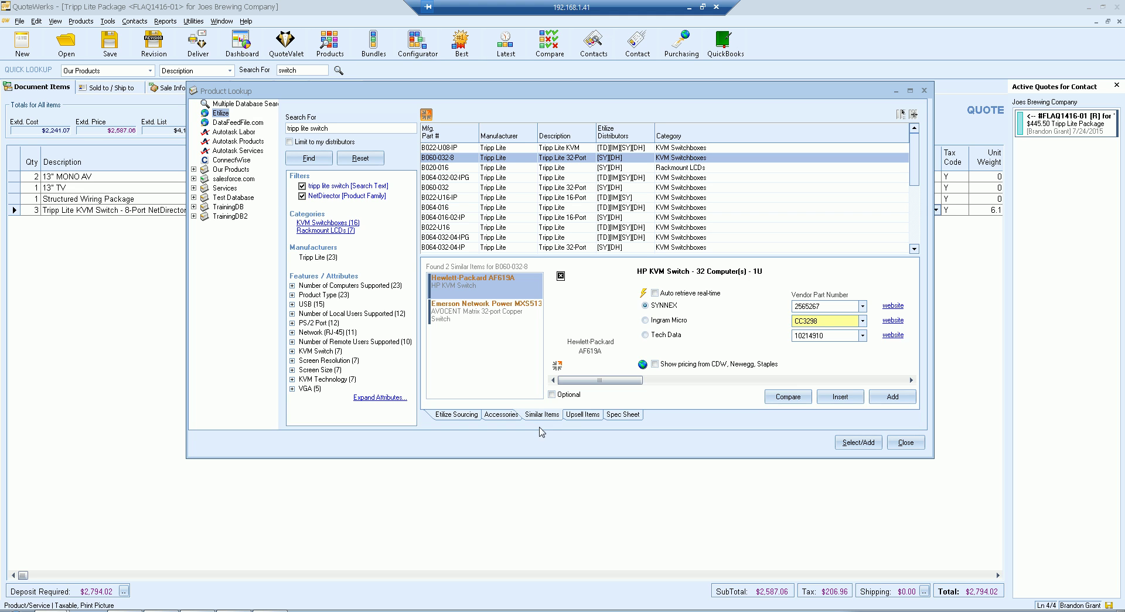
{"action": "left_click", "coordinate": [587, 416]}
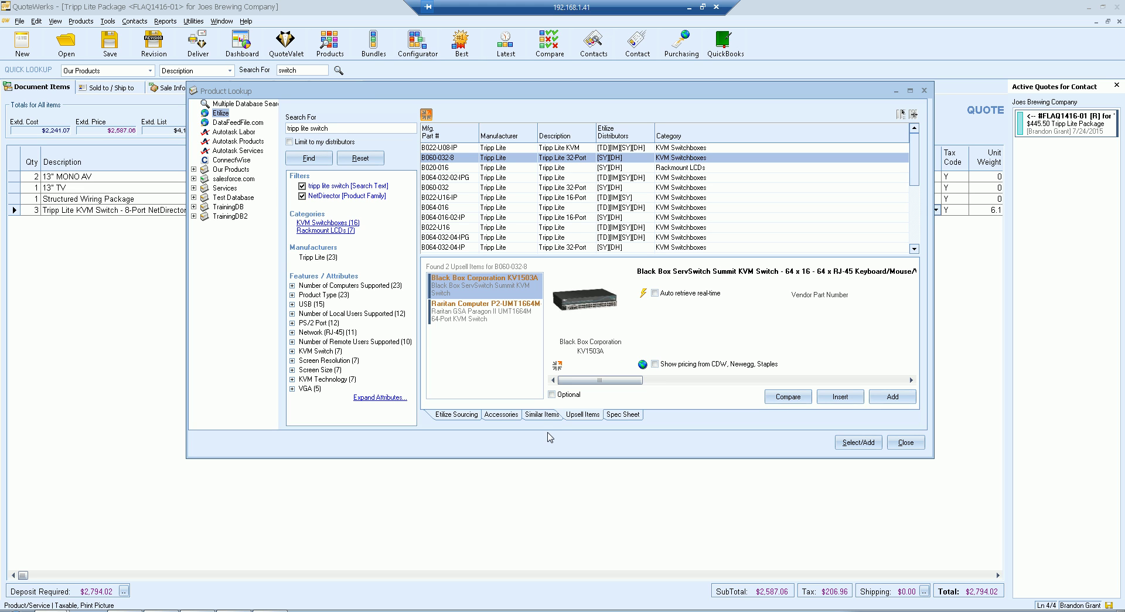
- View the spec sheet of the B022-U08-IP switch and enlarge and reposition the product lookup window
{"action": "left_click", "coordinate": [523, 149]}
{"action": "left_click", "coordinate": [540, 414]}
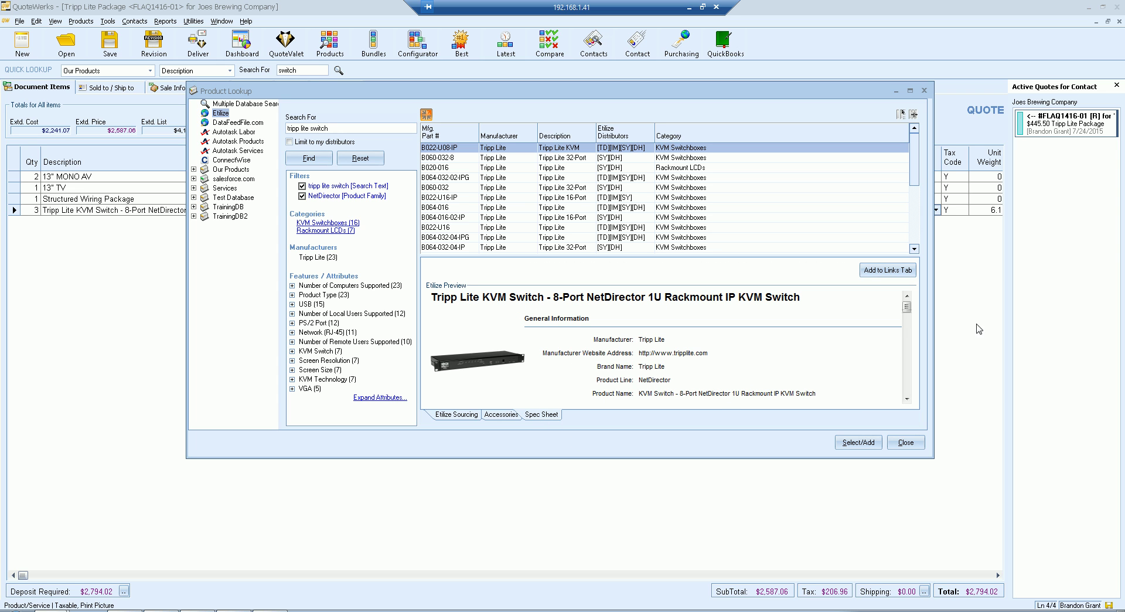
{"action": "mouse_move", "coordinate": [906, 308]}
{"action": "left_mouse_down"}
{"action": "mouse_move", "coordinate": [922, 408]}
{"action": "mouse_move", "coordinate": [907, 306]}
{"action": "left_mouse_up"}
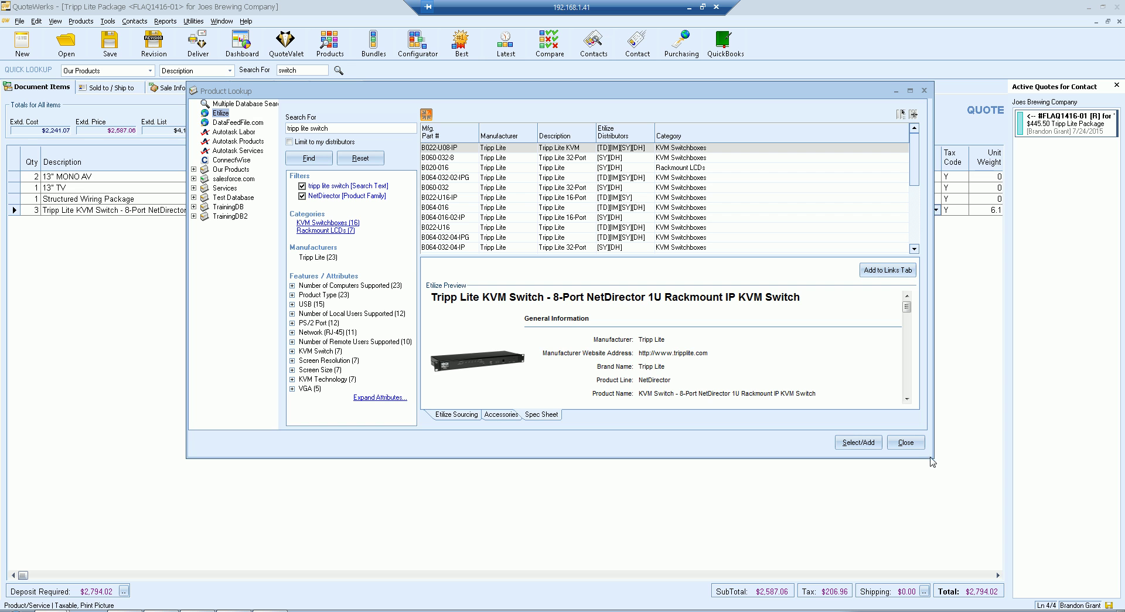
{"action": "left_click_drag", "start_coordinate": [935, 460], "coordinate": [988, 495]}
{"action": "left_click_drag", "start_coordinate": [437, 82], "coordinate": [336, 88]}
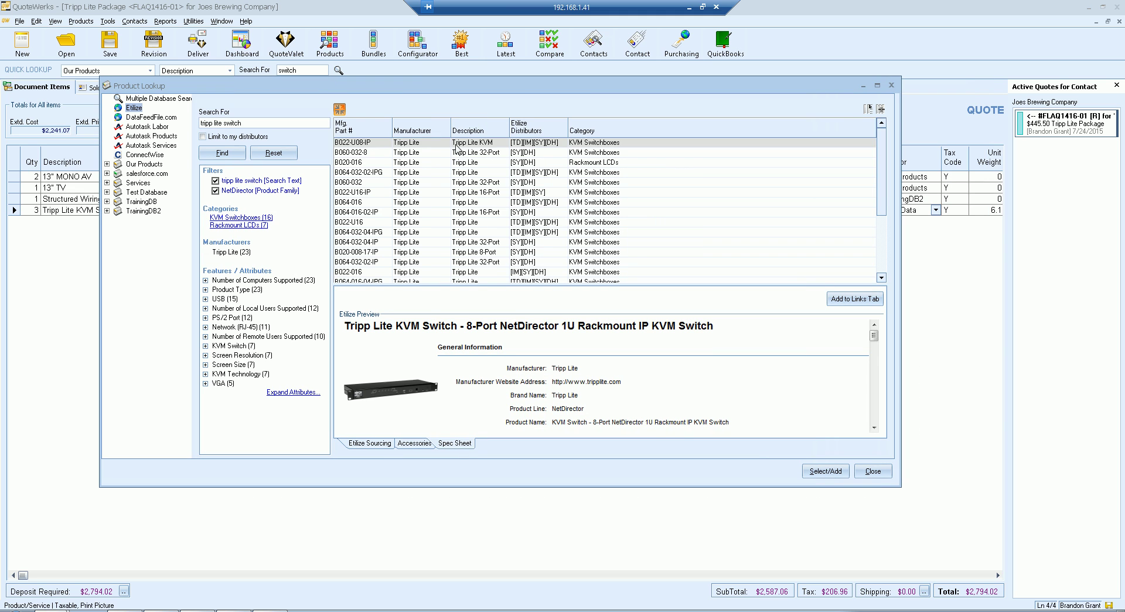
- Compare the Etilize product features of B022-U08-IP, B064-032-02-IPG, B022-U16-IP and B064-016, and widen the comparison window
{"action": "left_click", "coordinate": [469, 146]}
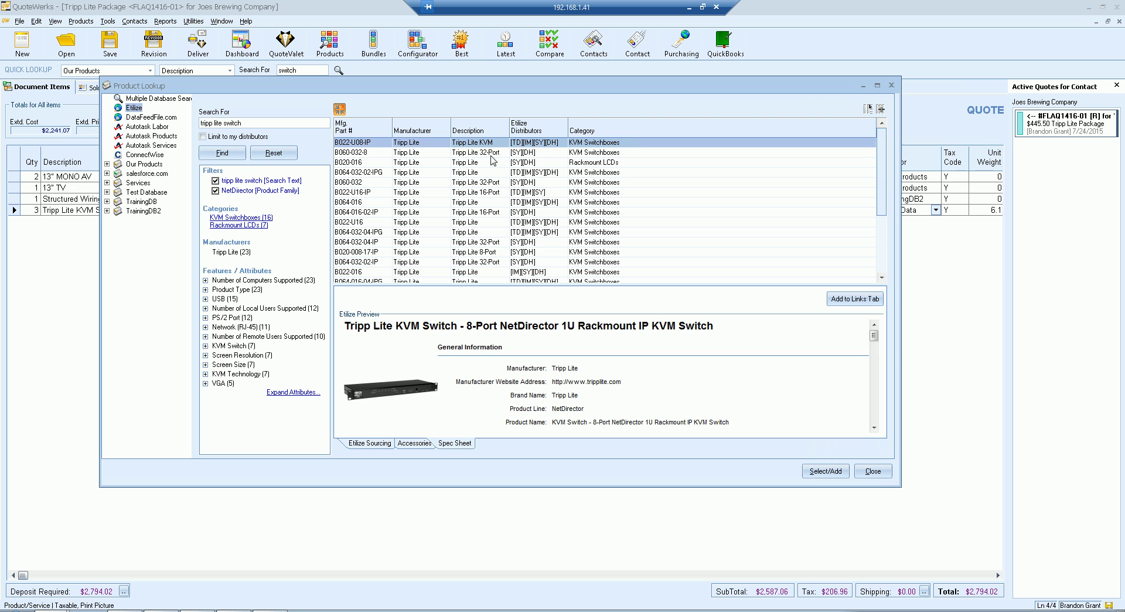
{"action": "left_click", "coordinate": [482, 172]}
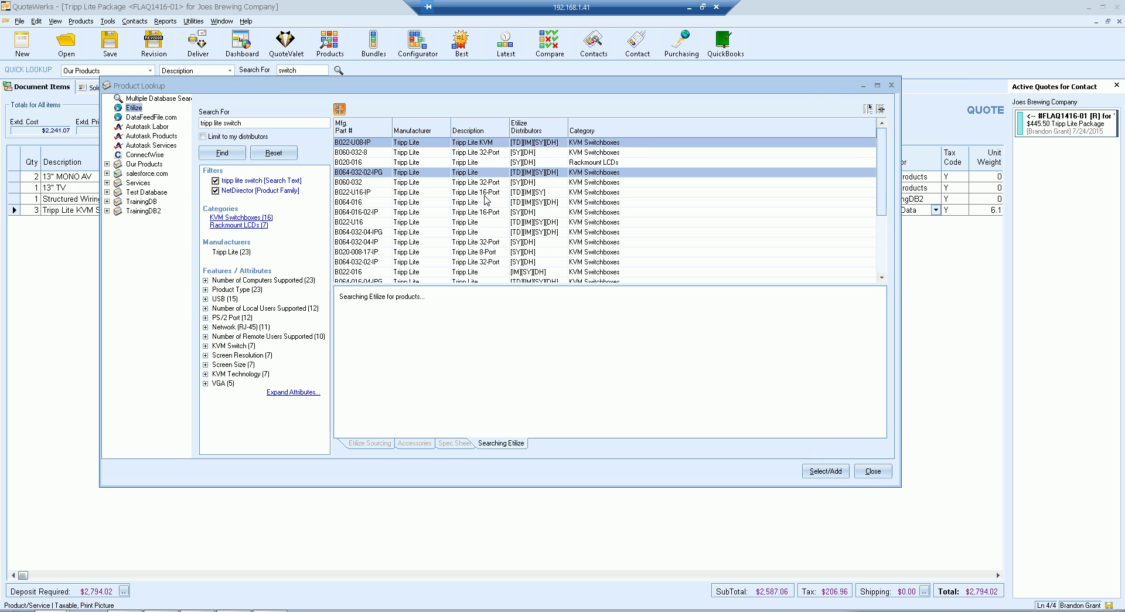
{"action": "left_click", "coordinate": [482, 193], "text": "ctrl"}
{"action": "left_click", "coordinate": [475, 203], "text": "ctrl"}
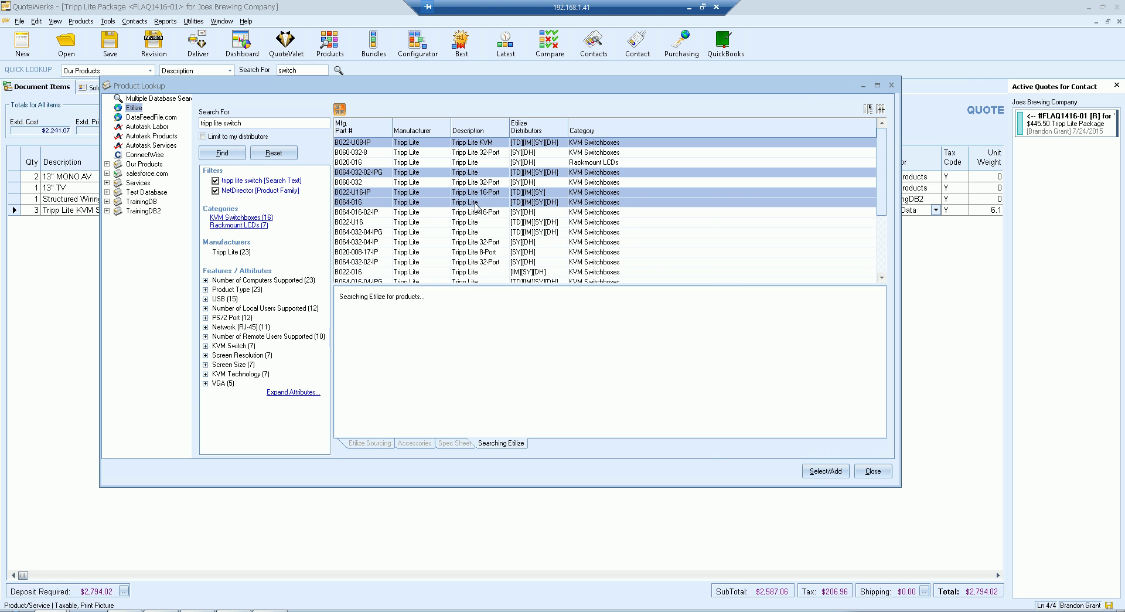
{"action": "right_click", "coordinate": [477, 206]}
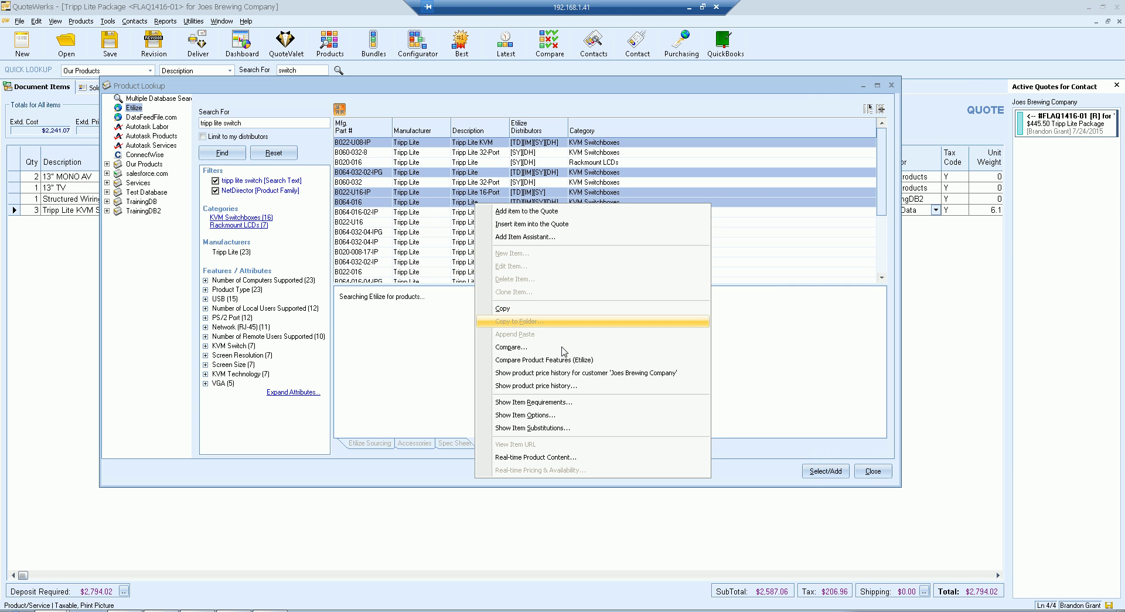
{"action": "left_click", "coordinate": [617, 364]}
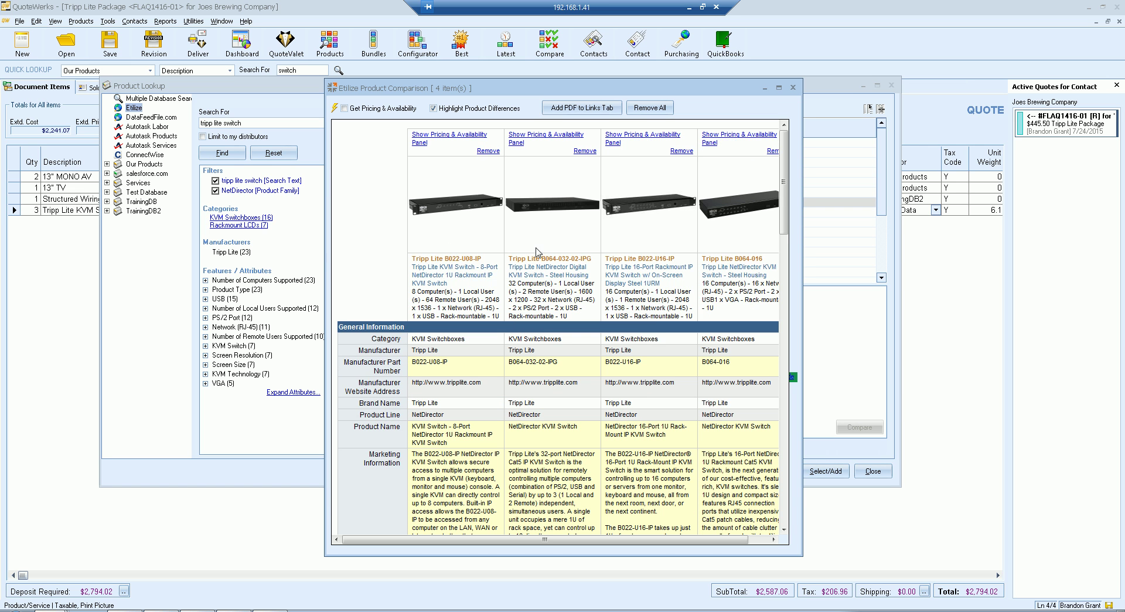
{"action": "left_click", "coordinate": [805, 205]}
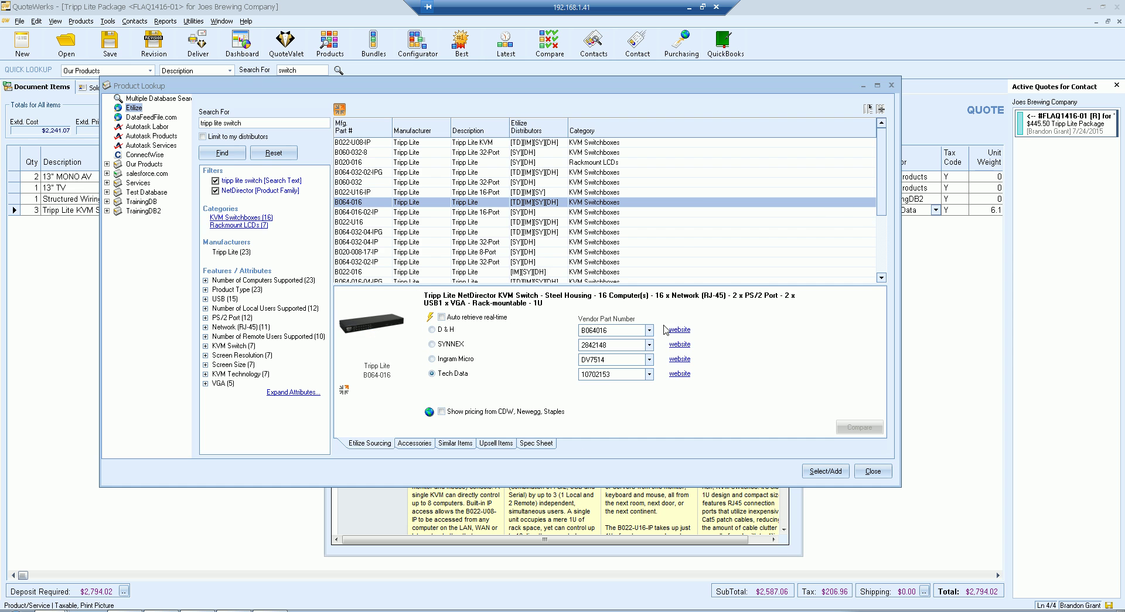
{"action": "left_click", "coordinate": [539, 533]}
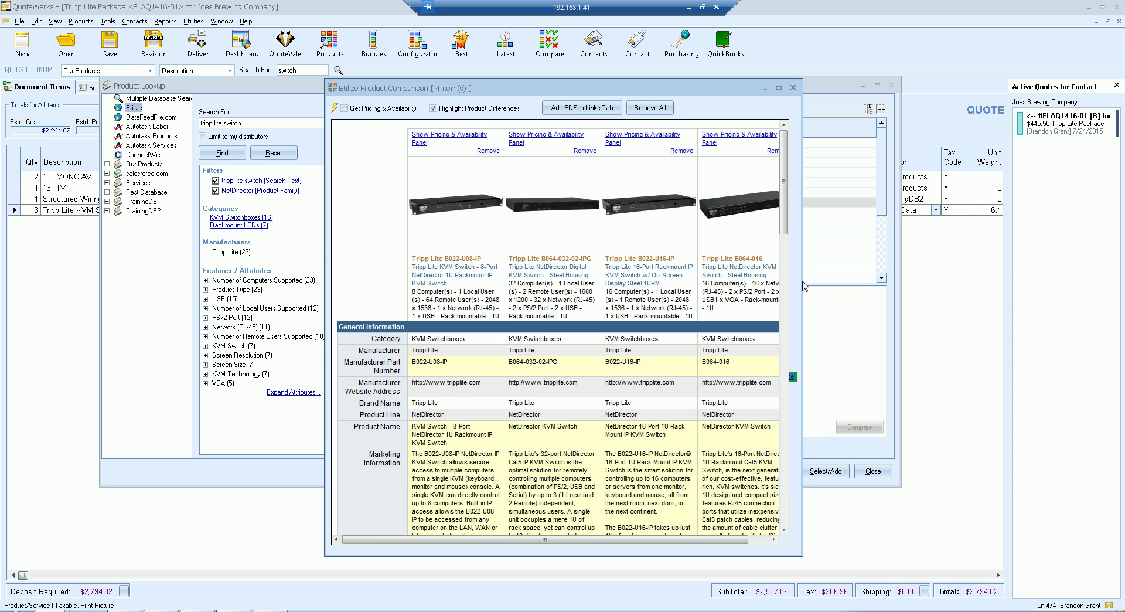
{"action": "left_click_drag", "start_coordinate": [801, 281], "coordinate": [936, 291]}
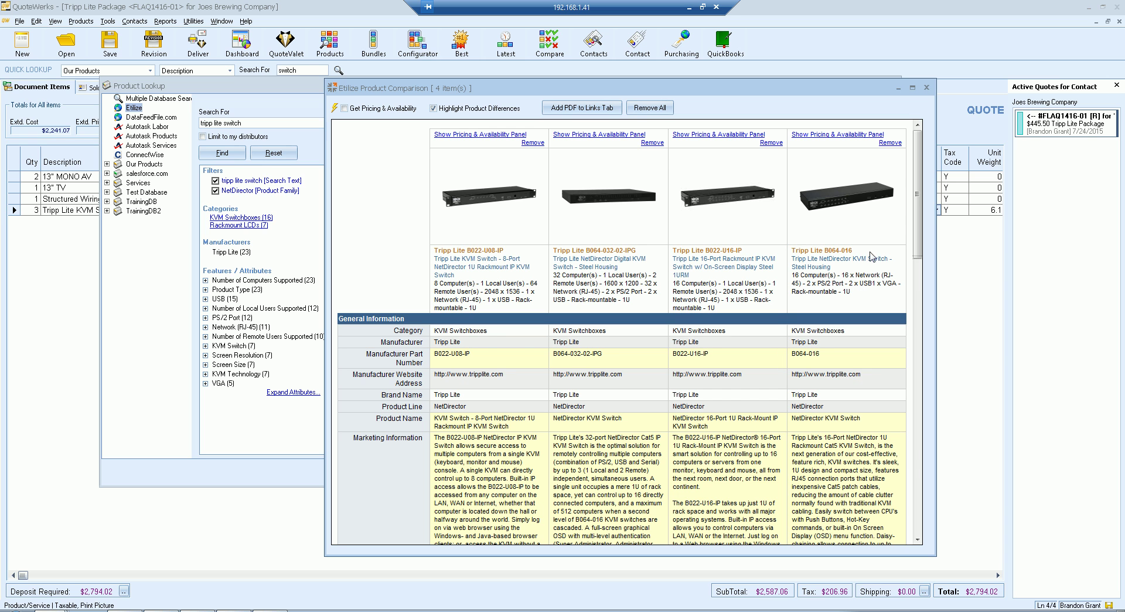
- Examine the four switches' specifications side by side, with product differences highlighting turned off and on again
{"action": "mouse_move", "coordinate": [918, 146]}
{"action": "left_mouse_down"}
{"action": "mouse_move", "coordinate": [918, 201]}
{"action": "mouse_move", "coordinate": [922, 139]}
{"action": "left_mouse_up"}
{"action": "left_click", "coordinate": [495, 109]}
{"action": "left_click_drag", "start_coordinate": [918, 183], "coordinate": [917, 137]}
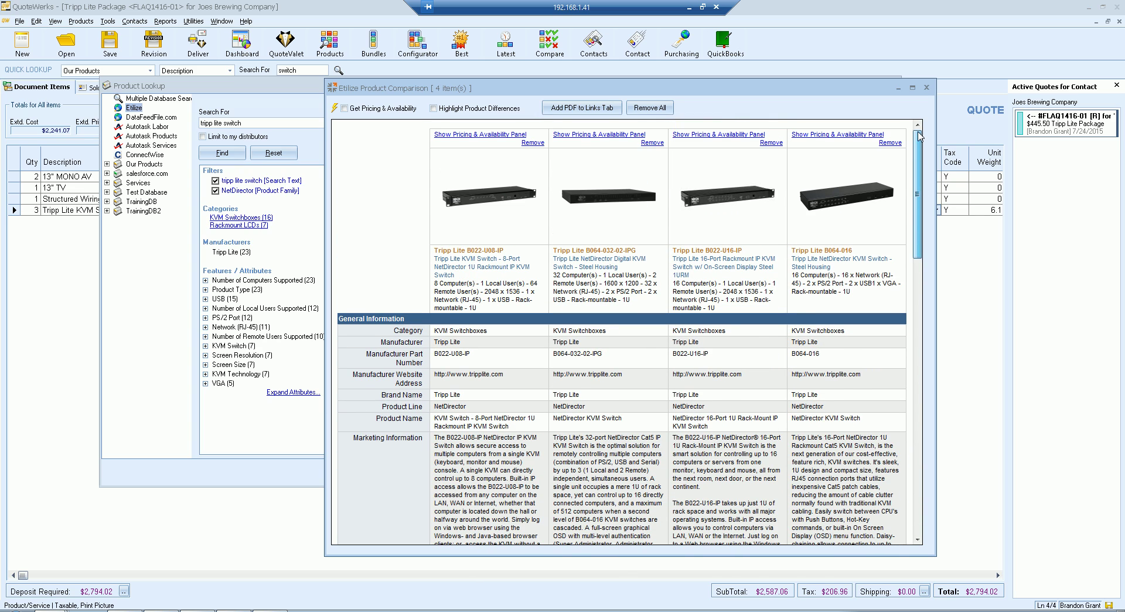
{"action": "left_click", "coordinate": [461, 107]}
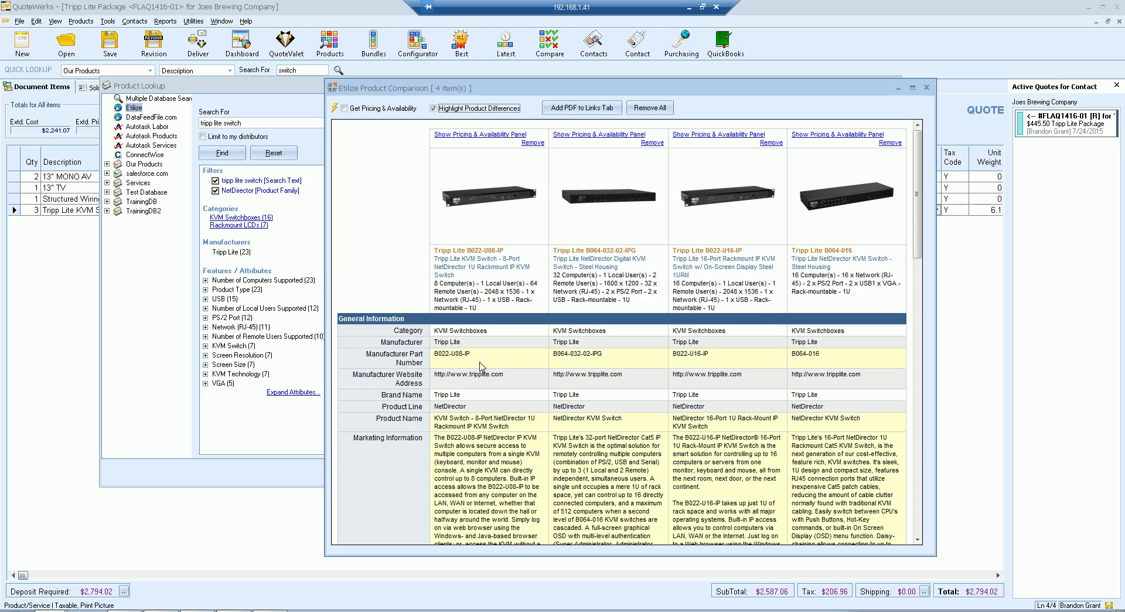
{"action": "left_click_drag", "start_coordinate": [919, 195], "coordinate": [887, 306]}
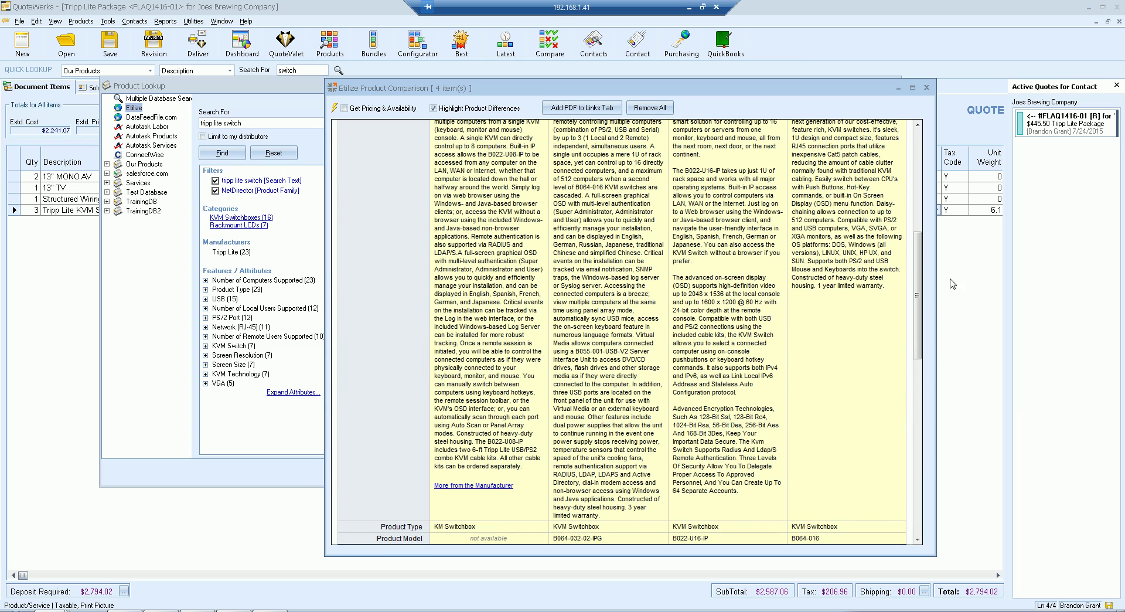
{"action": "left_click_drag", "start_coordinate": [923, 266], "coordinate": [923, 378]}
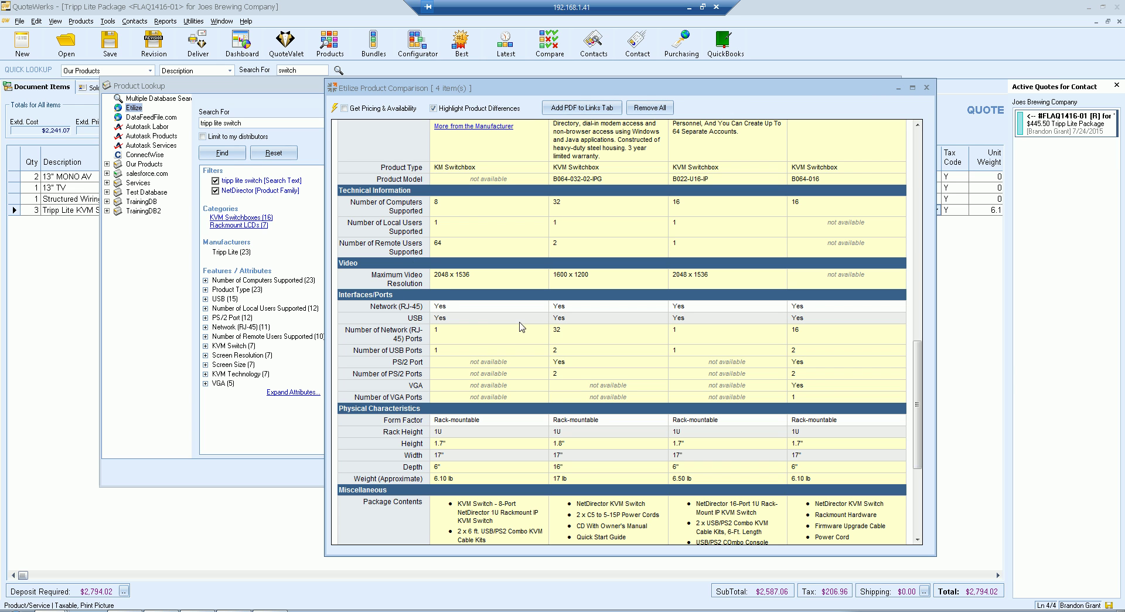
{"action": "left_click_drag", "start_coordinate": [918, 377], "coordinate": [929, 466]}
{"action": "left_click_drag", "start_coordinate": [930, 426], "coordinate": [935, 153]}
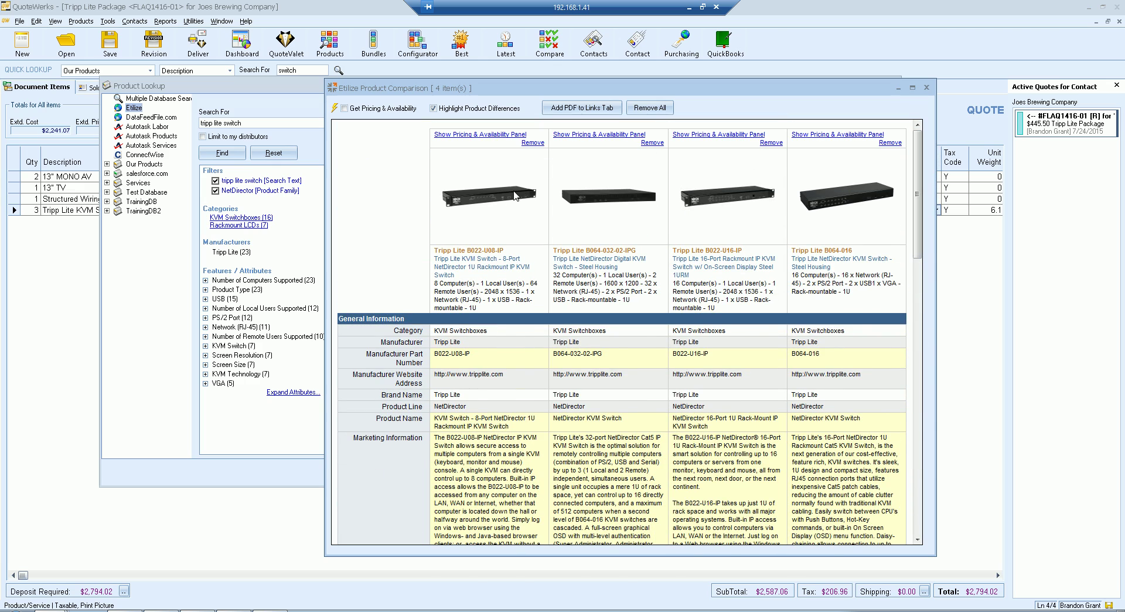
- Remove B022-U08-IP from the comparison and retrieve distributor pricing and availability for the remaining switches
{"action": "left_click", "coordinate": [487, 135]}
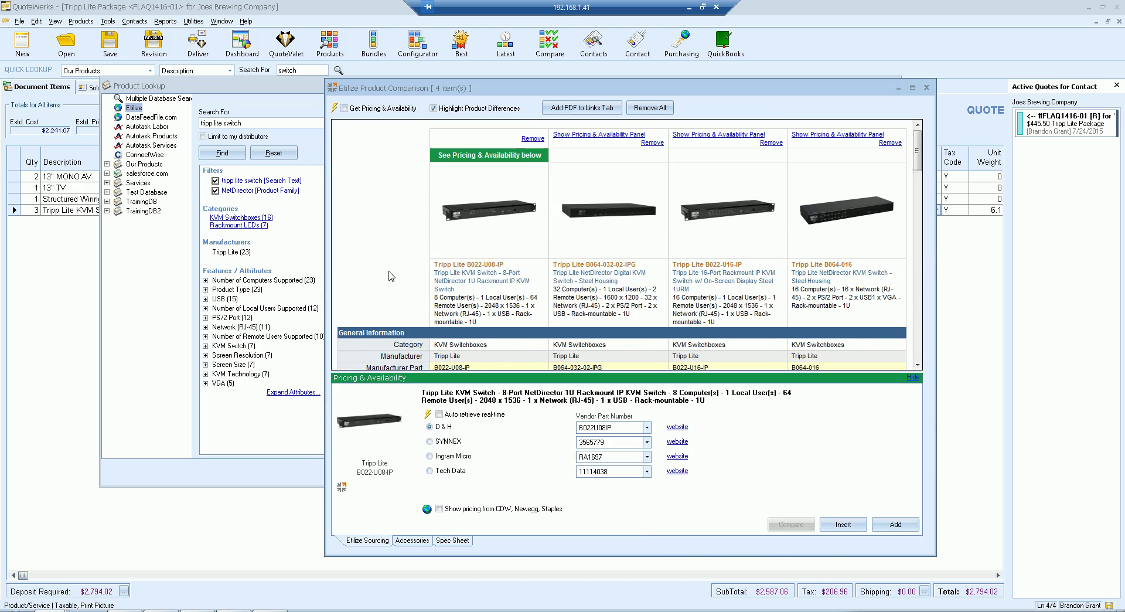
{"action": "left_click", "coordinate": [527, 139]}
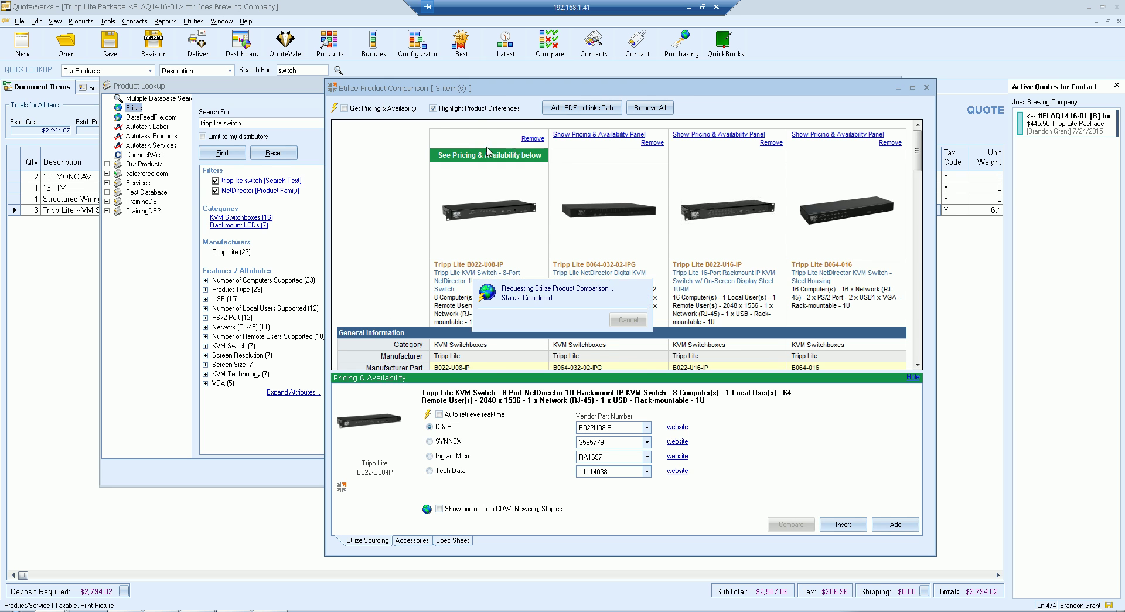
{"action": "left_click", "coordinate": [363, 109]}
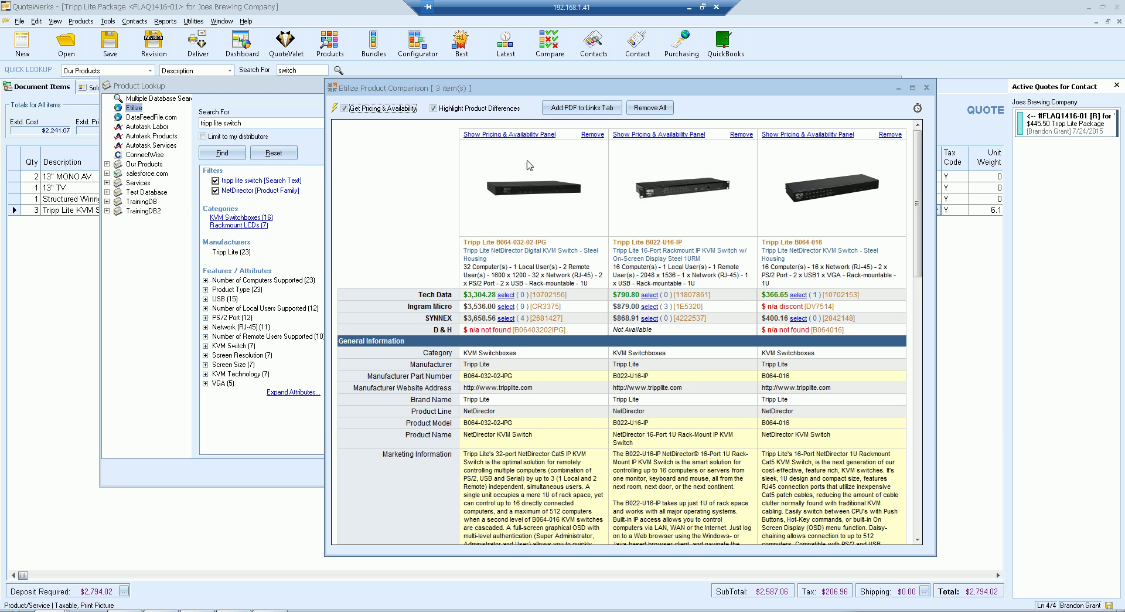
{"action": "left_click", "coordinate": [927, 87]}
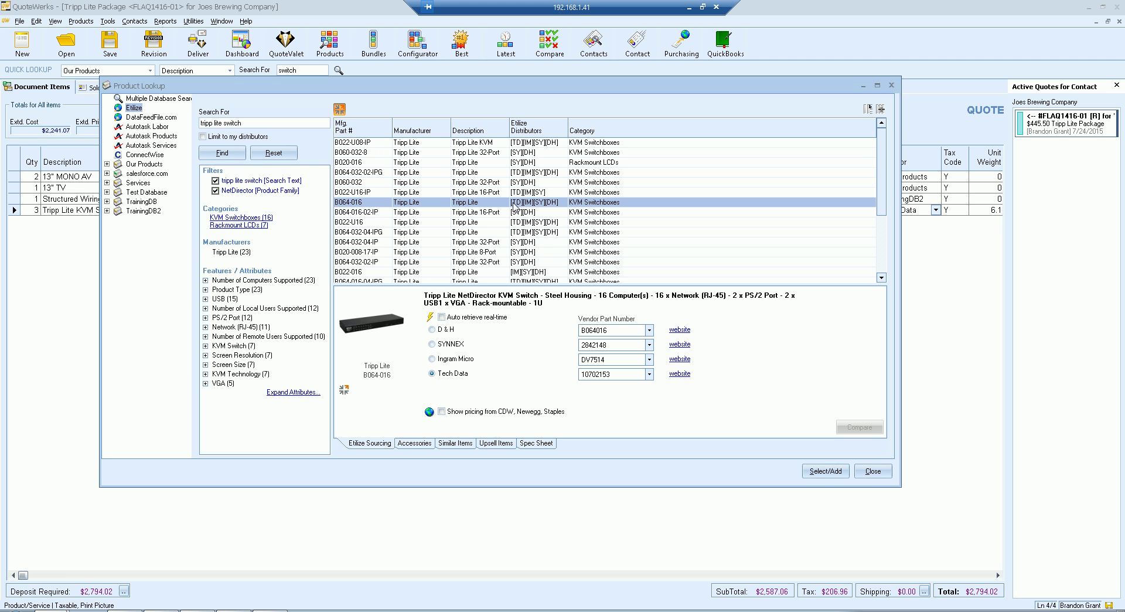
- Reopen the Etilize feature comparison with B064-016, B064-032-02-IPG and B022-U08-IP selected
{"action": "left_click", "coordinate": [526, 174], "text": "ctrl"}
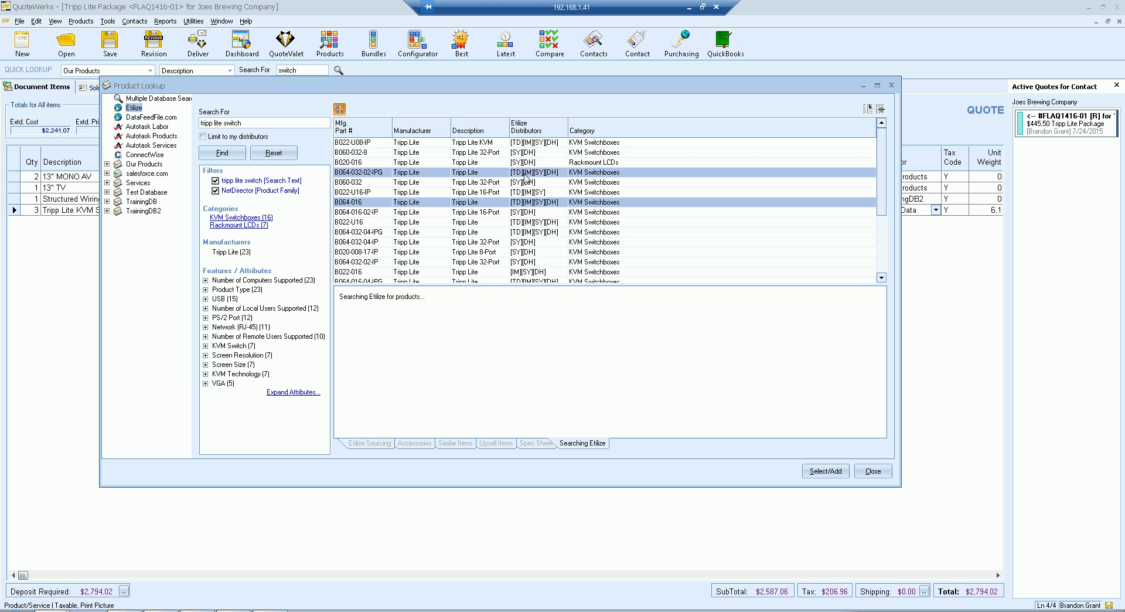
{"action": "left_click", "coordinate": [525, 144], "text": "ctrl"}
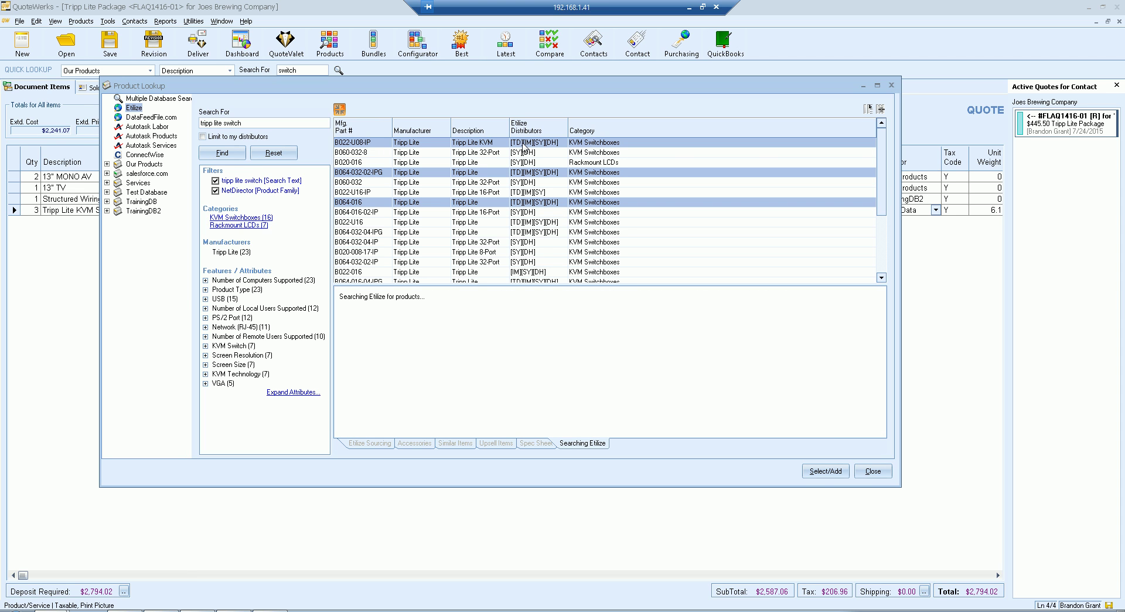
{"action": "right_click", "coordinate": [523, 144]}
{"action": "left_click", "coordinate": [663, 305]}
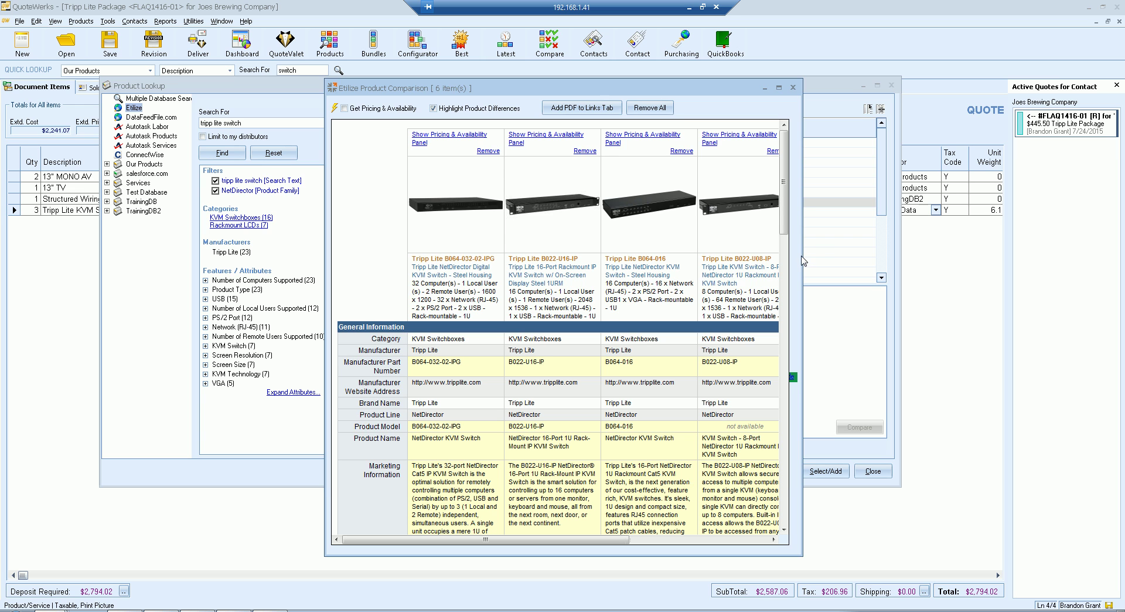
- Widen the Etilize comparison window to view all six products side by side, and close the comparison
{"action": "left_click", "coordinate": [804, 256]}
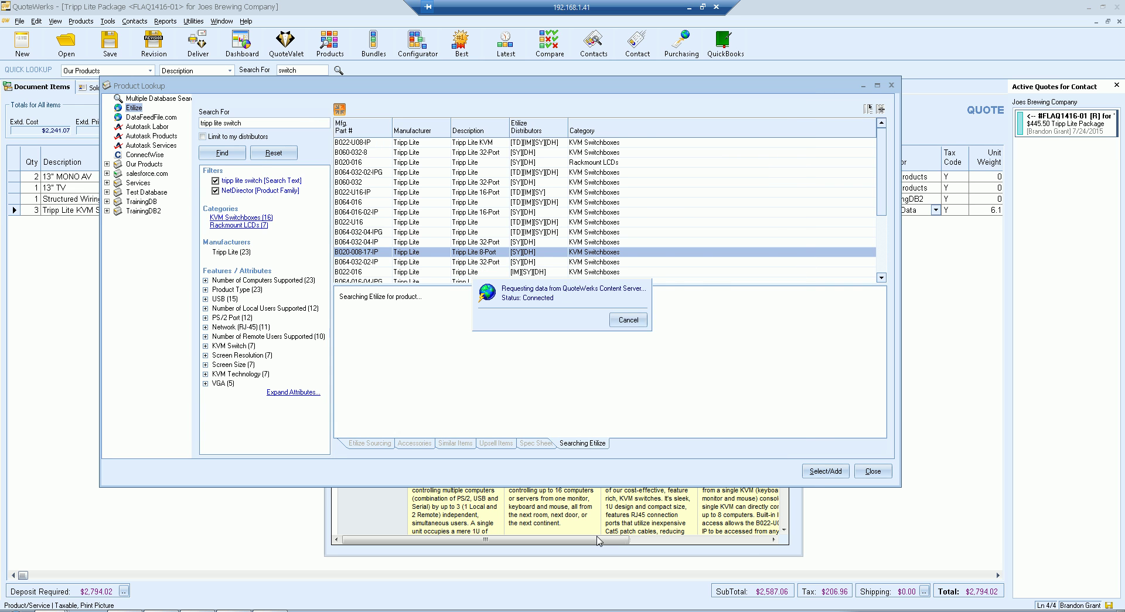
{"action": "left_click", "coordinate": [598, 540]}
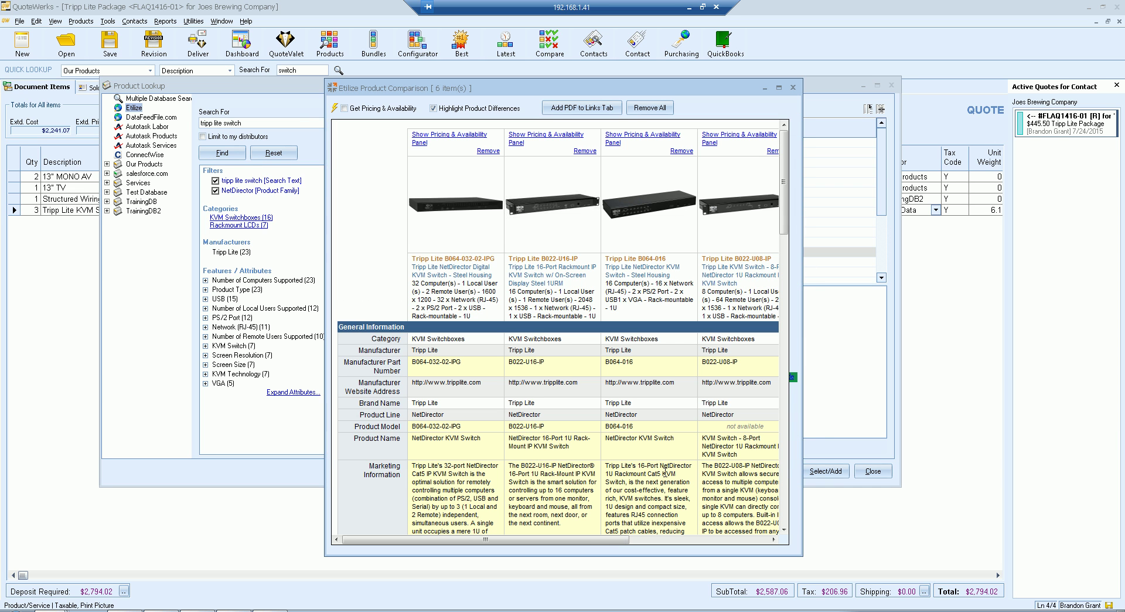
{"action": "left_click", "coordinate": [805, 265]}
{"action": "left_click", "coordinate": [776, 507]}
{"action": "left_click_drag", "start_coordinate": [802, 509], "coordinate": [930, 510]}
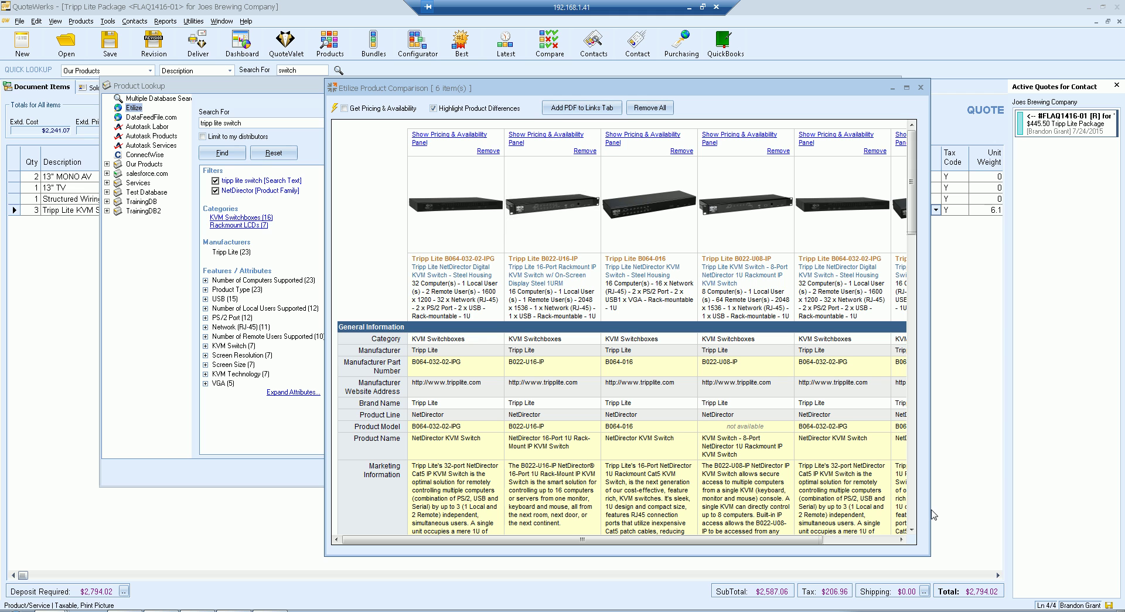
{"action": "left_click_drag", "start_coordinate": [727, 539], "coordinate": [801, 537]}
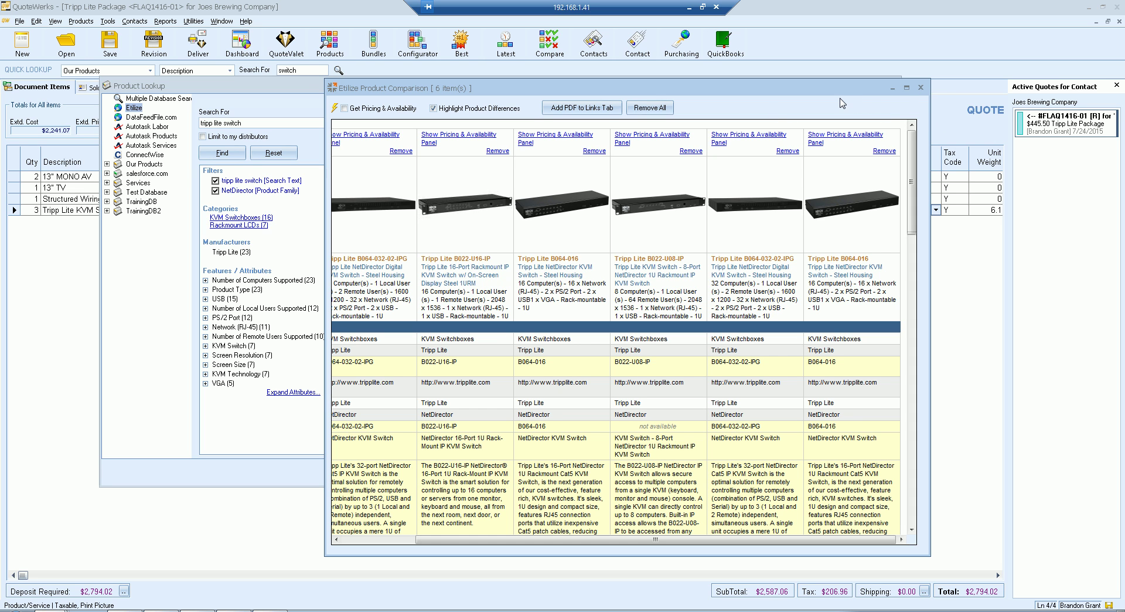
{"action": "left_click", "coordinate": [920, 87]}
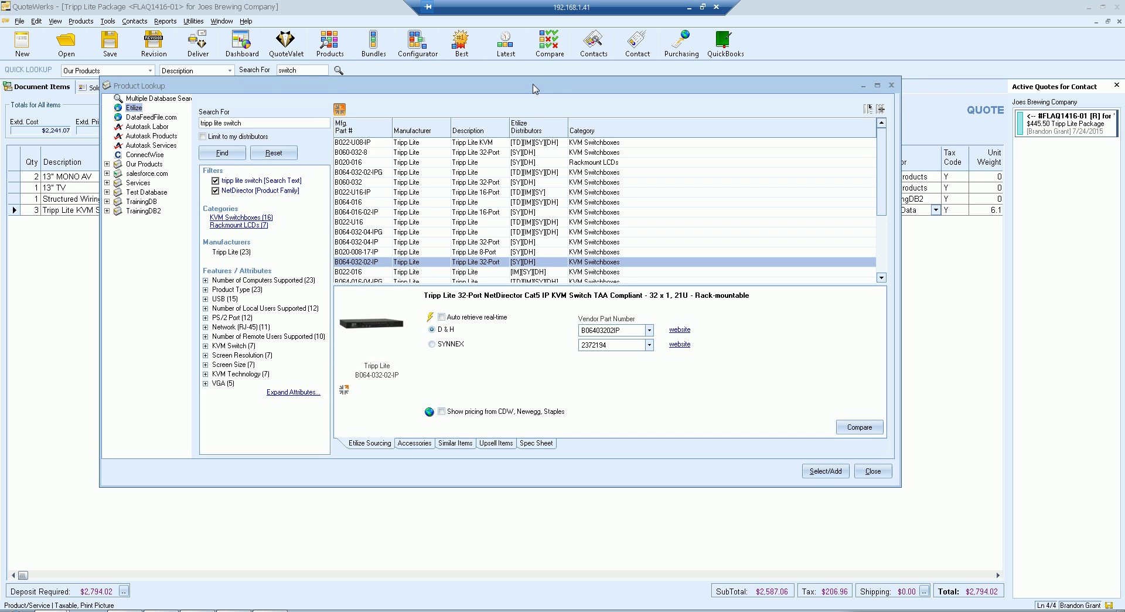
- Examine the search fields and item lists of the Our Products, salesforce.com and ConnectWise product sources
{"action": "left_click_drag", "start_coordinate": [379, 90], "coordinate": [402, 90]}
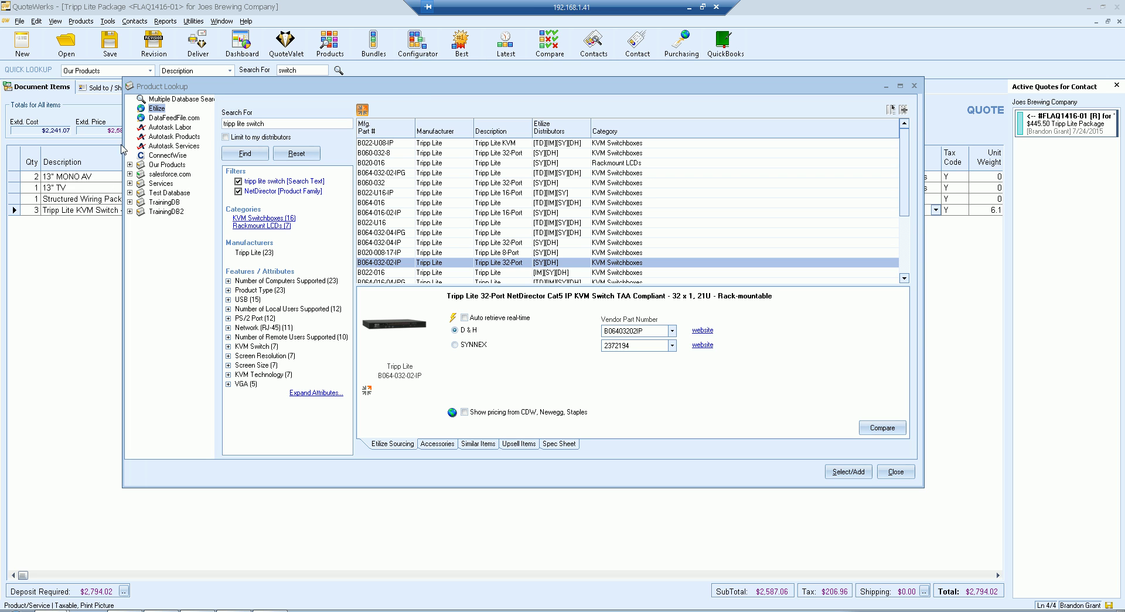
{"action": "left_click", "coordinate": [157, 166]}
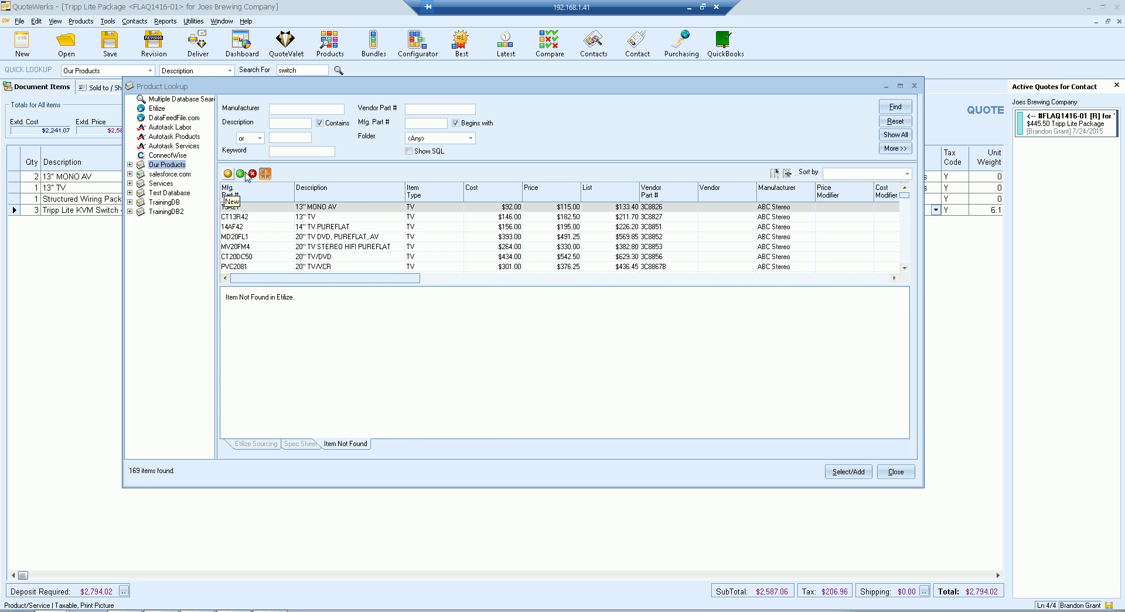
{"action": "left_click", "coordinate": [295, 110]}
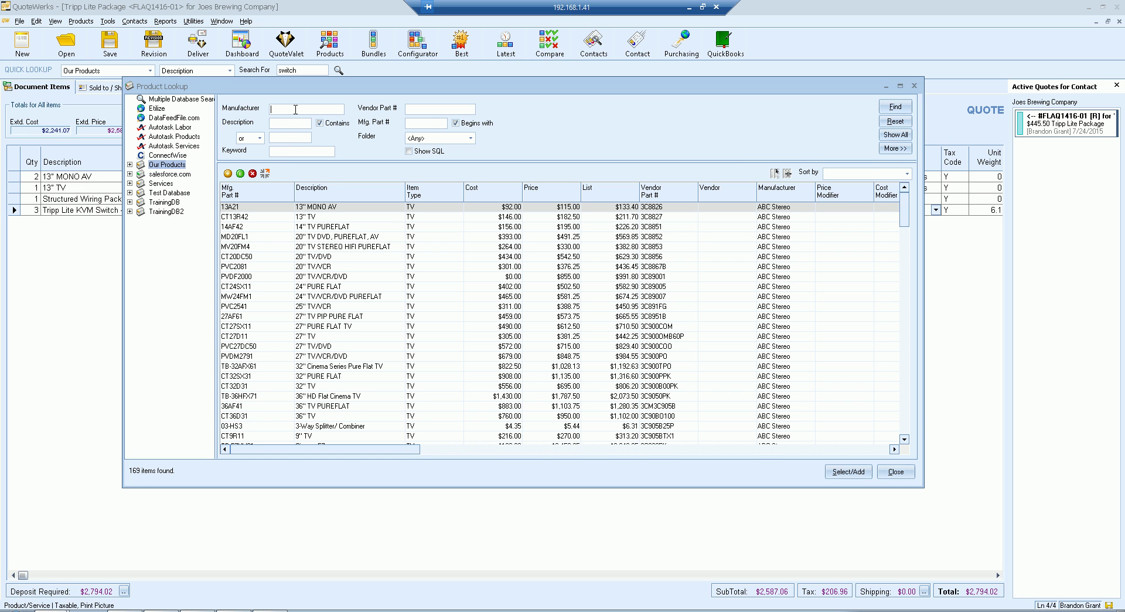
{"action": "left_click", "coordinate": [293, 126]}
{"action": "left_click", "coordinate": [178, 175]}
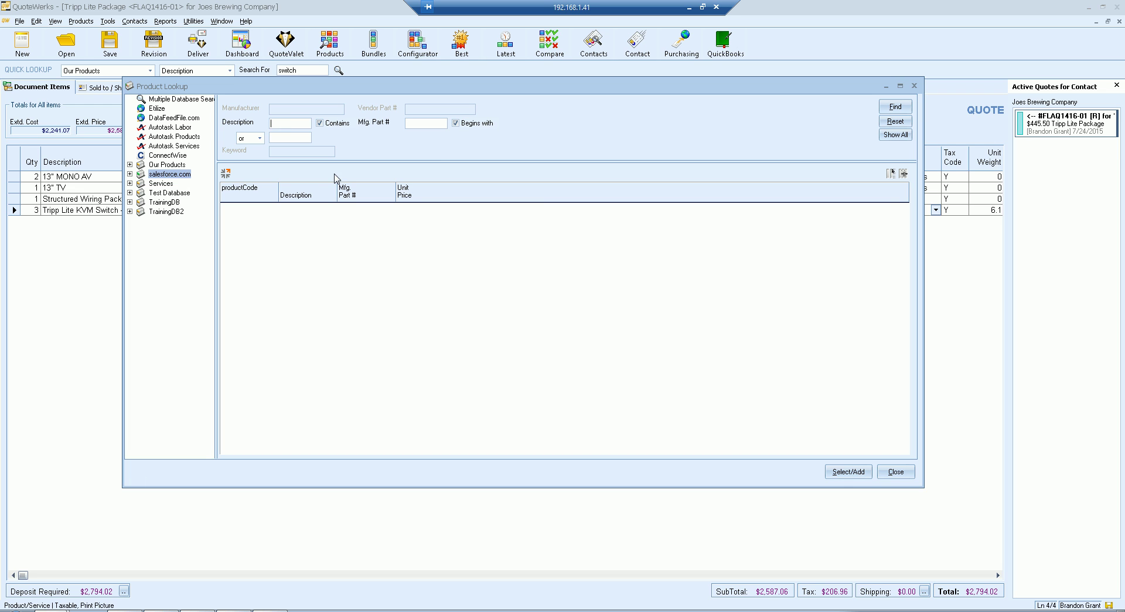
{"action": "left_click", "coordinate": [426, 124]}
{"action": "left_click", "coordinate": [163, 156]}
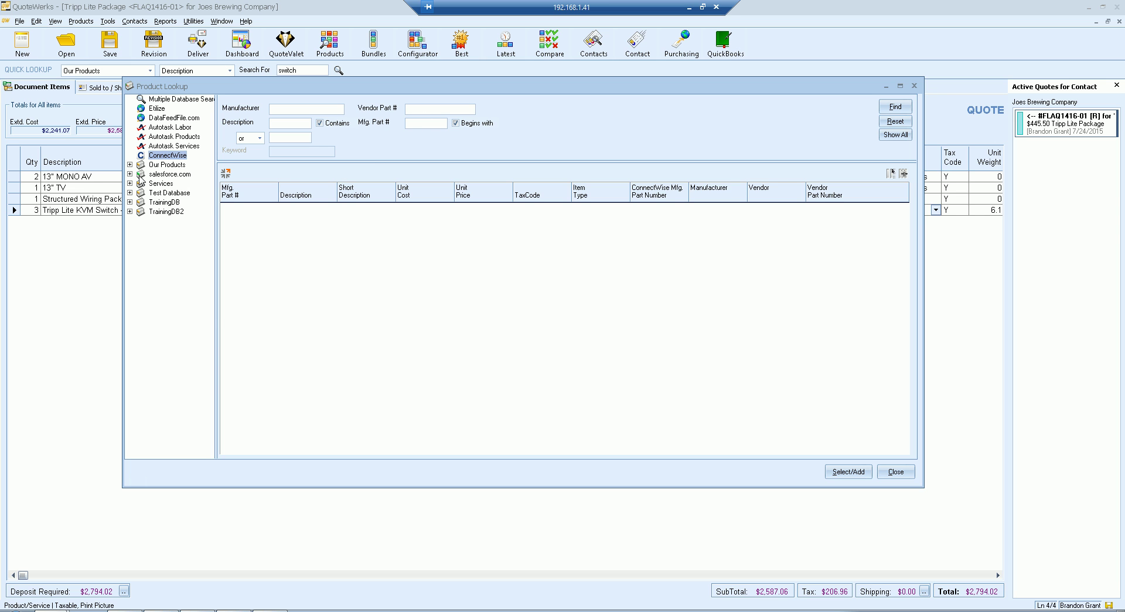
{"action": "left_click", "coordinate": [166, 165]}
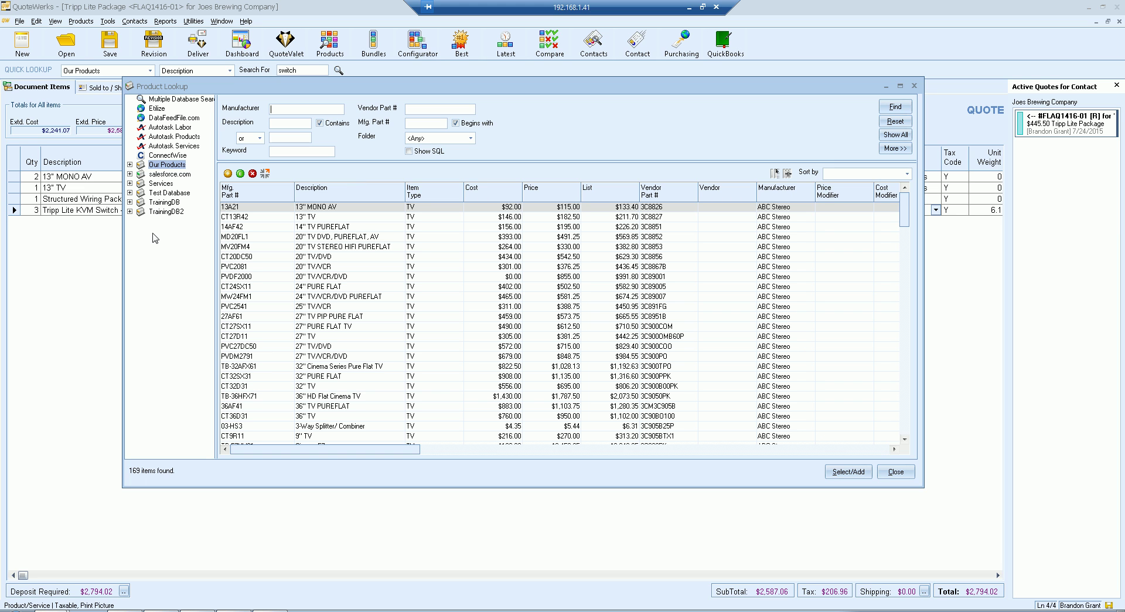
- Set up a multiple database search by adding Services, Test Database and TrainingDB2 to Our Products
{"action": "left_click", "coordinate": [176, 99]}
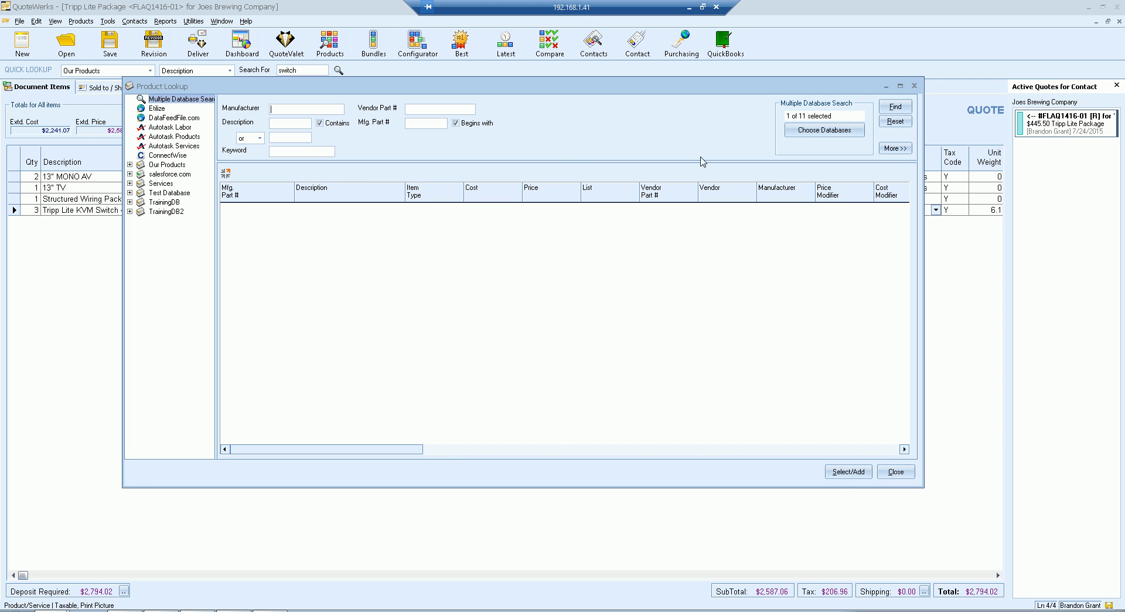
{"action": "left_click", "coordinate": [855, 135]}
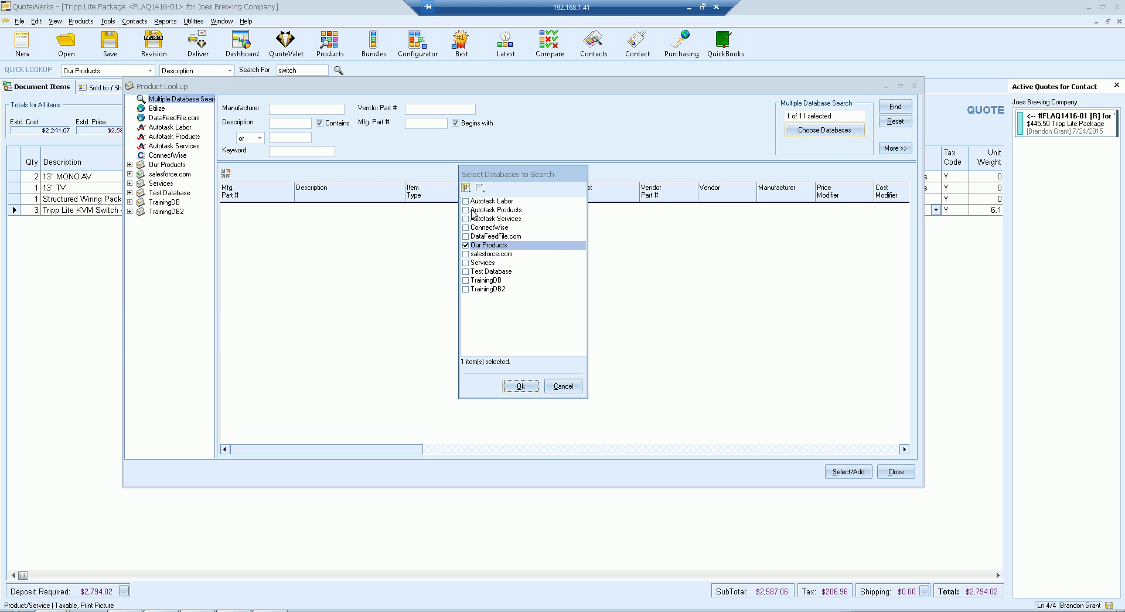
{"action": "left_click", "coordinate": [467, 263]}
{"action": "left_click", "coordinate": [467, 272]}
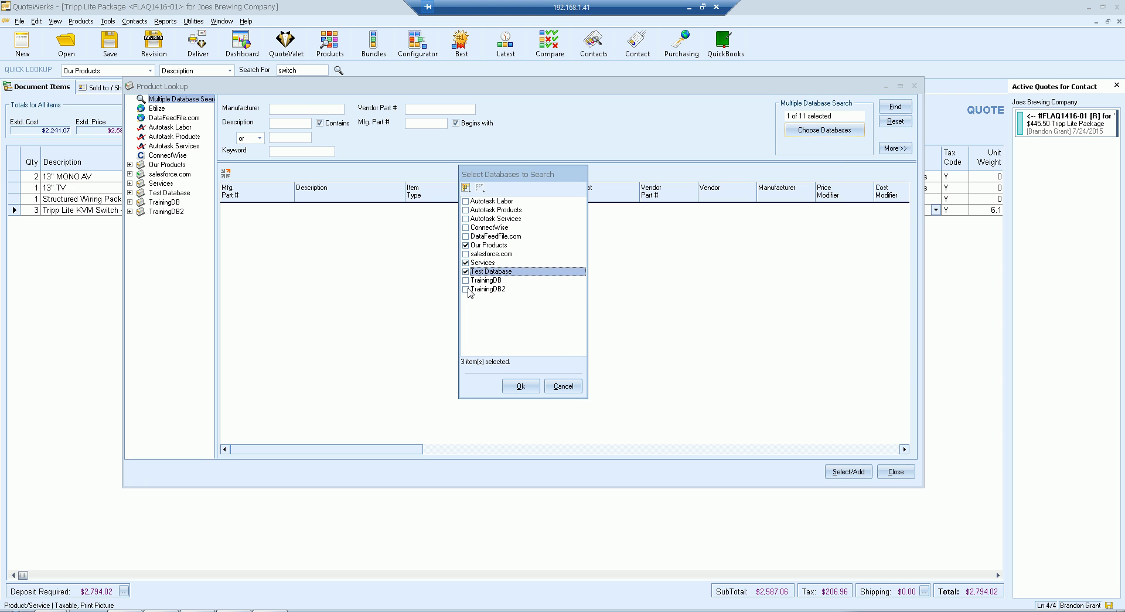
{"action": "left_click", "coordinate": [467, 289]}
{"action": "left_click", "coordinate": [521, 386]}
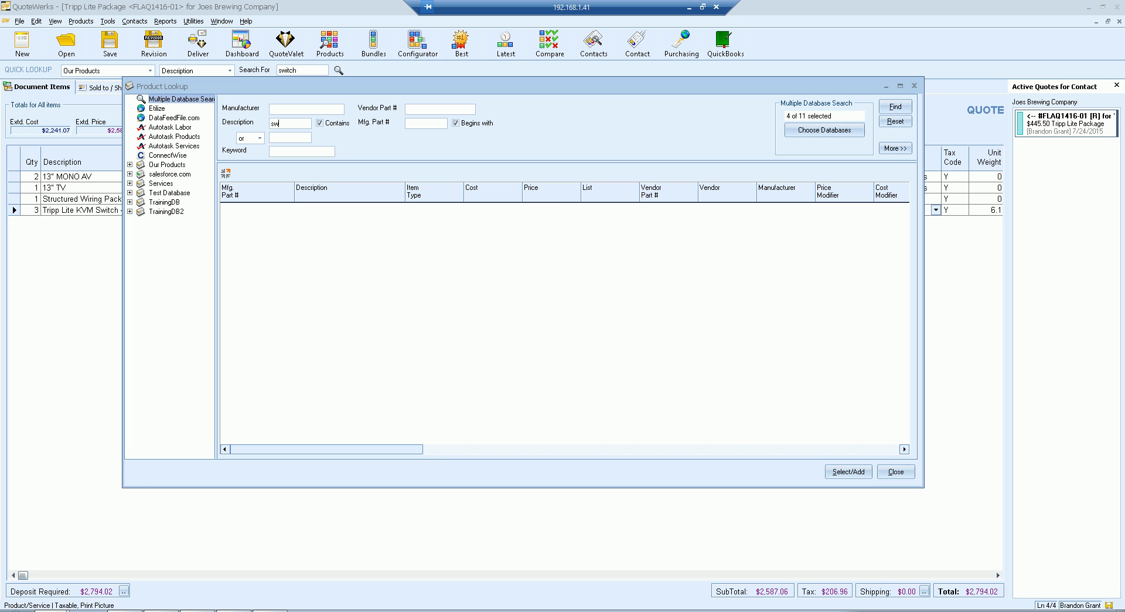
- Search the chosen databases for items with "switch" in the description, and close the product lookup
{"action": "key", "text": "Return"}
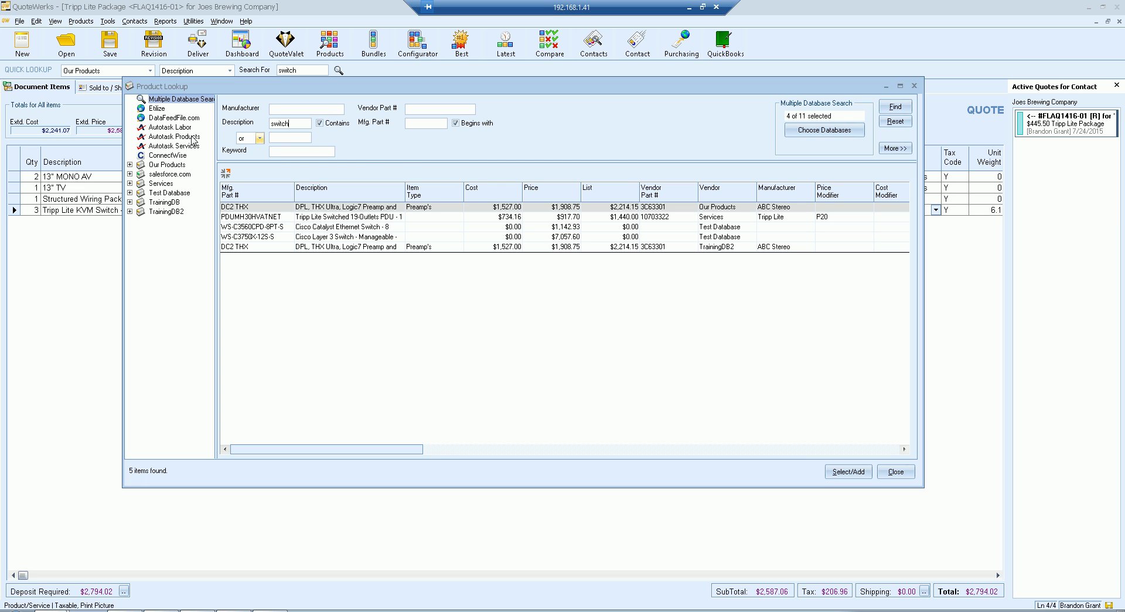
{"action": "key", "text": "Return"}
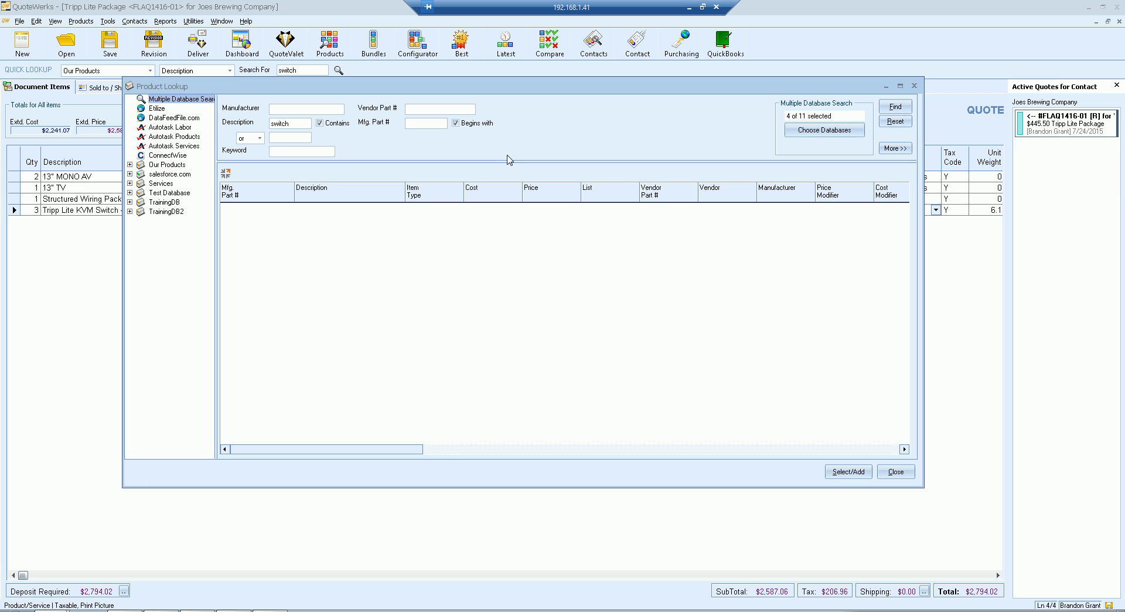
{"action": "left_click", "coordinate": [897, 472]}
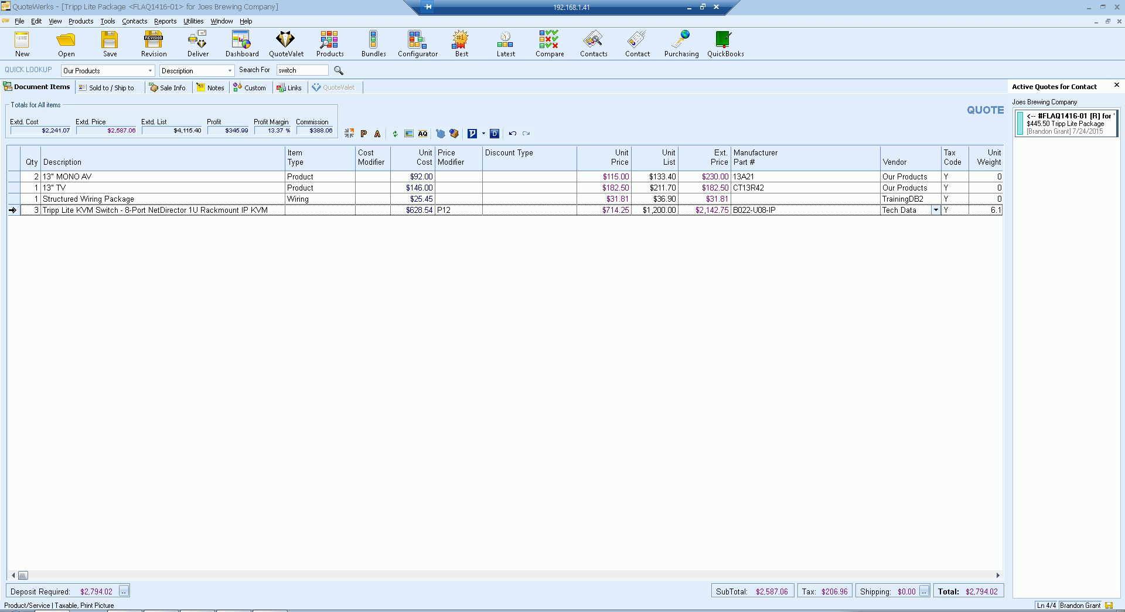
- Move the Tripp Lite KVM Switch line item between the 13" MONO AV and 13" TV lines
{"action": "left_click", "coordinate": [13, 210]}
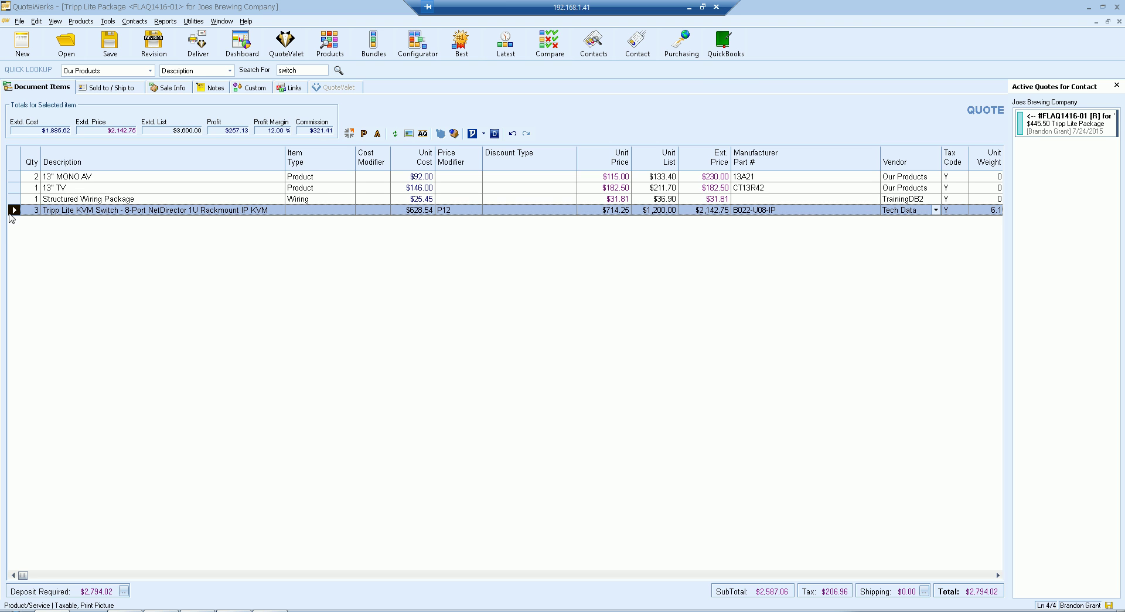
{"action": "left_click_drag", "start_coordinate": [12, 210], "coordinate": [14, 181]}
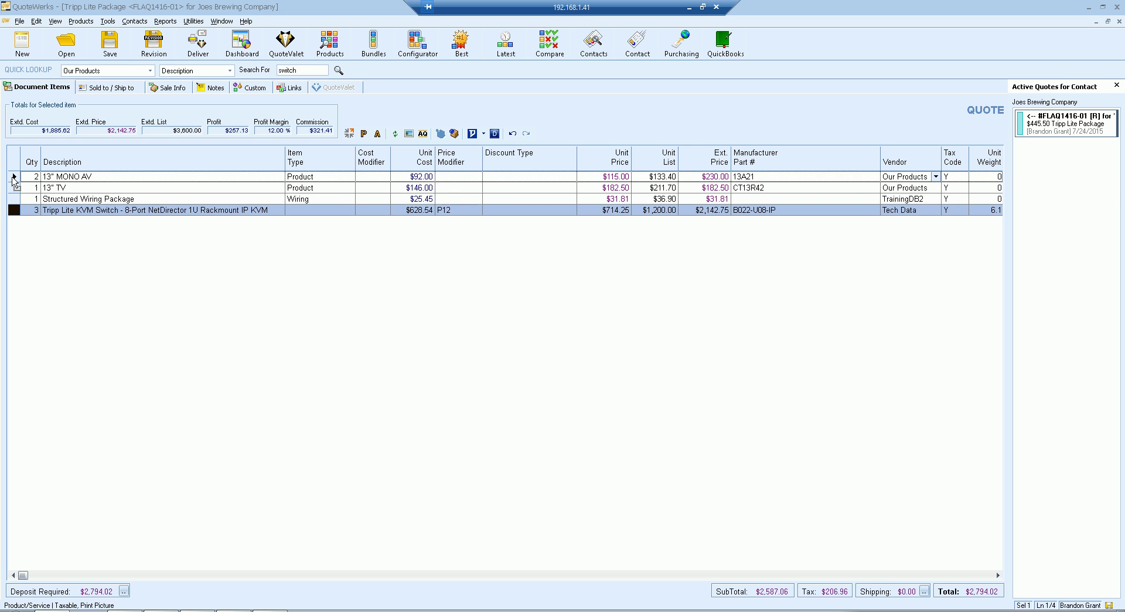
{"action": "left_click_drag", "start_coordinate": [13, 177], "coordinate": [14, 199]}
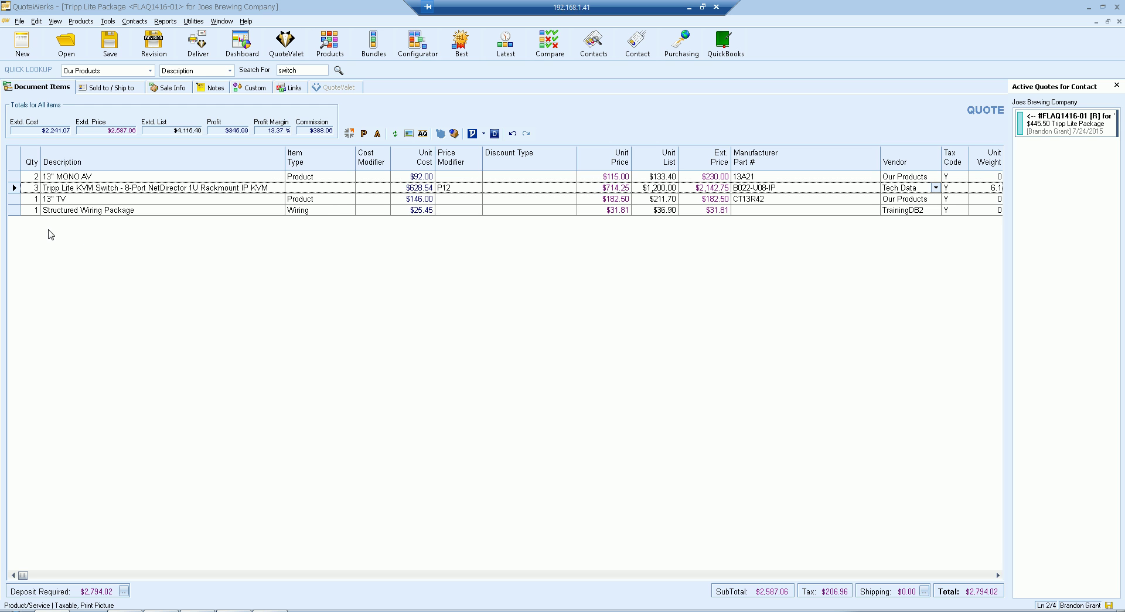
- Use Select Special to select all quote line items whose ItemType begins with "pro"
{"action": "right_click", "coordinate": [13, 176]}
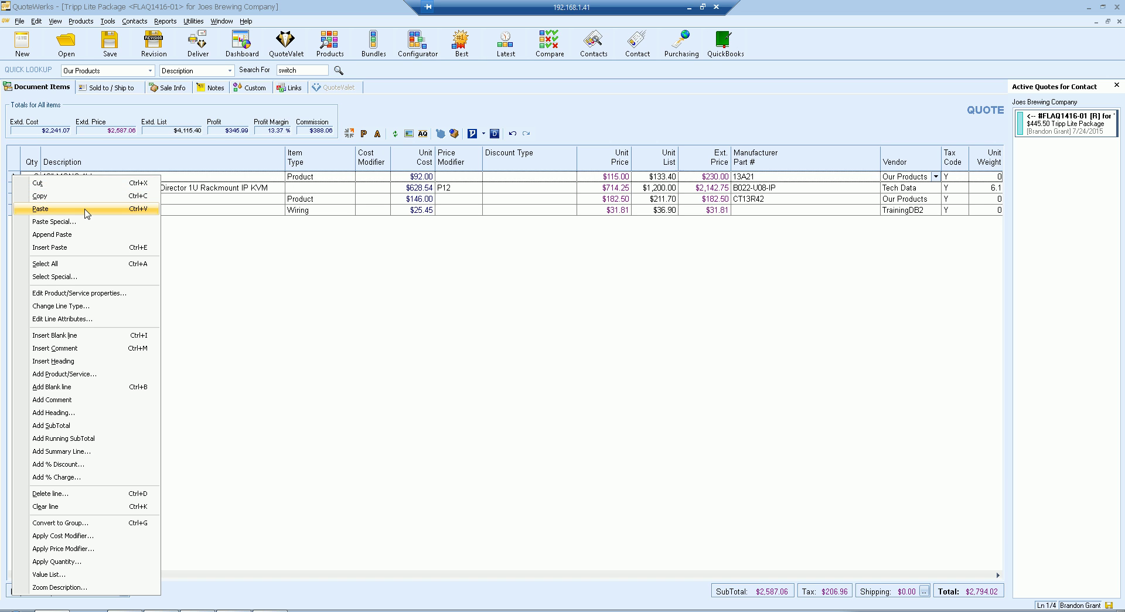
{"action": "left_click", "coordinate": [222, 260]}
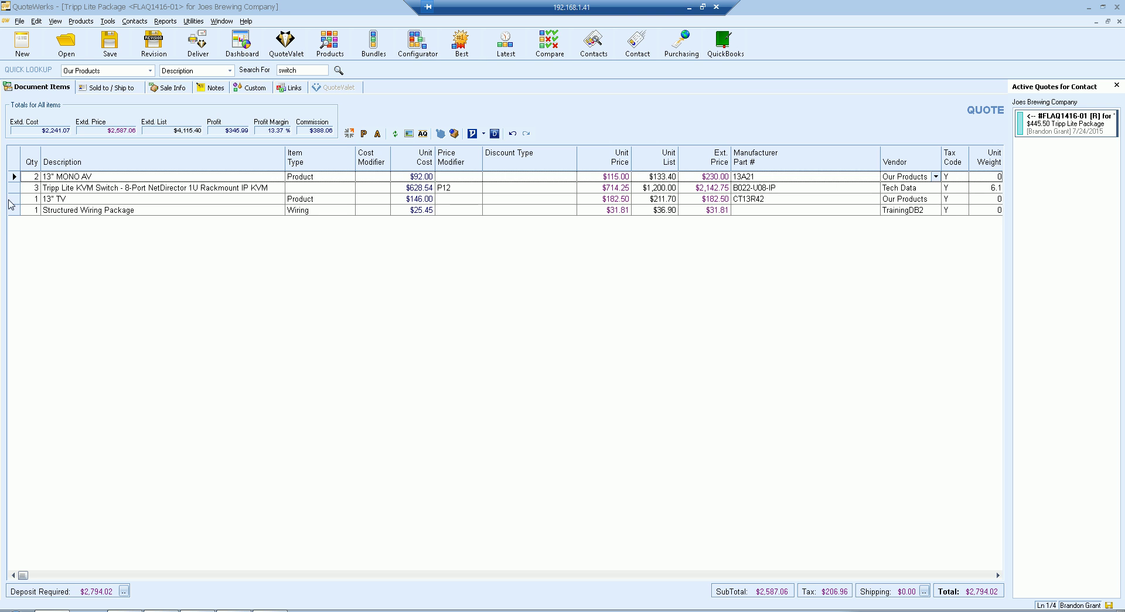
{"action": "left_click", "coordinate": [12, 177]}
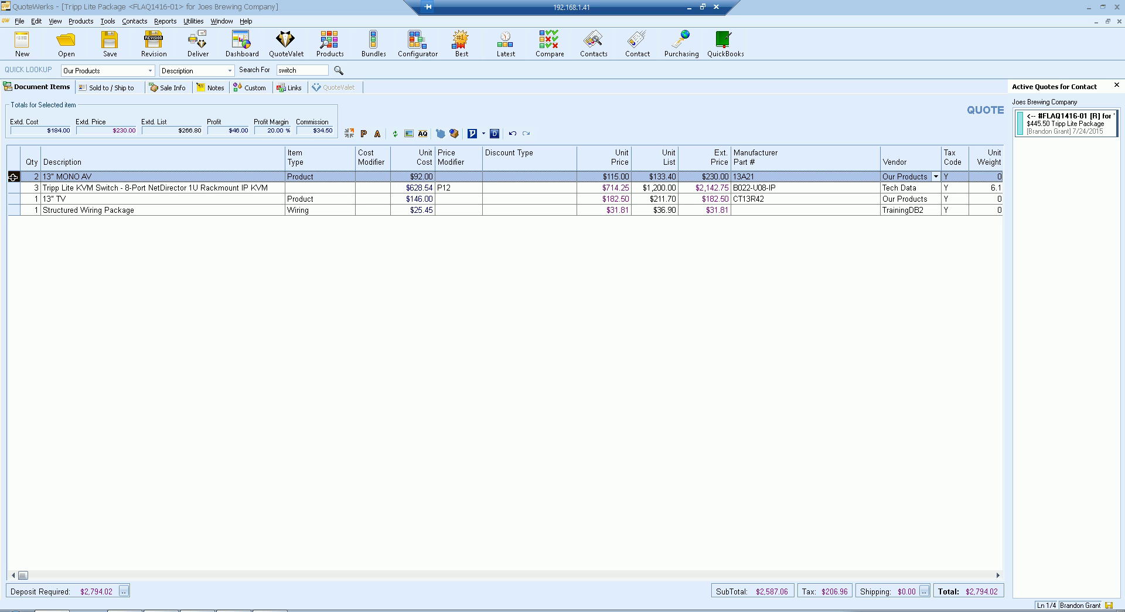
{"action": "right_click", "coordinate": [13, 176]}
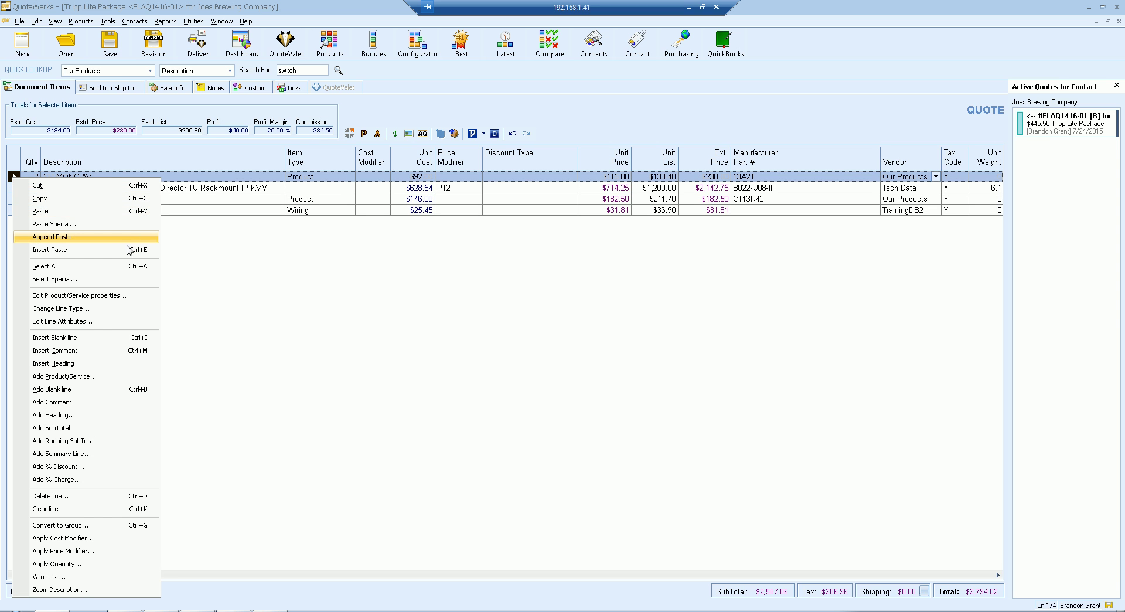
{"action": "left_click", "coordinate": [126, 284]}
{"action": "left_click_drag", "start_coordinate": [425, 304], "coordinate": [321, 242]}
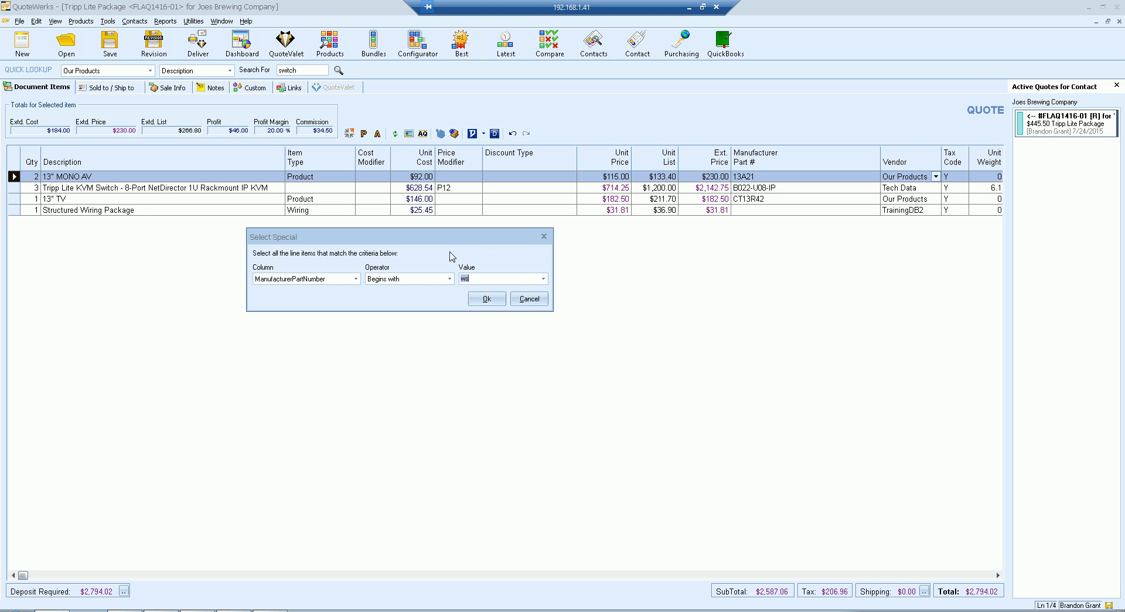
{"action": "left_click", "coordinate": [350, 281]}
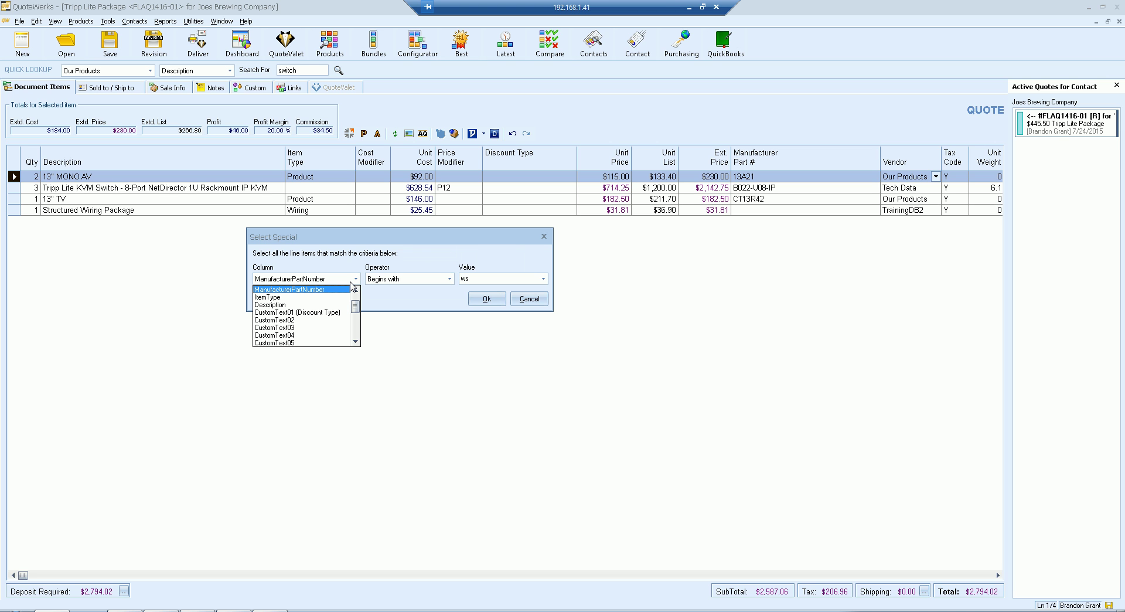
{"action": "left_click", "coordinate": [325, 297]}
{"action": "left_click", "coordinate": [466, 280]}
{"action": "type", "text": "pro"}
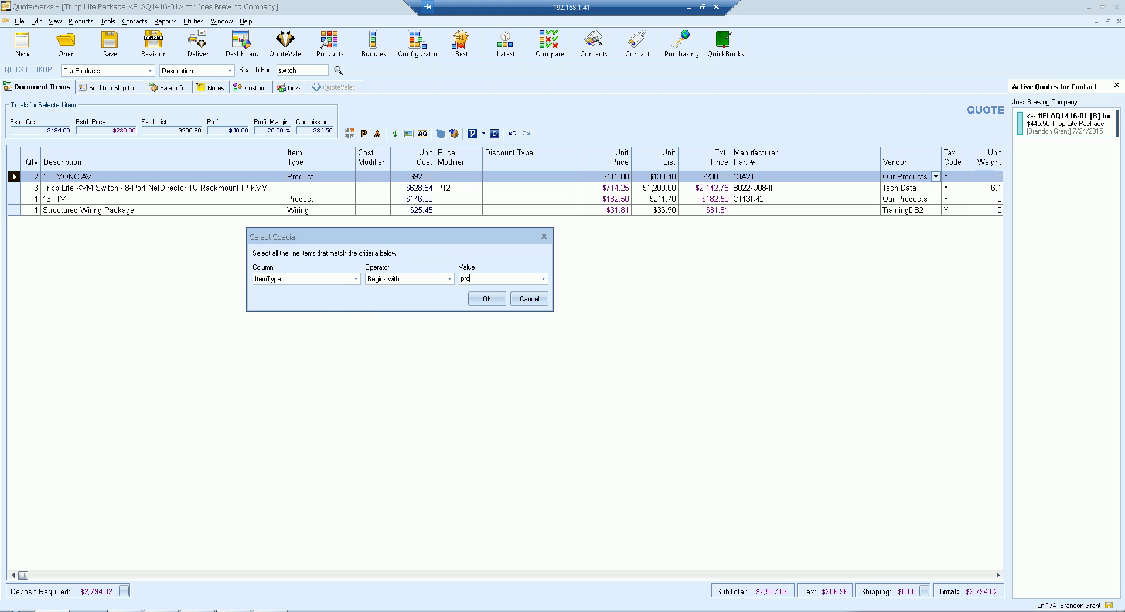
{"action": "left_click", "coordinate": [485, 299]}
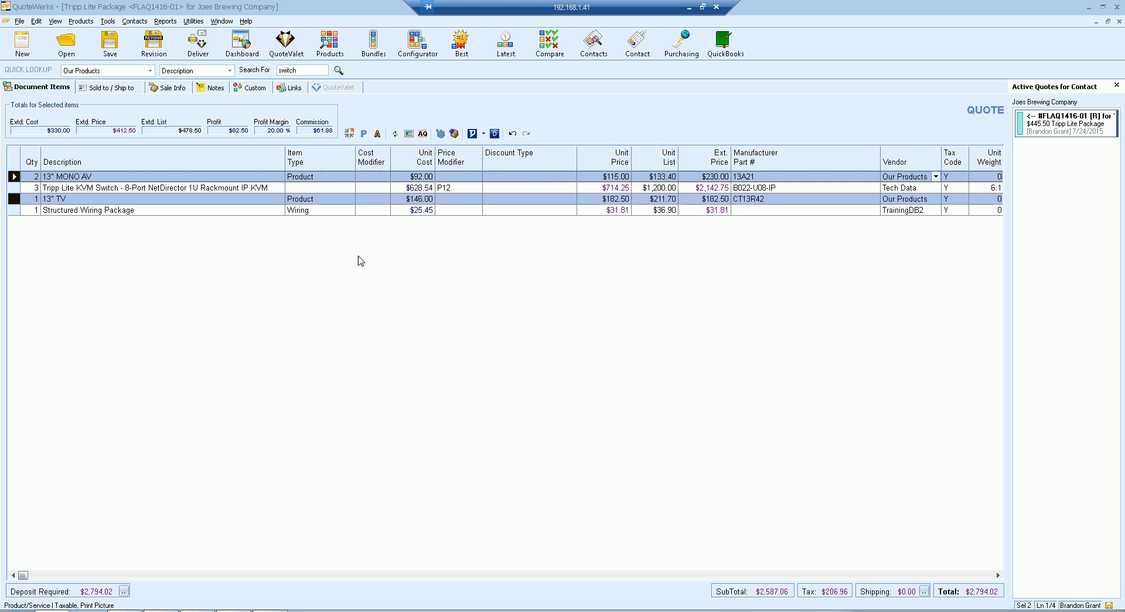
- Review the columns offered as Select Special criteria, dismiss the dialog unchanged and clear the line item selection
{"action": "left_click", "coordinate": [167, 209]}
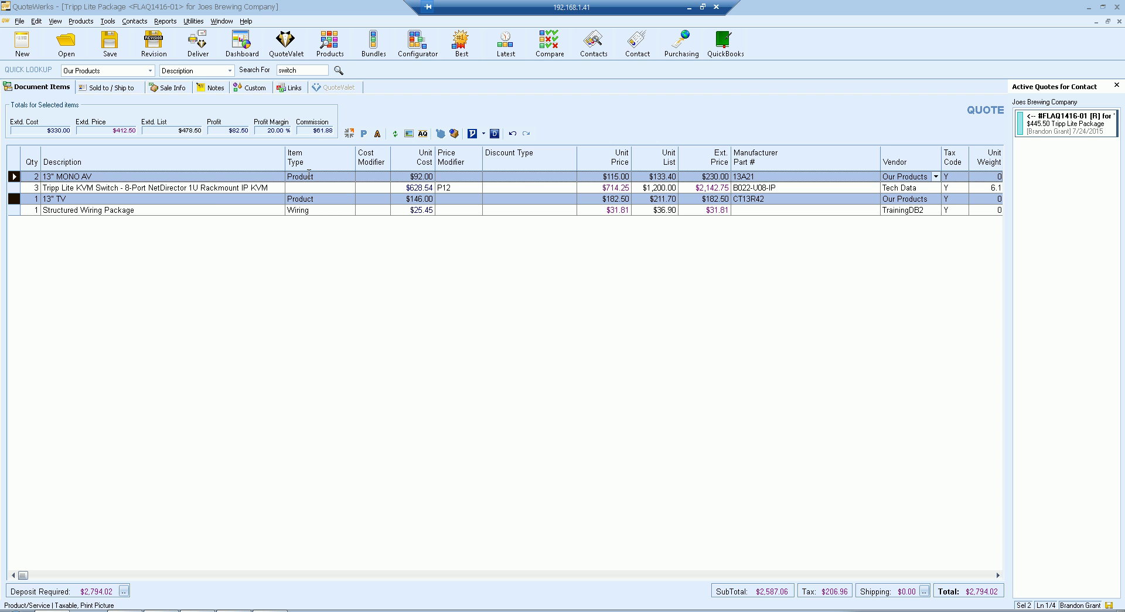
{"action": "right_click", "coordinate": [15, 175]}
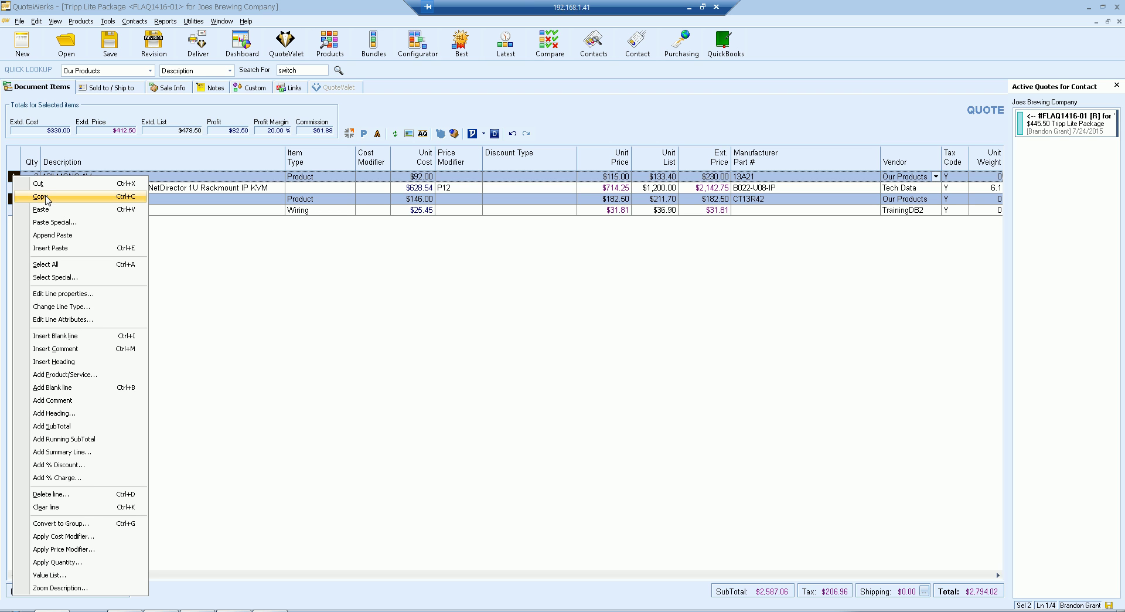
{"action": "left_click", "coordinate": [111, 277]}
{"action": "left_click", "coordinate": [459, 340]}
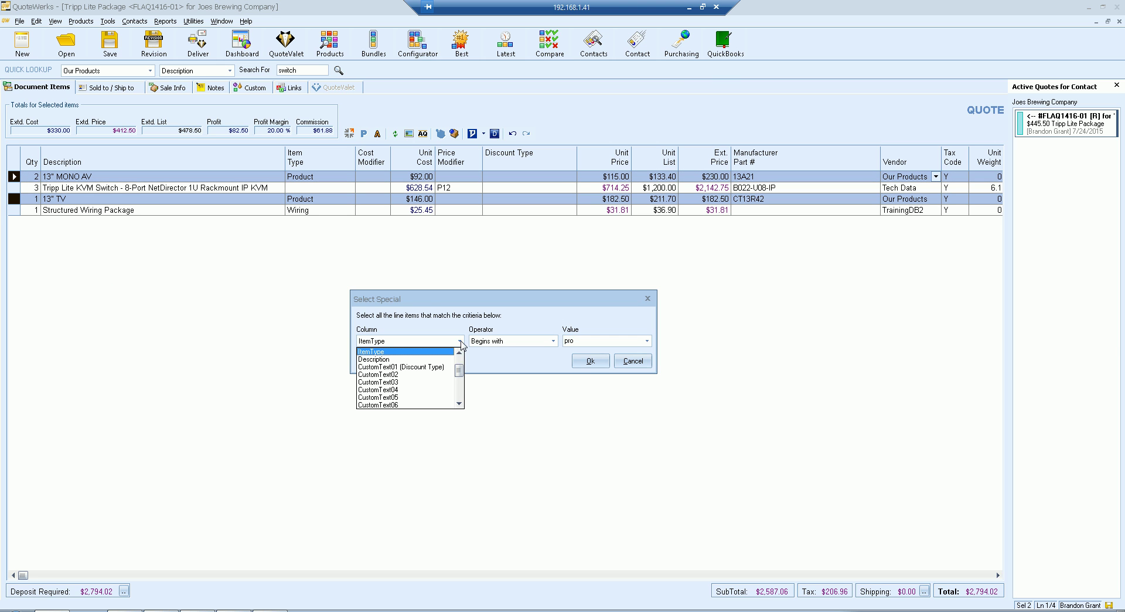
{"action": "mouse_move", "coordinate": [460, 370]}
{"action": "left_mouse_down"}
{"action": "mouse_move", "coordinate": [461, 359]}
{"action": "mouse_move", "coordinate": [462, 410]}
{"action": "mouse_move", "coordinate": [466, 355]}
{"action": "left_mouse_up"}
{"action": "left_click", "coordinate": [467, 357]}
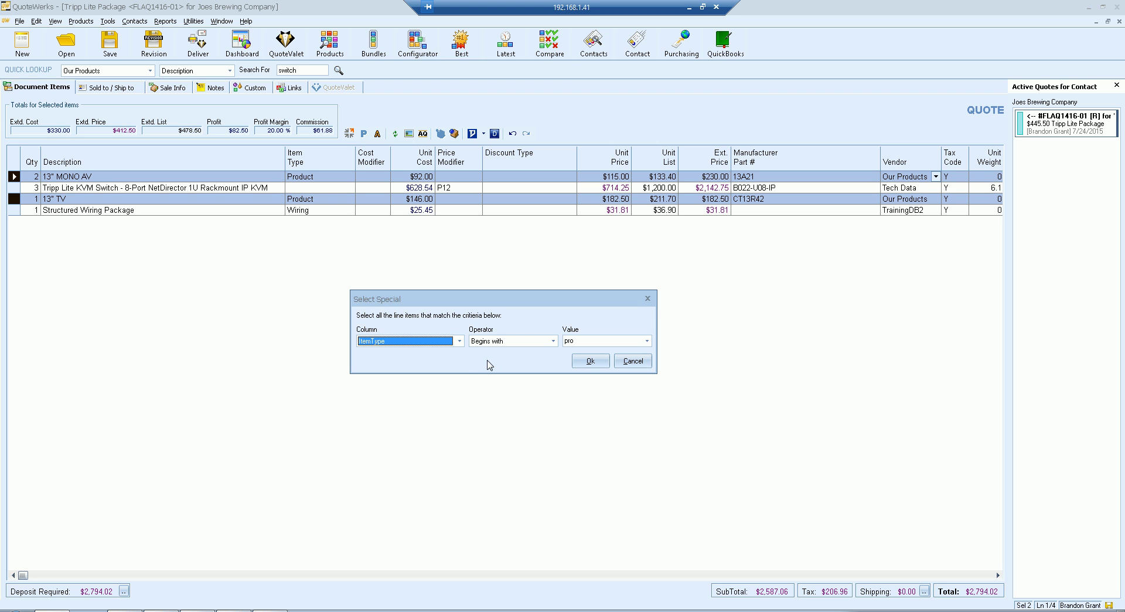
{"action": "left_click", "coordinate": [632, 361]}
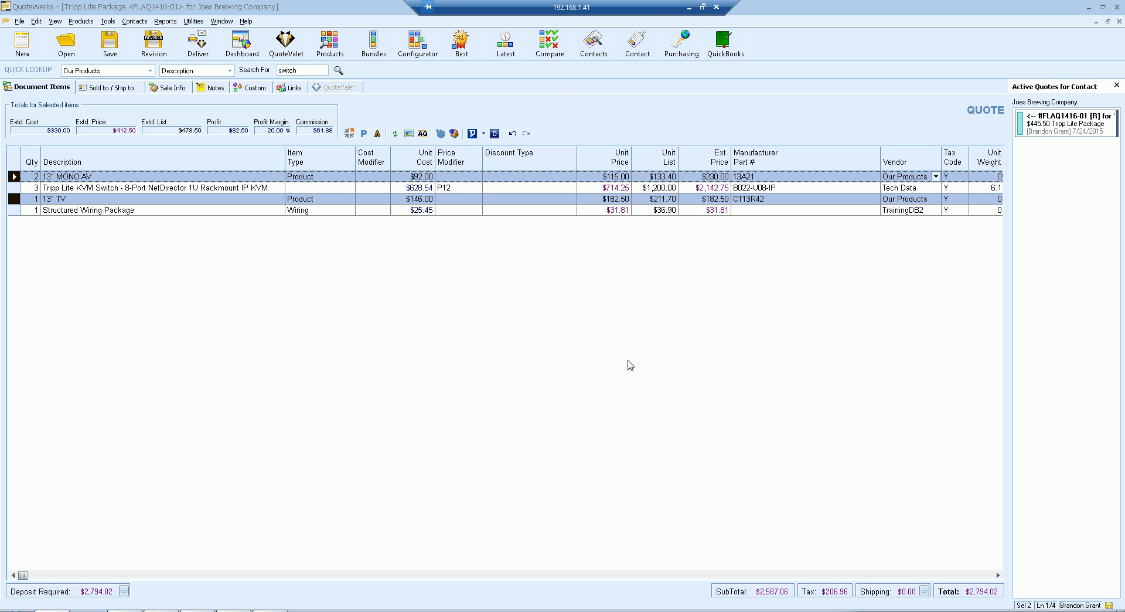
{"action": "left_click", "coordinate": [49, 187]}
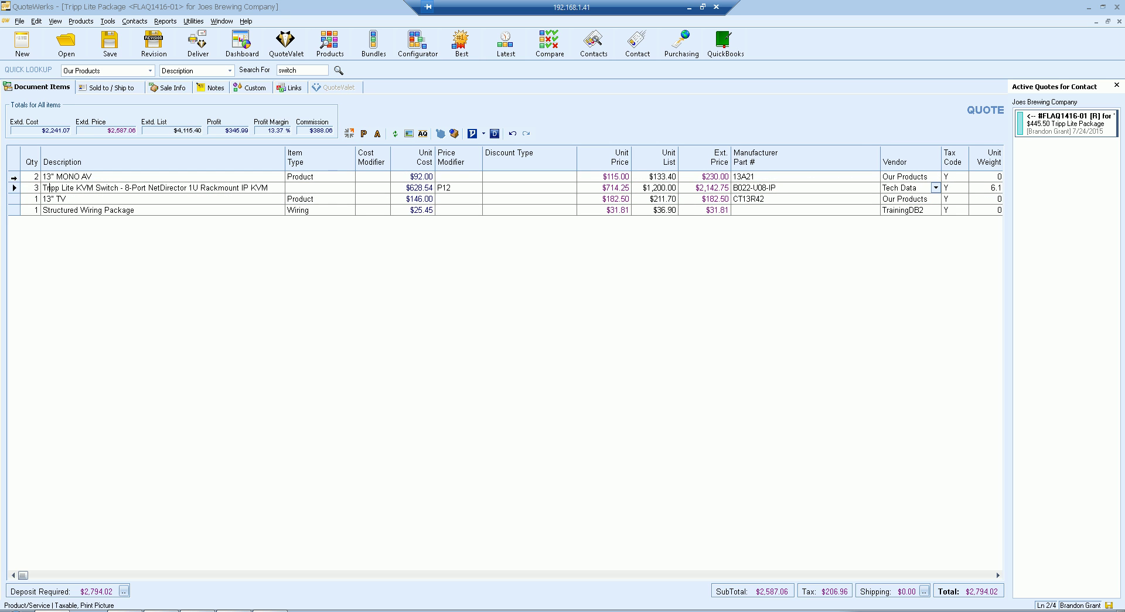
{"action": "right_click", "coordinate": [16, 188]}
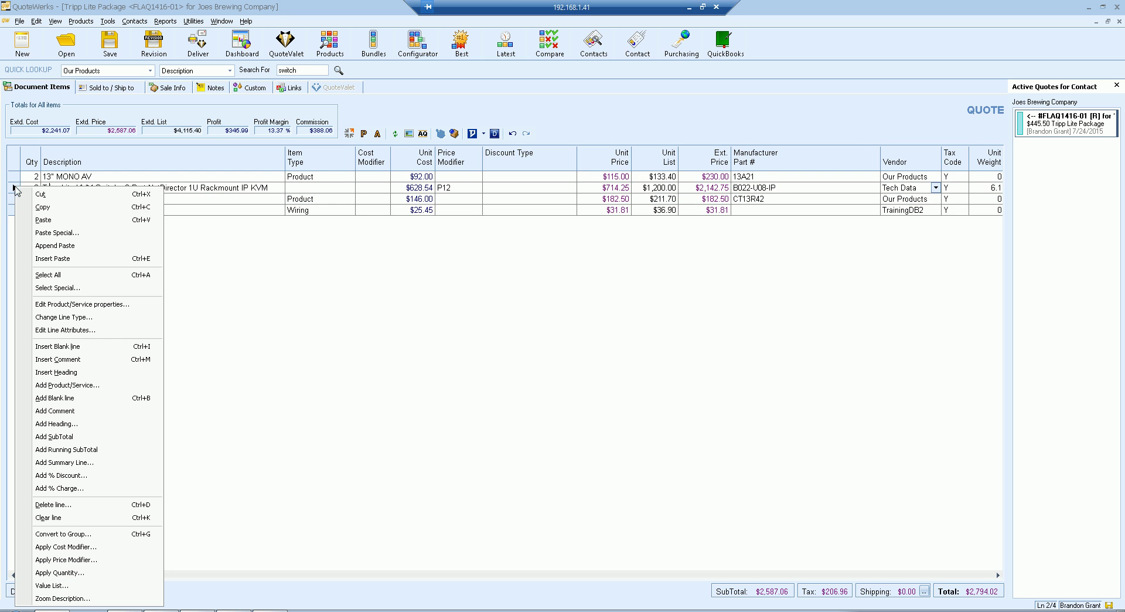
{"action": "left_click", "coordinate": [79, 219]}
{"action": "right_click", "coordinate": [68, 308]}
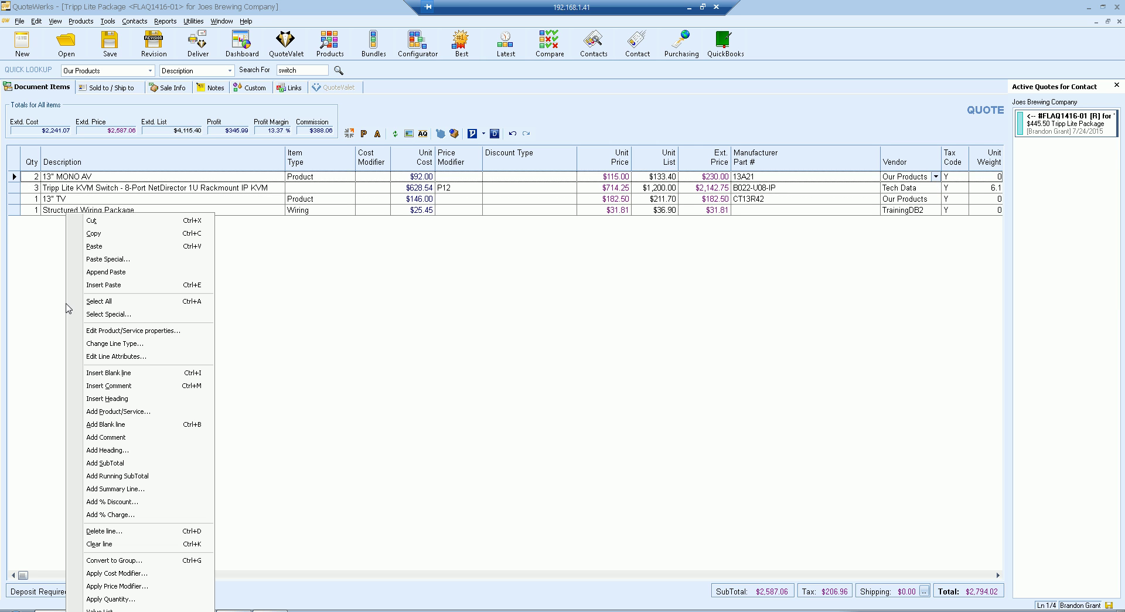
{"action": "left_click", "coordinate": [130, 314]}
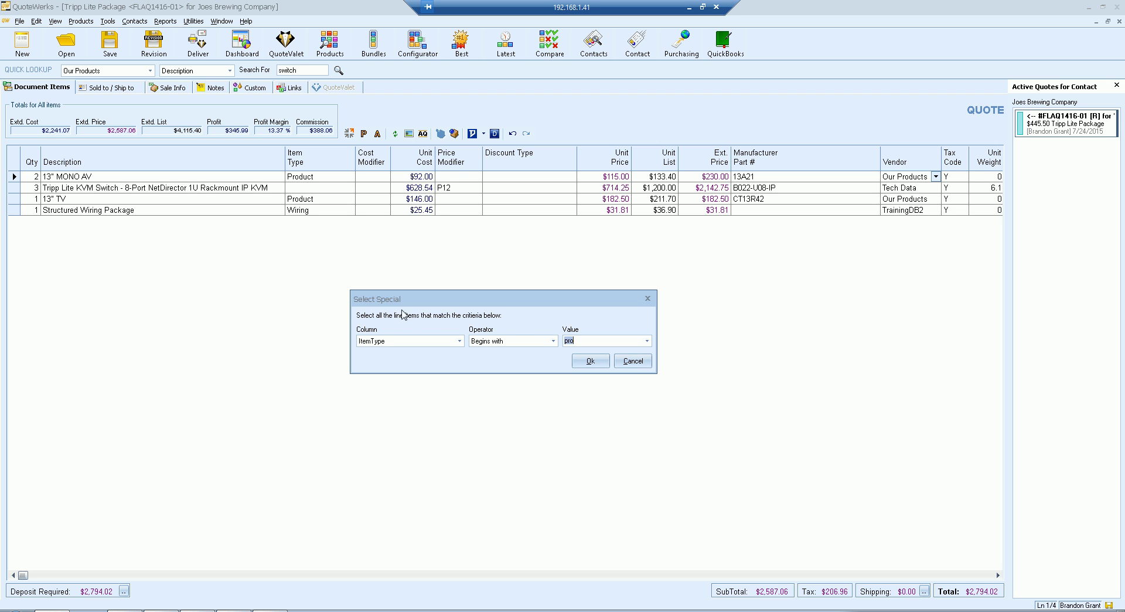
{"action": "left_click", "coordinate": [631, 361]}
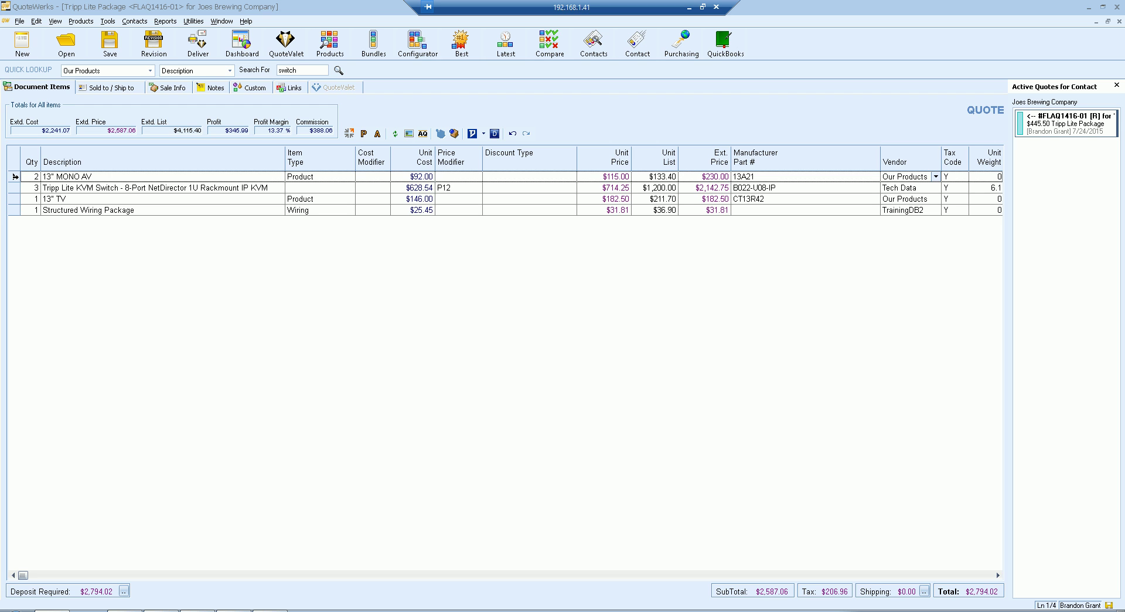
- Select the quote lines whose ItemType begins with "pro" using Select Special, and clear the selection
{"action": "right_click", "coordinate": [15, 176]}
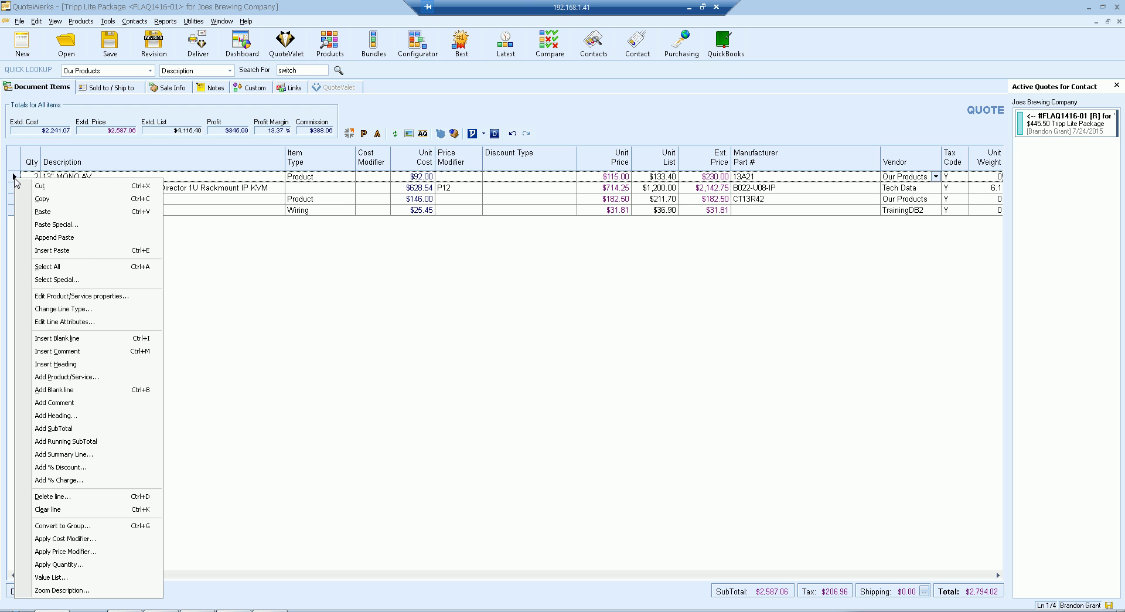
{"action": "left_click", "coordinate": [59, 279]}
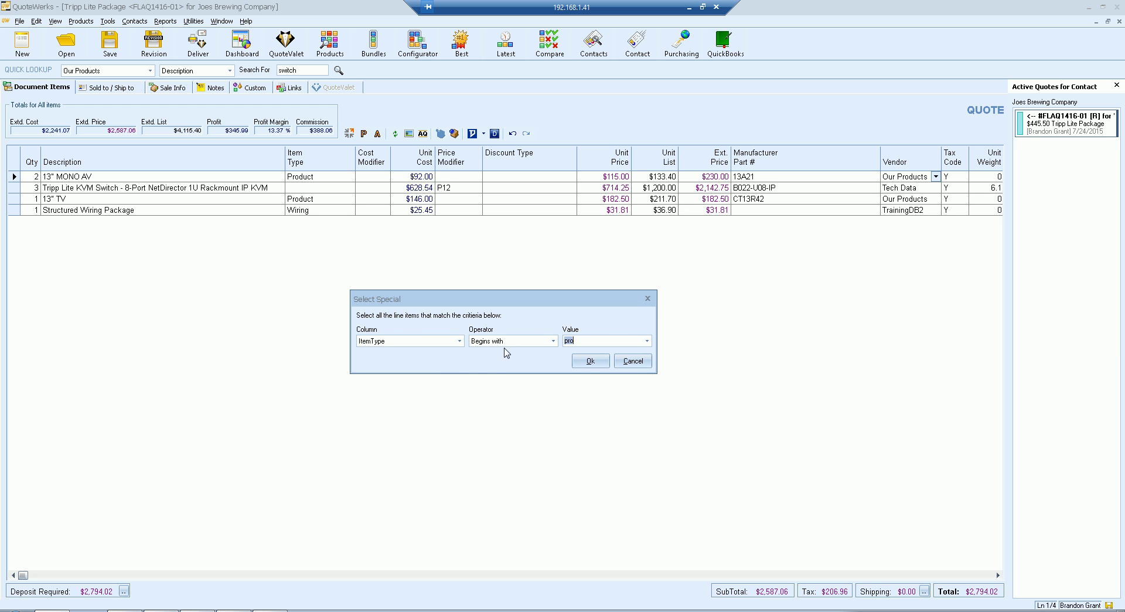
{"action": "left_click", "coordinate": [590, 363]}
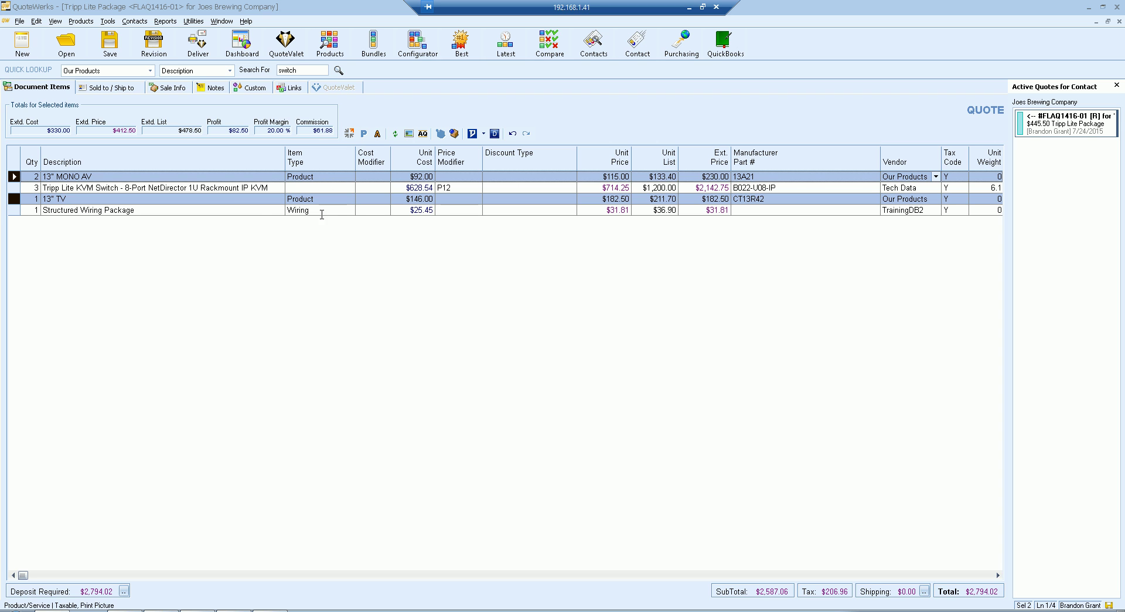
{"action": "left_click", "coordinate": [81, 187]}
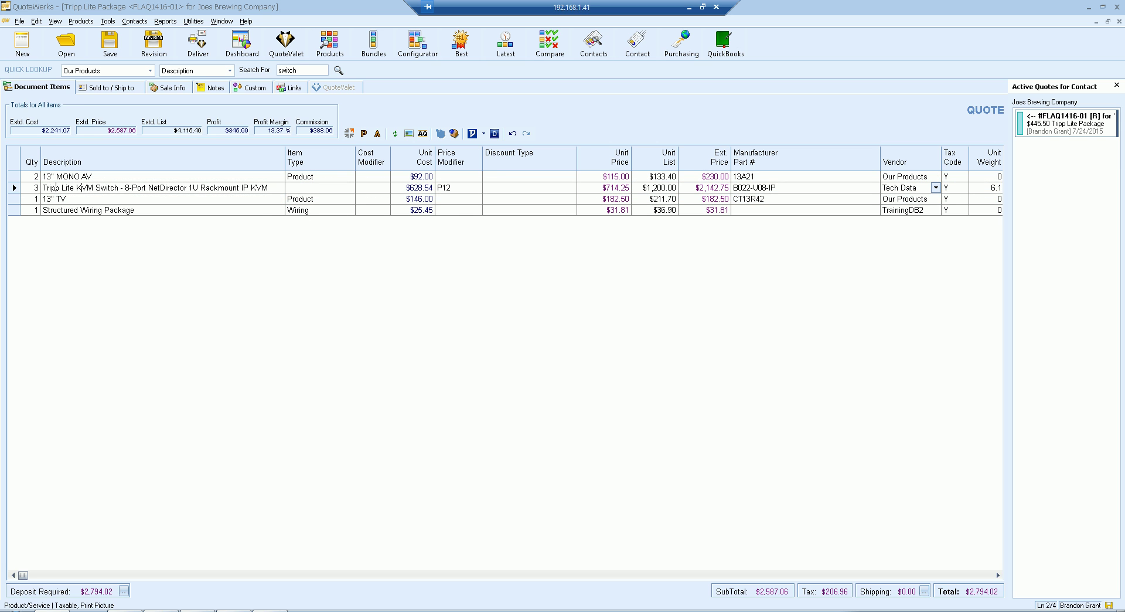
- View the full description of the 13" MONO AV line in an enlarged Zoom window and close it unchanged
{"action": "left_click", "coordinate": [29, 176]}
{"action": "type", "text": "2"}
{"action": "double_click", "coordinate": [117, 176]}
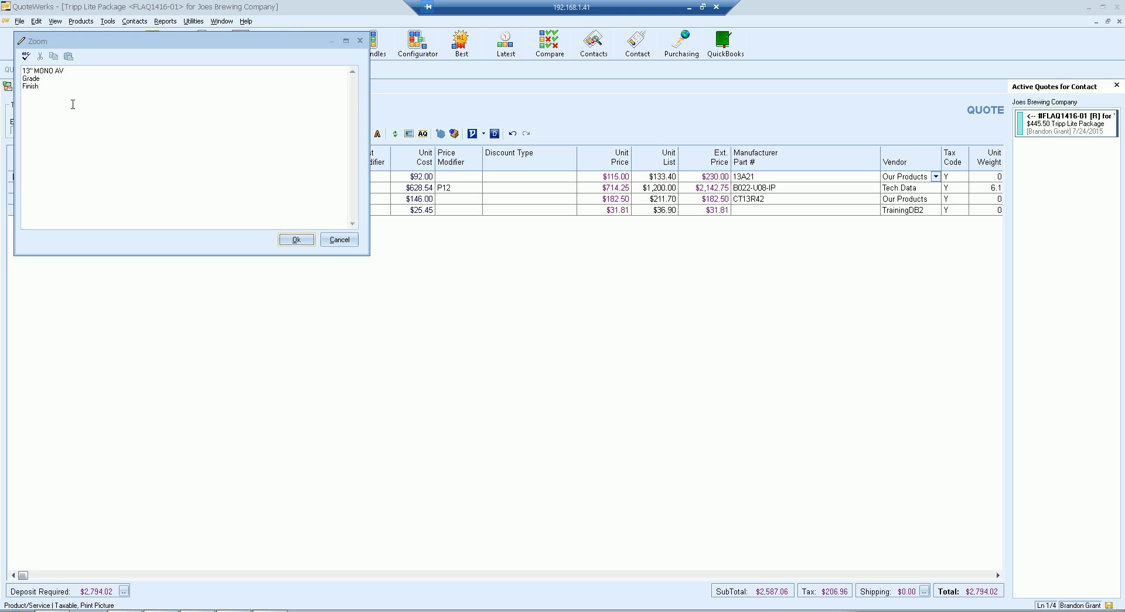
{"action": "left_click_drag", "start_coordinate": [369, 254], "coordinate": [523, 388]}
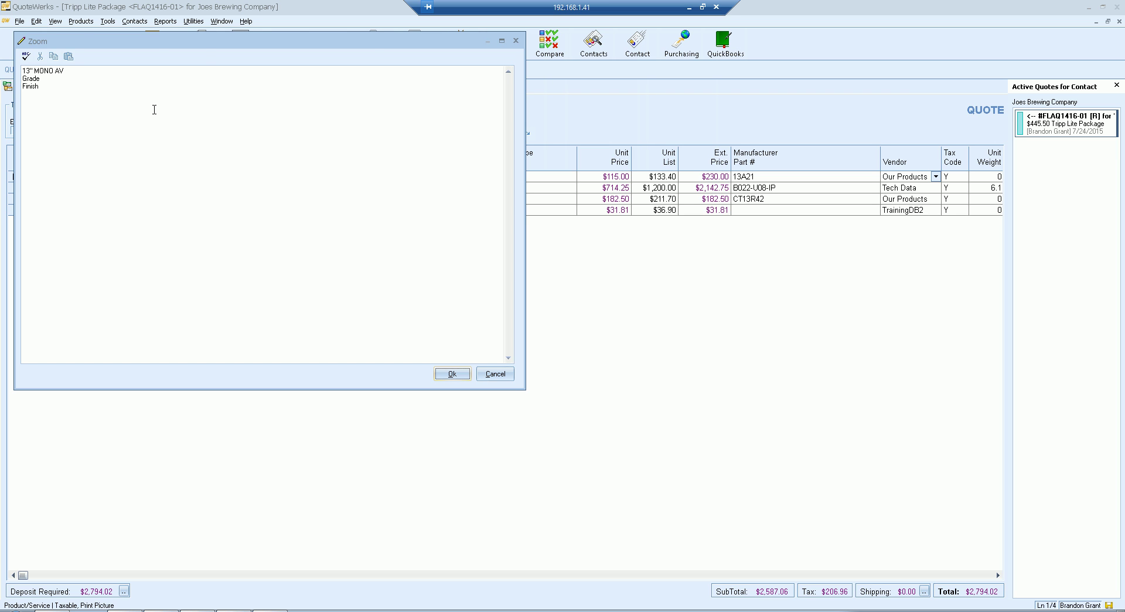
{"action": "left_click", "coordinate": [495, 374]}
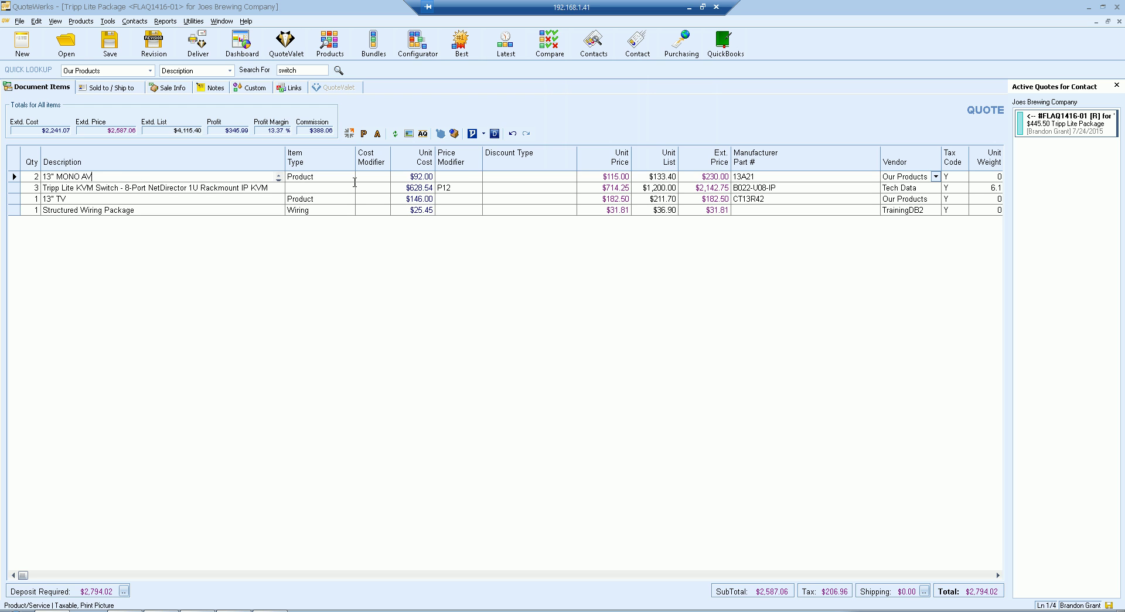
- Set the price modifier of the 13" MONO AV line to P12
{"action": "left_click", "coordinate": [322, 175]}
{"action": "left_click", "coordinate": [412, 175]}
{"action": "left_click", "coordinate": [458, 176]}
{"action": "type", "text": "P12"}
{"action": "left_click", "coordinate": [500, 174]}
- Select the 13" MONO AV, Tripp Lite KVM Switch and 13" TV lines as a range, and clear the selection
{"action": "left_click", "coordinate": [14, 176]}
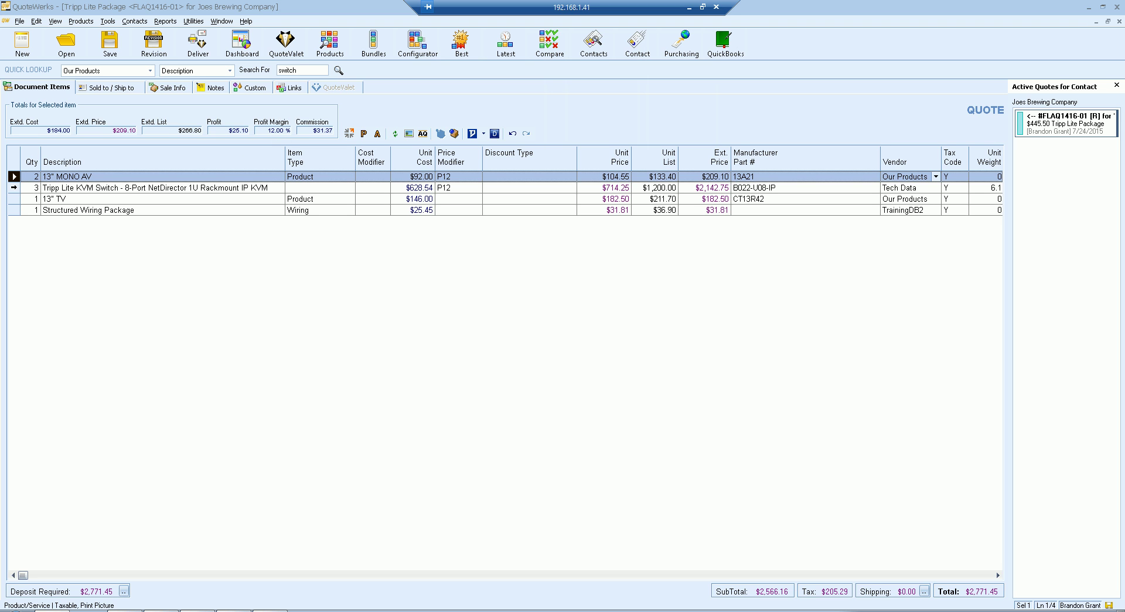
{"action": "left_click", "coordinate": [176, 188], "text": "shift"}
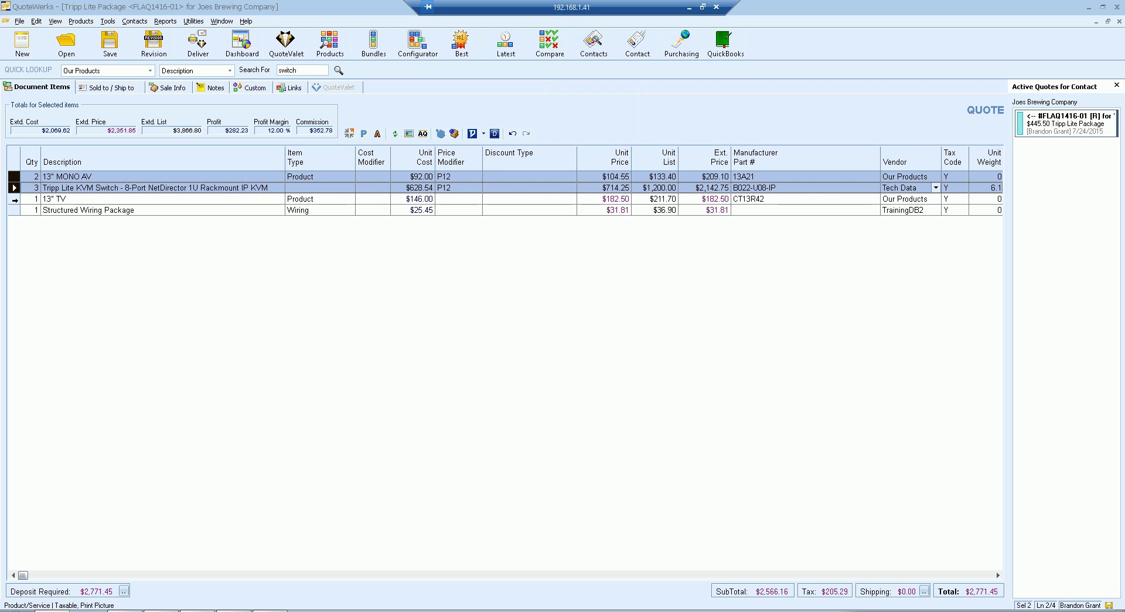
{"action": "key", "text": "shift+Down"}
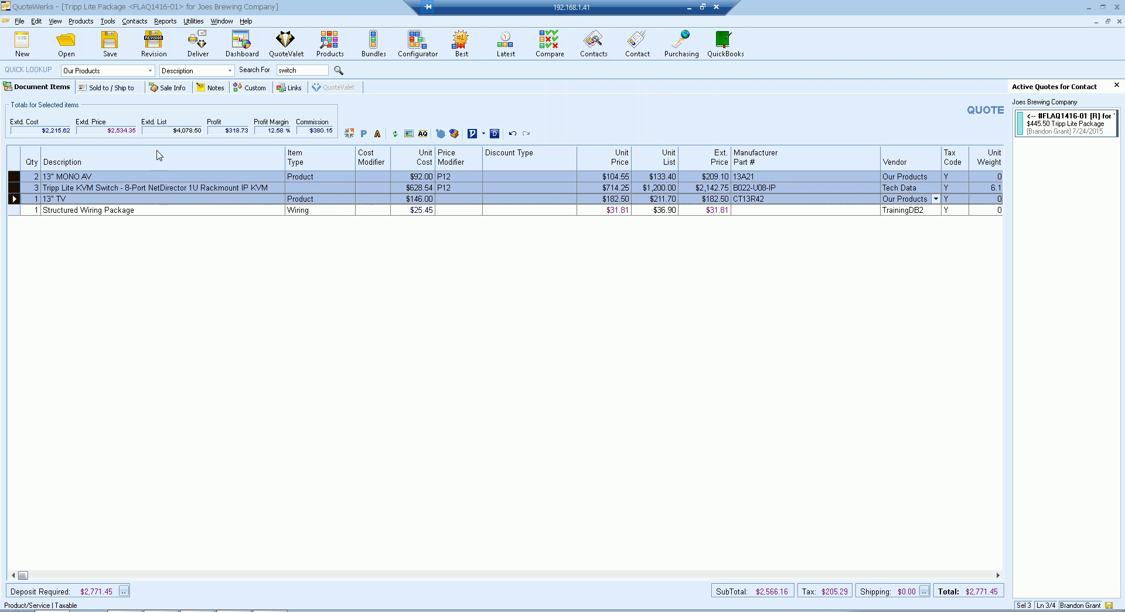
{"action": "left_click", "coordinate": [101, 177]}
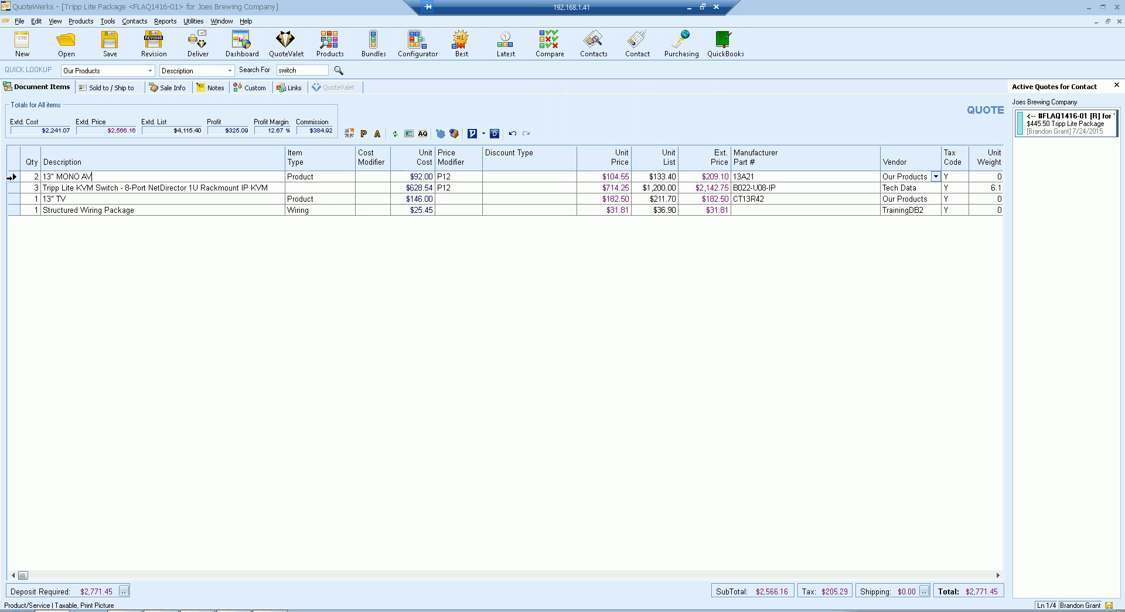
- Apply a Markup % price modifier of 15 to the 13" MONO AV and Tripp Lite KVM Switch lines together
{"action": "left_click", "coordinate": [12, 177]}
{"action": "left_click", "coordinate": [12, 187], "text": "ctrl"}
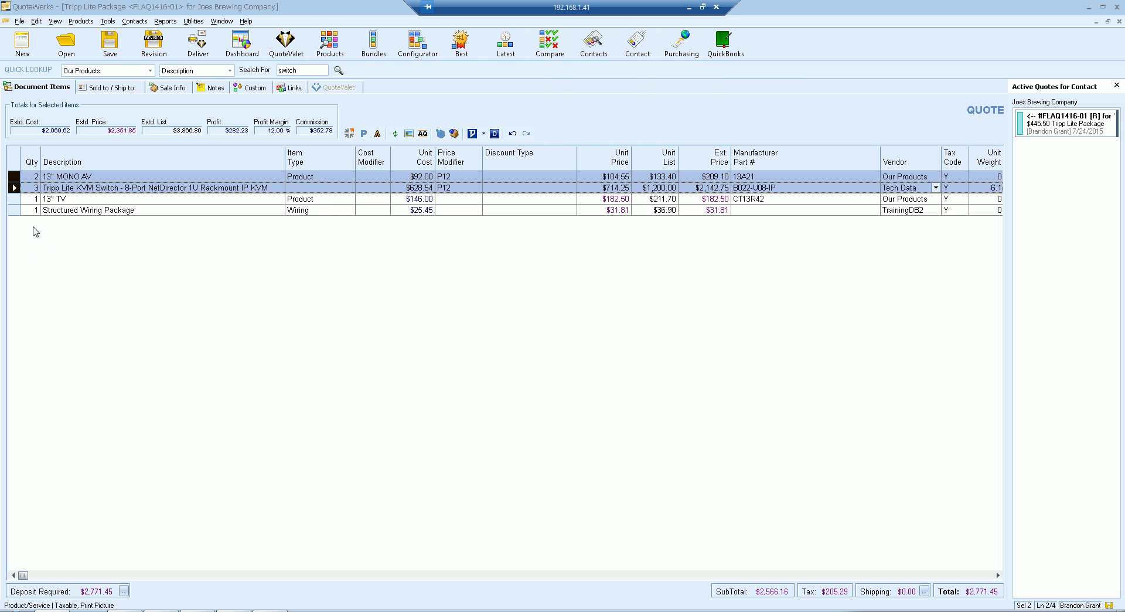
{"action": "right_click", "coordinate": [13, 191]}
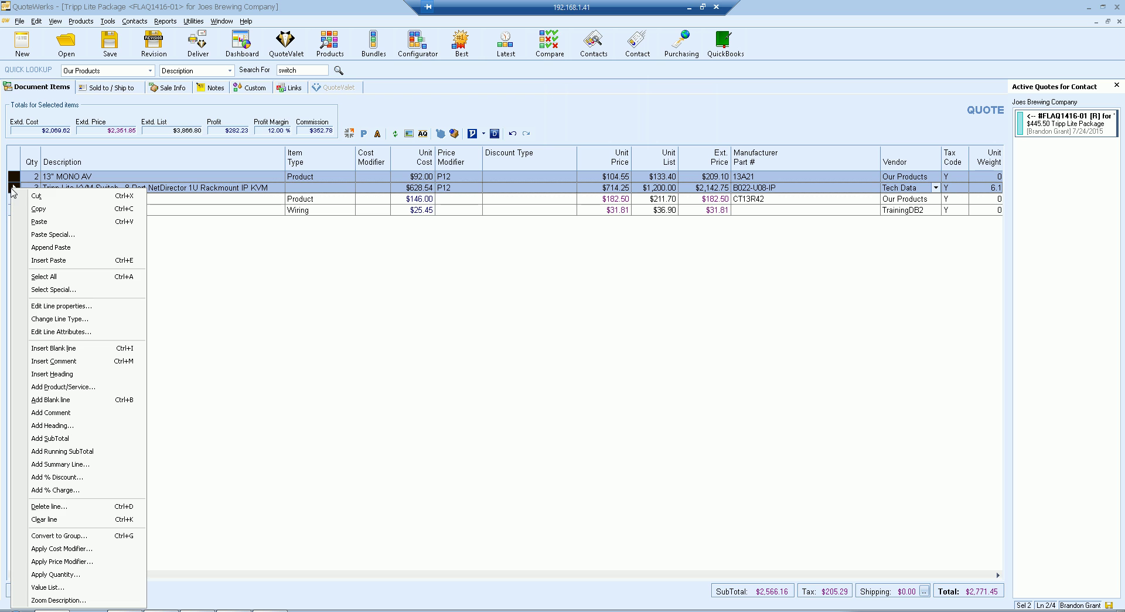
{"action": "left_click", "coordinate": [263, 245]}
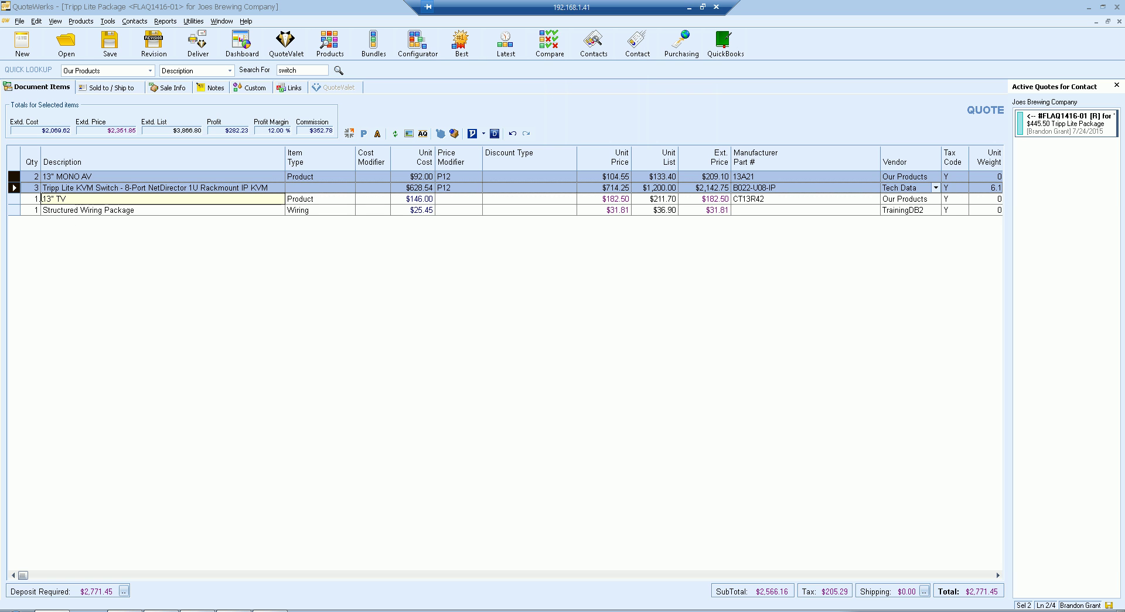
{"action": "right_click", "coordinate": [14, 188]}
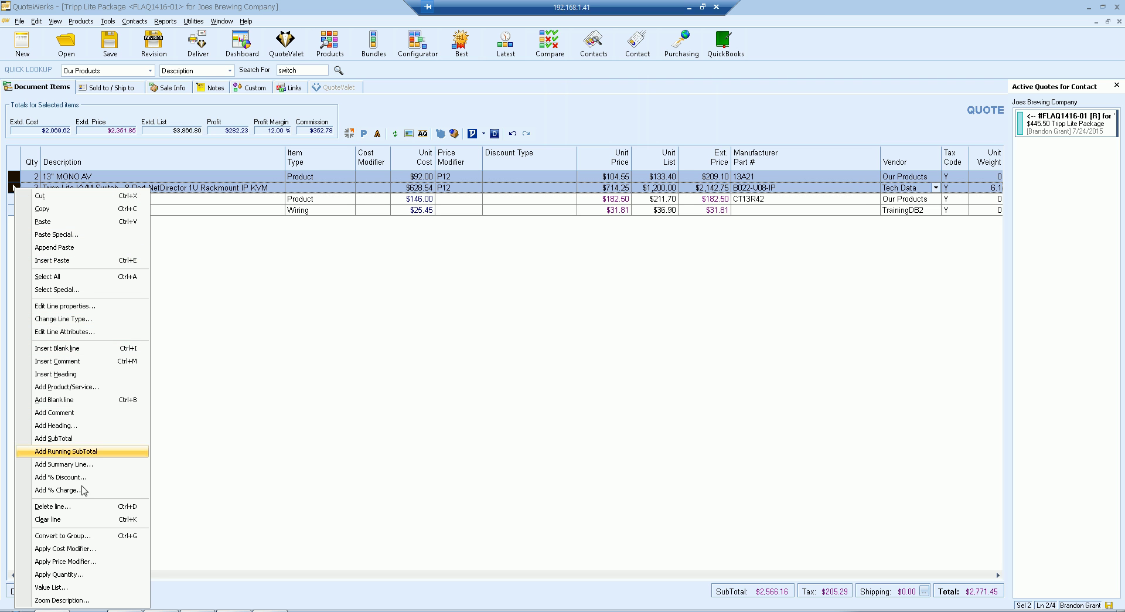
{"action": "left_click", "coordinate": [121, 562]}
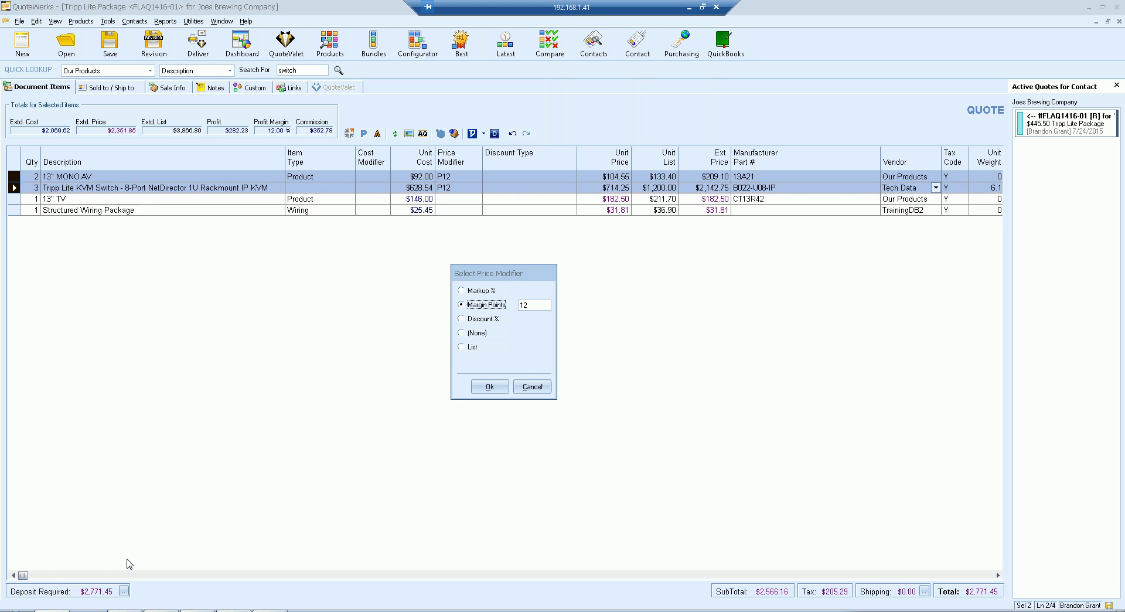
{"action": "left_click", "coordinate": [492, 291]}
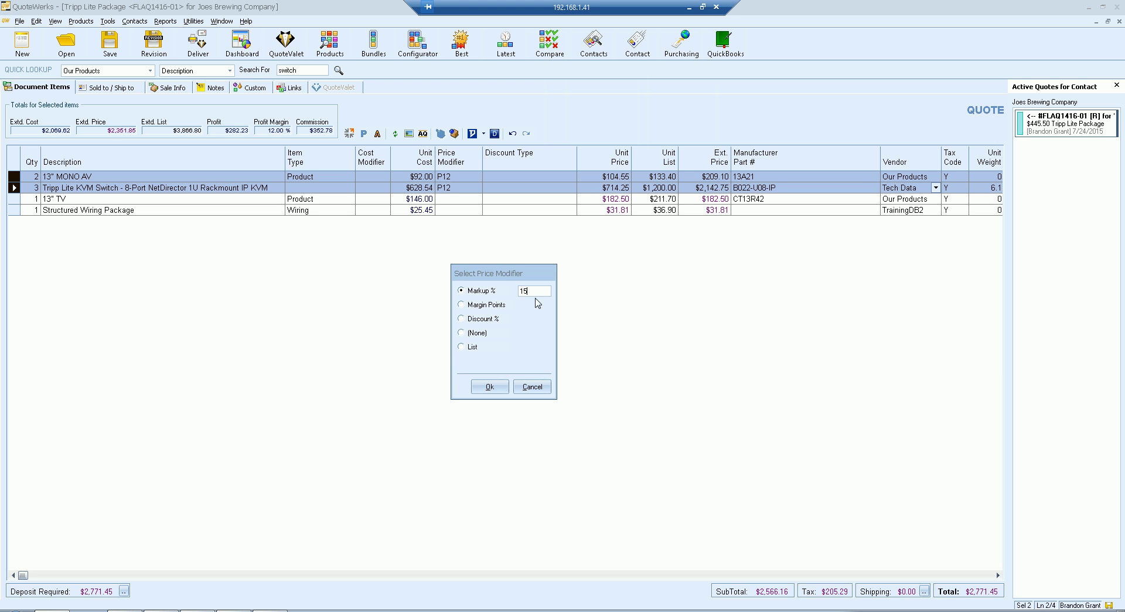
{"action": "left_click", "coordinate": [496, 387]}
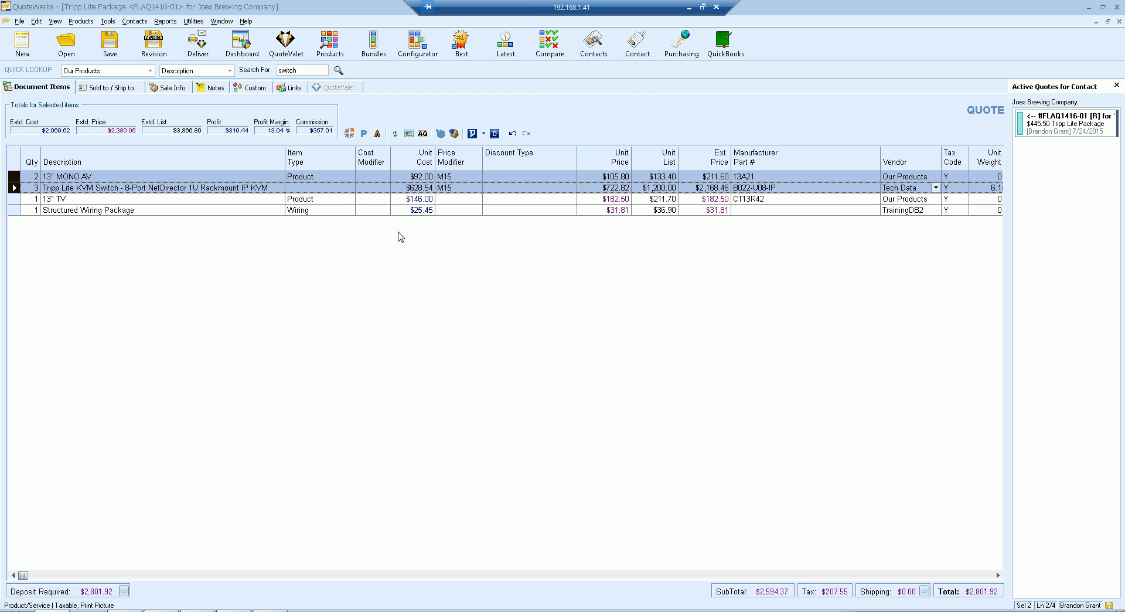
{"action": "left_click", "coordinate": [456, 177]}
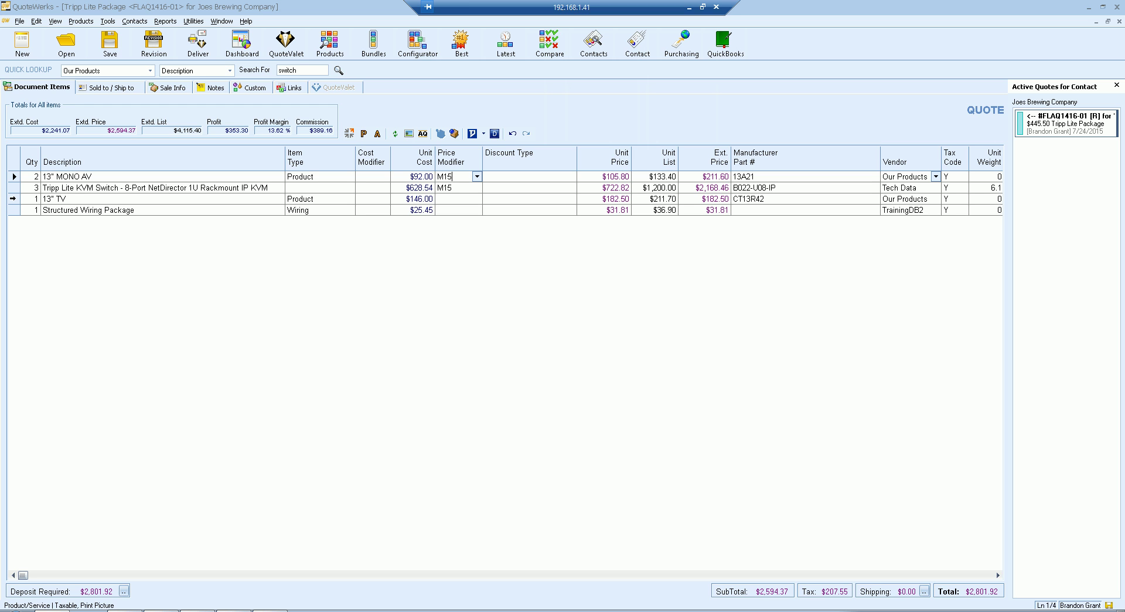
- Apply a quantity of 4 to both the 13" MONO AV and Tripp Lite KVM Switch lines
{"action": "left_click_drag", "start_coordinate": [15, 176], "coordinate": [15, 188]}
{"action": "right_click", "coordinate": [15, 189]}
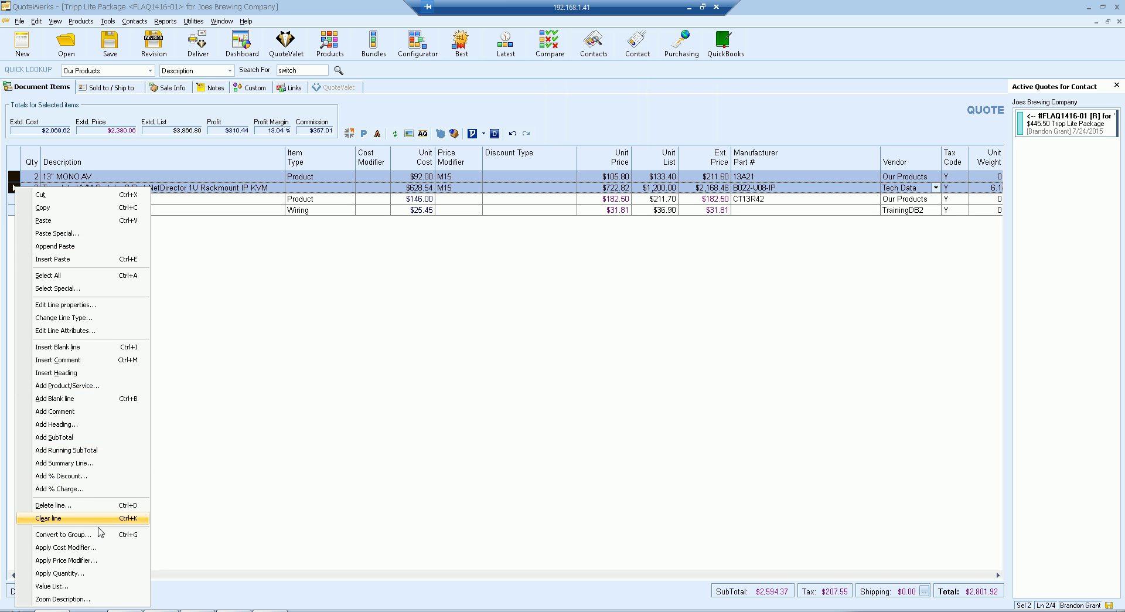
{"action": "left_click", "coordinate": [94, 574]}
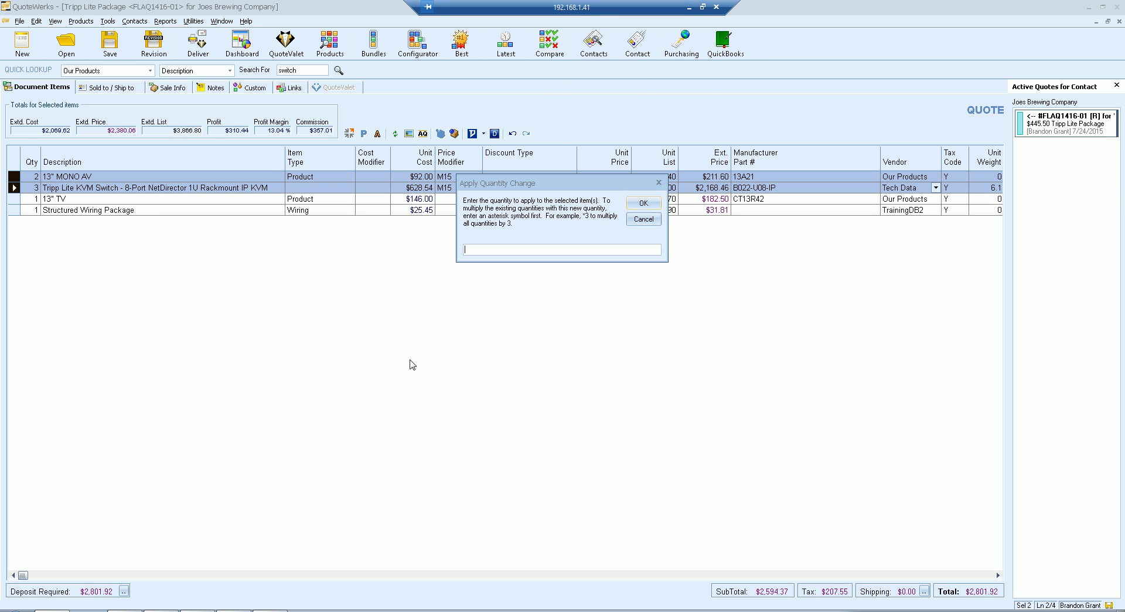
{"action": "type", "text": "4"}
{"action": "left_click", "coordinate": [643, 203]}
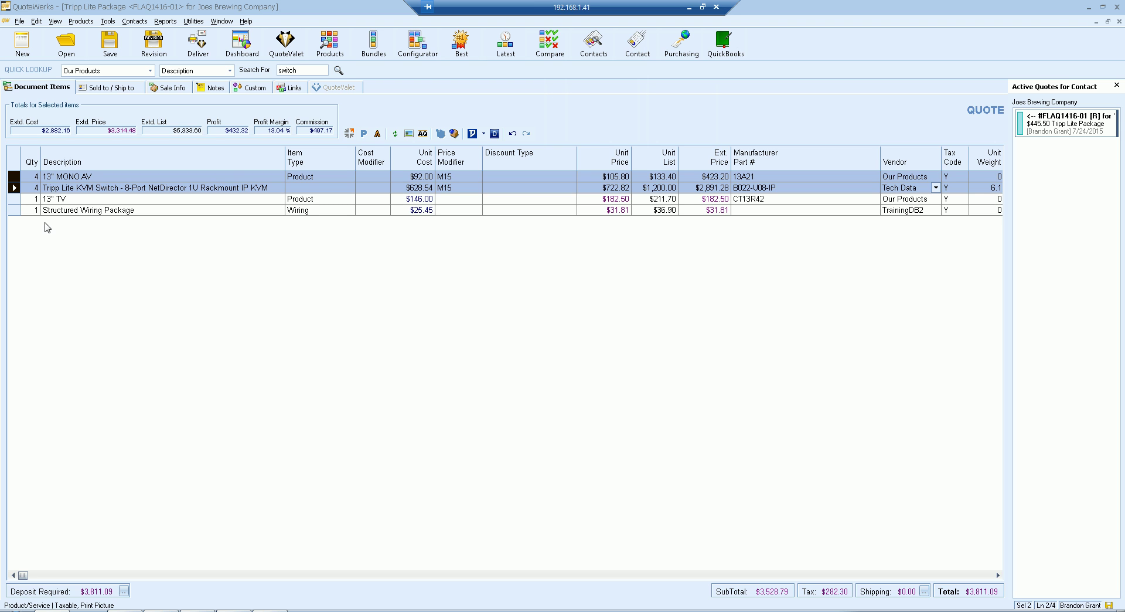
{"action": "left_click", "coordinate": [69, 181]}
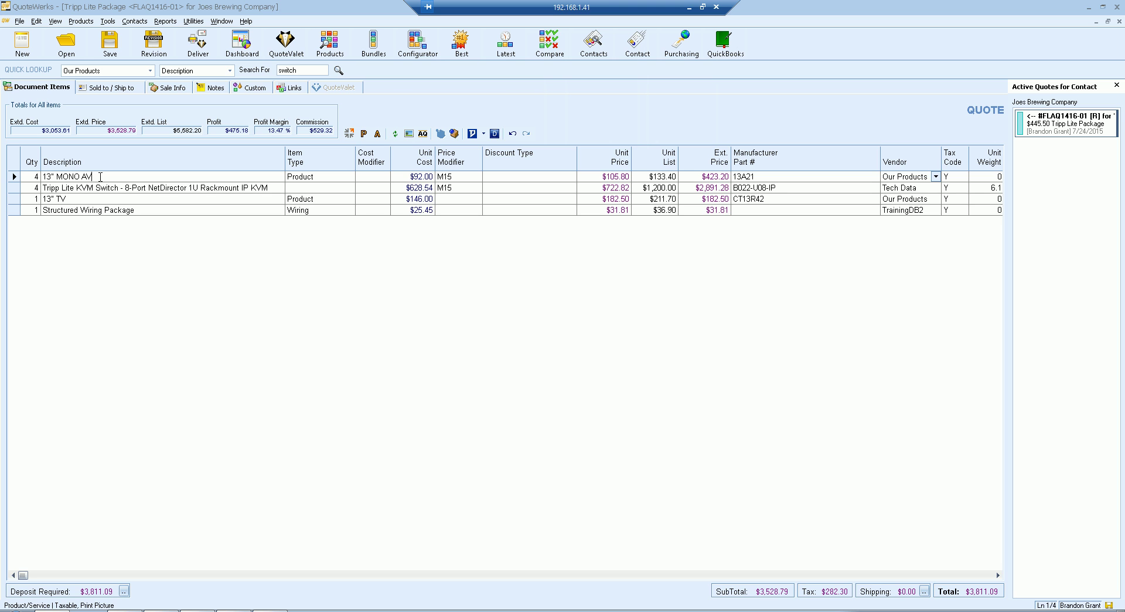
- Insert a heading line "Products:" above the 13" MONO AV line
{"action": "right_click", "coordinate": [14, 178]}
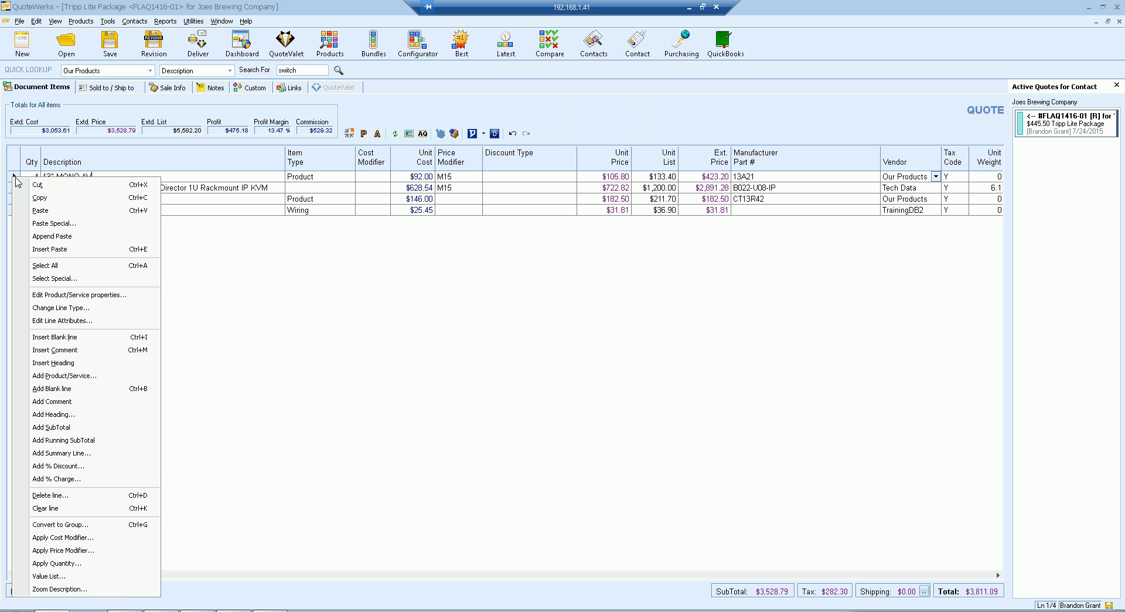
{"action": "left_click", "coordinate": [189, 176]}
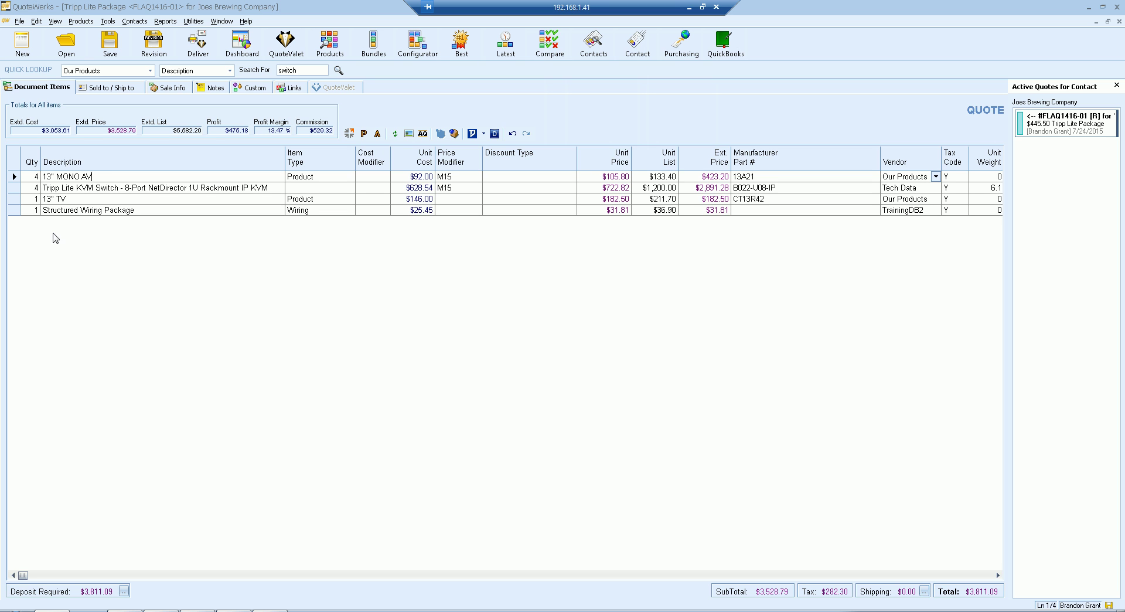
{"action": "right_click", "coordinate": [14, 178]}
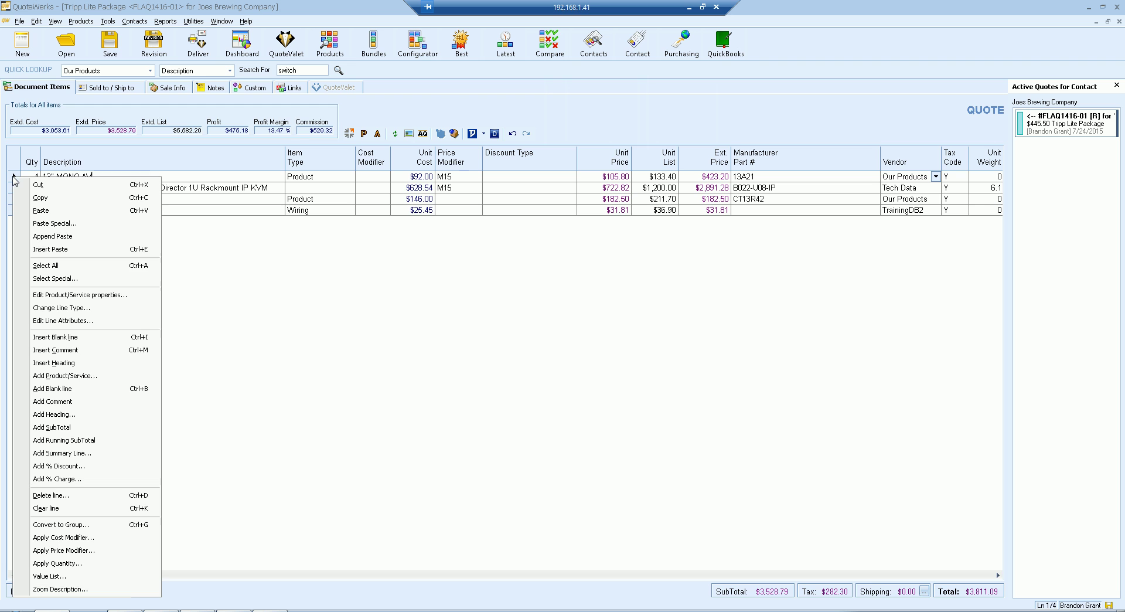
{"action": "left_click", "coordinate": [104, 367]}
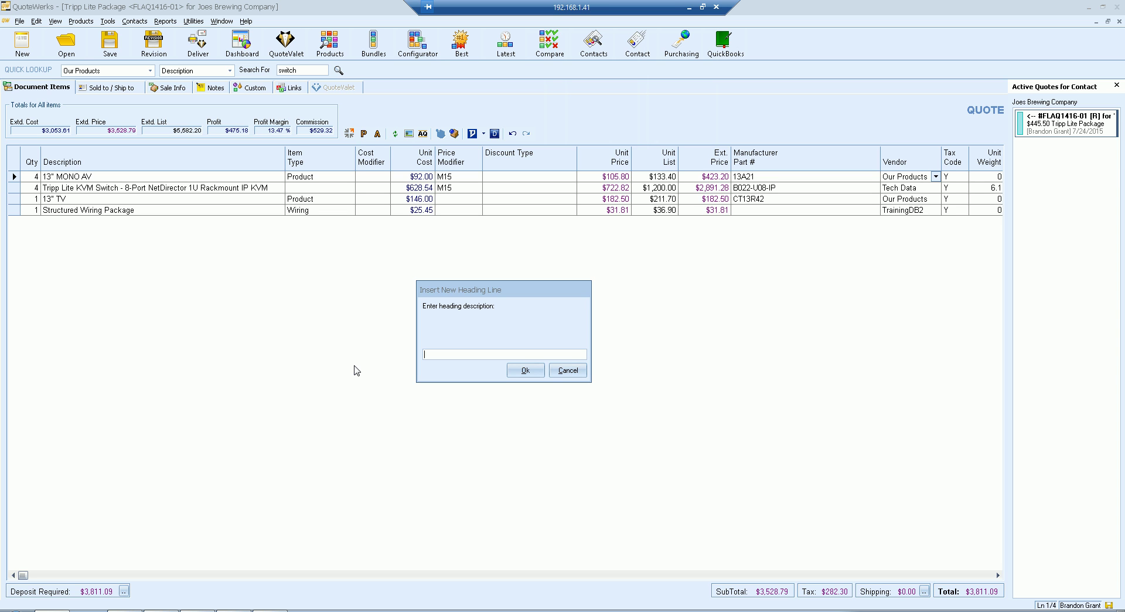
{"action": "type", "text": "Produc"}
{"action": "key", "text": "Return"}
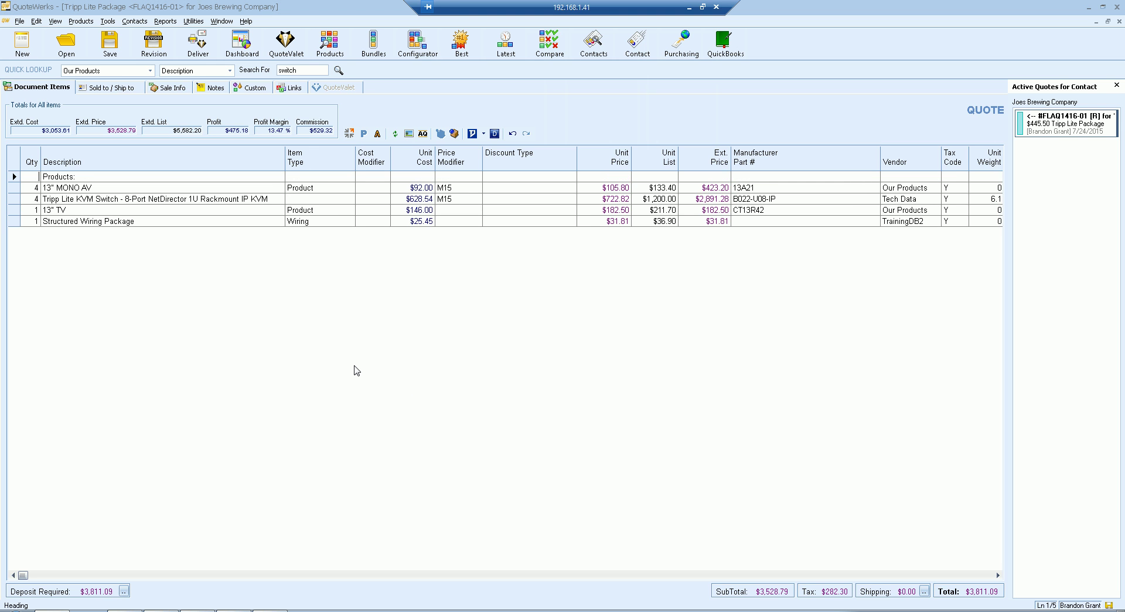
- Insert a heading line "Services:" above the 13" TV line
{"action": "right_click", "coordinate": [13, 211]}
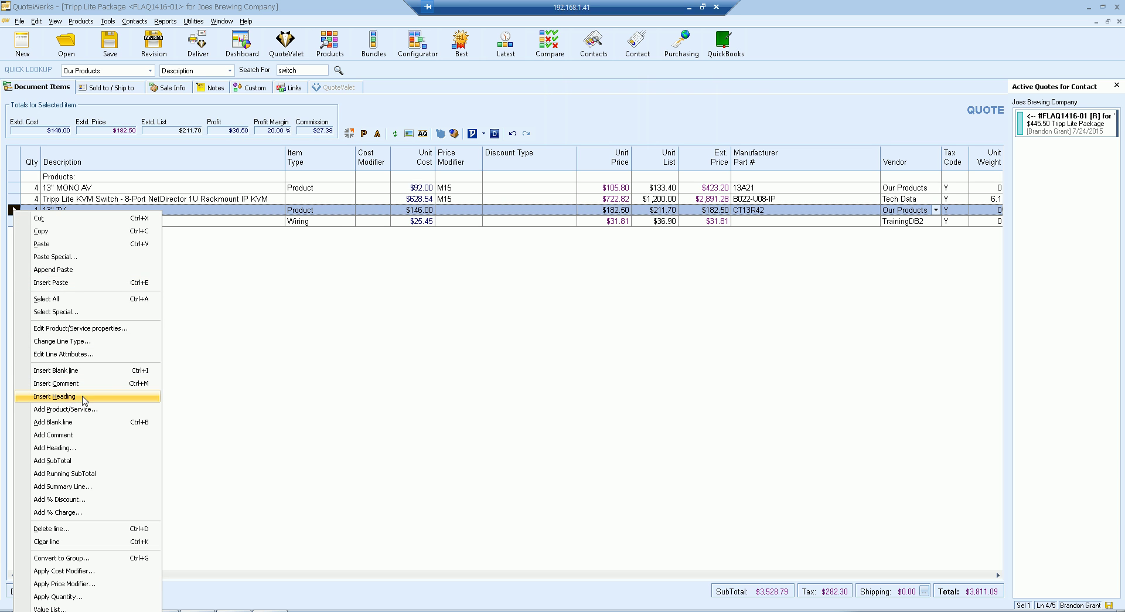
{"action": "left_click", "coordinate": [103, 400]}
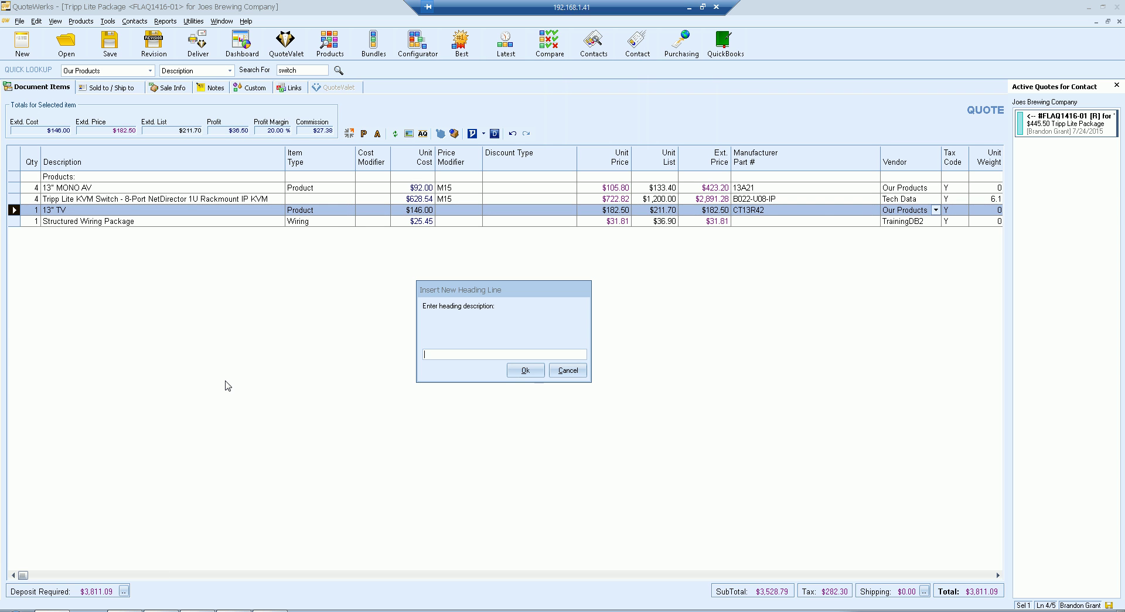
{"action": "type", "text": "Services"}
{"action": "key", "text": "Return"}
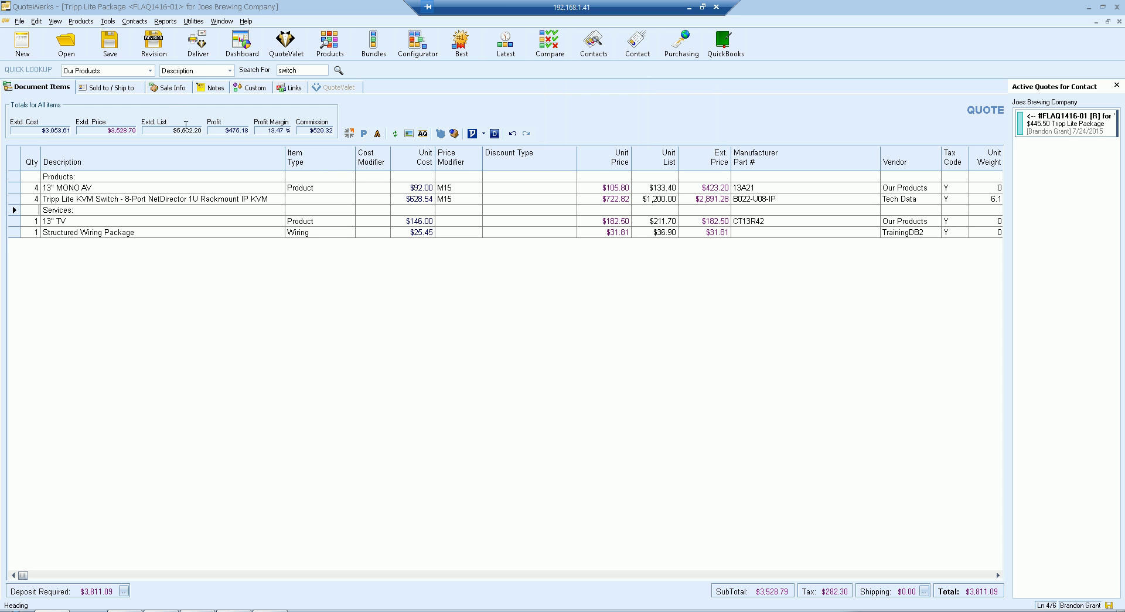
- Open the Quote (Etilize & Recurring) layout for editing from the document delivery options
{"action": "left_click", "coordinate": [199, 43]}
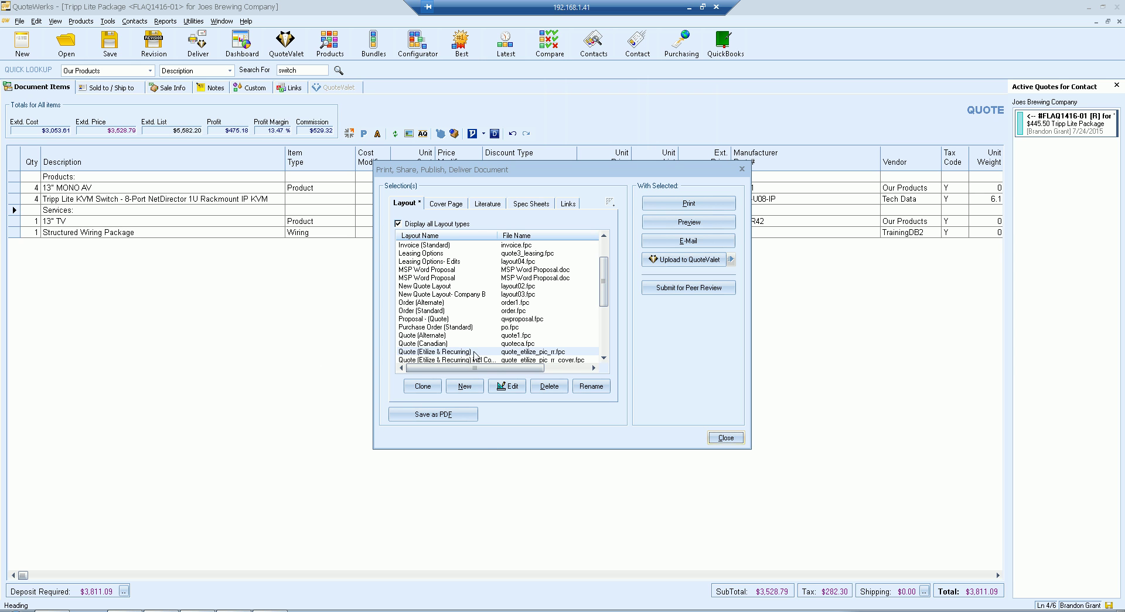
{"action": "left_click", "coordinate": [506, 385]}
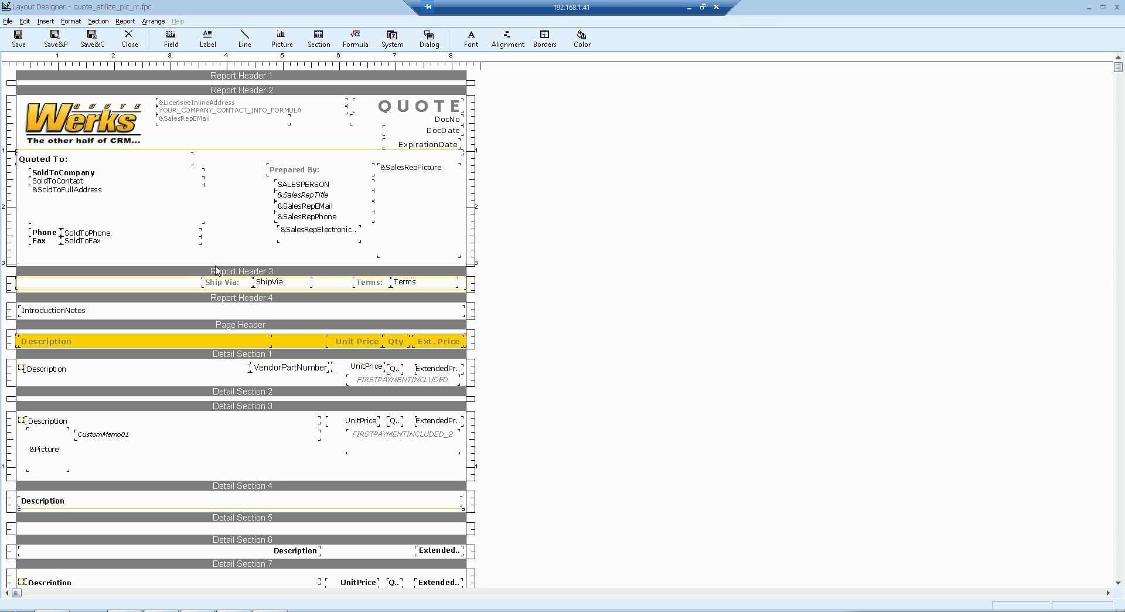
{"action": "scroll", "coordinate": [540, 264], "scroll_direction": "down", "scroll_amount": 3}
{"action": "scroll", "coordinate": [537, 263], "scroll_direction": "down", "scroll_amount": 2}
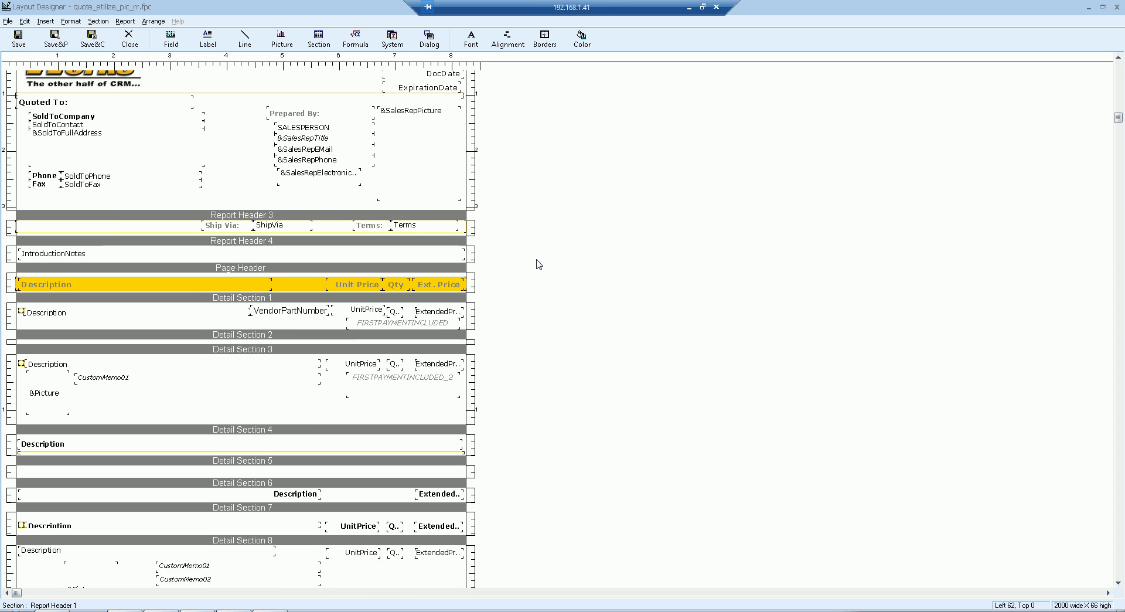
- Inspect the font settings of the Description field in Detail Section 4, then close the layout and the delivery options
{"action": "right_click", "coordinate": [62, 430]}
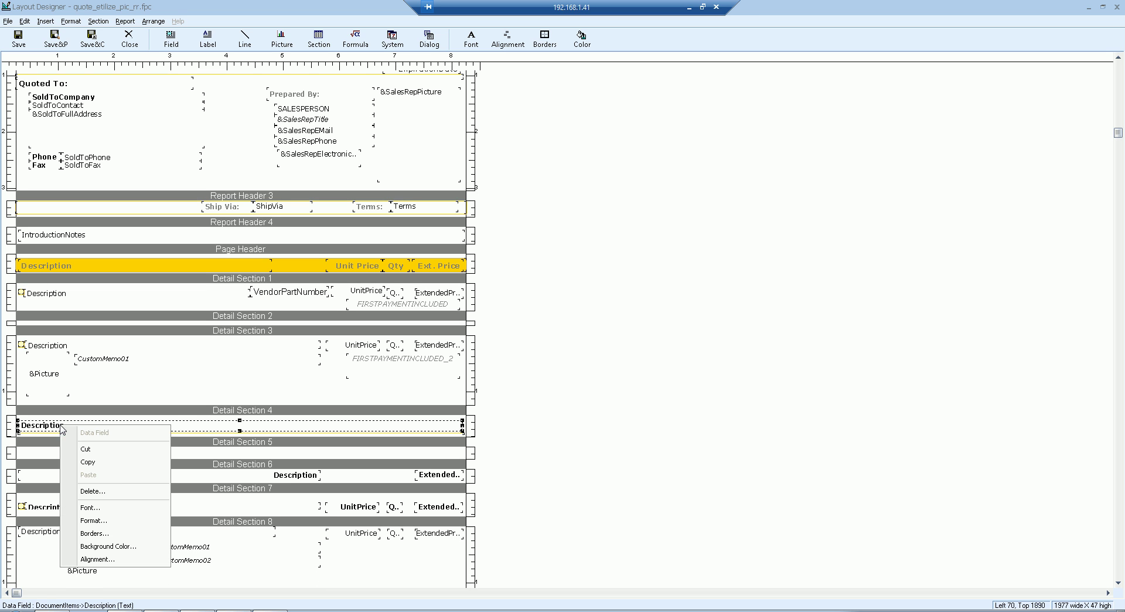
{"action": "left_click", "coordinate": [108, 509]}
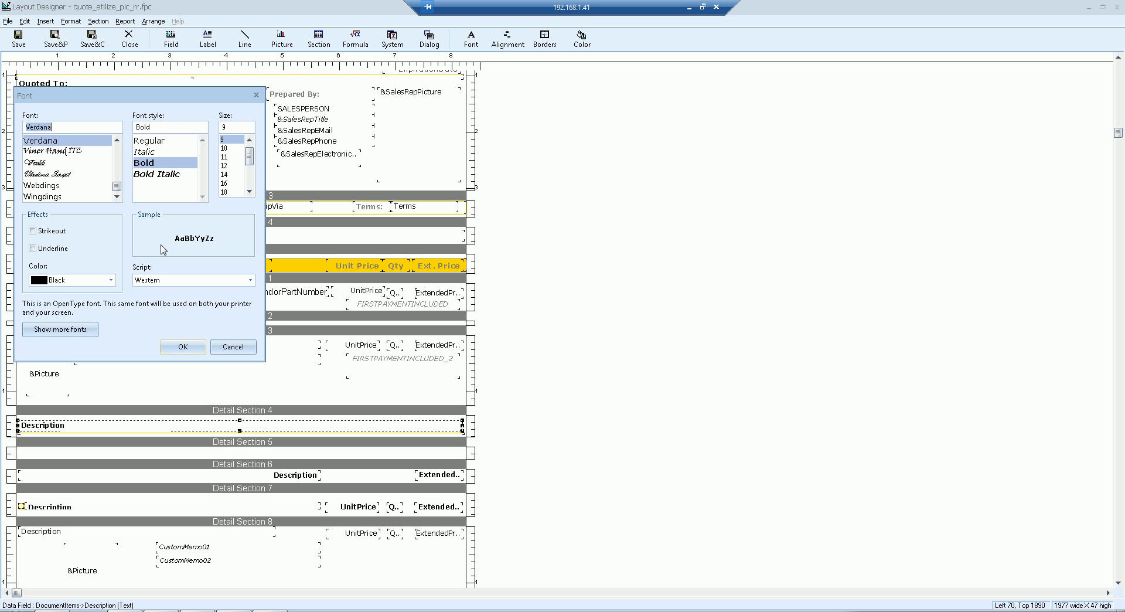
{"action": "scroll", "coordinate": [163, 250], "scroll_direction": "down", "scroll_amount": 1}
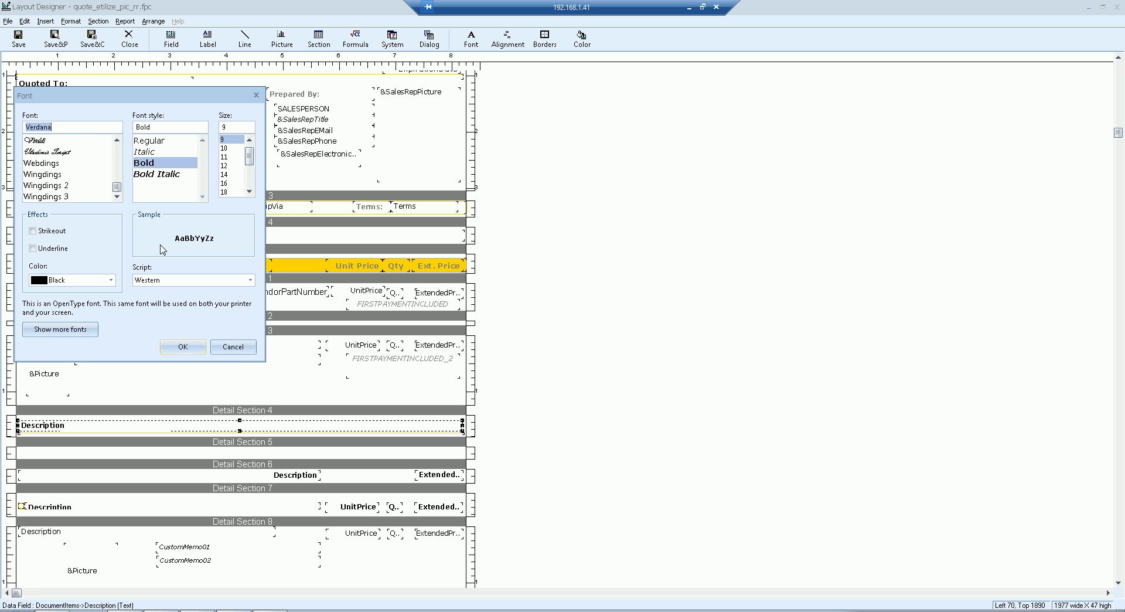
{"action": "left_click", "coordinate": [233, 346]}
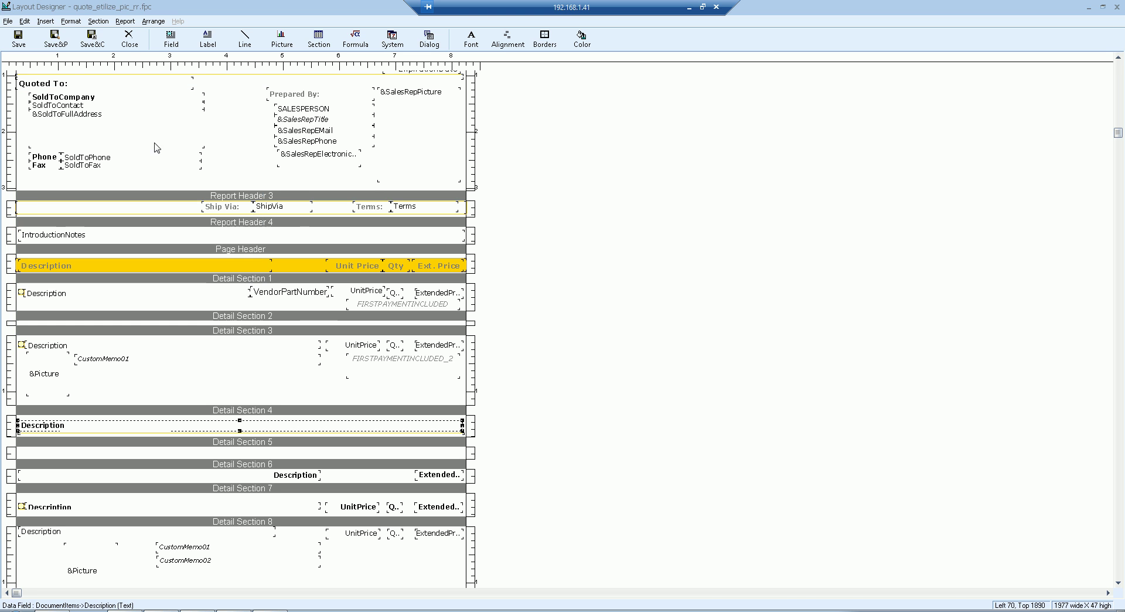
{"action": "left_click", "coordinate": [129, 39]}
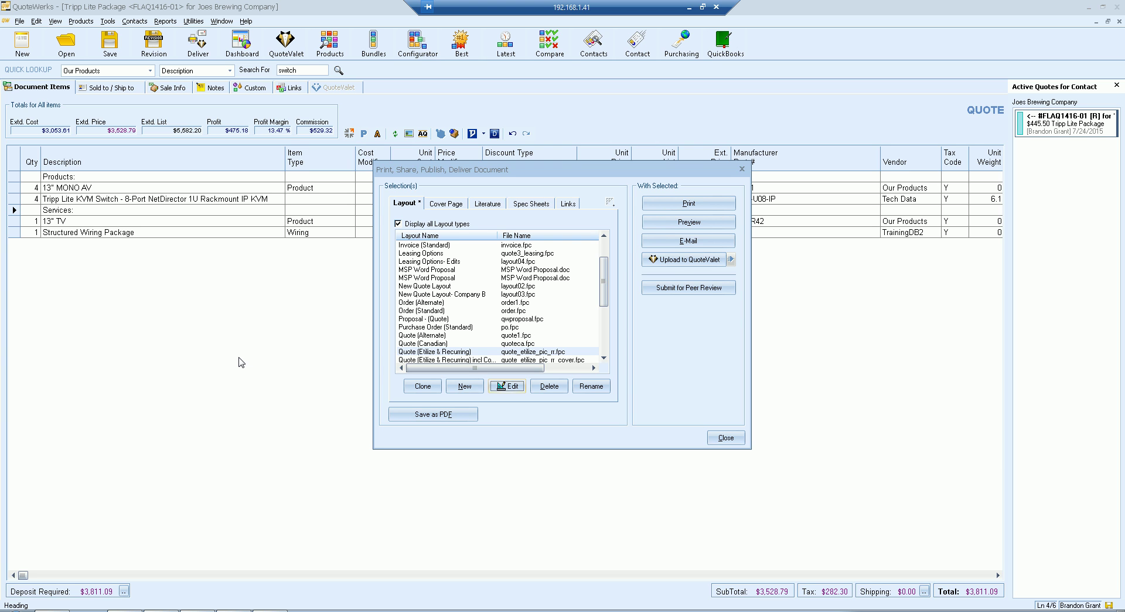
{"action": "left_click", "coordinate": [715, 439]}
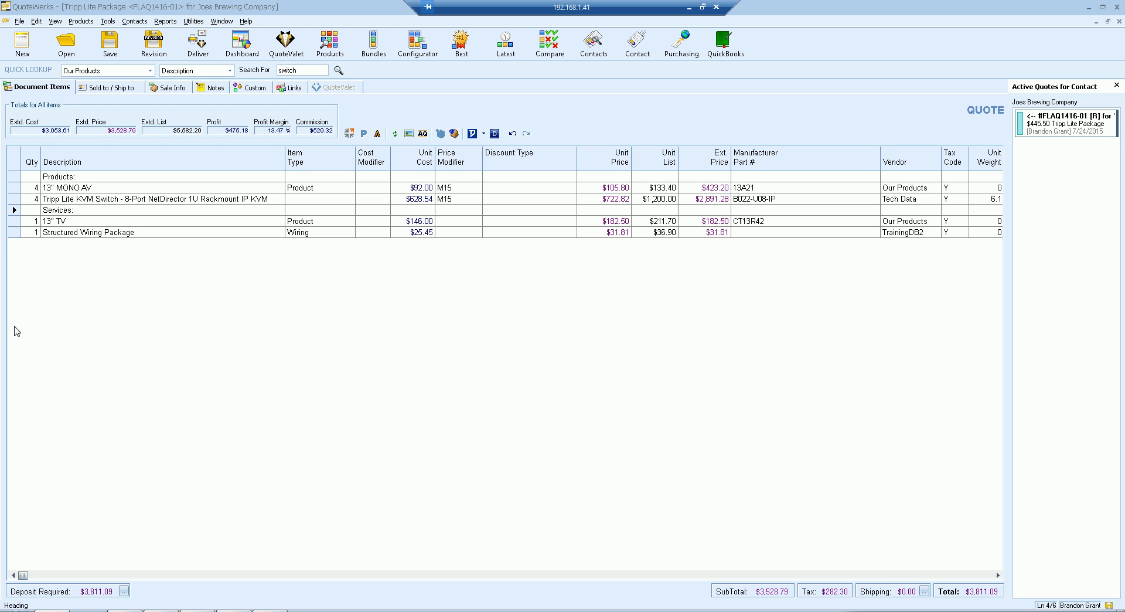
{"action": "right_click", "coordinate": [15, 178]}
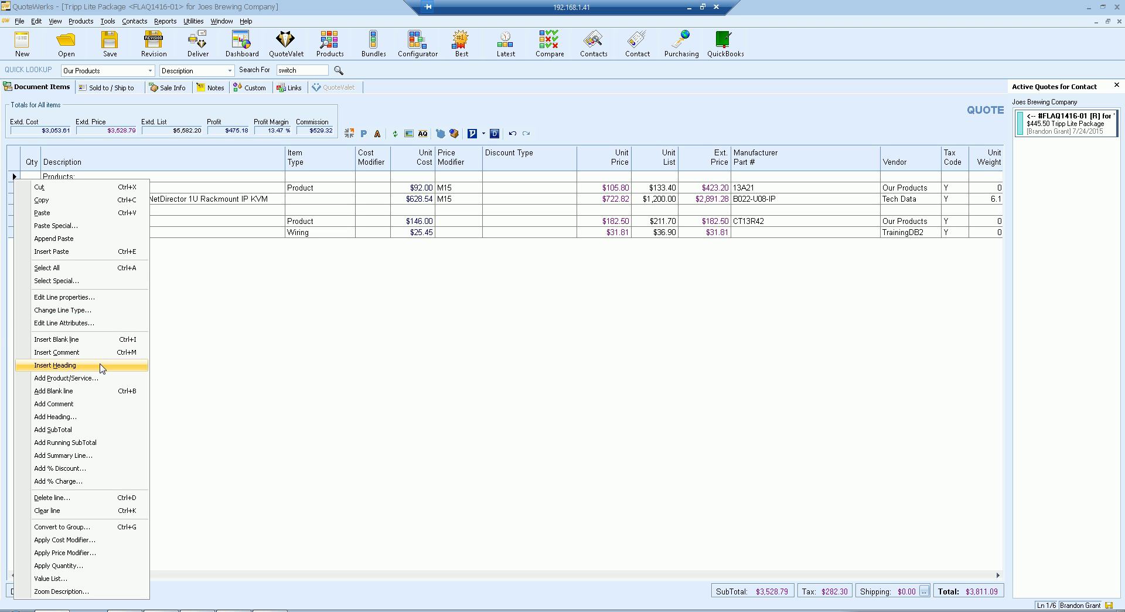
{"action": "left_click", "coordinate": [284, 311]}
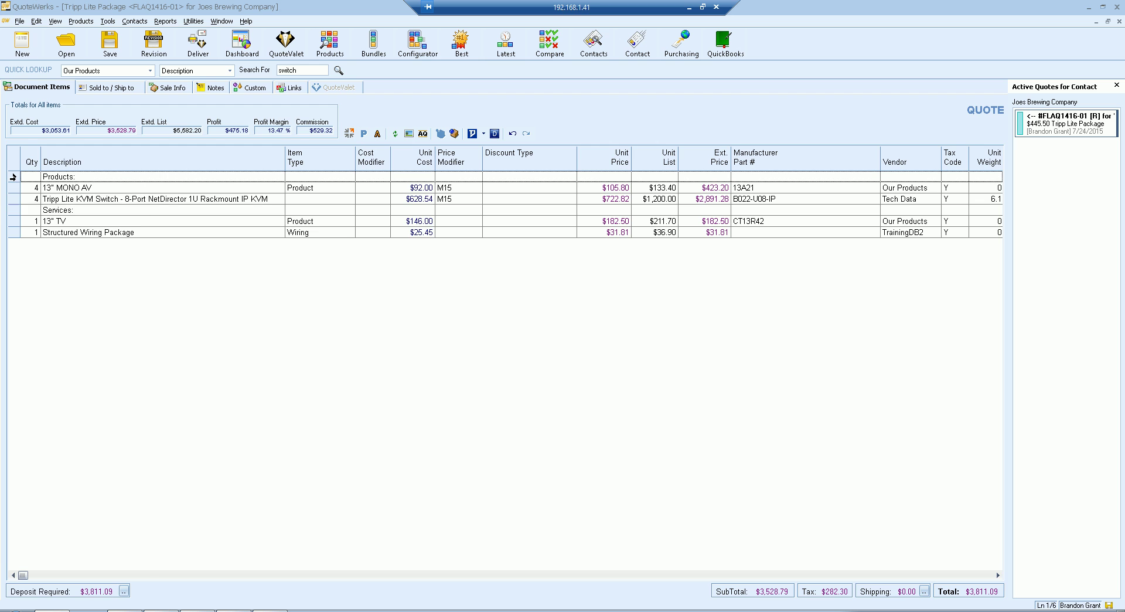
{"action": "right_click", "coordinate": [13, 178]}
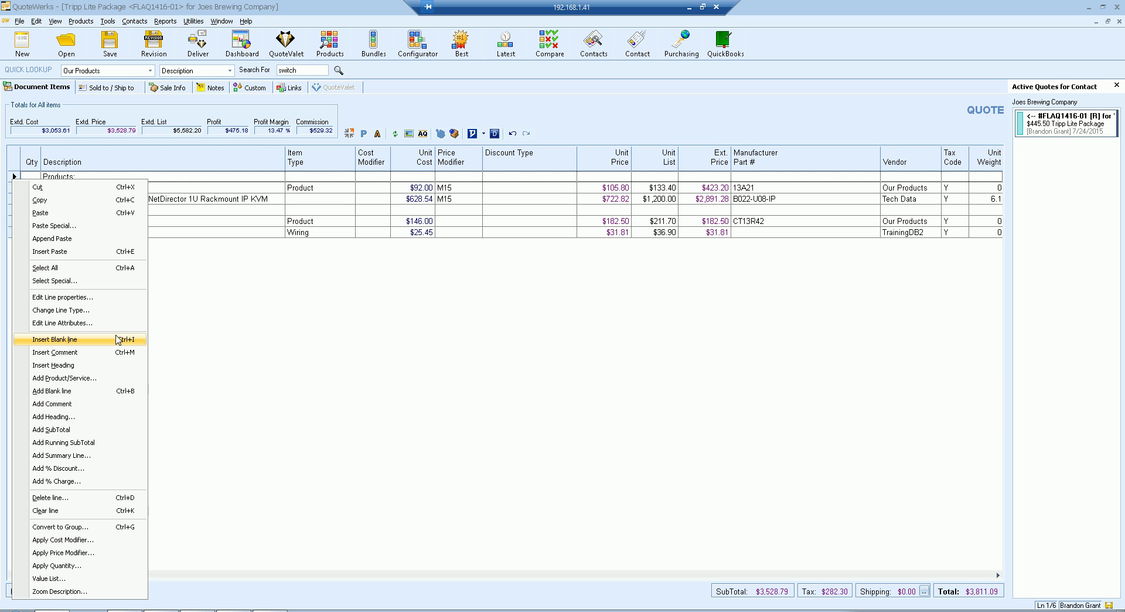
{"action": "left_click", "coordinate": [198, 336]}
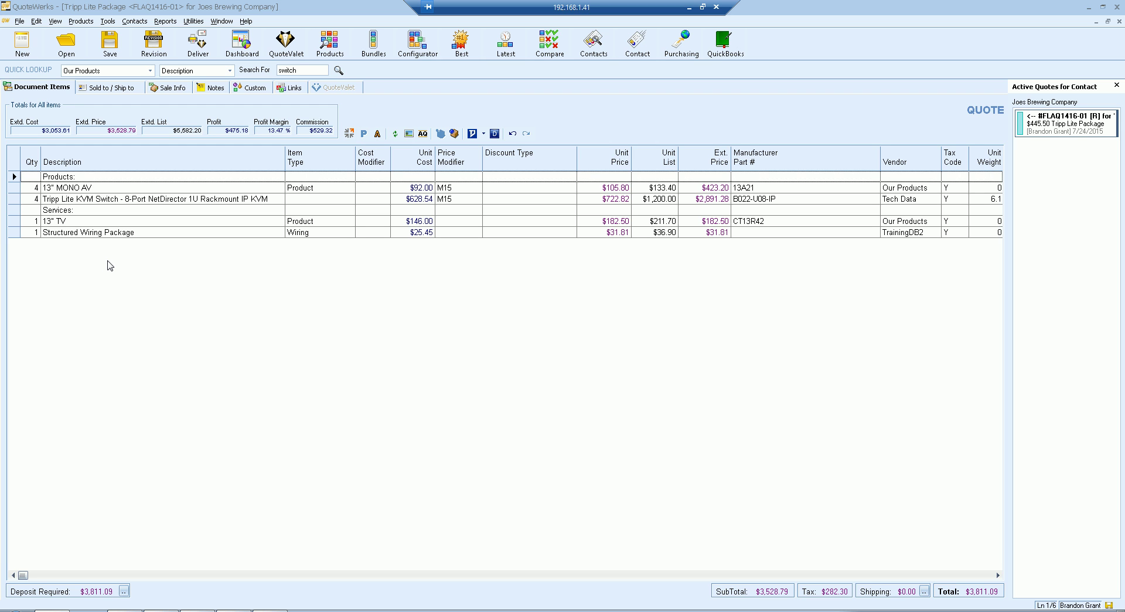
- Add a subtotal line after the Tripp Lite KVM Switch line and another after the Structured Wiring Package line
{"action": "left_click", "coordinate": [10, 199]}
{"action": "right_click", "coordinate": [10, 199]}
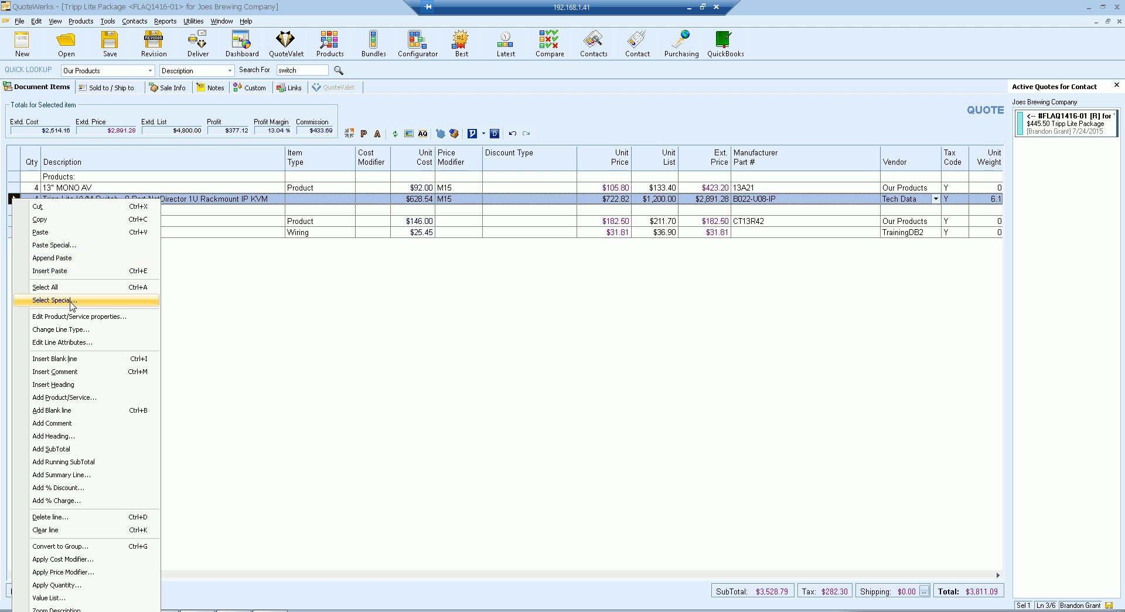
{"action": "left_click", "coordinate": [116, 450]}
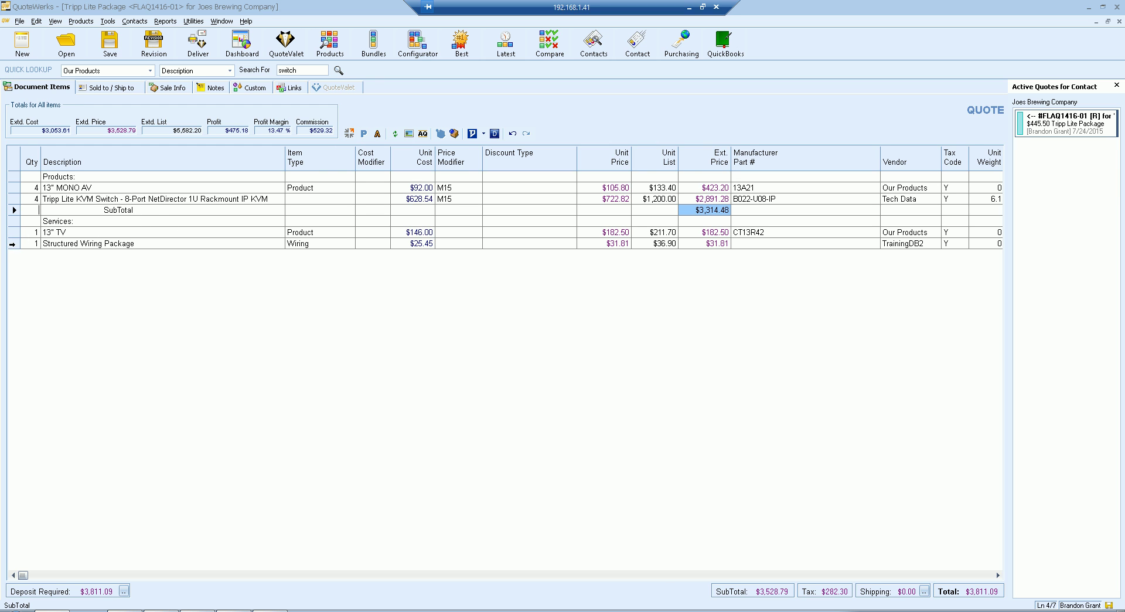
{"action": "right_click", "coordinate": [10, 244]}
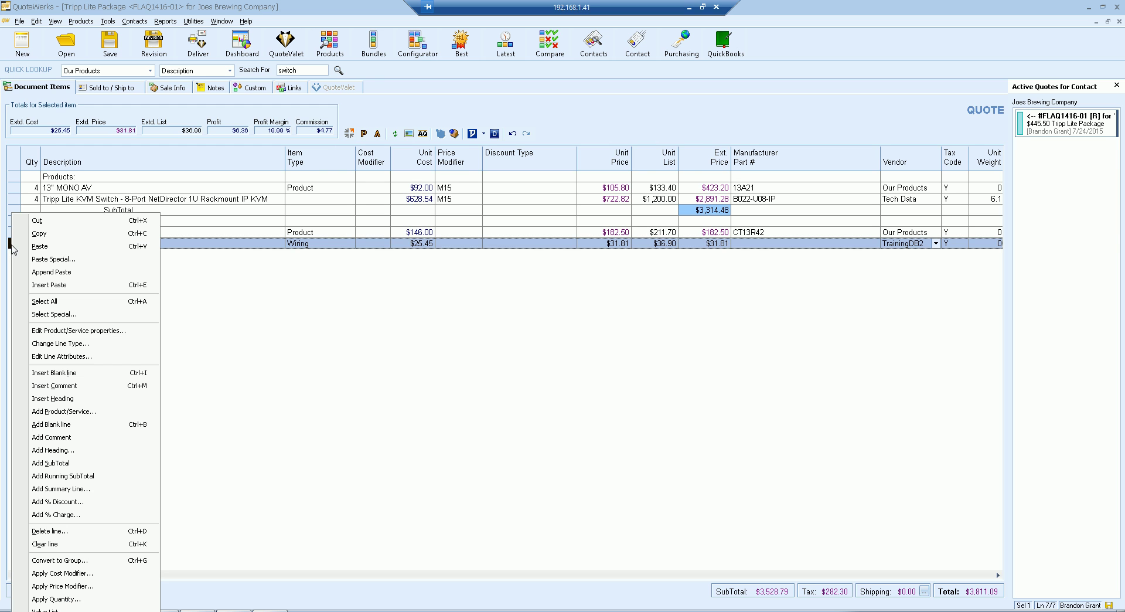
{"action": "left_click", "coordinate": [82, 463]}
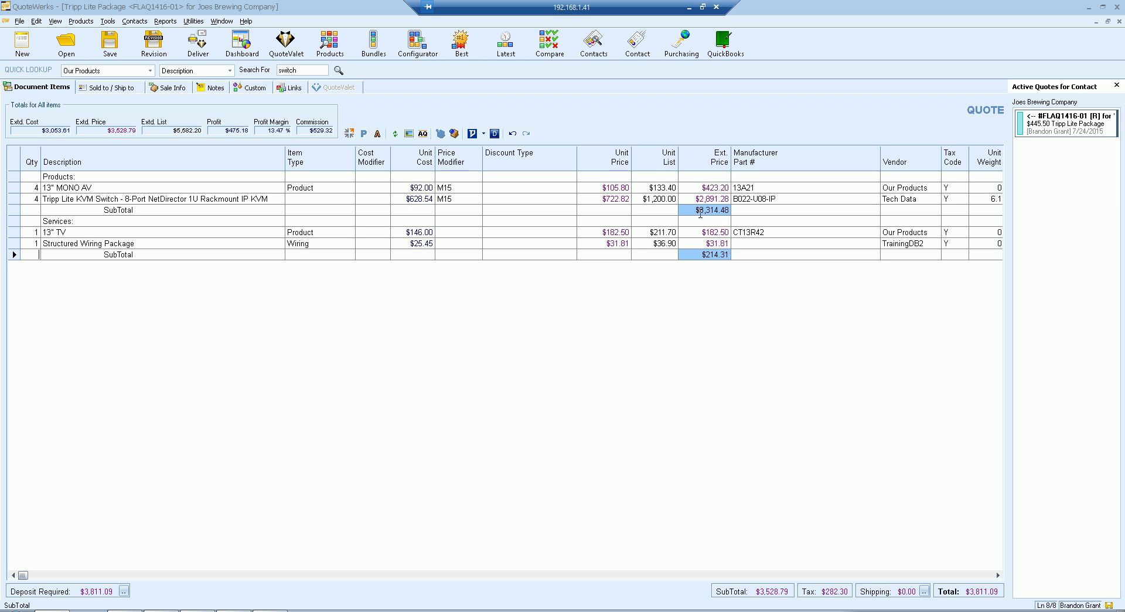
- Rename the subtotal under the products "Products Total" and the one under the services "Sevices Total"
{"action": "left_click", "coordinate": [105, 209]}
{"action": "type", "text": "Products"}
{"action": "key", "text": "Delete"}
{"action": "key", "text": "Delete"}
{"action": "left_click", "coordinate": [104, 255]}
{"action": "type", "text": "Sevices:"}
{"action": "key", "text": "BackSpace"}
{"action": "key", "text": "BackSpace"}
{"action": "key", "text": "Delete"}
{"action": "key", "text": "Delete"}
{"action": "key", "text": "Delete"}
{"action": "left_click", "coordinate": [148, 219]}
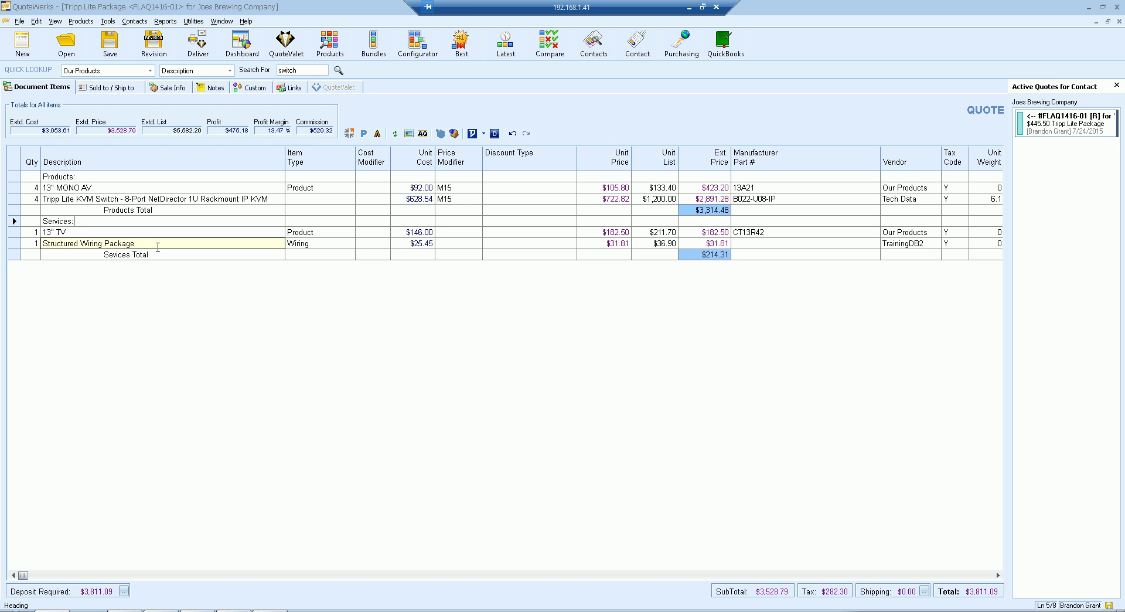
- Add a running subtotal after the Products Total line and move it below the Sevices Total line
{"action": "right_click", "coordinate": [15, 210]}
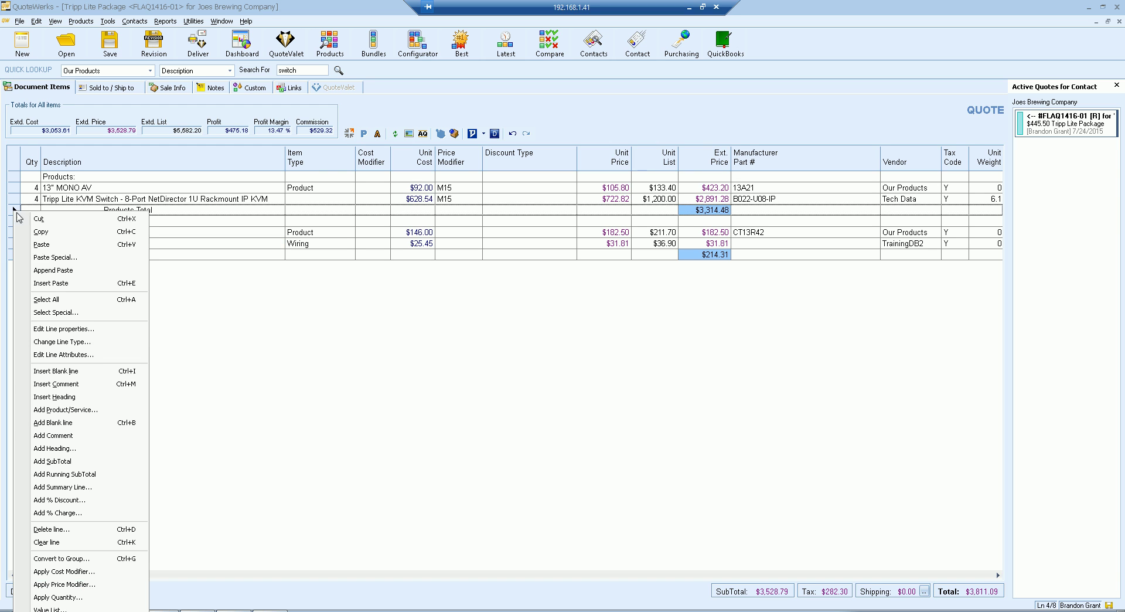
{"action": "left_click", "coordinate": [111, 476]}
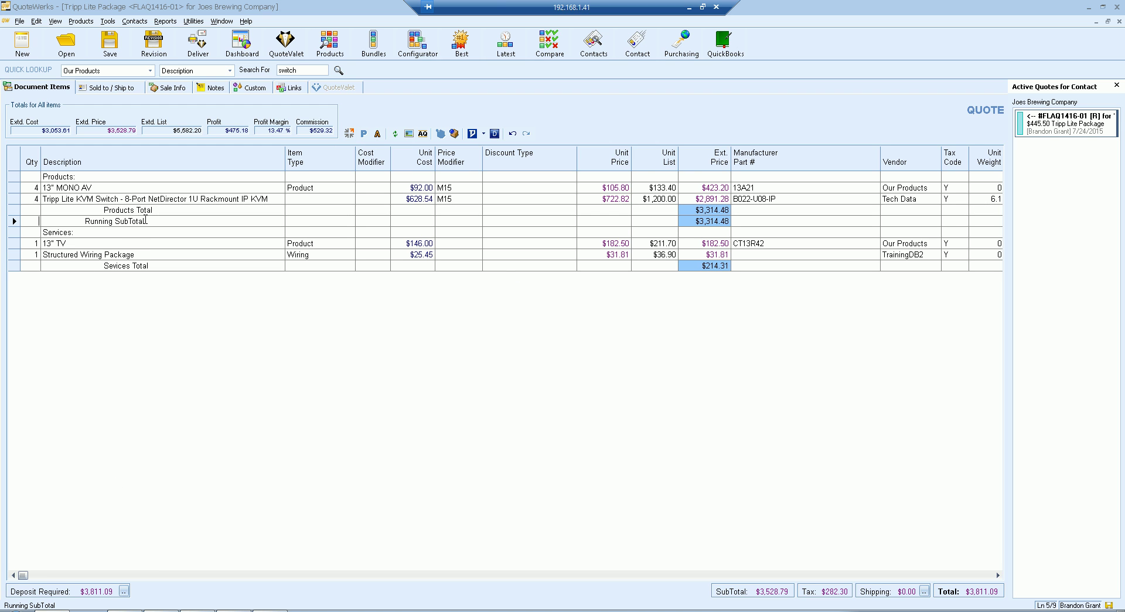
{"action": "left_click_drag", "start_coordinate": [21, 221], "coordinate": [16, 297]}
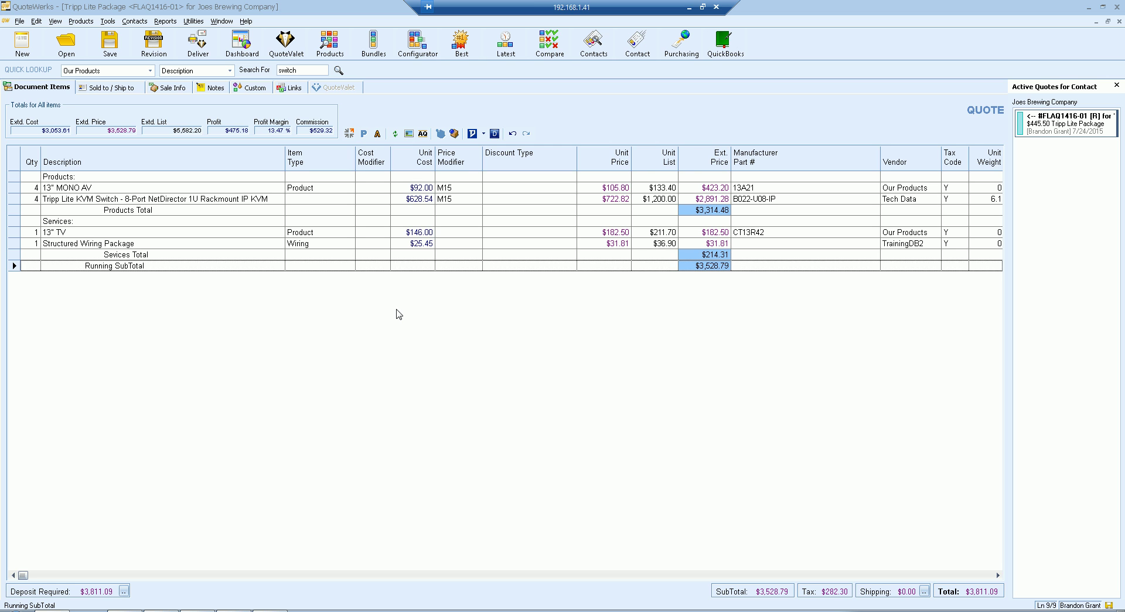
- Delete the Products Total, Sevices Total and Running SubTotal lines together
{"action": "left_click", "coordinate": [13, 267]}
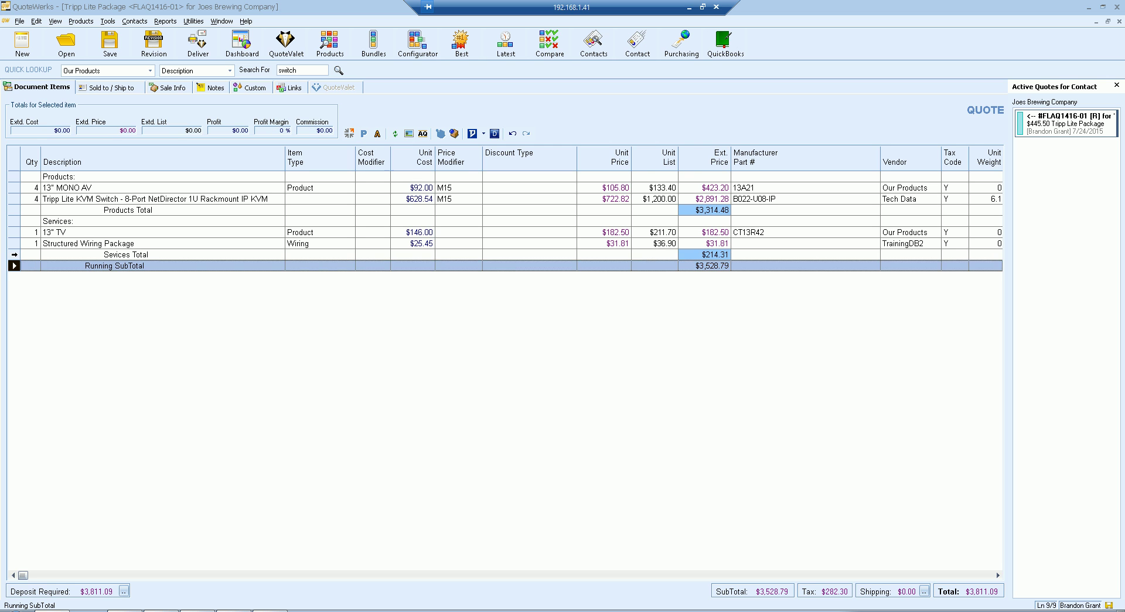
{"action": "left_click", "coordinate": [14, 256], "text": "ctrl"}
{"action": "left_click", "coordinate": [15, 210], "text": "ctrl"}
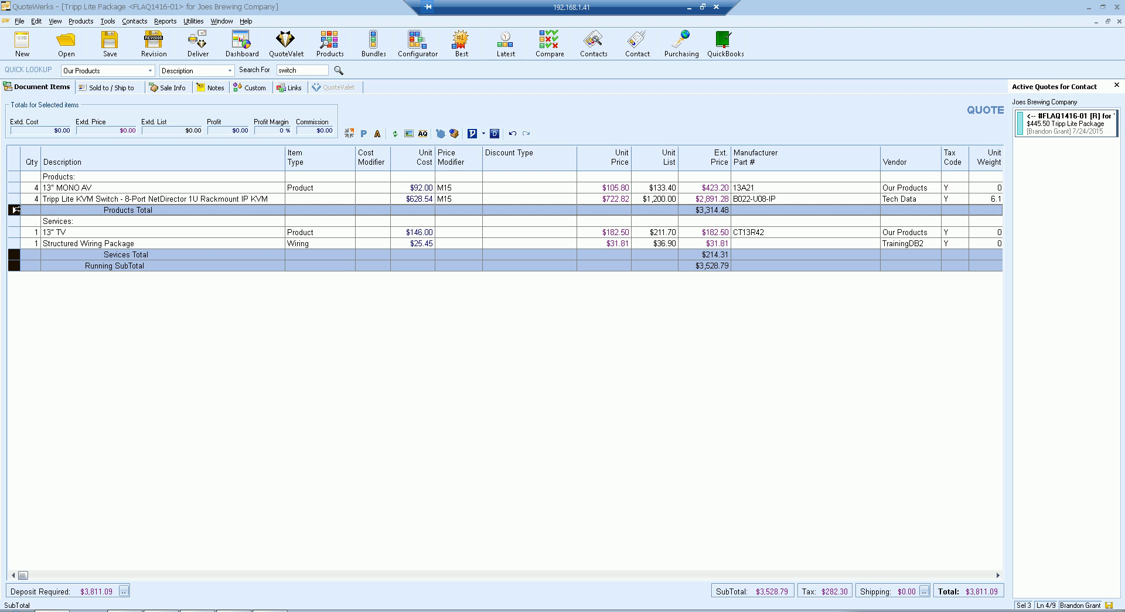
{"action": "right_click", "coordinate": [15, 209]}
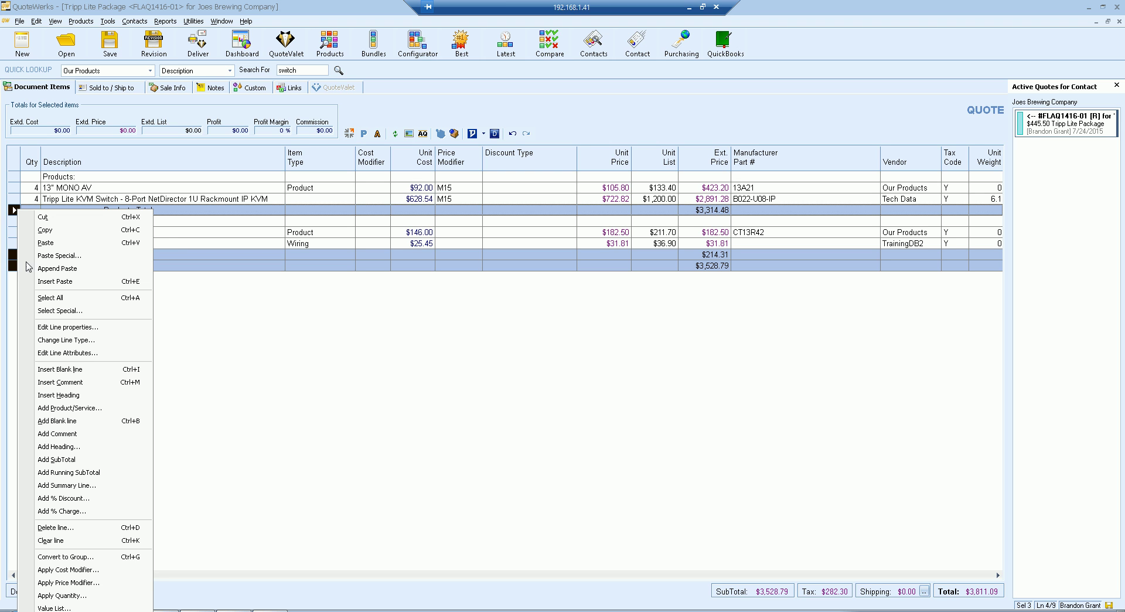
{"action": "left_click", "coordinate": [96, 528]}
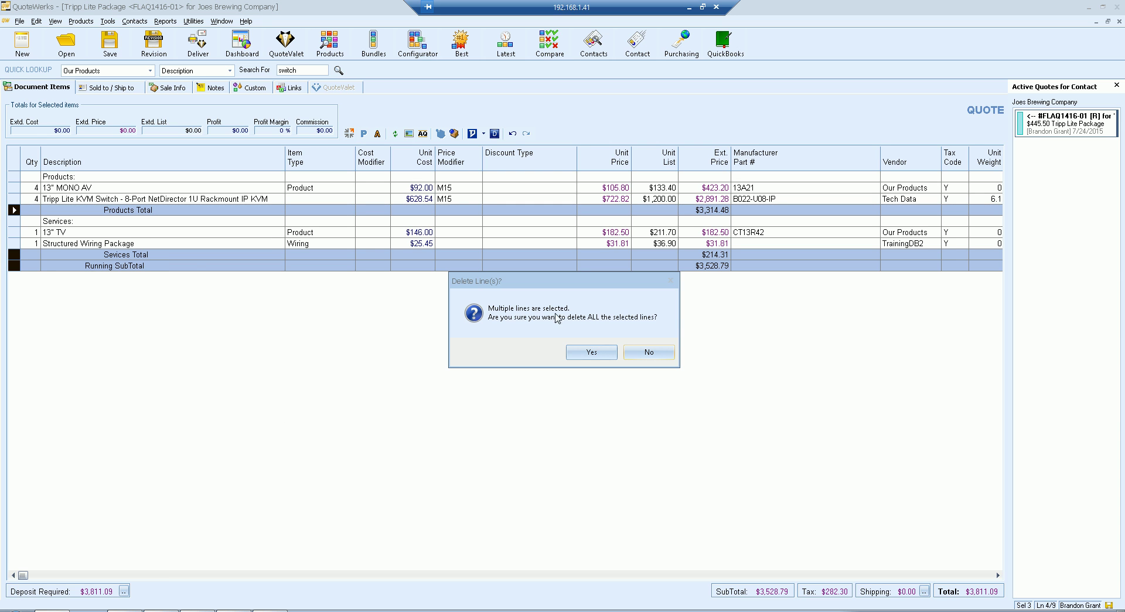
{"action": "left_click", "coordinate": [595, 353]}
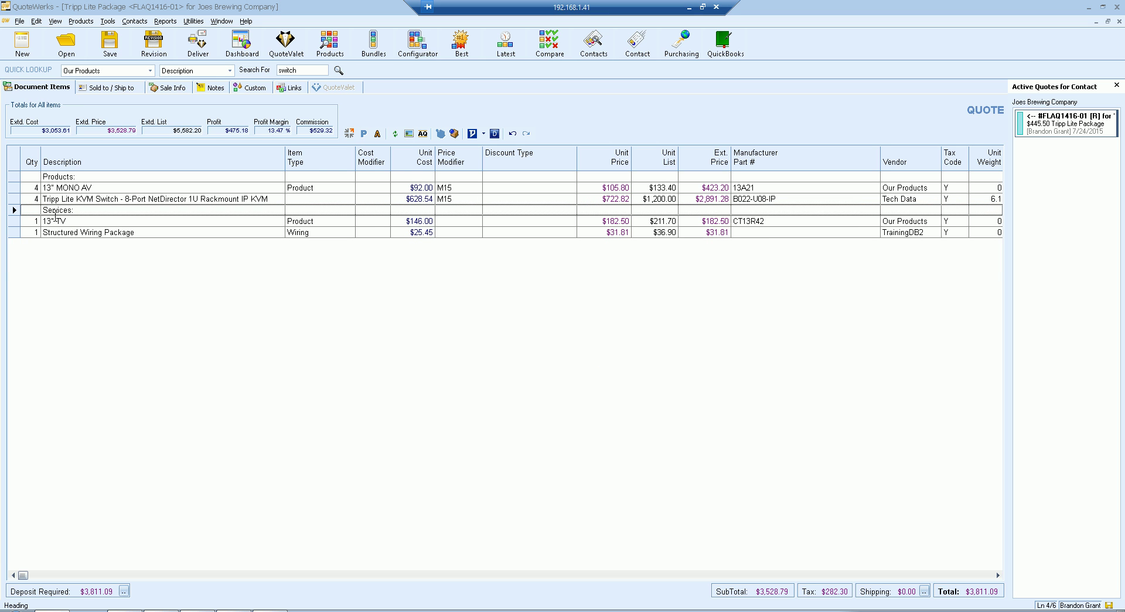
{"action": "right_click", "coordinate": [16, 177]}
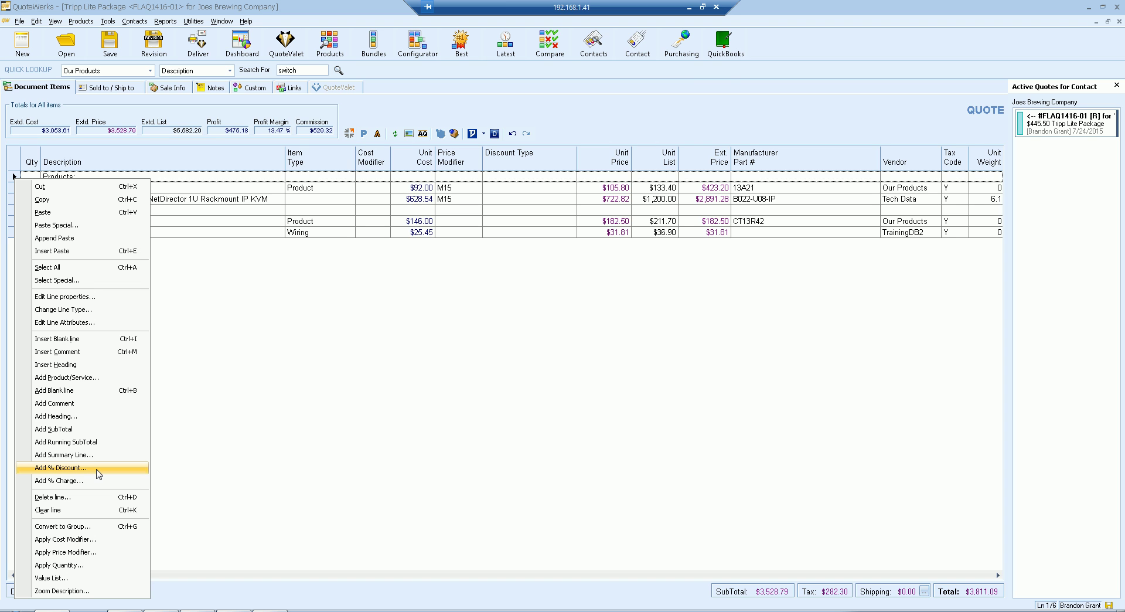
{"action": "left_click", "coordinate": [324, 414]}
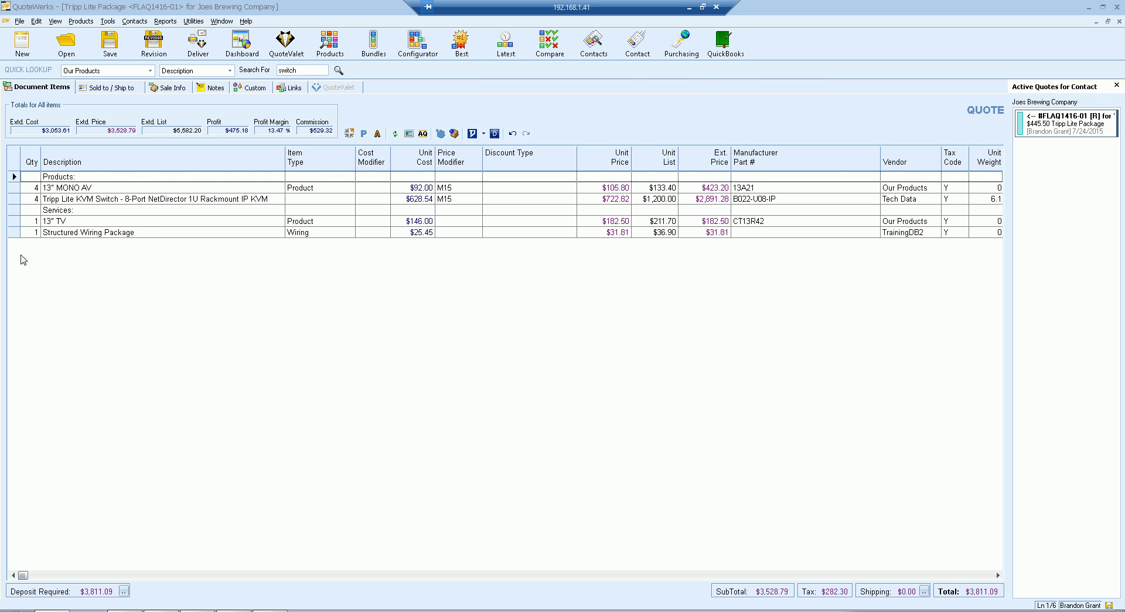
{"action": "right_click", "coordinate": [14, 232]}
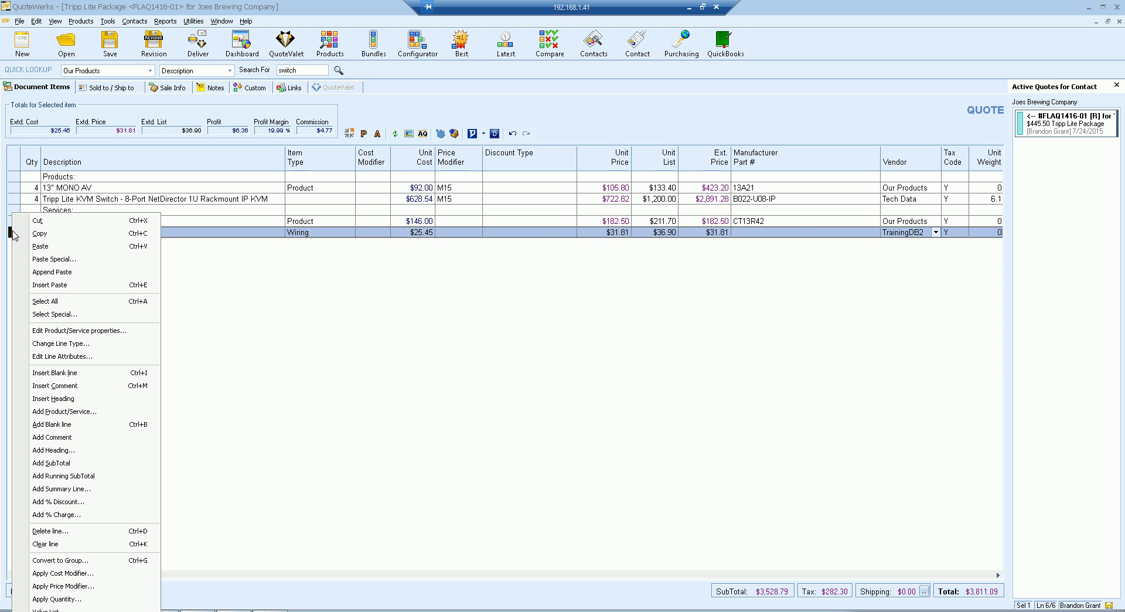
{"action": "left_click", "coordinate": [105, 504]}
{"action": "left_click", "coordinate": [538, 381]}
- Add a subtotal after the Structured Wiring Package line and a taxable 10% discount line beneath it
{"action": "right_click", "coordinate": [15, 232]}
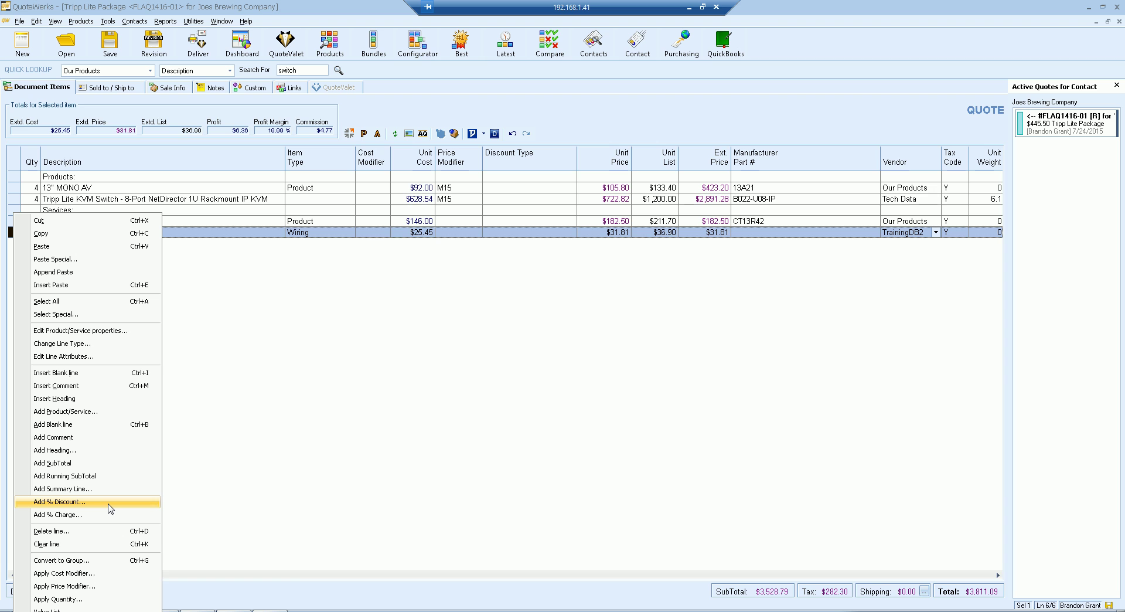
{"action": "left_click", "coordinate": [81, 464]}
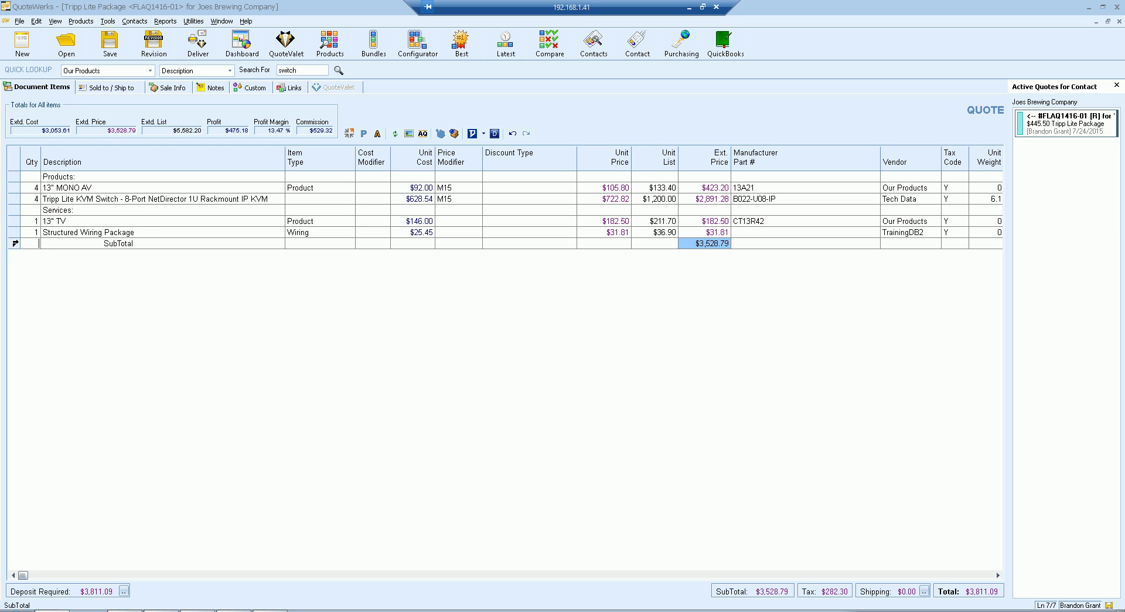
{"action": "right_click", "coordinate": [14, 243]}
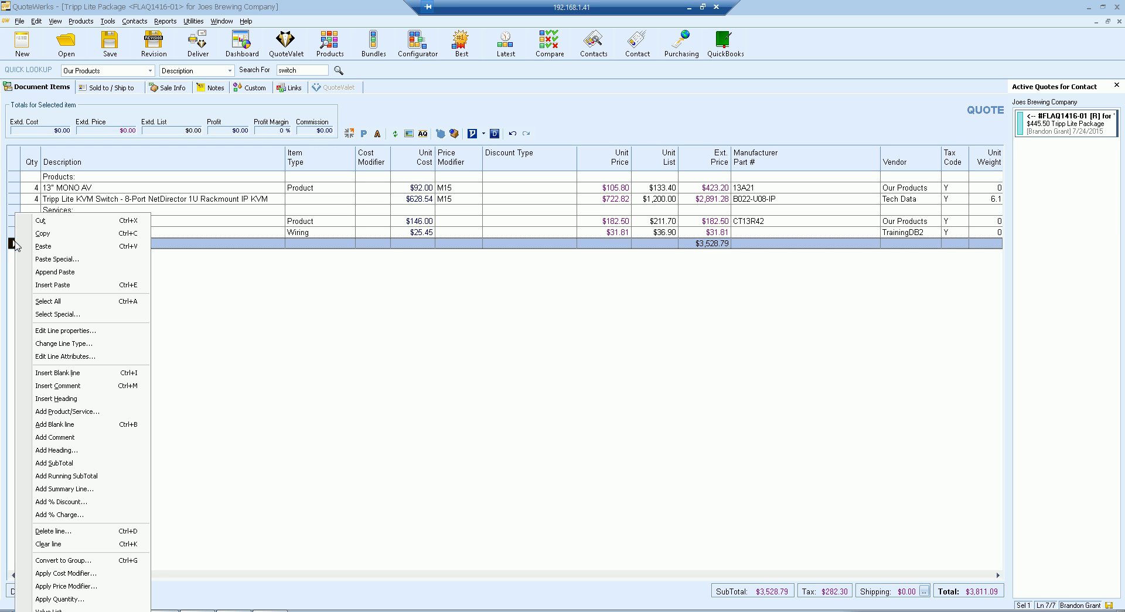
{"action": "left_click", "coordinate": [94, 502]}
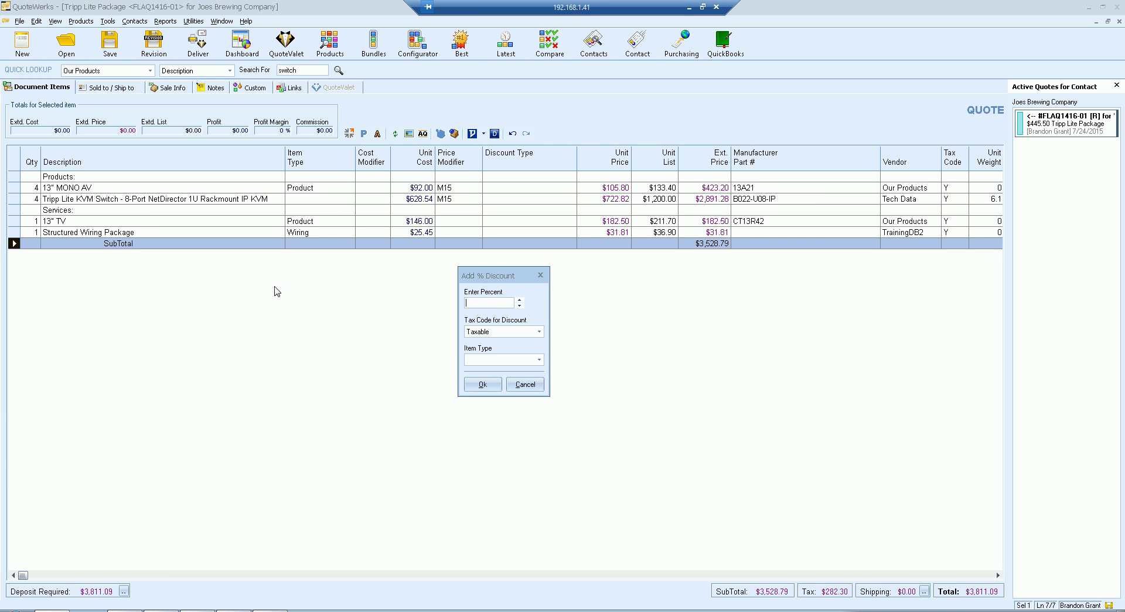
{"action": "type", "text": "10"}
{"action": "left_click", "coordinate": [476, 385]}
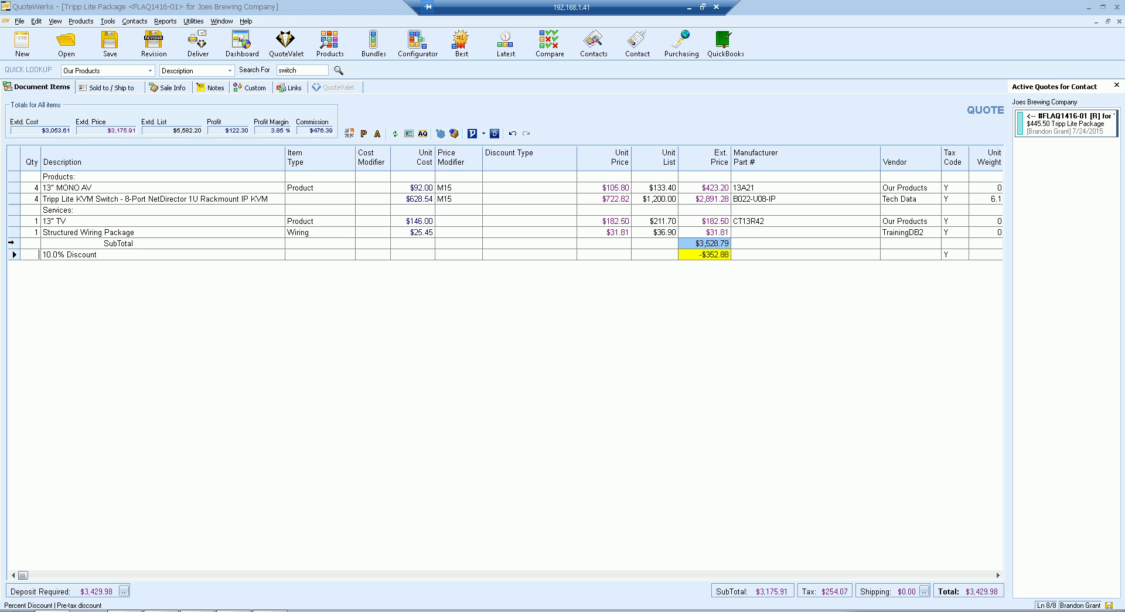
- Move the SubTotal line up between the "Services:" heading and the 13" TV line
{"action": "left_click_drag", "start_coordinate": [11, 242], "coordinate": [11, 221]}
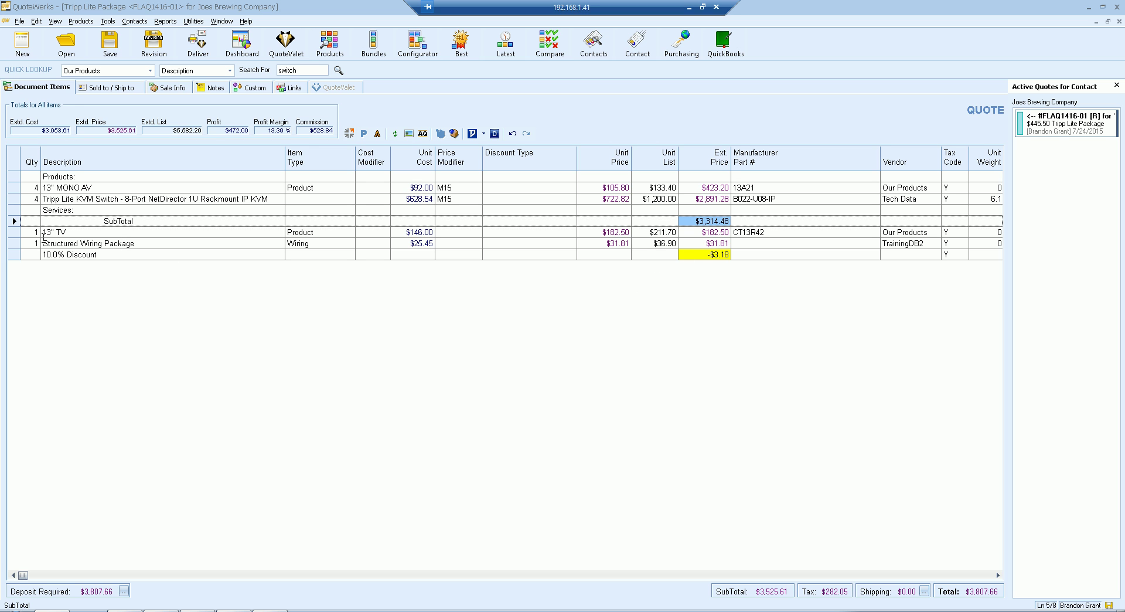
- Move the SubTotal line below the Structured Wiring Package line, directly above the 10.0% Discount line
{"action": "left_click_drag", "start_coordinate": [15, 220], "coordinate": [19, 253]}
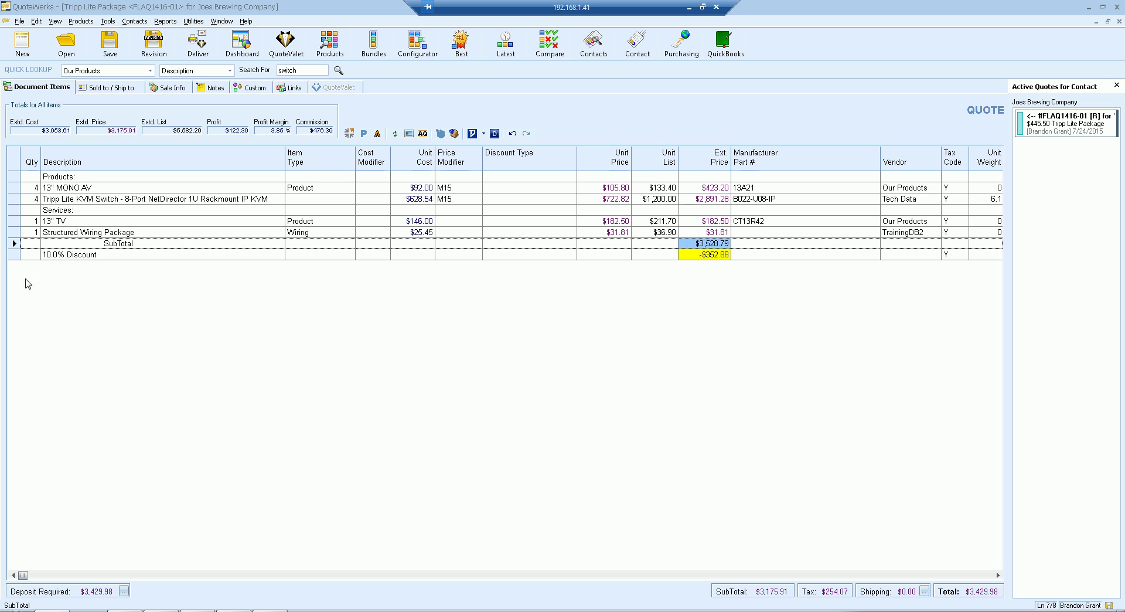
{"action": "left_click", "coordinate": [159, 245]}
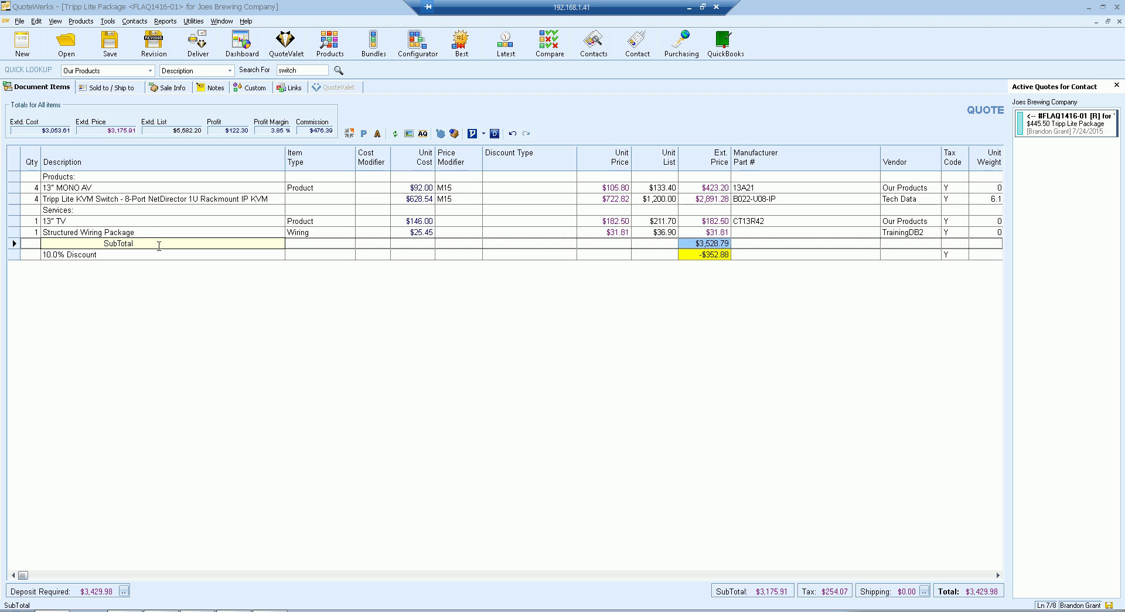
{"action": "left_click", "coordinate": [139, 232]}
{"action": "left_click", "coordinate": [143, 243]}
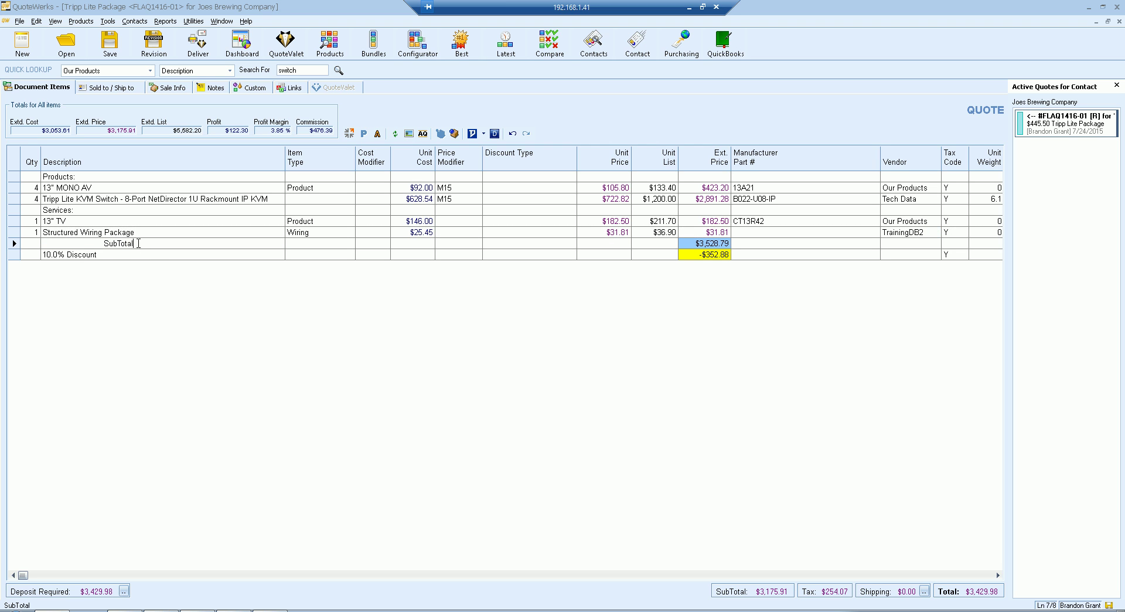
- Change the discount line's description to "Fantastic Customer 10.0% Discount"
{"action": "left_click", "coordinate": [100, 254]}
{"action": "left_click", "coordinate": [47, 254]}
{"action": "type", "text": "Fantastic Cu"}
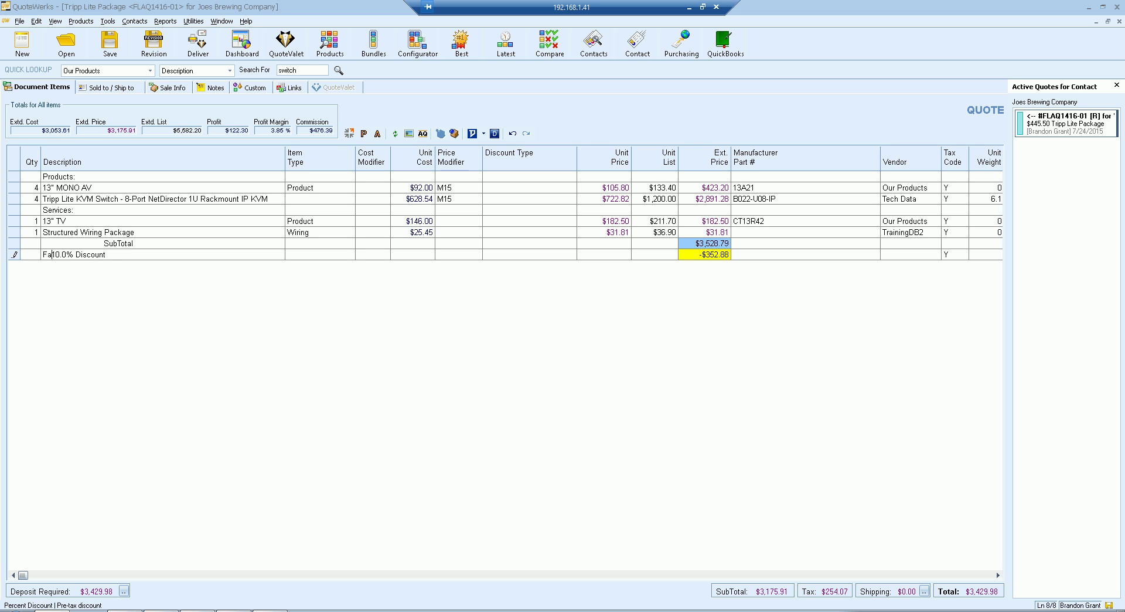
{"action": "type", "text": "stomer"}
{"action": "left_click", "coordinate": [170, 245]}
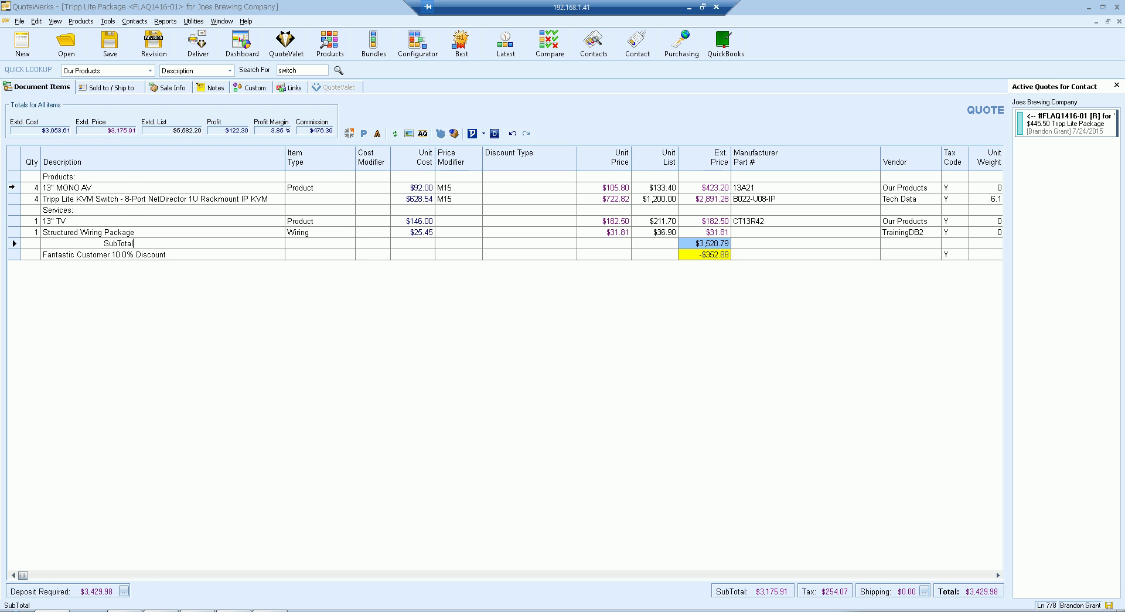
- Delete the Fantastic Customer 10.0% Discount line from the quote
{"action": "right_click", "coordinate": [12, 187]}
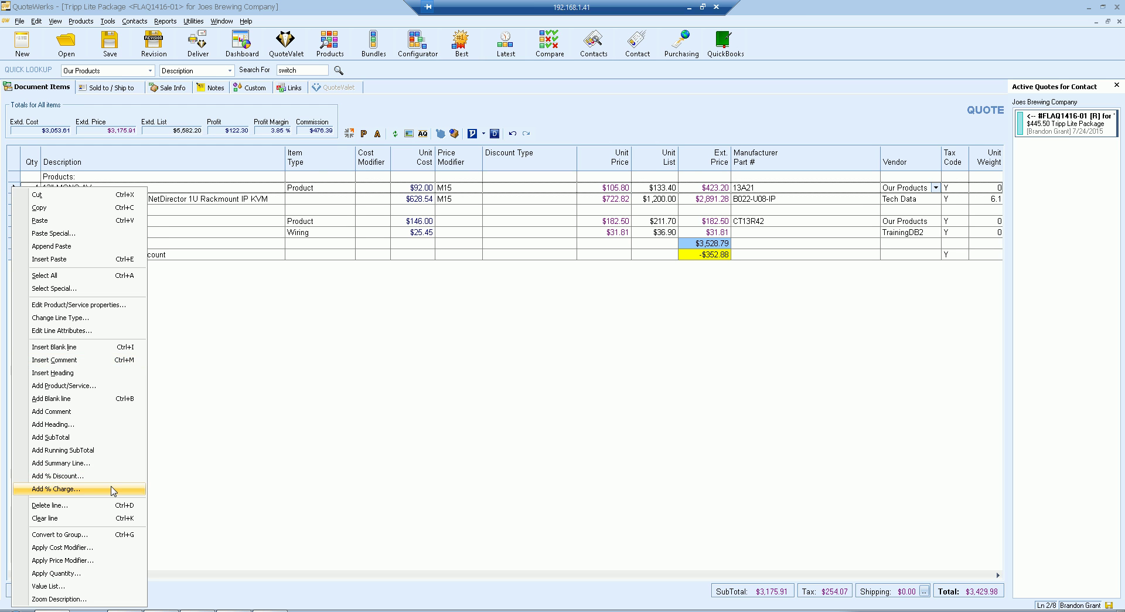
{"action": "left_click", "coordinate": [432, 415]}
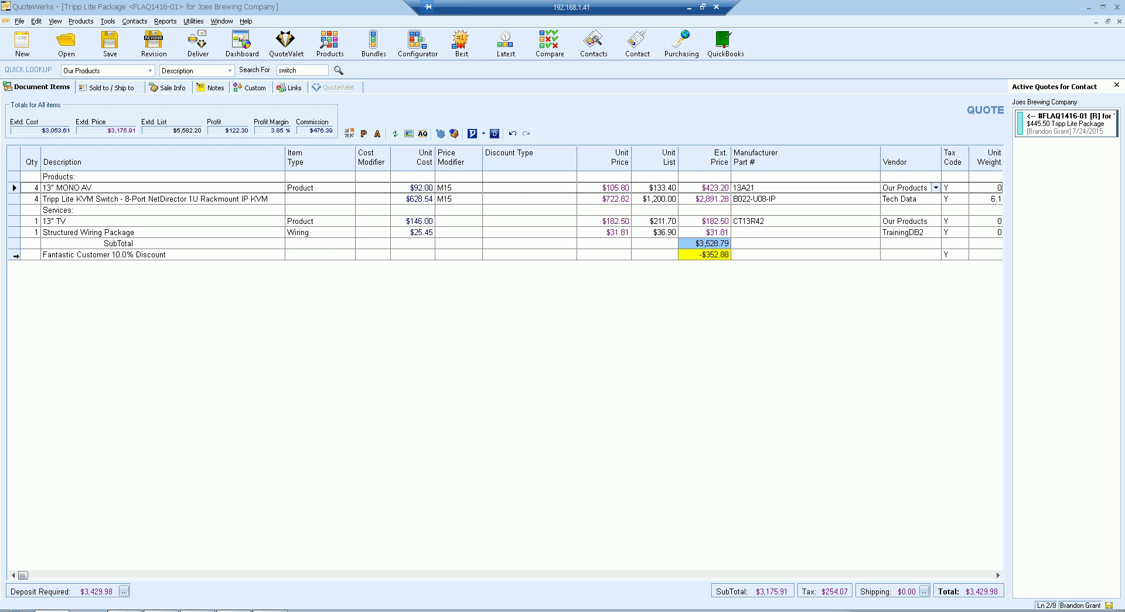
{"action": "left_click", "coordinate": [14, 255]}
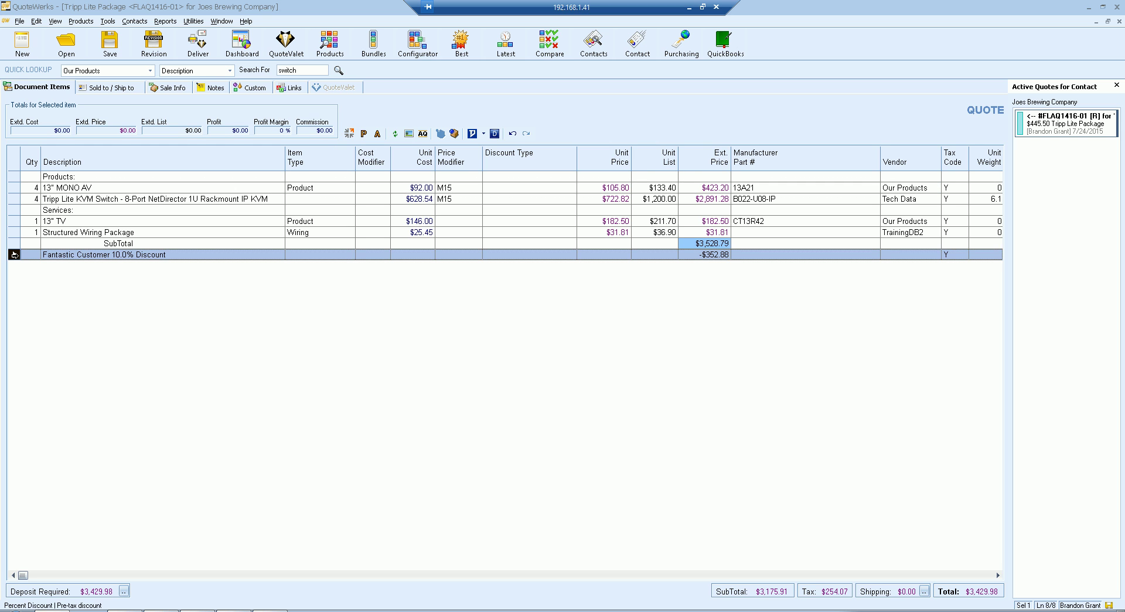
{"action": "key", "text": "Delete"}
- Add a 3% charge line beneath the SubTotal line and describe it as "Credit charge 3.0% Charge"
{"action": "right_click", "coordinate": [15, 246]}
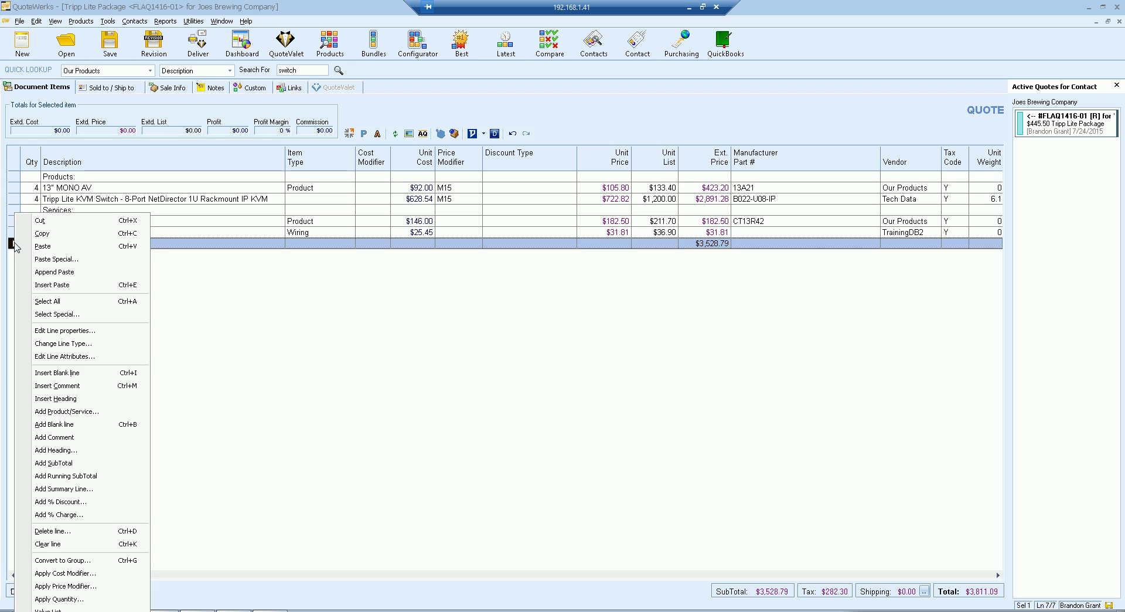
{"action": "left_click", "coordinate": [64, 514]}
{"action": "type", "text": "3"}
{"action": "key", "text": "Return"}
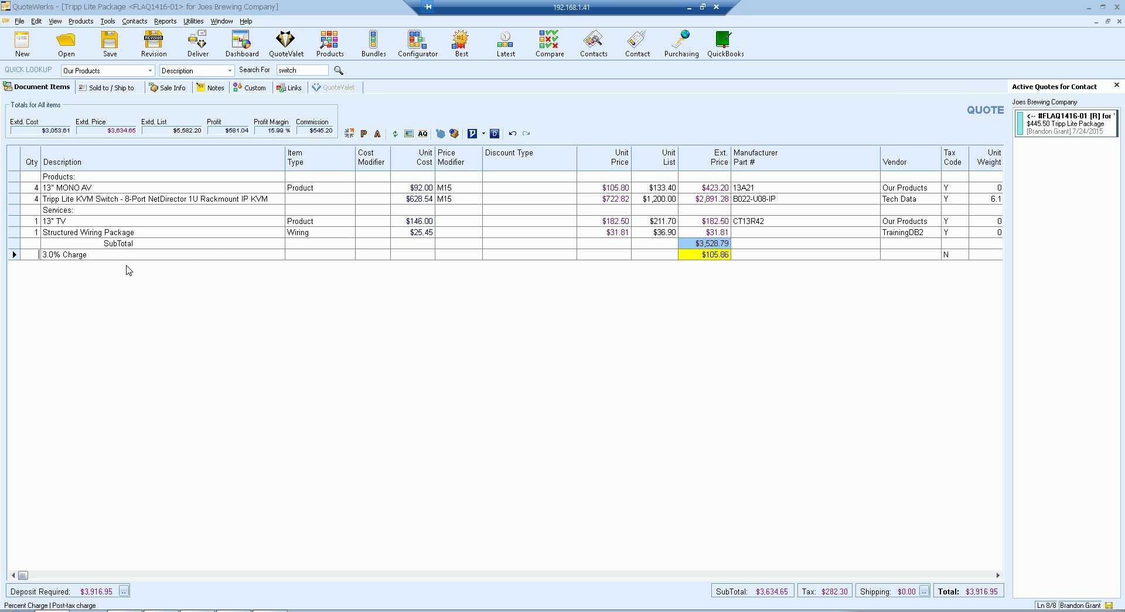
{"action": "left_click", "coordinate": [45, 253]}
{"action": "type", "text": "Credit charge"}
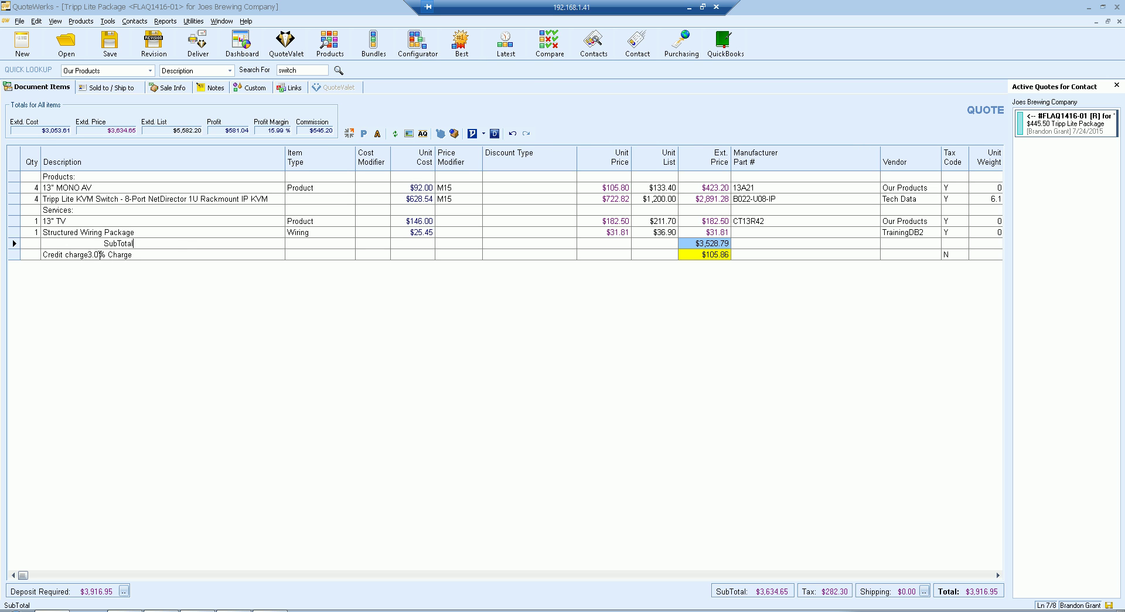
{"action": "left_click", "coordinate": [161, 241]}
- Delete the SubTotal and Credit charge lines together
{"action": "left_click", "coordinate": [14, 255]}
{"action": "left_click", "coordinate": [13, 243], "text": "shift"}
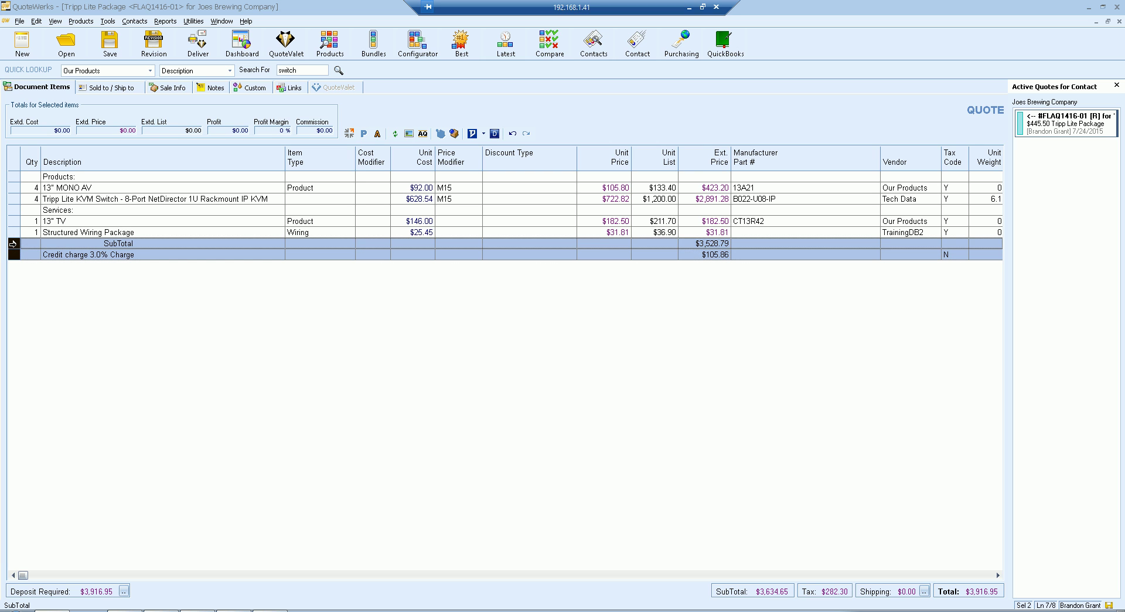
{"action": "key", "text": "Delete"}
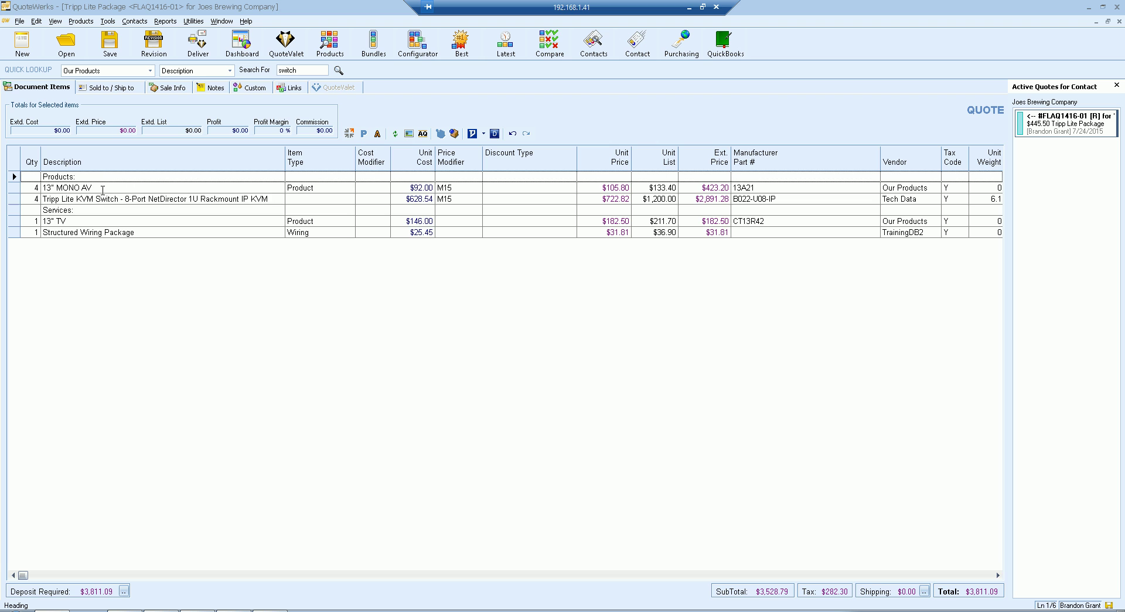
- Add a summary line named Summary that adds up ExtendedPrice where ItemType equals Product, multiplied by 10%
{"action": "left_click", "coordinate": [117, 177]}
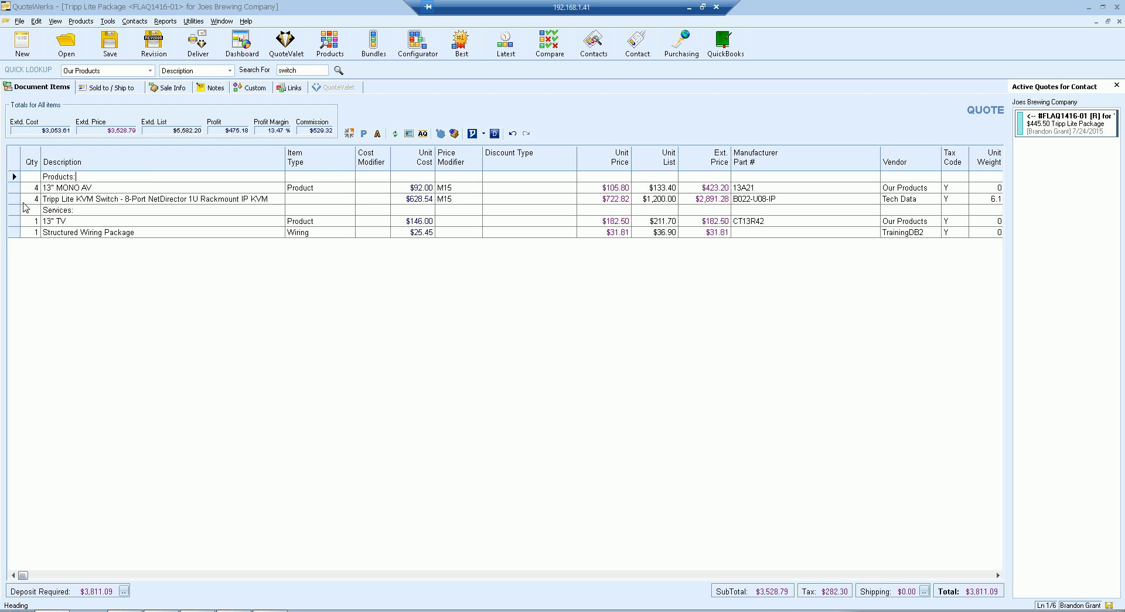
{"action": "right_click", "coordinate": [12, 181]}
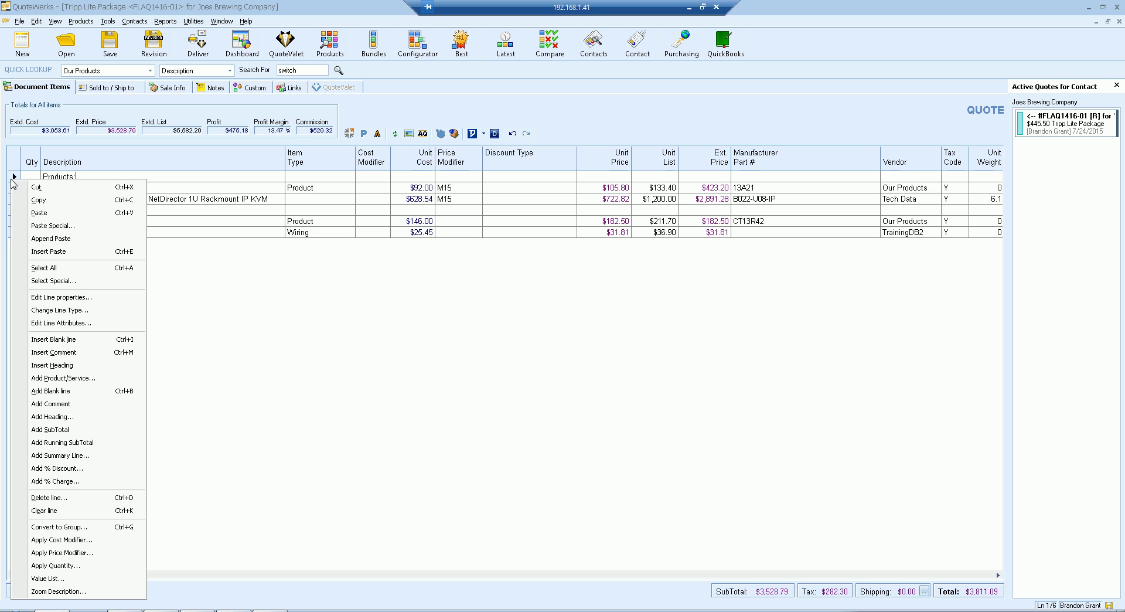
{"action": "left_click", "coordinate": [103, 460]}
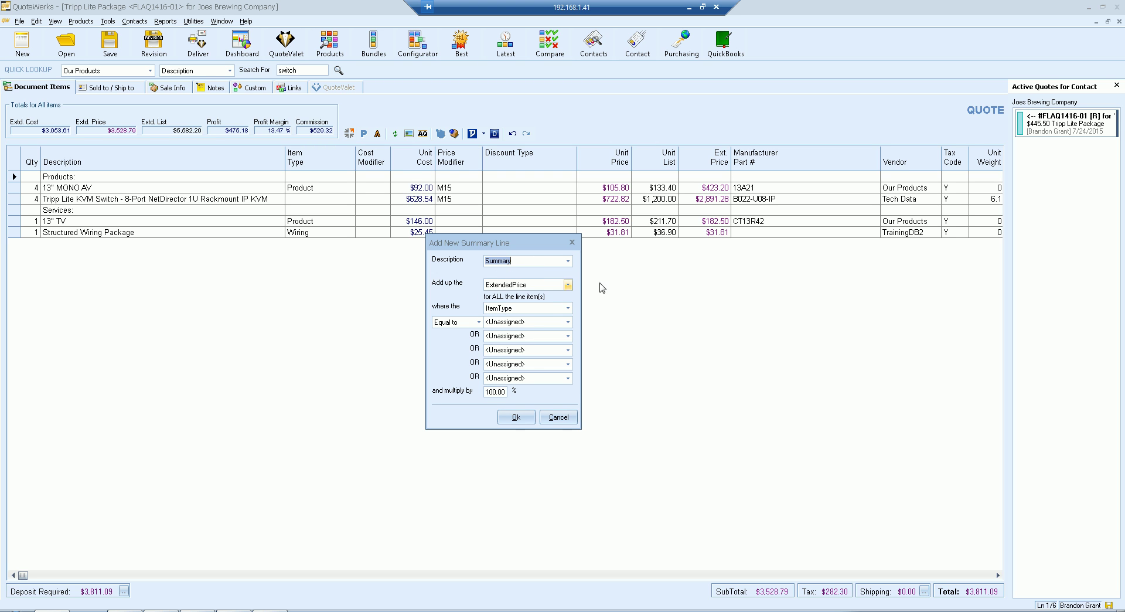
{"action": "left_click", "coordinate": [534, 309]}
{"action": "left_click", "coordinate": [534, 308]}
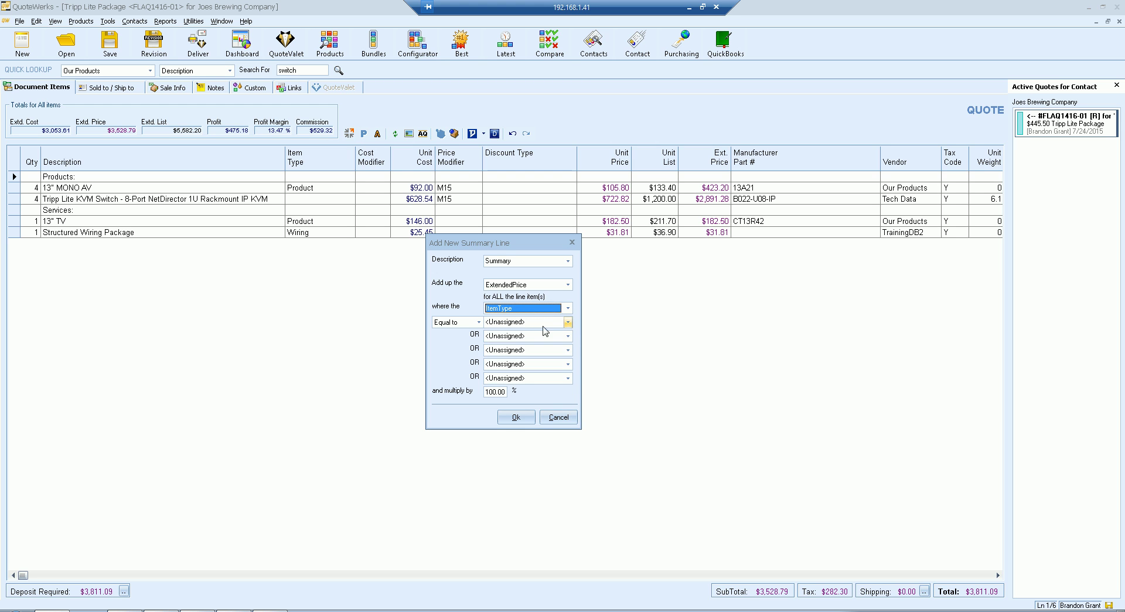
{"action": "left_click", "coordinate": [567, 321]}
{"action": "left_click", "coordinate": [498, 333]}
{"action": "left_click", "coordinate": [497, 391]}
{"action": "left_click_drag", "start_coordinate": [498, 392], "coordinate": [465, 392]}
{"action": "type", "text": "10"}
{"action": "key", "text": "Delete"}
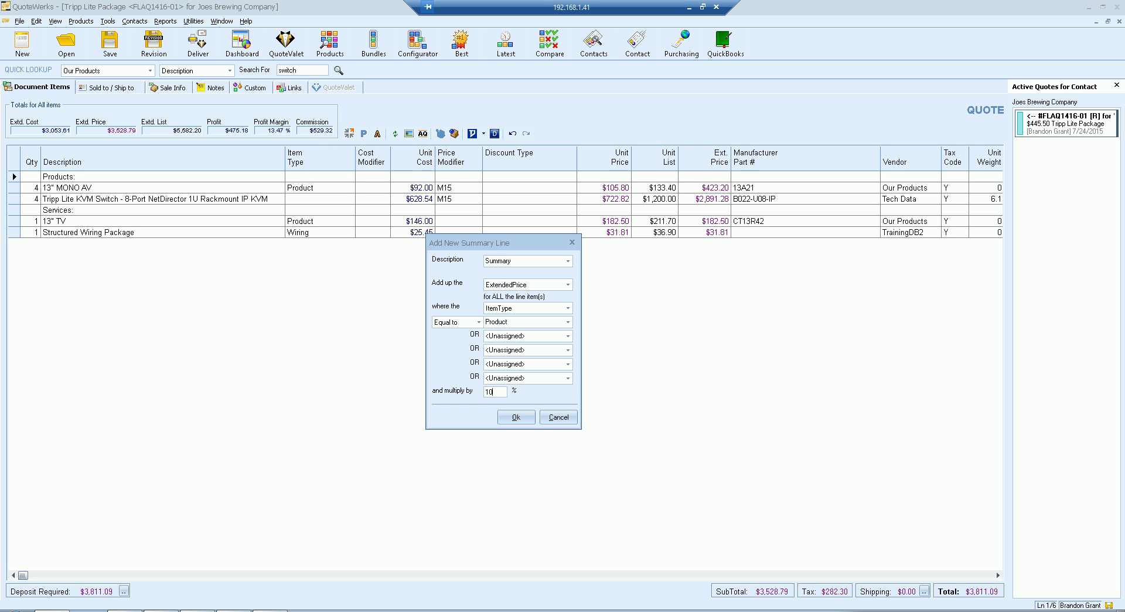
{"action": "left_click", "coordinate": [514, 417]}
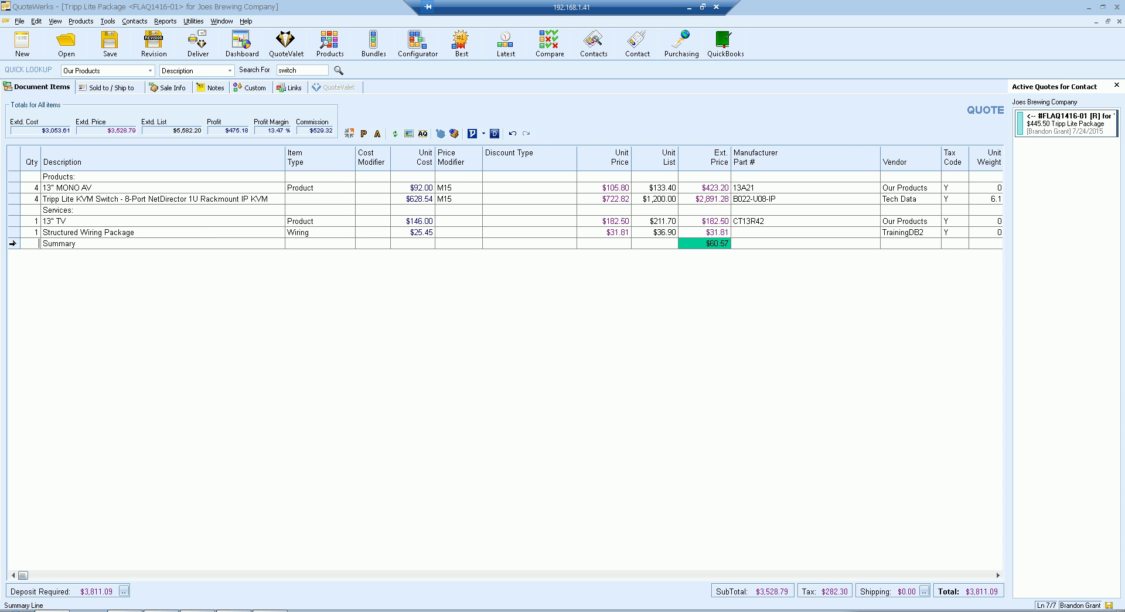
- Delete the Summary line at the end of the quote
{"action": "left_click", "coordinate": [13, 243]}
{"action": "key", "text": "Delete"}
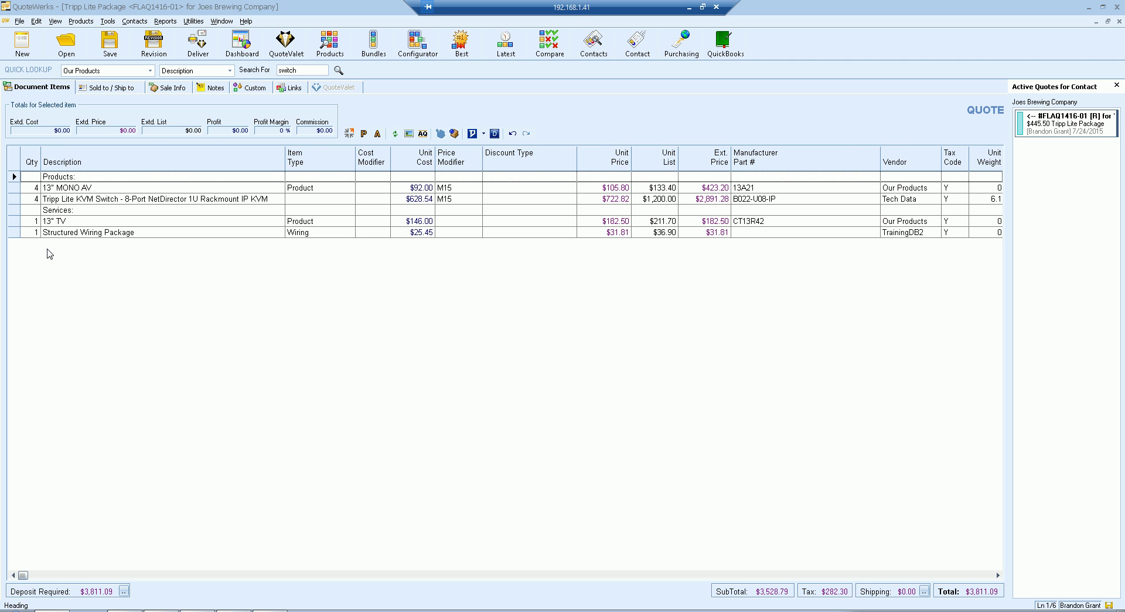
- Look up the available item types for the Structured Wiring Package line without changing it
{"action": "left_click", "coordinate": [323, 232]}
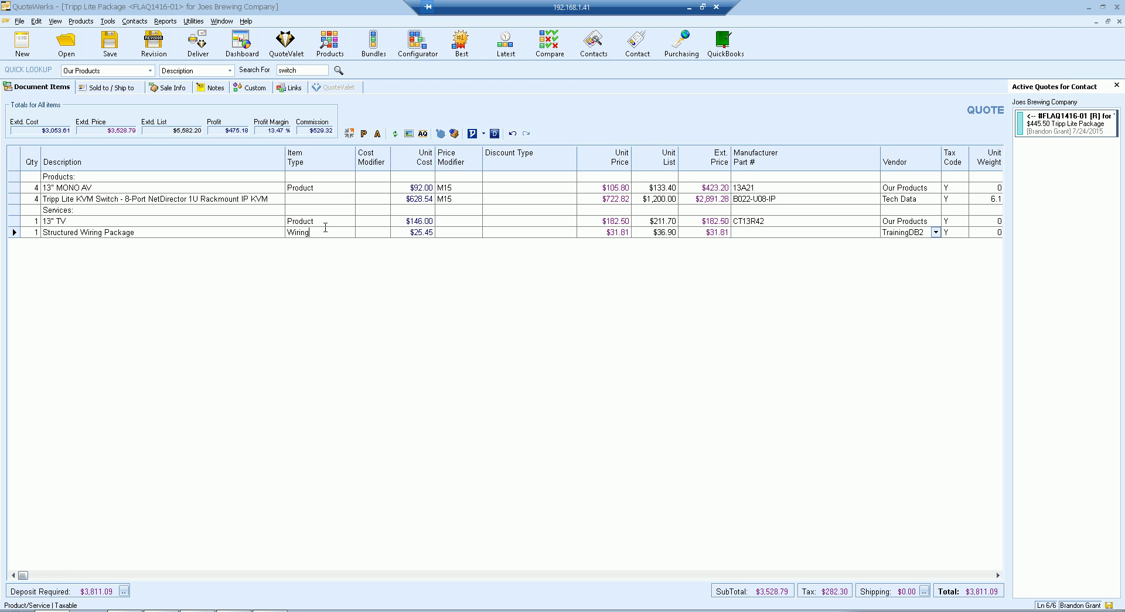
{"action": "key", "text": "F2"}
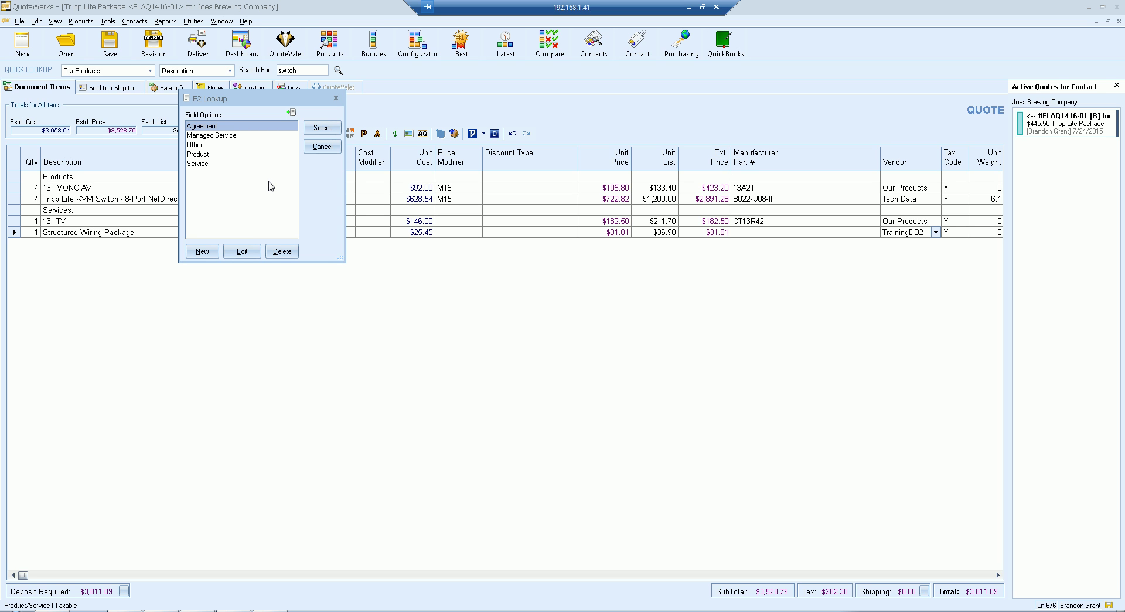
{"action": "left_click", "coordinate": [322, 147]}
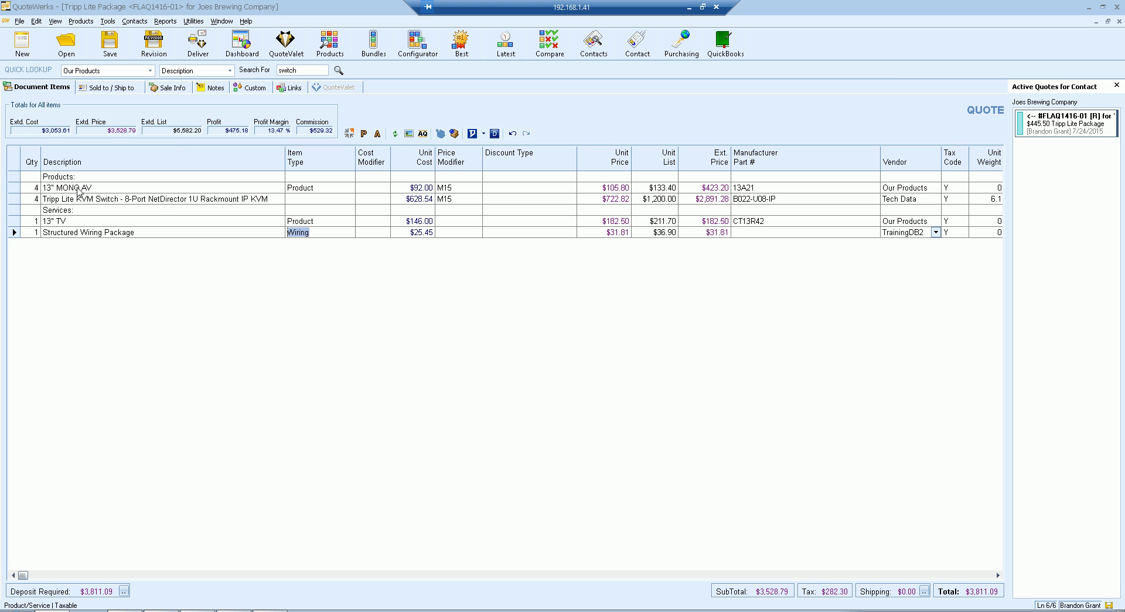
- In the line attributes of the 13" MONO AV item, set Is Optional to Yes and mark it as selected
{"action": "left_click", "coordinate": [14, 187]}
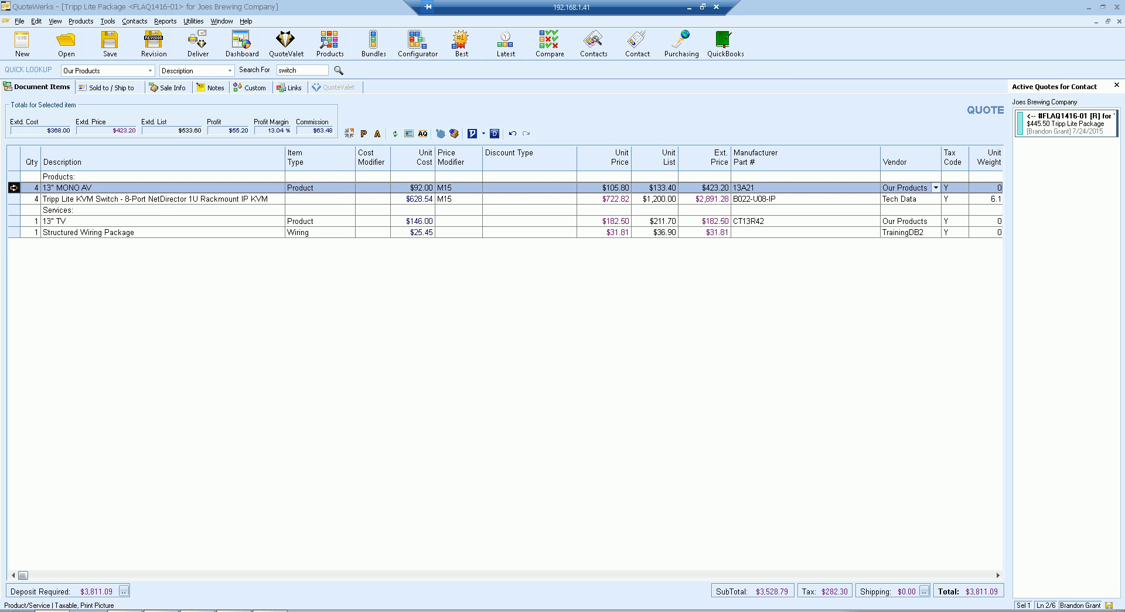
{"action": "right_click", "coordinate": [15, 189]}
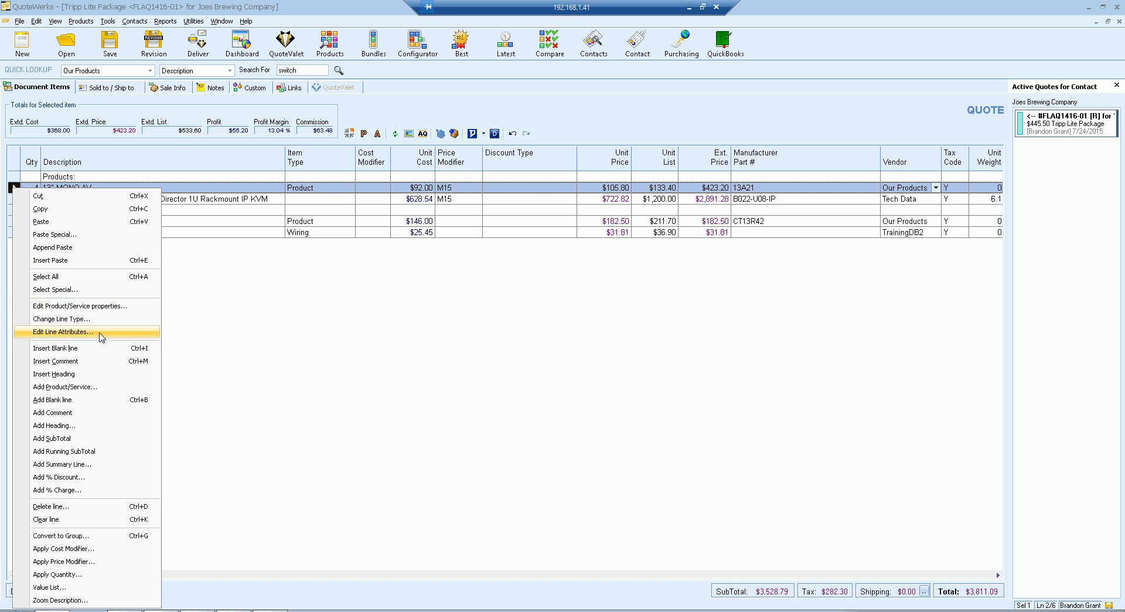
{"action": "left_click", "coordinate": [231, 311]}
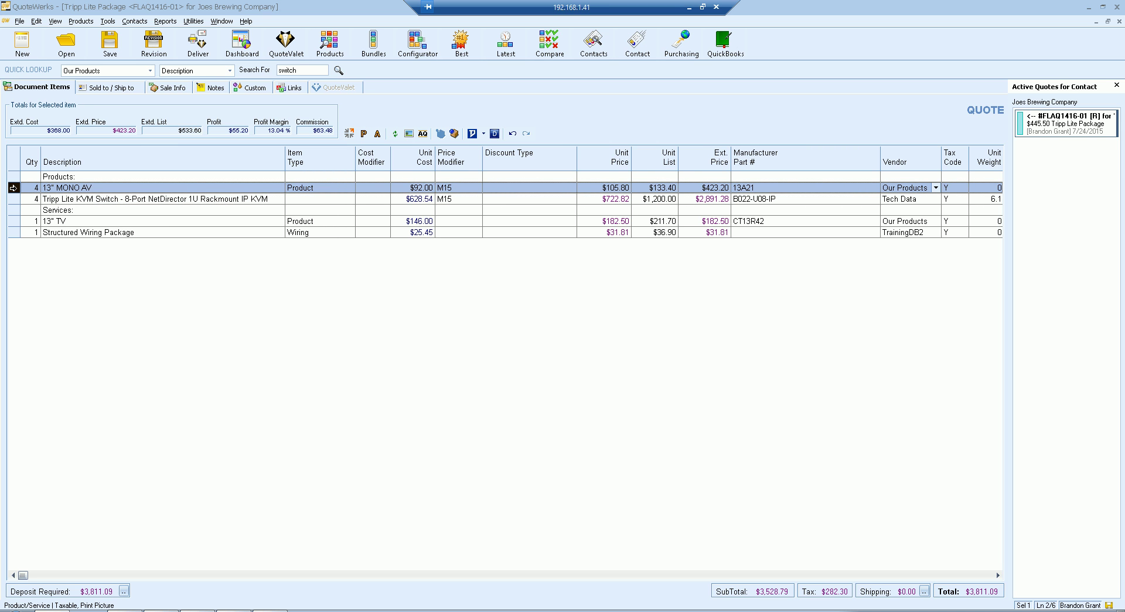
{"action": "right_click", "coordinate": [13, 188]}
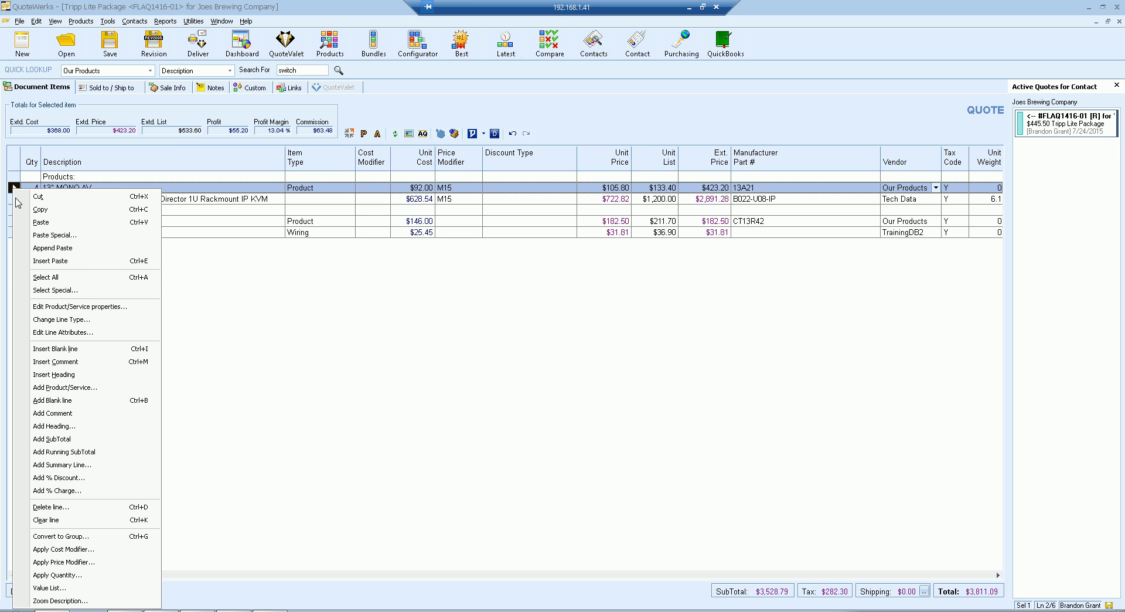
{"action": "left_click", "coordinate": [145, 337]}
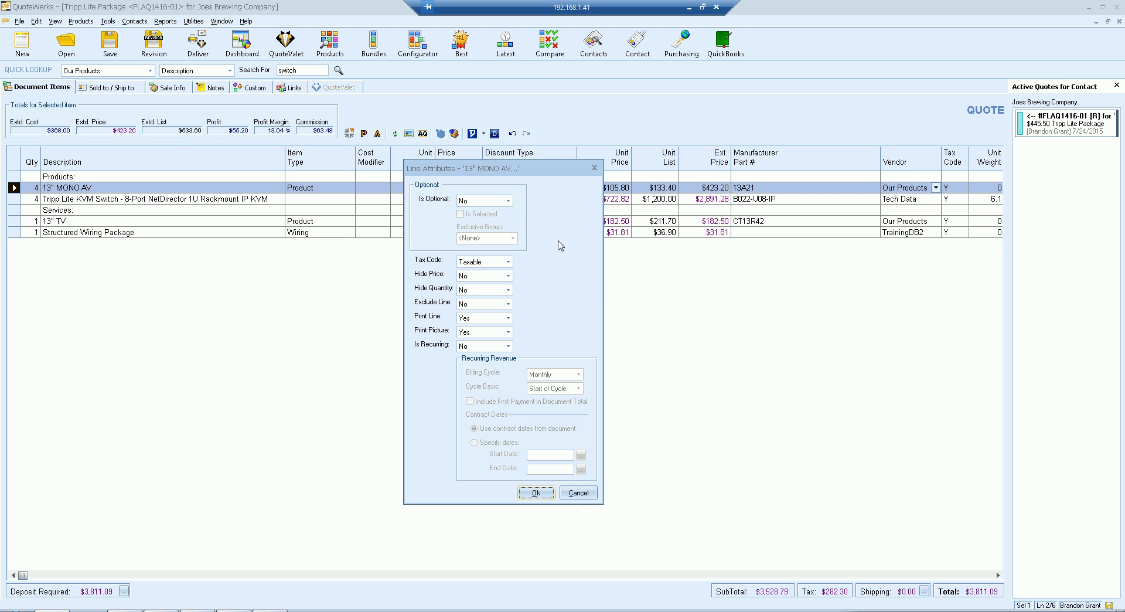
{"action": "left_click", "coordinate": [507, 201]}
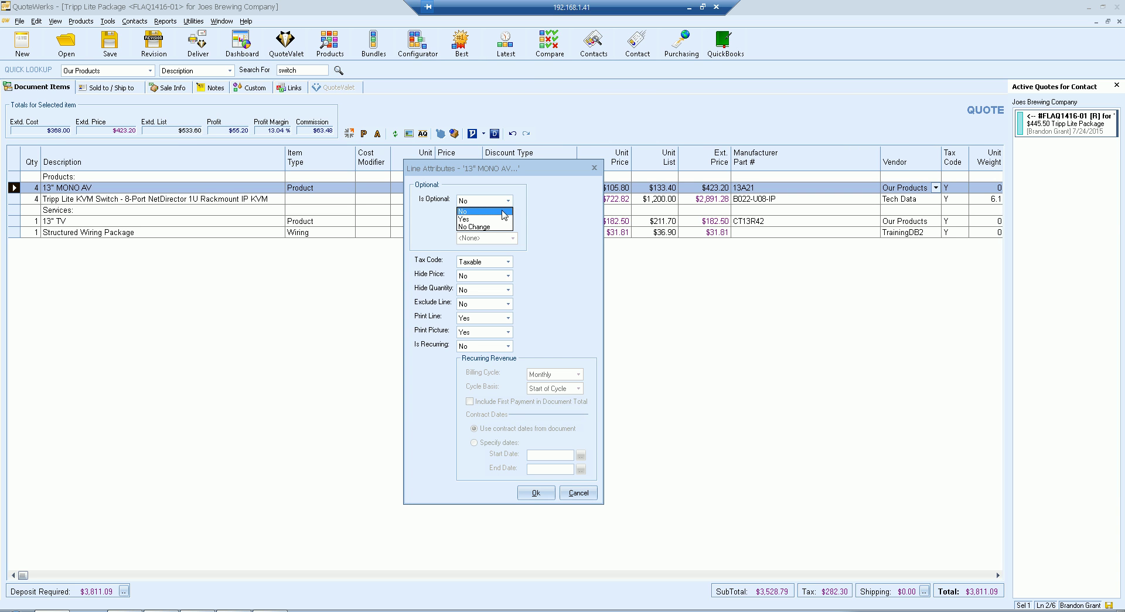
{"action": "left_click", "coordinate": [503, 219]}
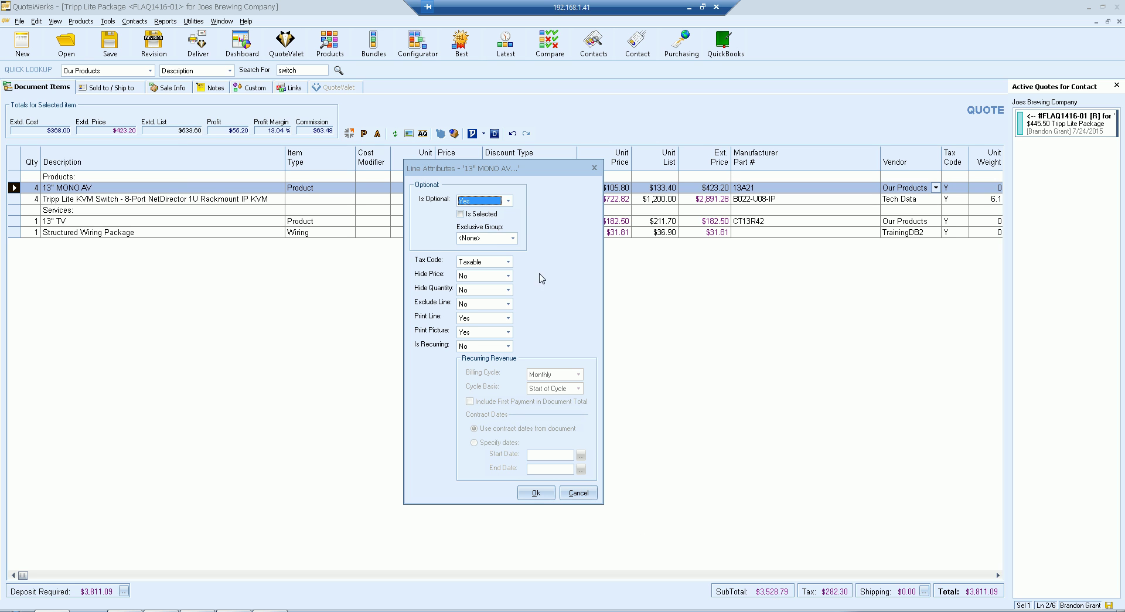
{"action": "left_click", "coordinate": [460, 214]}
{"action": "left_click", "coordinate": [460, 214]}
{"action": "left_click", "coordinate": [461, 215]}
- Try "Group" as the 13" MONO AV line's exclusive group name and reset the exclusive group to <None>
{"action": "left_click", "coordinate": [485, 239]}
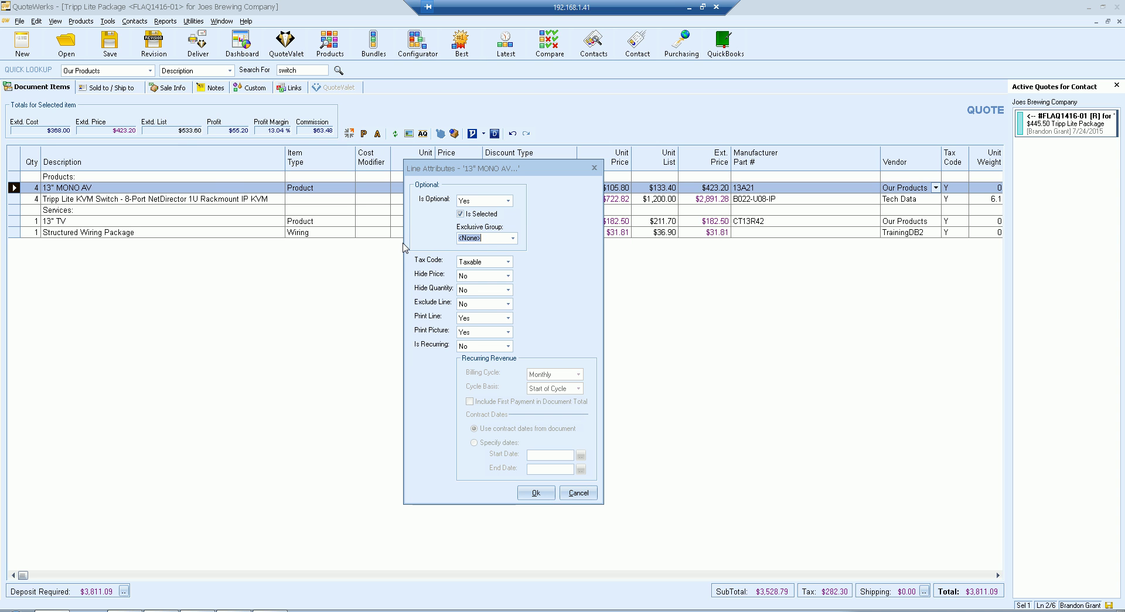
{"action": "type", "text": "2ht"}
{"action": "key", "text": "BackSpace"}
{"action": "key", "text": "BackSpace"}
{"action": "key", "text": "BackSpace"}
{"action": "type", "text": "Group"}
{"action": "left_click", "coordinate": [477, 241]}
{"action": "left_click", "coordinate": [513, 239]}
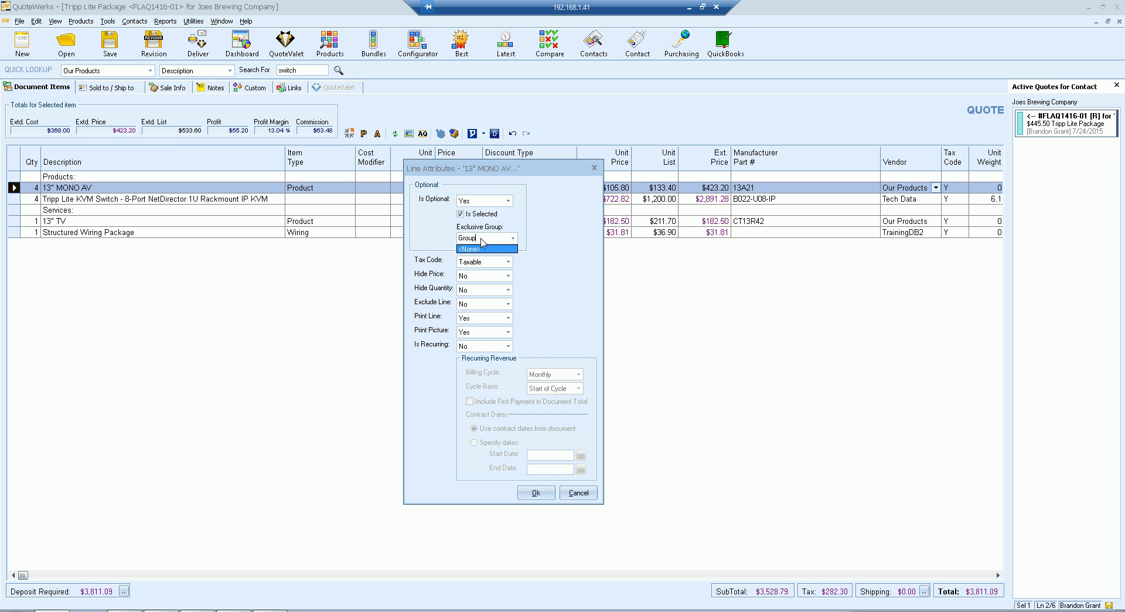
{"action": "left_click", "coordinate": [492, 239]}
{"action": "left_click", "coordinate": [513, 239]}
{"action": "left_click", "coordinate": [554, 241]}
{"action": "left_click", "coordinate": [501, 239]}
{"action": "left_click", "coordinate": [492, 248]}
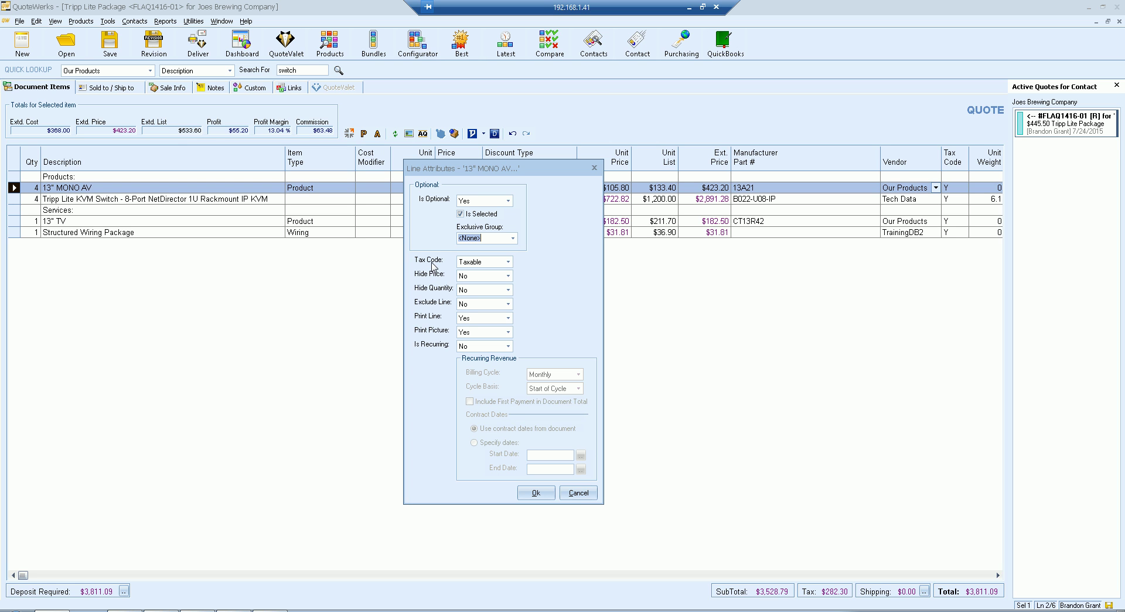
- Look up the available options for tax code, hide price, hide quantity and print line in the 13" MONO AV line attributes
{"action": "left_click", "coordinate": [508, 263]}
{"action": "left_click", "coordinate": [509, 265]}
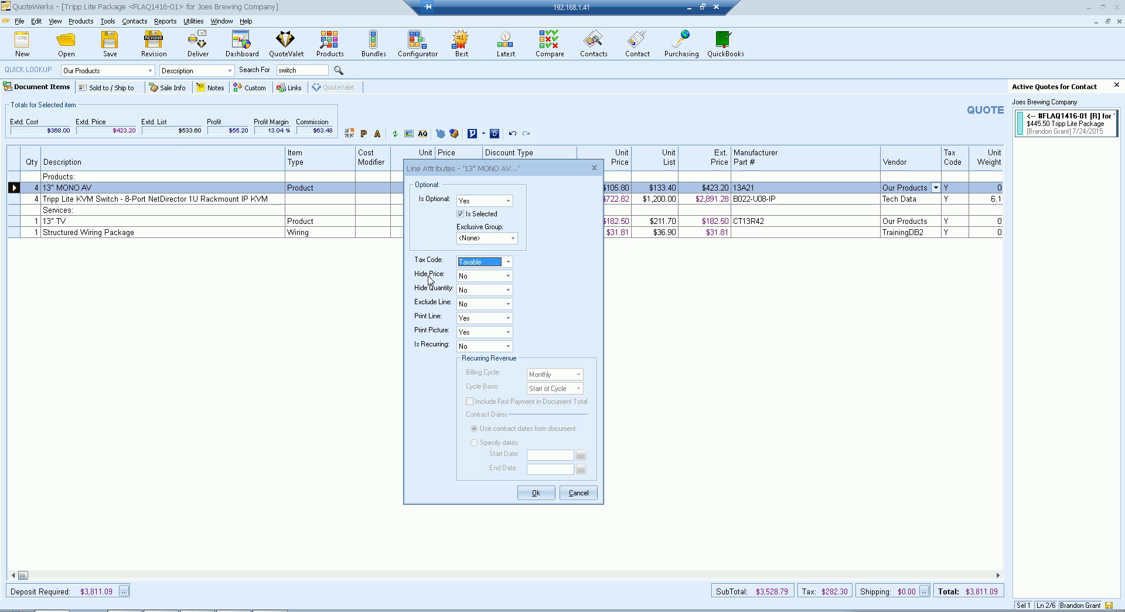
{"action": "left_click", "coordinate": [508, 276]}
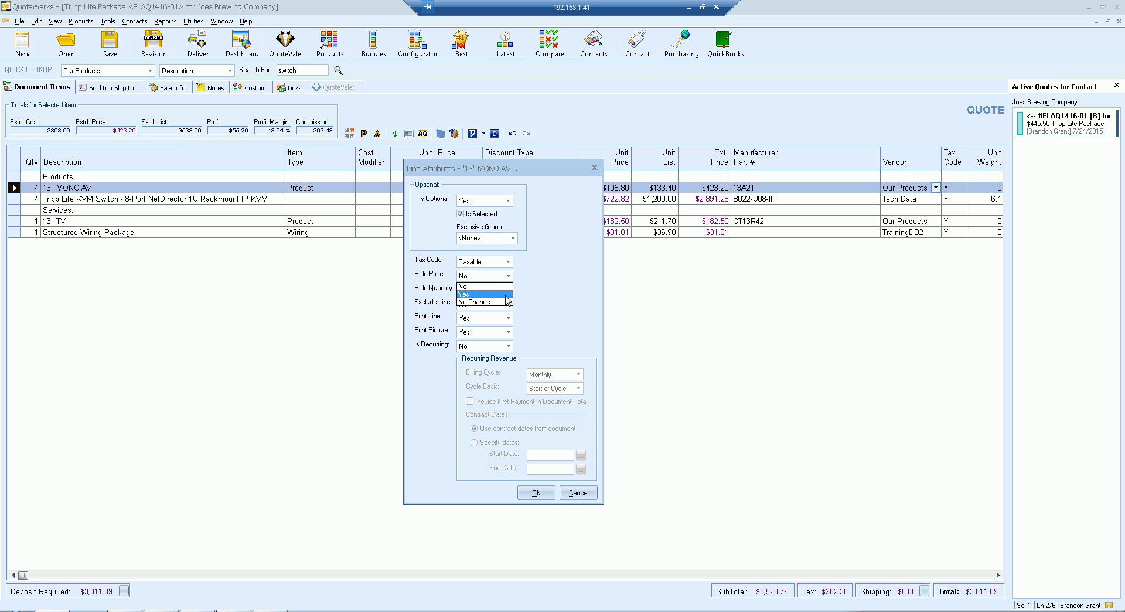
{"action": "left_click", "coordinate": [508, 286]}
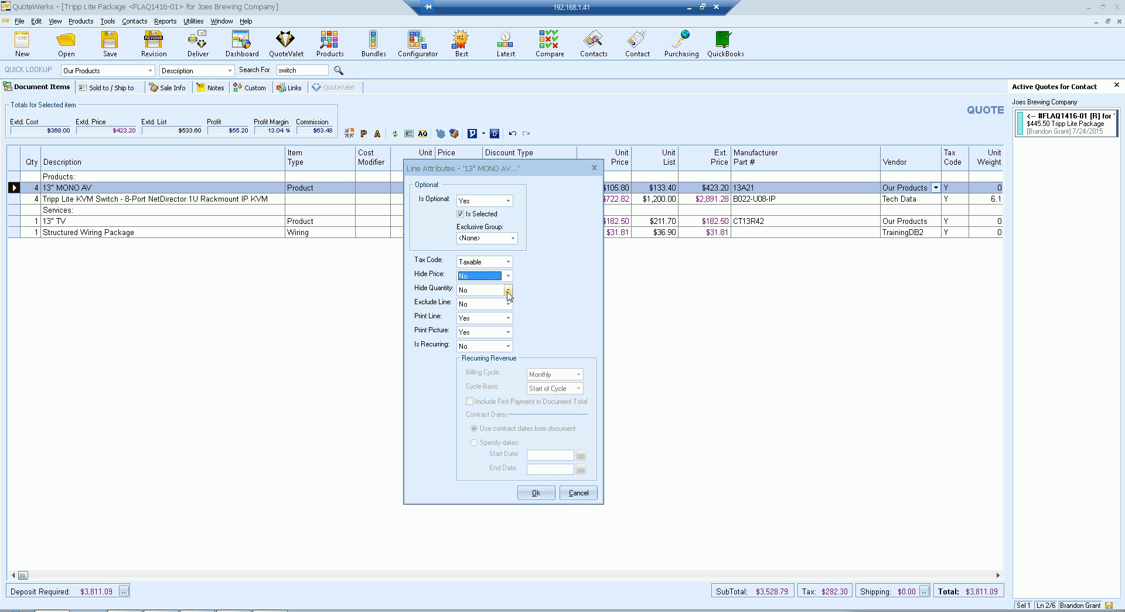
{"action": "left_click", "coordinate": [508, 291]}
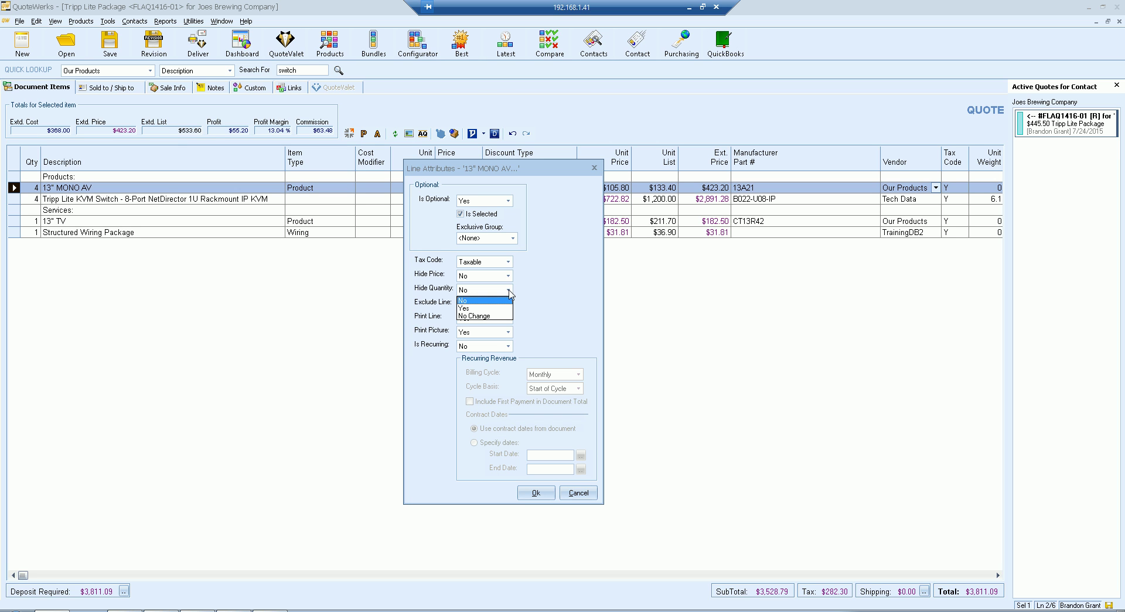
{"action": "left_click", "coordinate": [532, 295]}
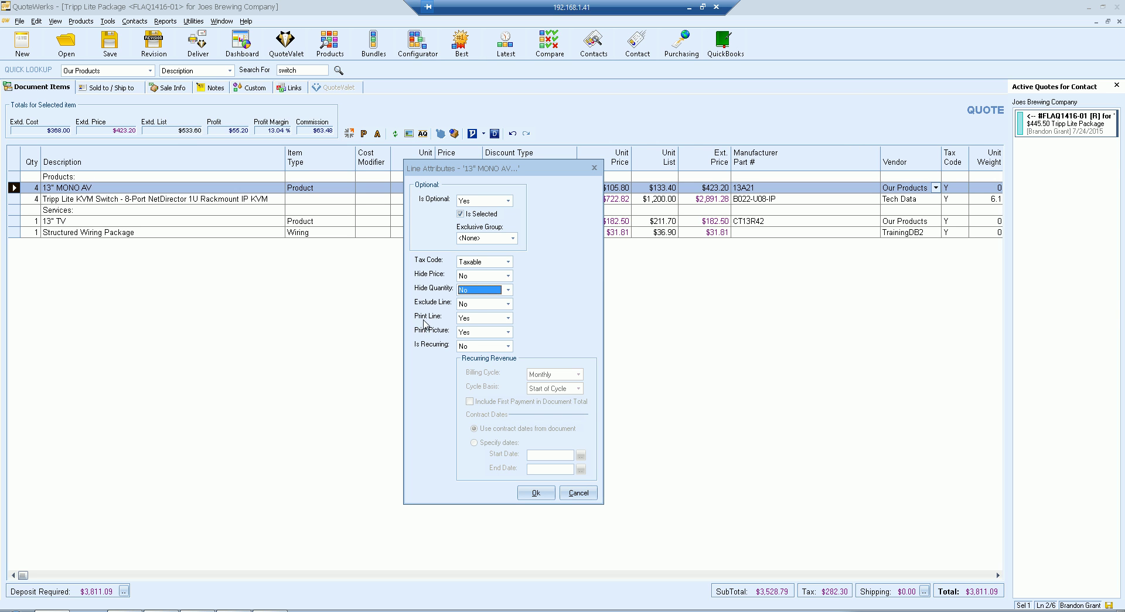
{"action": "left_click", "coordinate": [508, 318]}
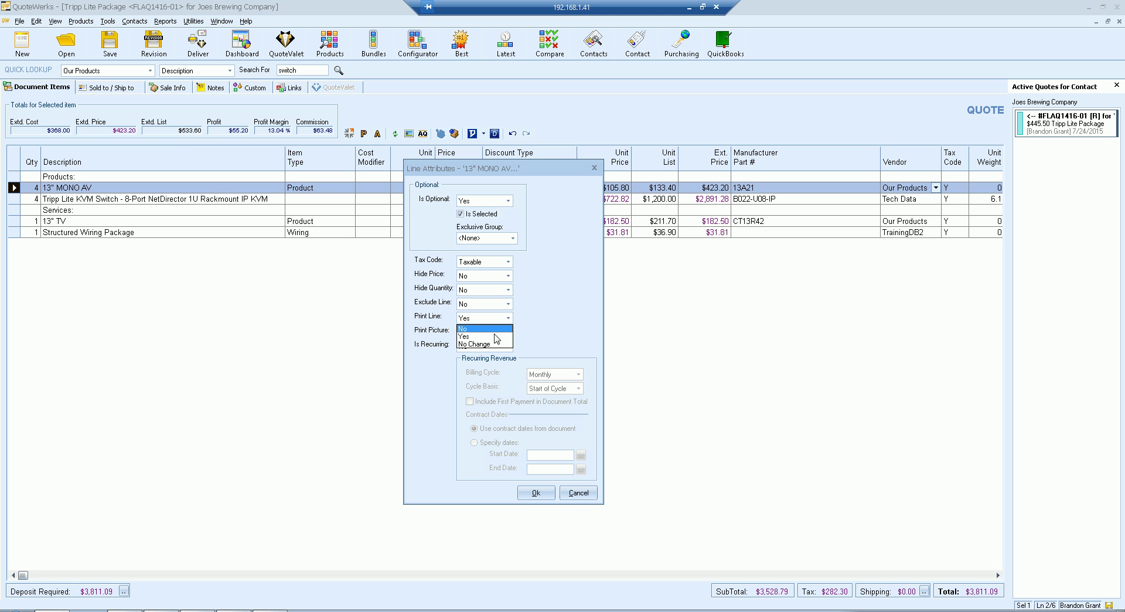
{"action": "left_click", "coordinate": [502, 337]}
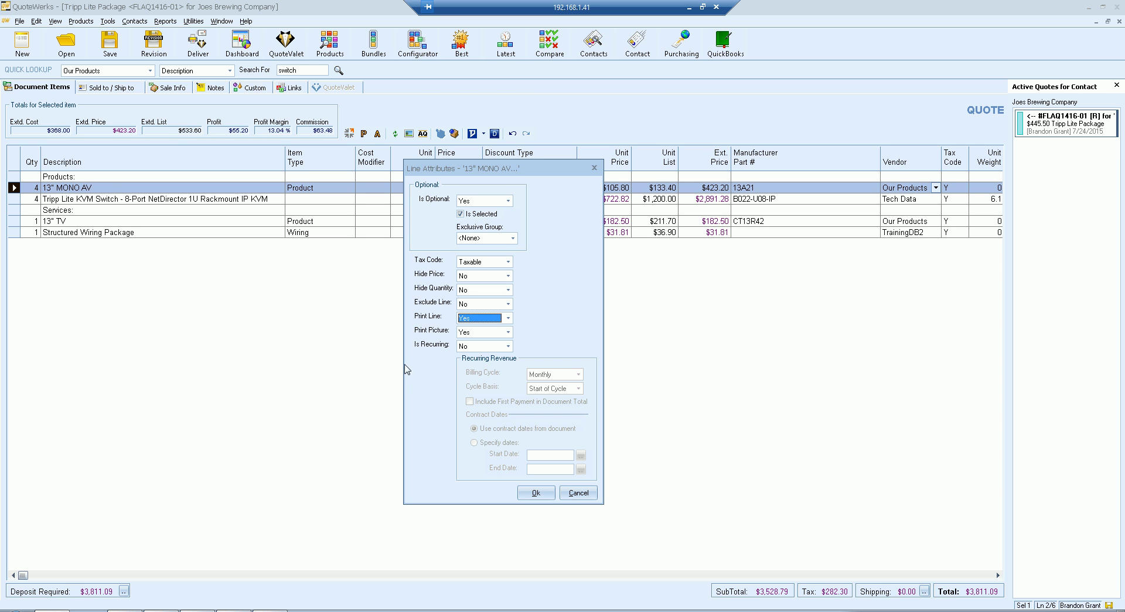
- Make the 13" MONO AV line recurring with Monthly billing, a Specific Date cycle basis and the first payment included in the document total
{"action": "left_click", "coordinate": [484, 348]}
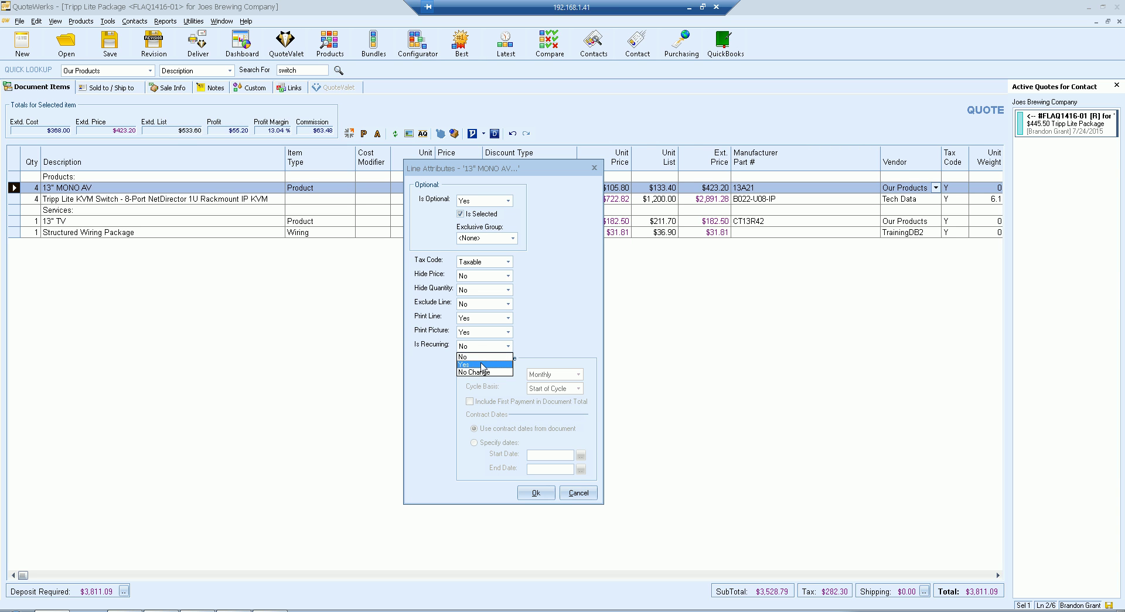
{"action": "left_click", "coordinate": [476, 364]}
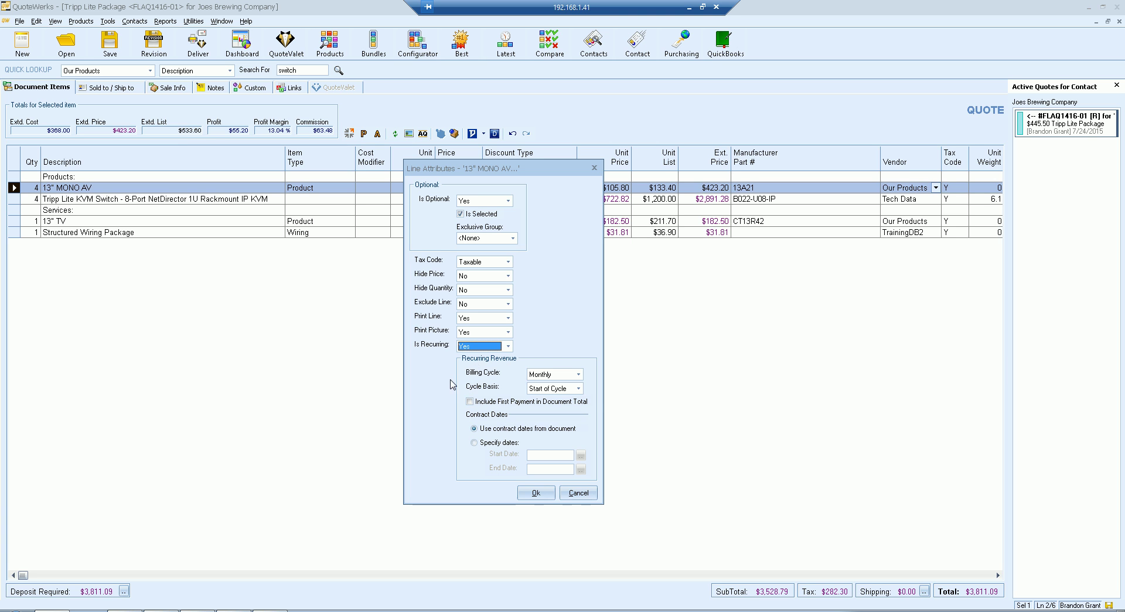
{"action": "left_click", "coordinate": [578, 376]}
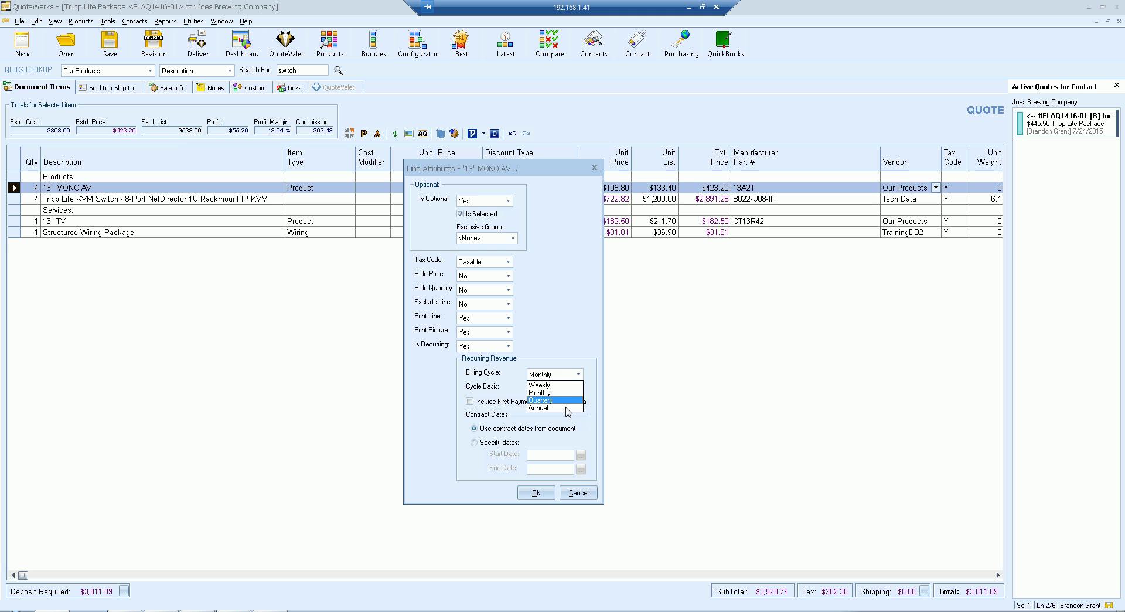
{"action": "left_click", "coordinate": [547, 392]}
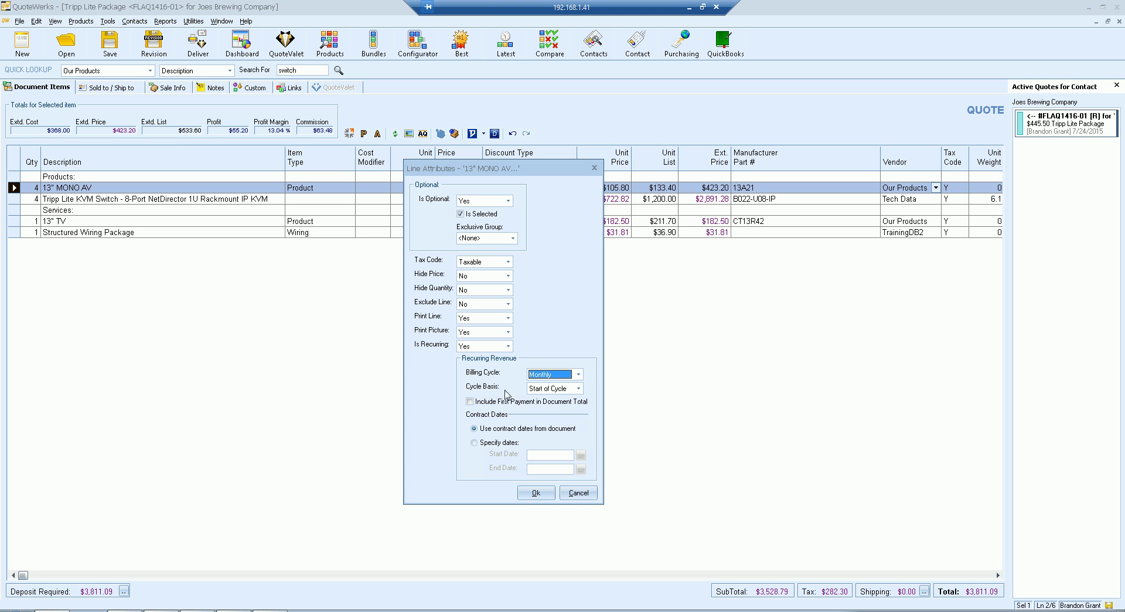
{"action": "left_click", "coordinate": [578, 389]}
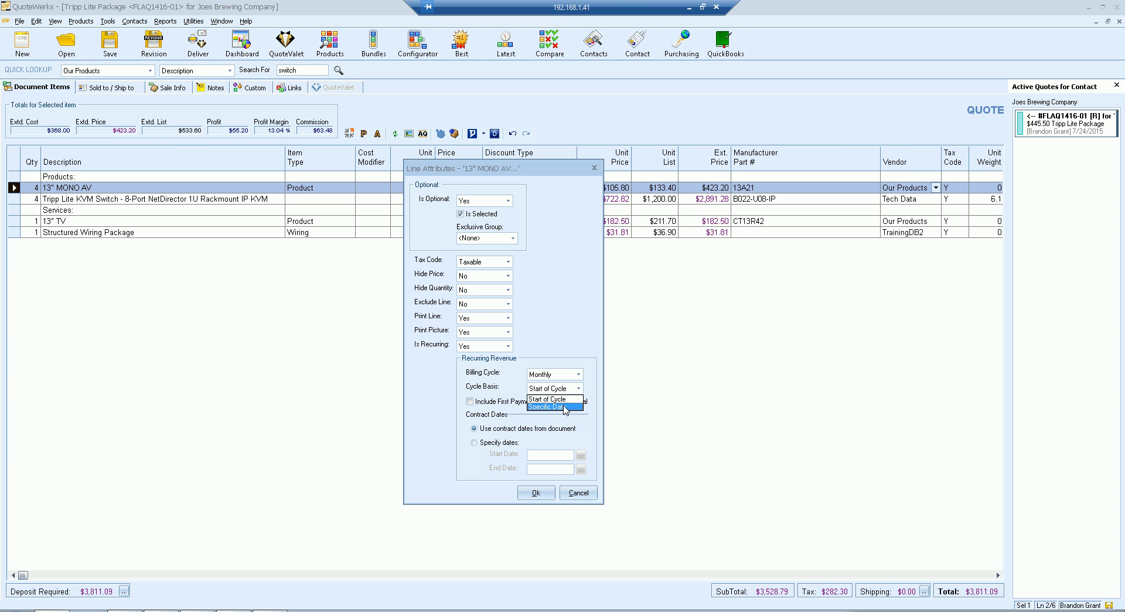
{"action": "left_click", "coordinate": [563, 406]}
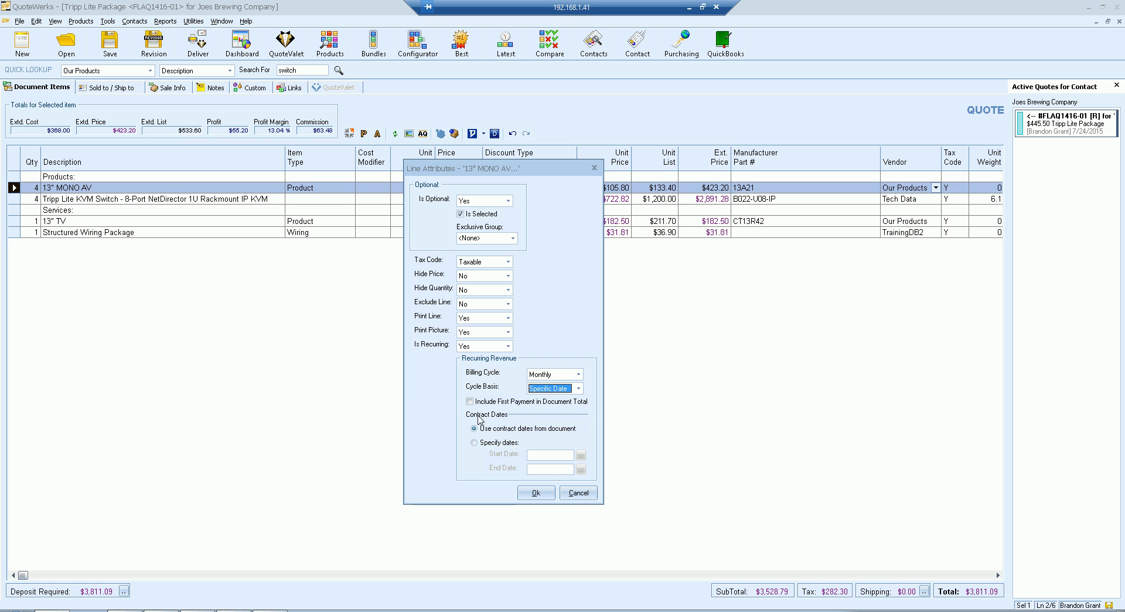
{"action": "left_click", "coordinate": [487, 408]}
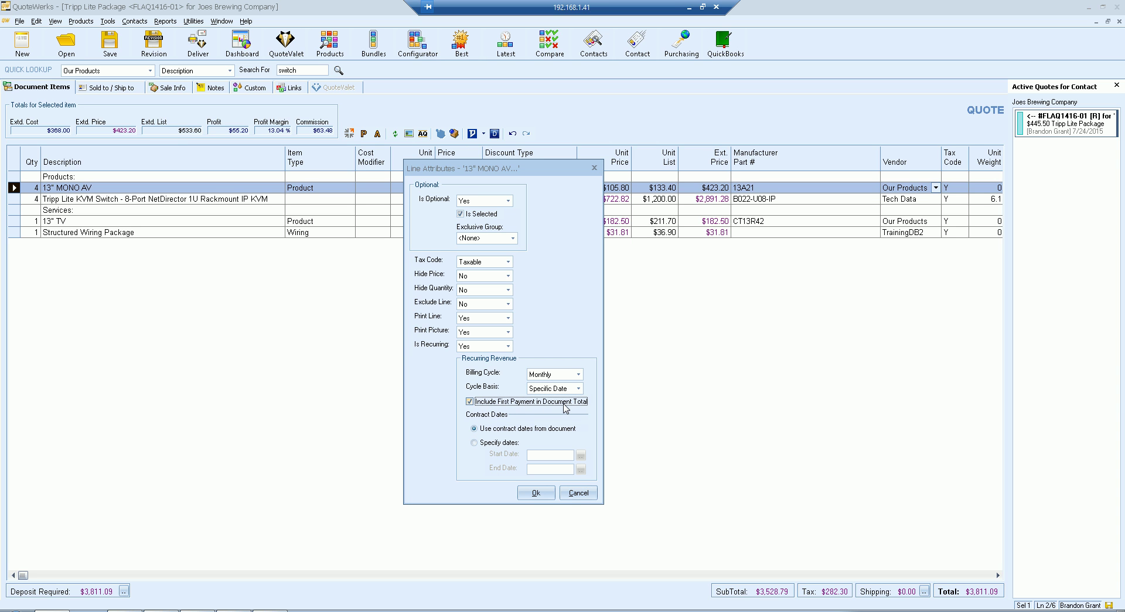
{"action": "left_click", "coordinate": [530, 404]}
{"action": "left_click", "coordinate": [498, 404]}
{"action": "left_click", "coordinate": [506, 404]}
{"action": "left_click", "coordinate": [501, 403]}
- Try No Change and Yes as the Hide Price setting of the 13" MONO AV line
{"action": "left_click", "coordinate": [507, 276]}
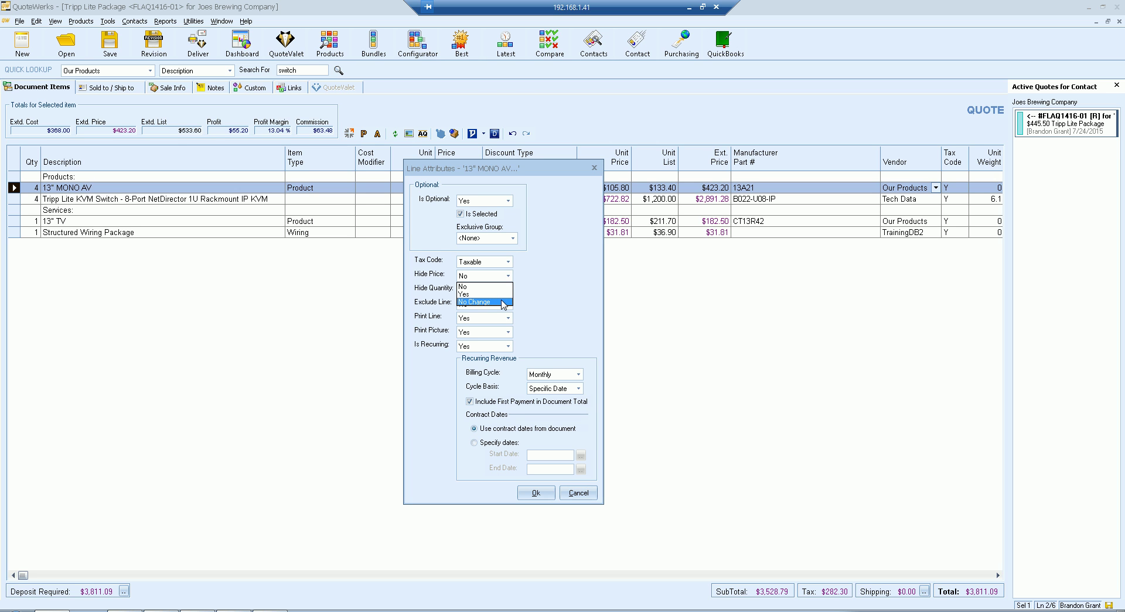
{"action": "left_click", "coordinate": [495, 287]}
{"action": "left_click", "coordinate": [507, 275]}
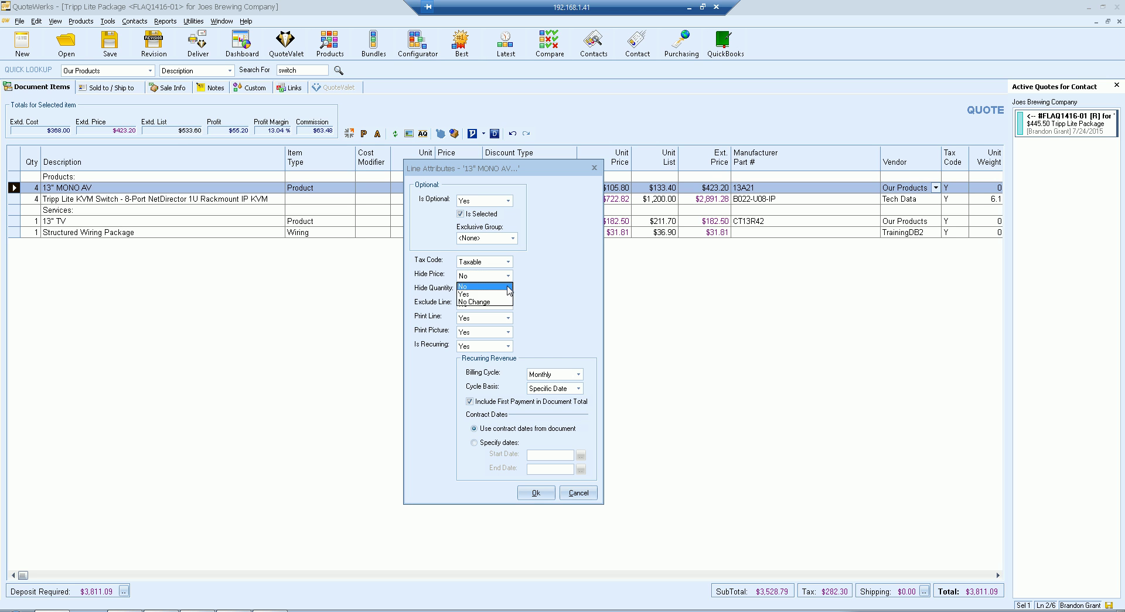
{"action": "left_click", "coordinate": [501, 298]}
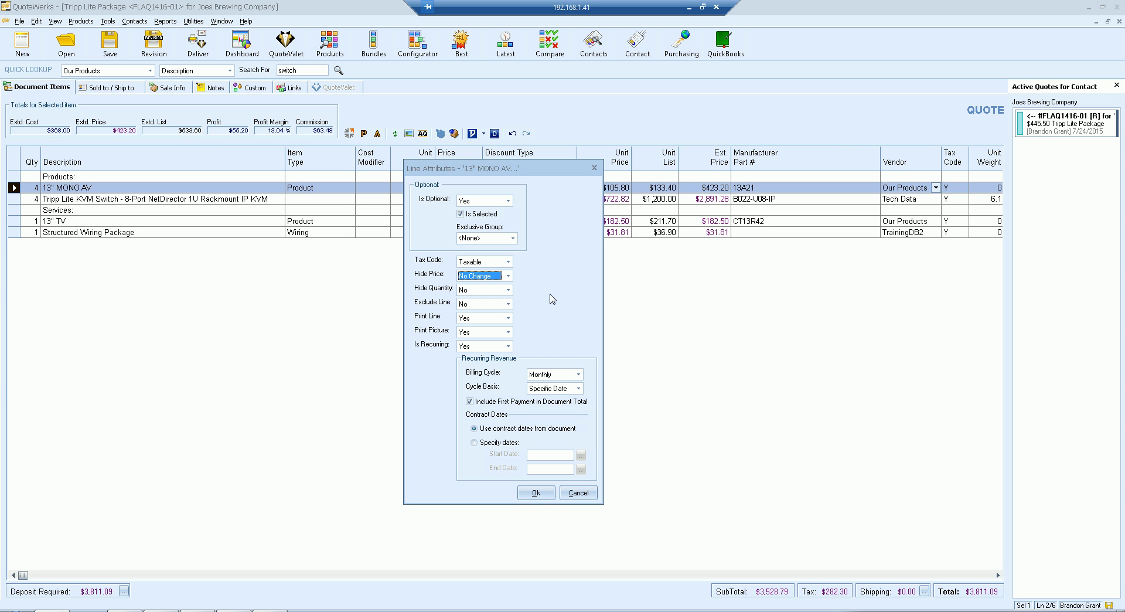
{"action": "left_click", "coordinate": [508, 275]}
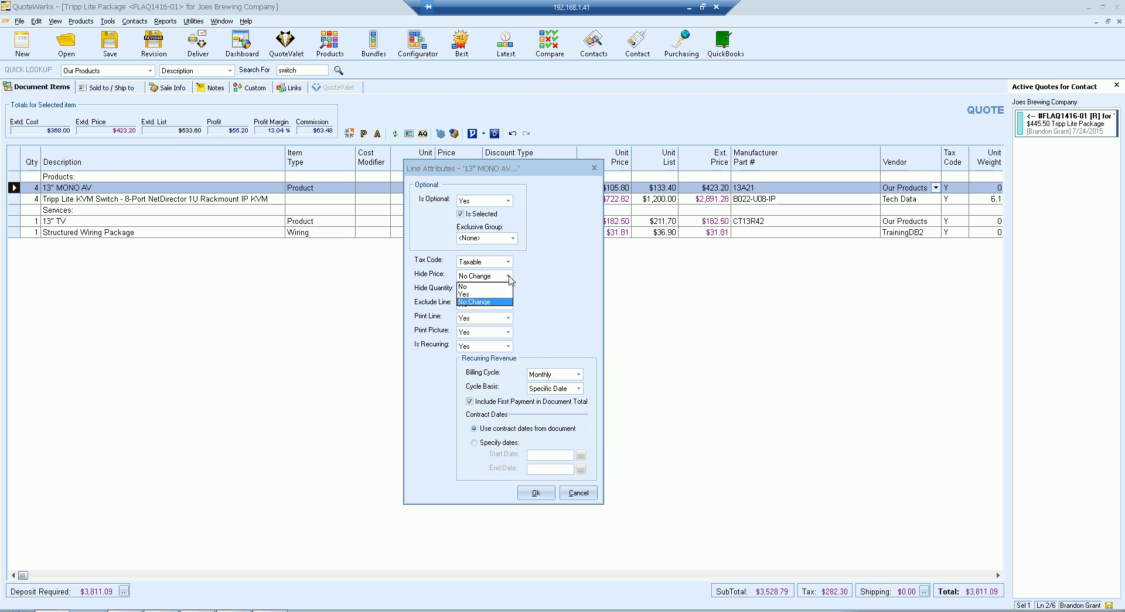
{"action": "left_click", "coordinate": [496, 282]}
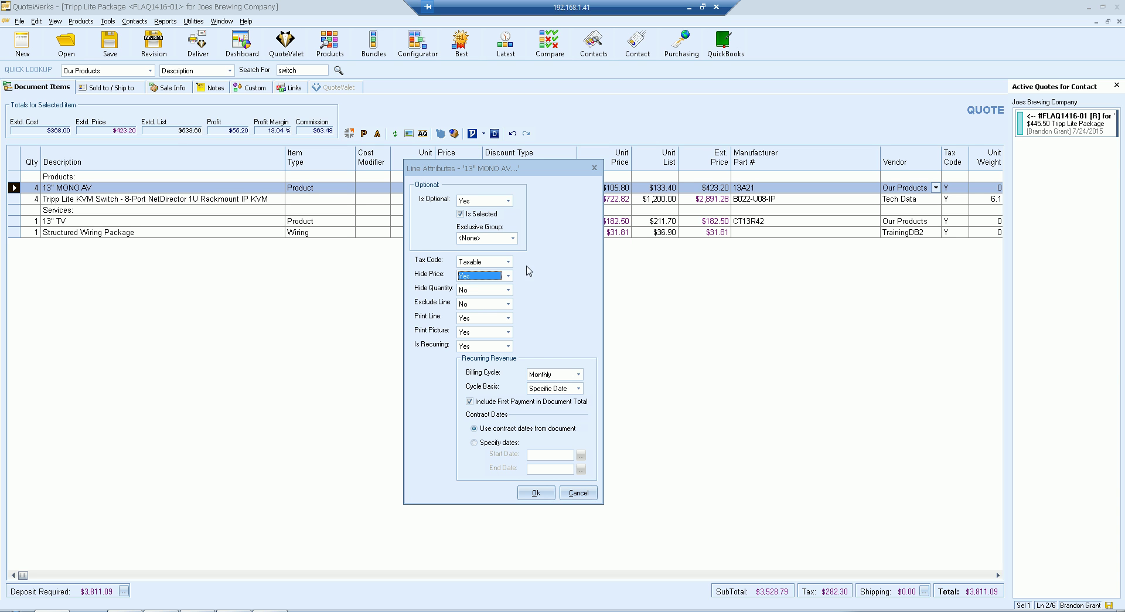
{"action": "left_click", "coordinate": [508, 275]}
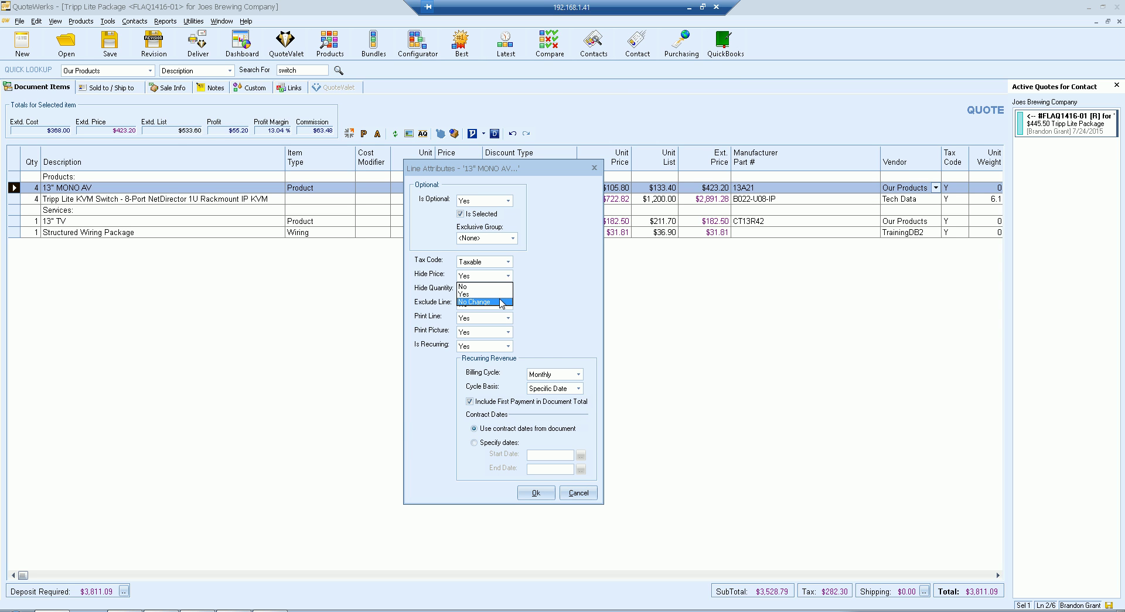
{"action": "left_click", "coordinate": [541, 285]}
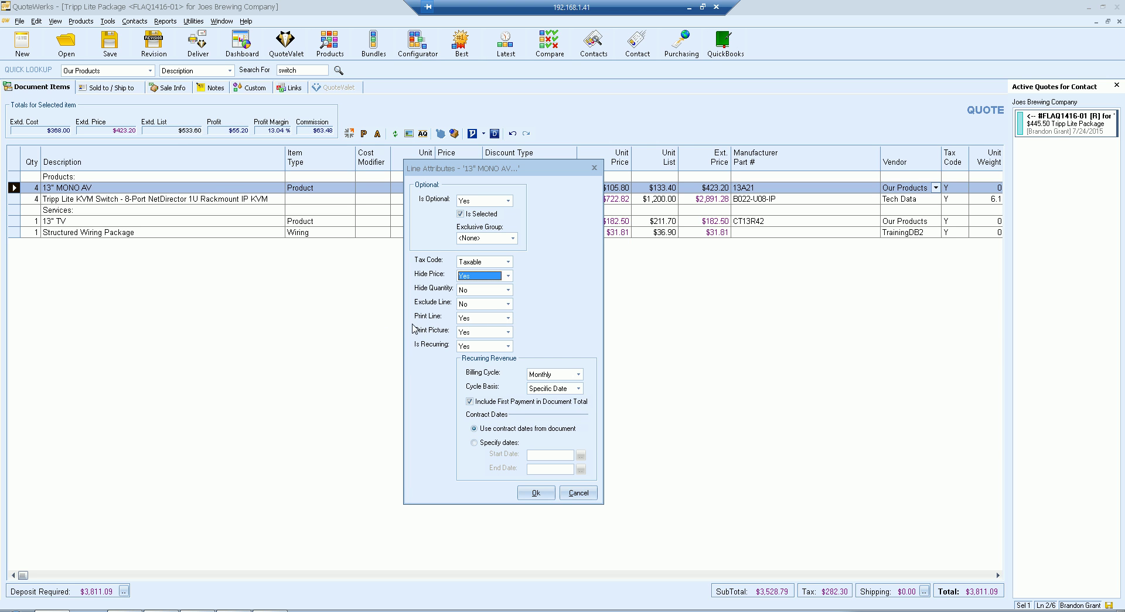
- Set both Tax Code and Hide Price to No Change in the 13" MONO AV line attributes
{"action": "left_click", "coordinate": [508, 261]}
{"action": "left_click", "coordinate": [504, 282]}
{"action": "left_click", "coordinate": [508, 275]}
{"action": "left_click", "coordinate": [503, 297]}
- Specify the recurring contract dates with start date 7/24/2015 and end date 7/30/2015, and apply the line attributes
{"action": "left_click", "coordinate": [554, 429]}
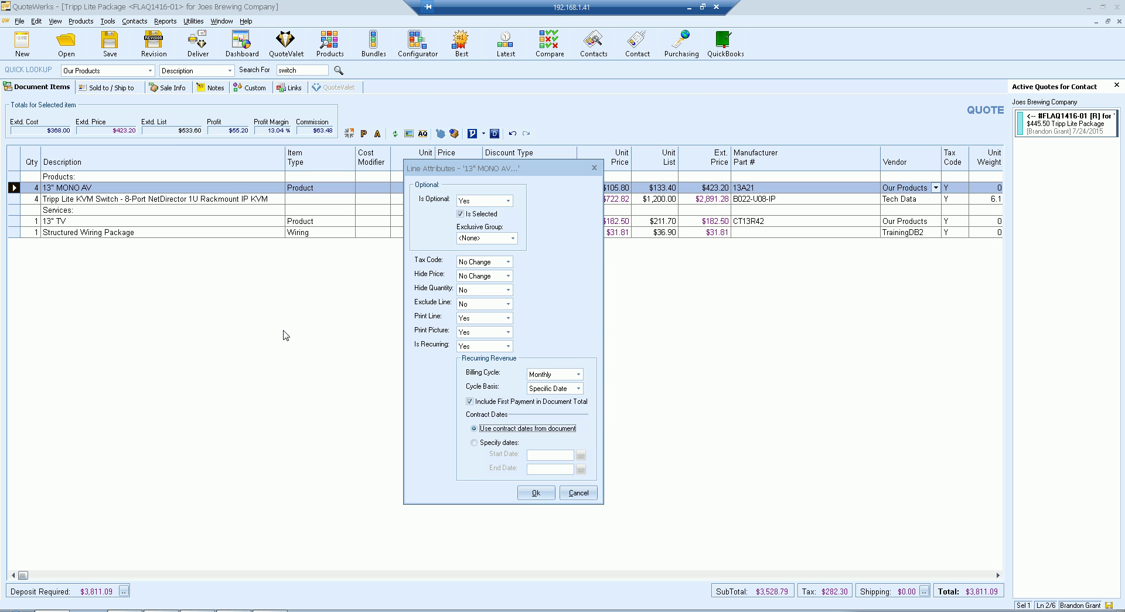
{"action": "left_click", "coordinate": [491, 442]}
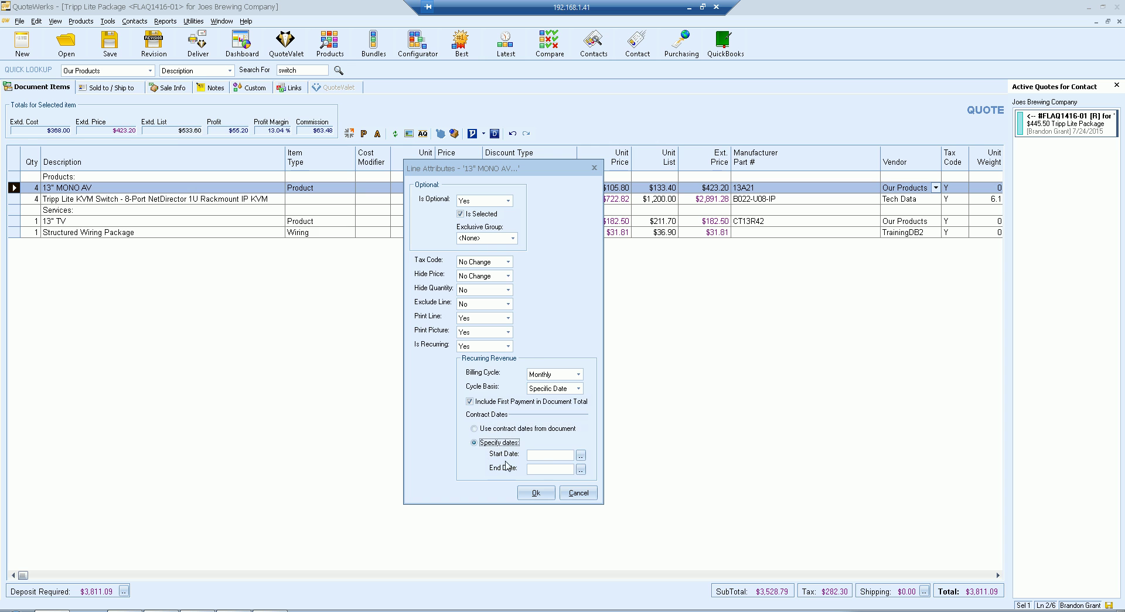
{"action": "left_click", "coordinate": [581, 455]}
{"action": "left_click", "coordinate": [518, 431]}
{"action": "left_click", "coordinate": [581, 469]}
{"action": "left_click", "coordinate": [523, 356]}
{"action": "left_click", "coordinate": [532, 423]}
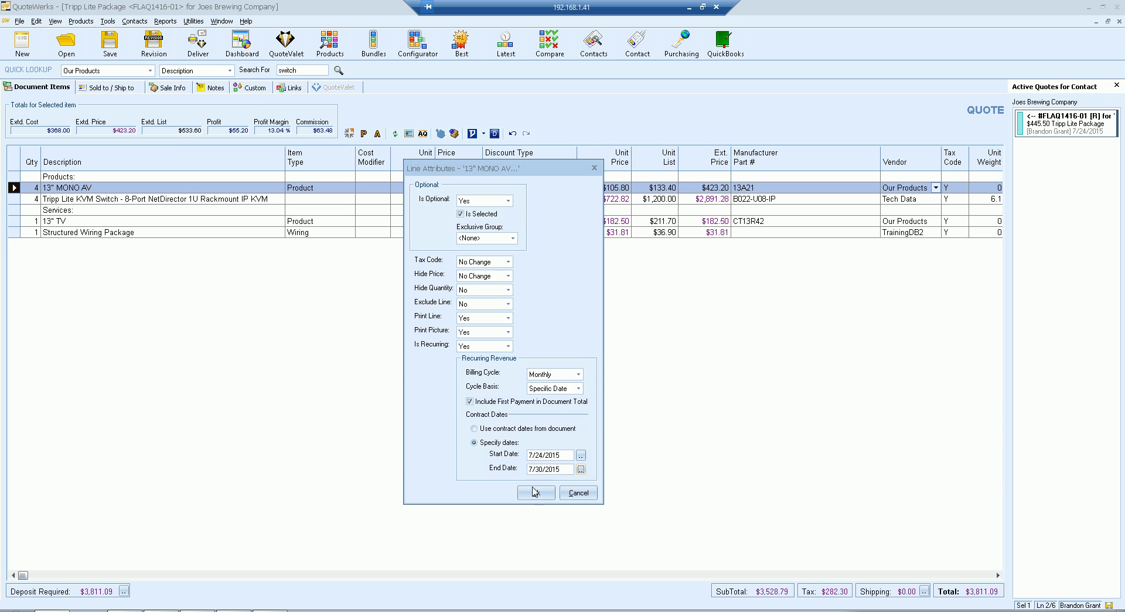
{"action": "left_click", "coordinate": [536, 492]}
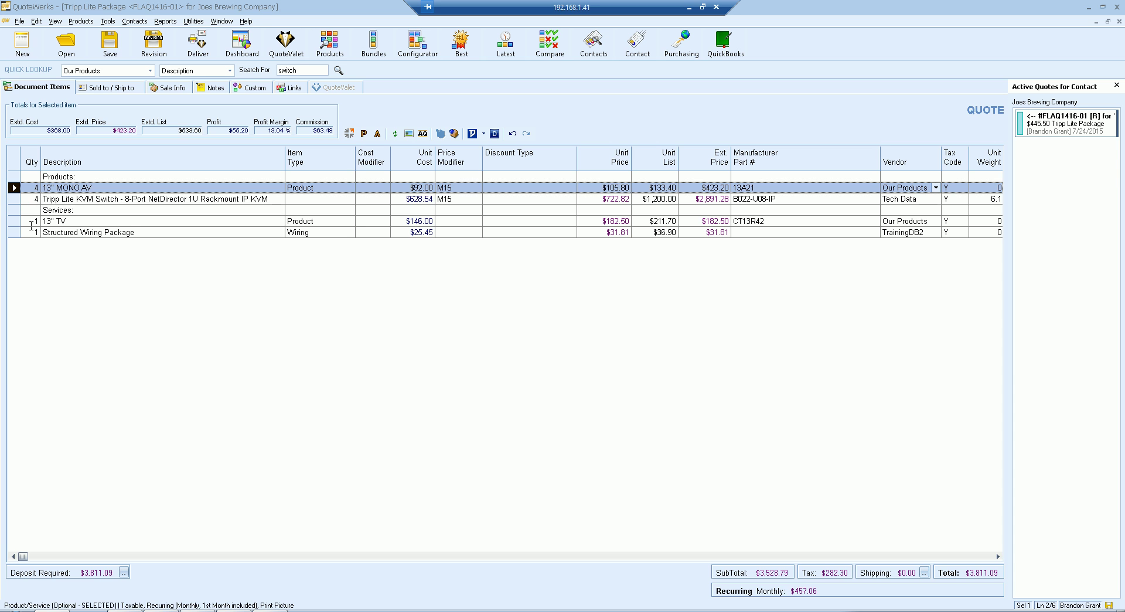
- Move the Services heading below the Structured Wiring Package line
{"action": "left_click_drag", "start_coordinate": [12, 210], "coordinate": [12, 234]}
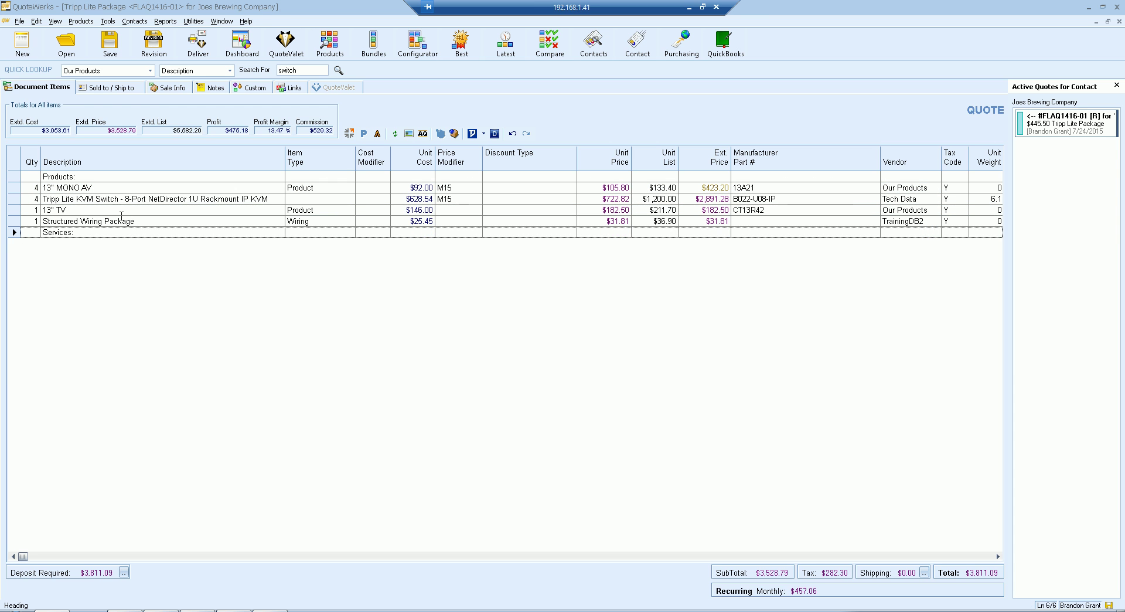
- Convert the 13" MONO AV, Tripp Lite KVM Switch and 13" TV lines into a group, without converting the amount to recurring
{"action": "left_click", "coordinate": [14, 188]}
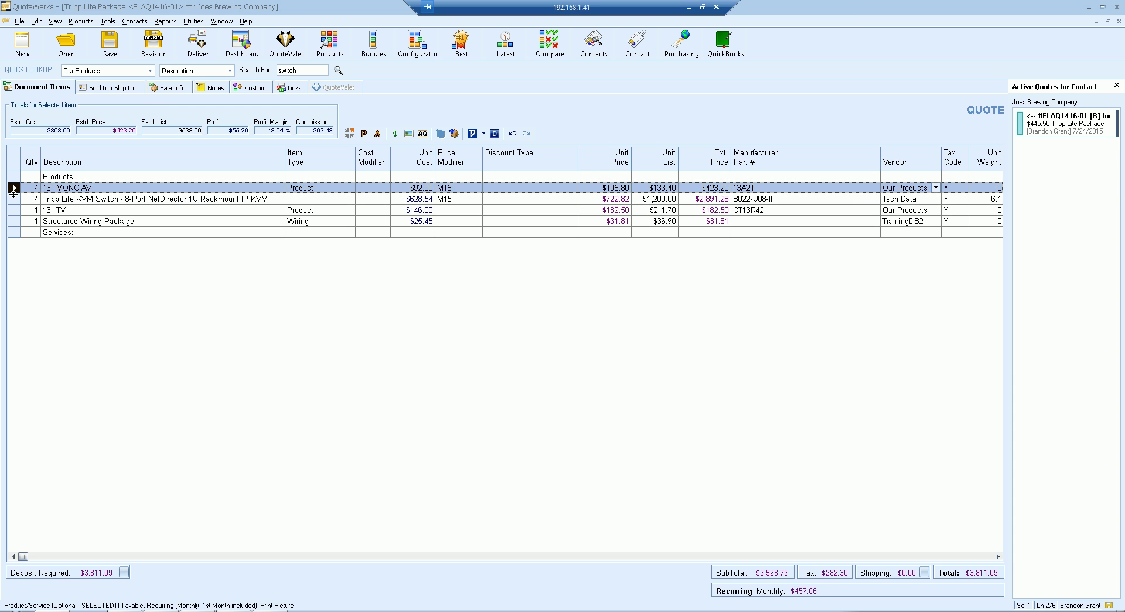
{"action": "left_click_drag", "start_coordinate": [13, 199], "coordinate": [13, 209]}
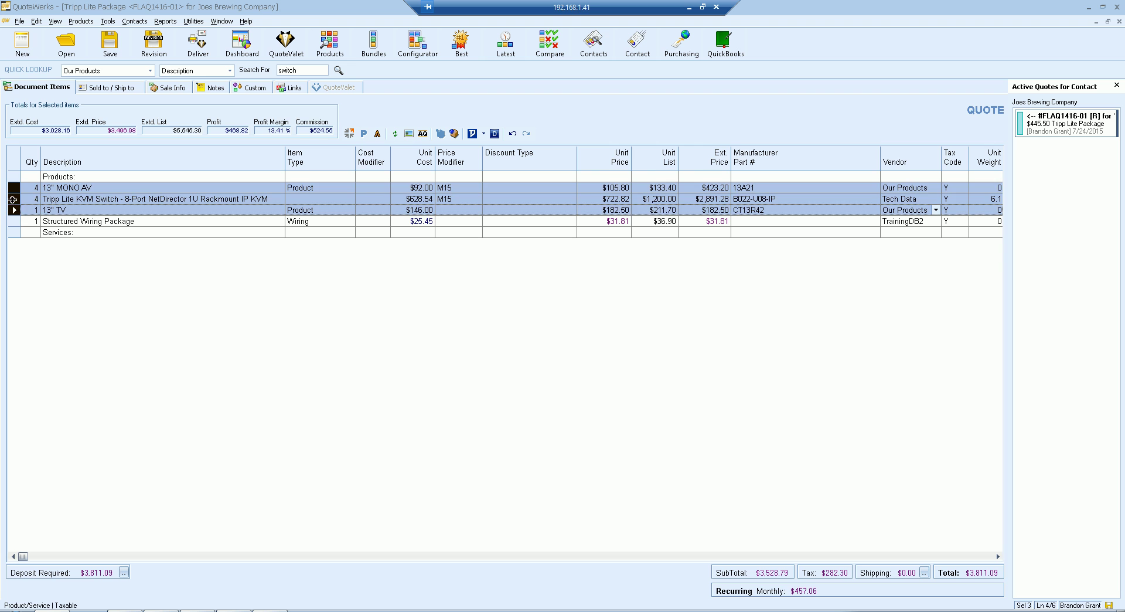
{"action": "left_click", "coordinate": [14, 199]}
{"action": "left_click", "coordinate": [14, 187]}
{"action": "left_click", "coordinate": [15, 210], "text": "ctrl"}
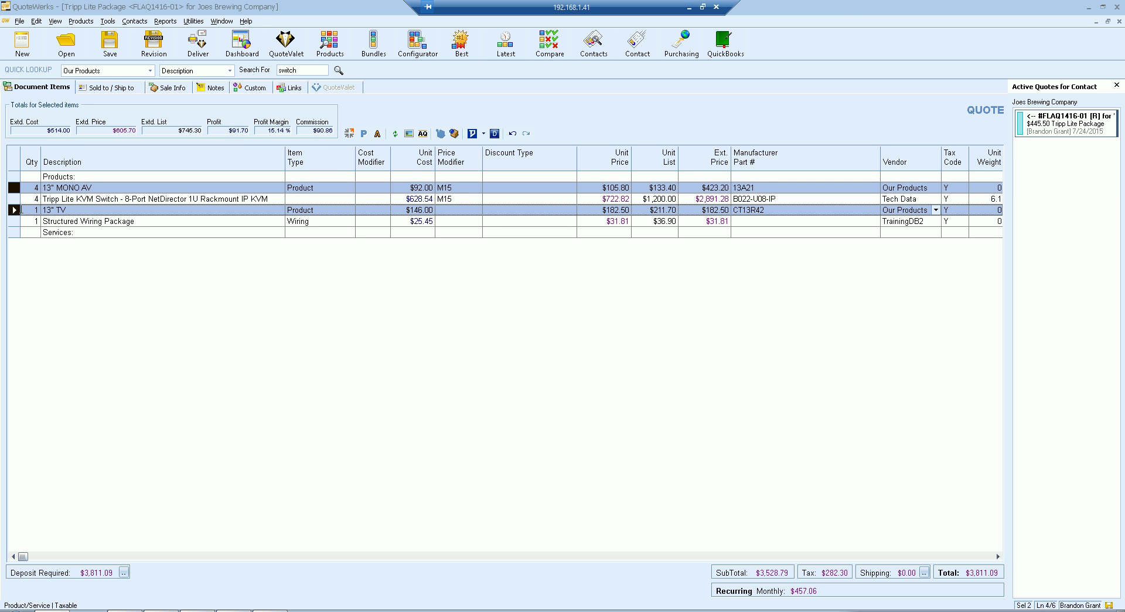
{"action": "left_click", "coordinate": [15, 199], "text": "ctrl"}
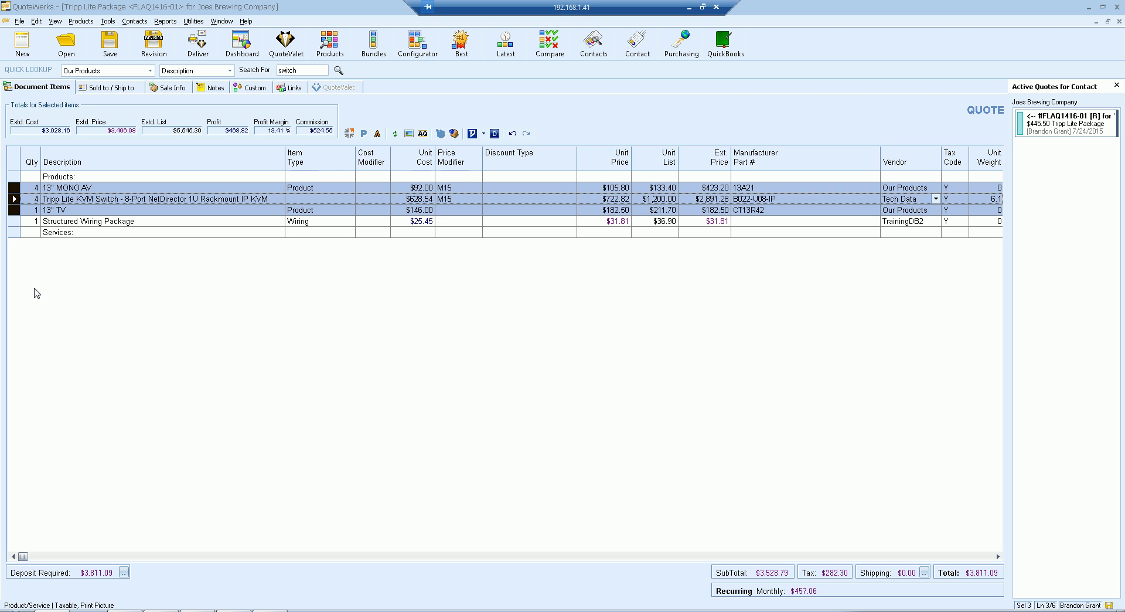
{"action": "key", "text": "shift+Up"}
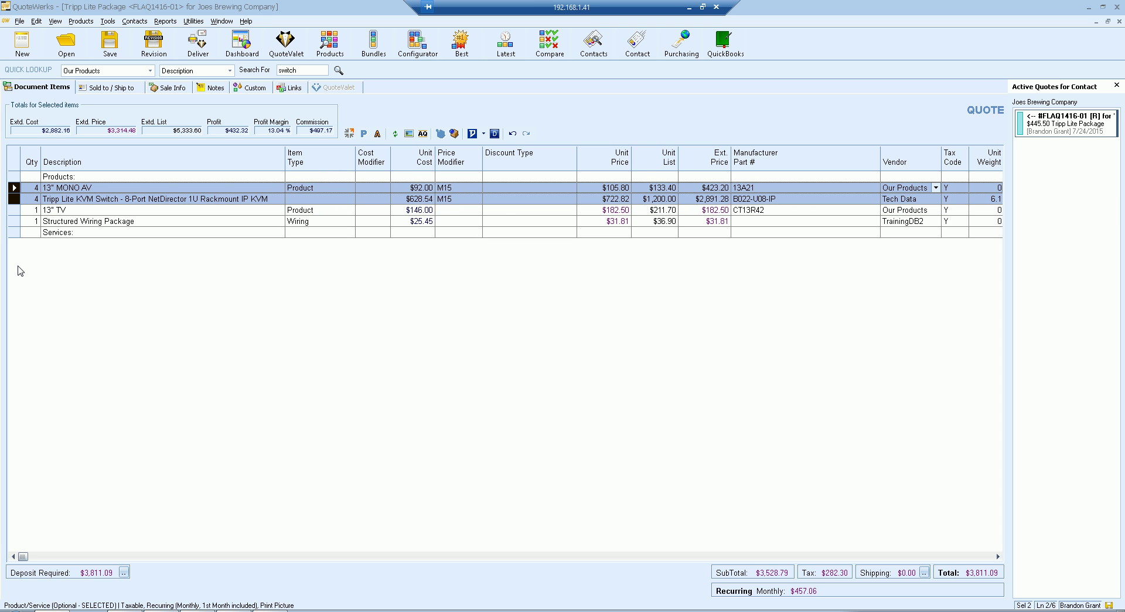
{"action": "key", "text": "shift+Down"}
{"action": "key", "text": "shift+Down"}
{"action": "right_click", "coordinate": [16, 209]}
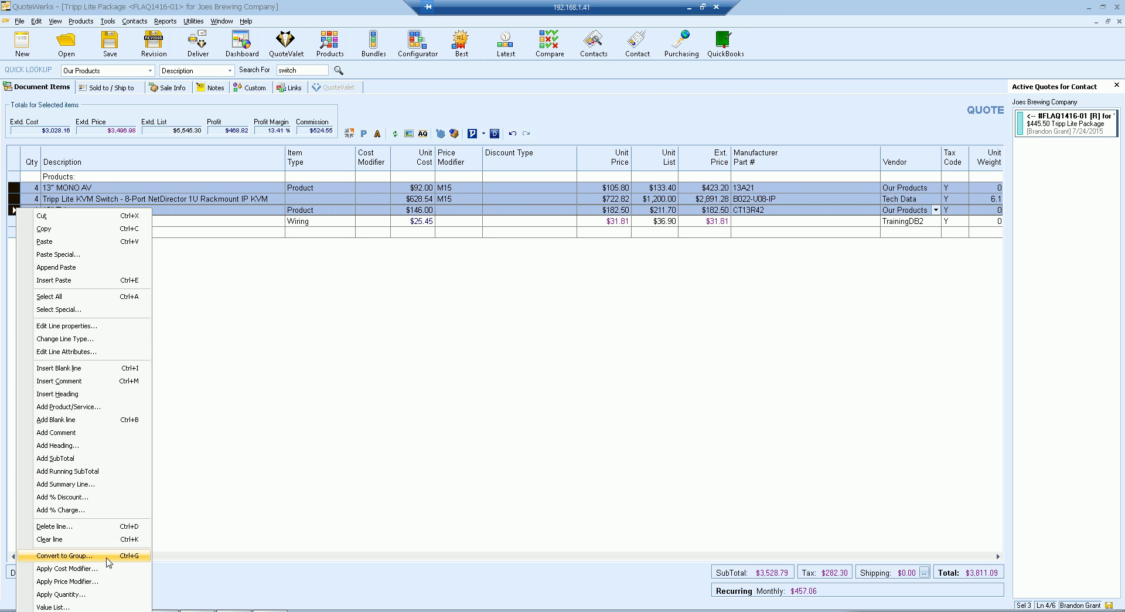
{"action": "left_click", "coordinate": [64, 555]}
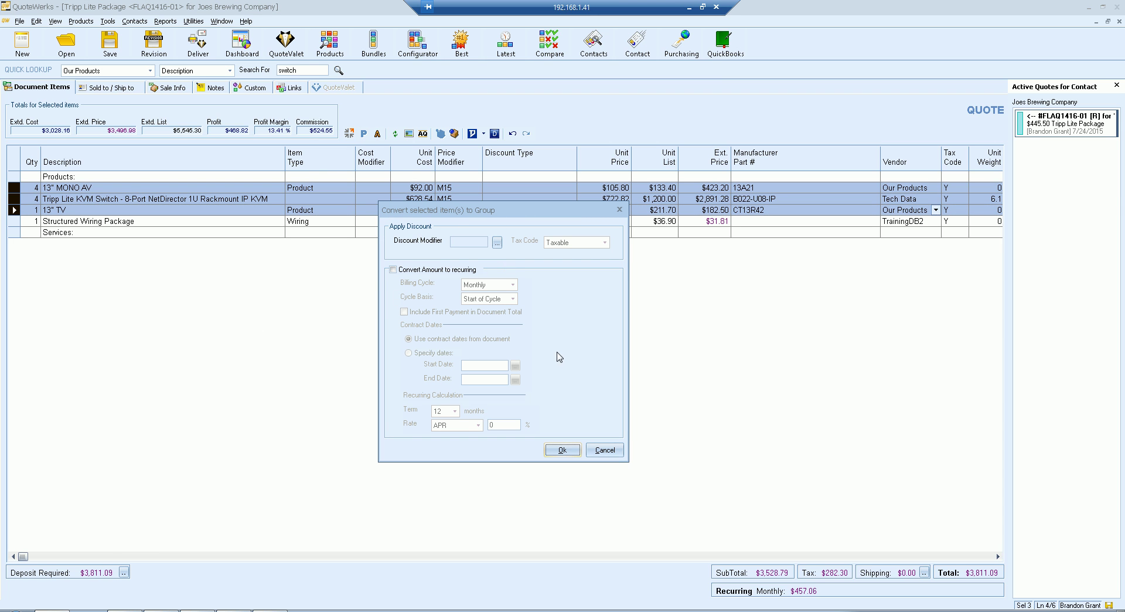
{"action": "left_click", "coordinate": [427, 271]}
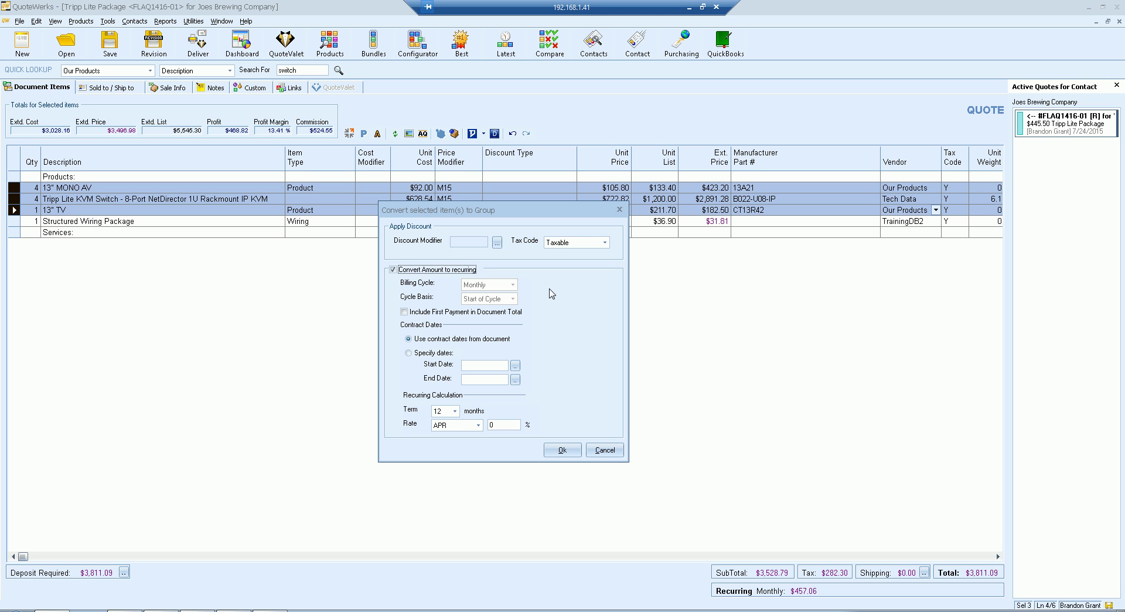
{"action": "left_click", "coordinate": [410, 271]}
{"action": "left_click", "coordinate": [558, 452]}
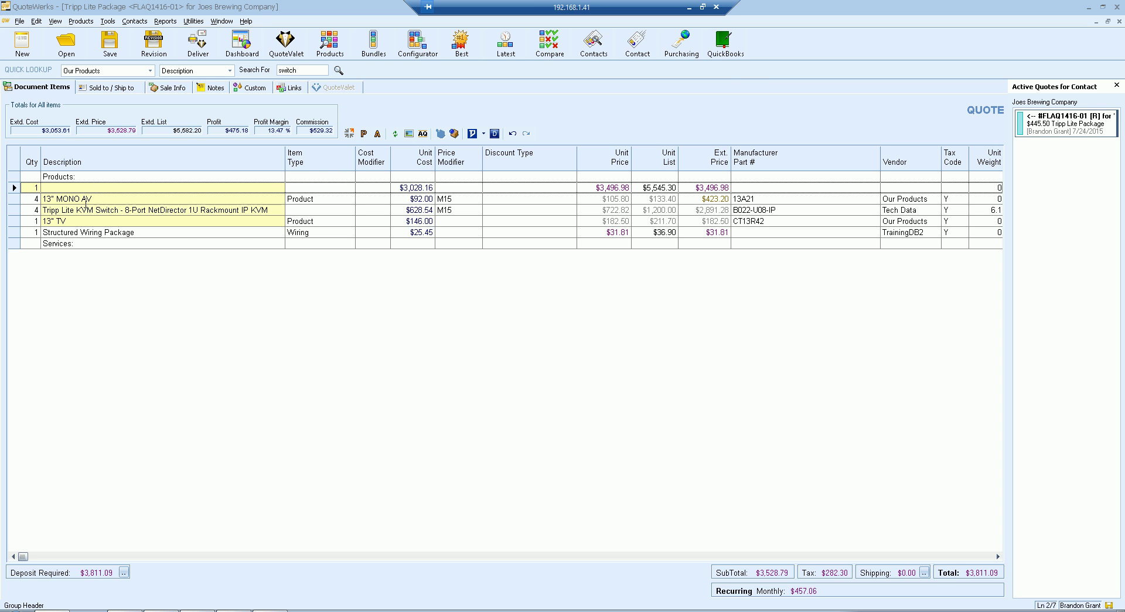
- Enter the description "Enter Package" for the blank group header line
{"action": "left_click", "coordinate": [78, 189]}
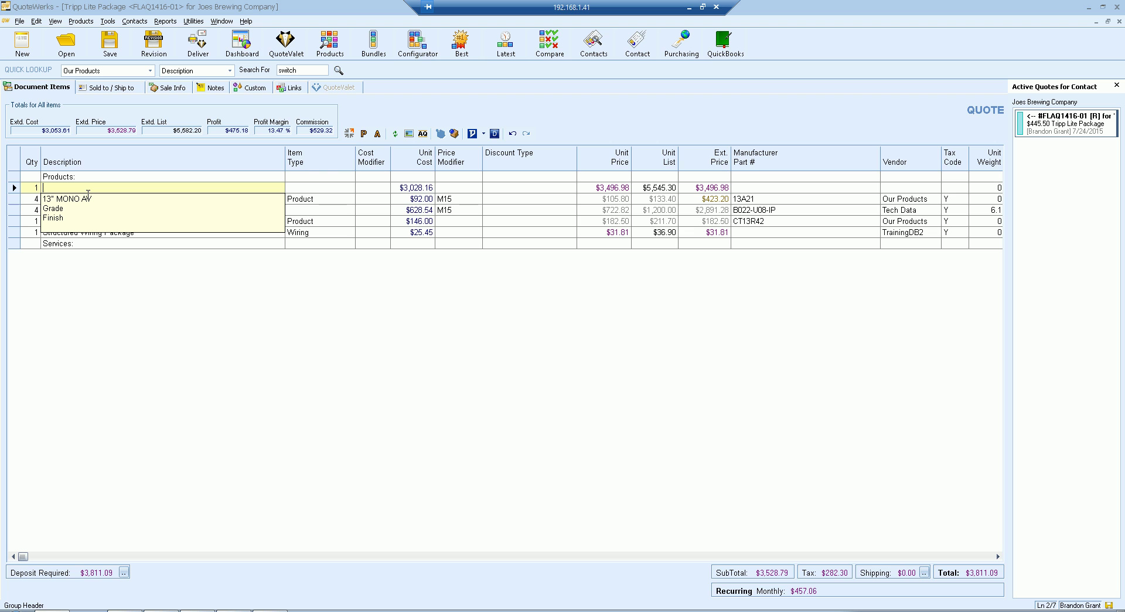
{"action": "type", "text": "Enter. Package"}
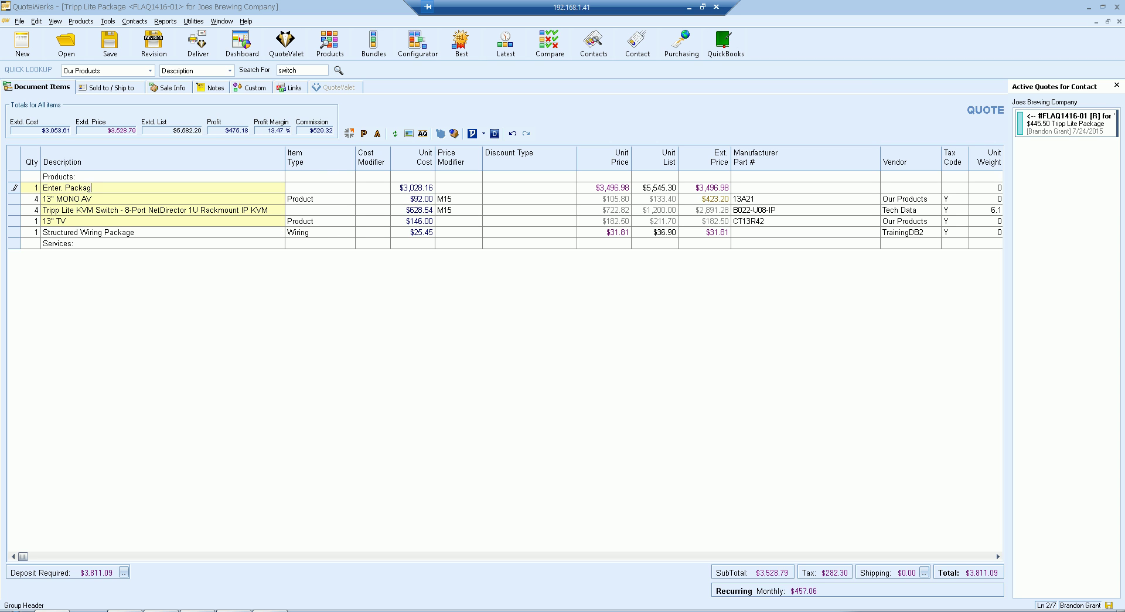
{"action": "left_click", "coordinate": [115, 201]}
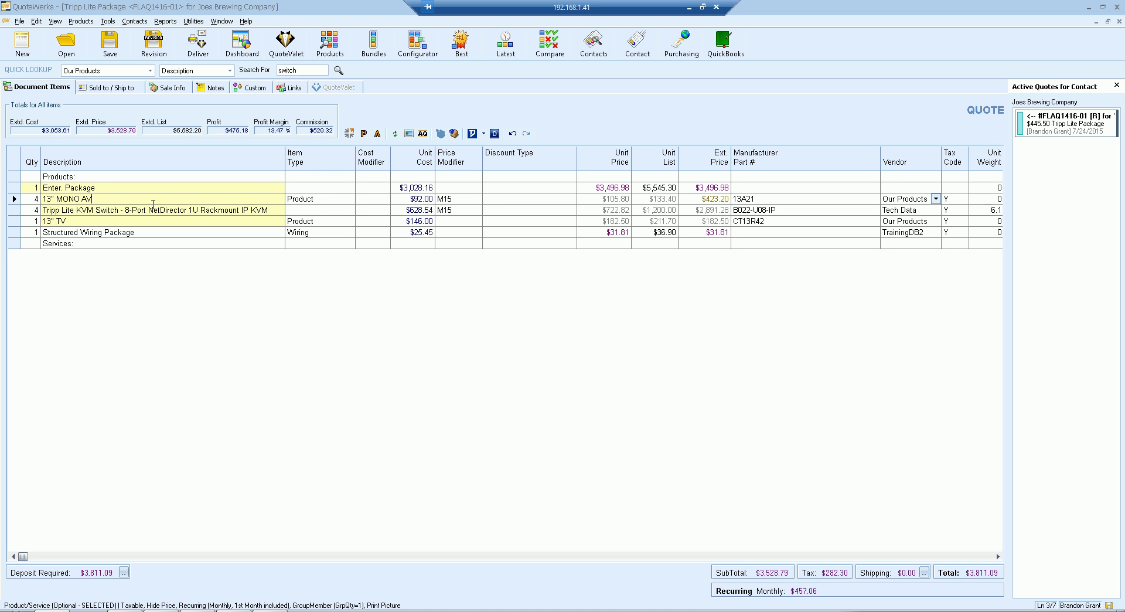
- Try setting Print Line to No in the 13" MONO AV line attributes, and discard the change
{"action": "left_click", "coordinate": [12, 199]}
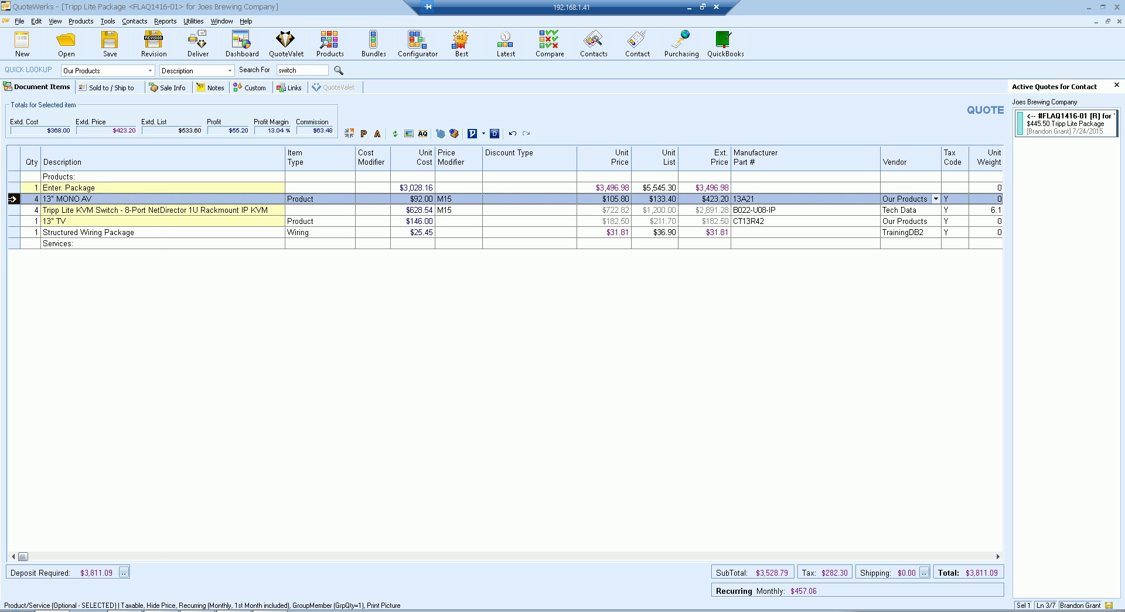
{"action": "right_click", "coordinate": [12, 200]}
{"action": "left_click", "coordinate": [61, 344]}
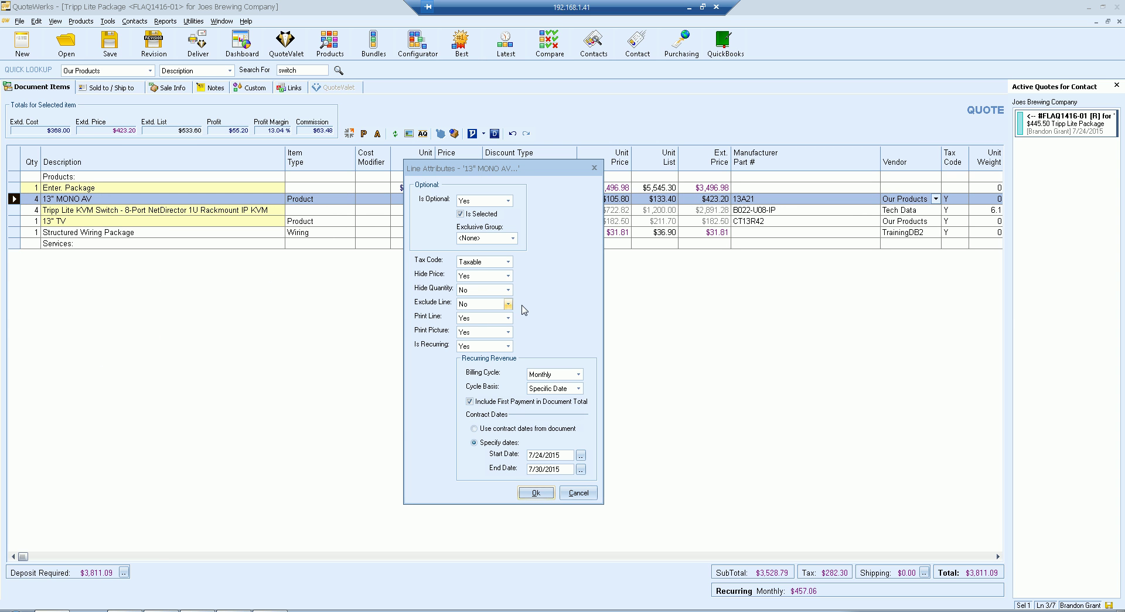
{"action": "left_click", "coordinate": [473, 319]}
{"action": "left_click", "coordinate": [472, 330]}
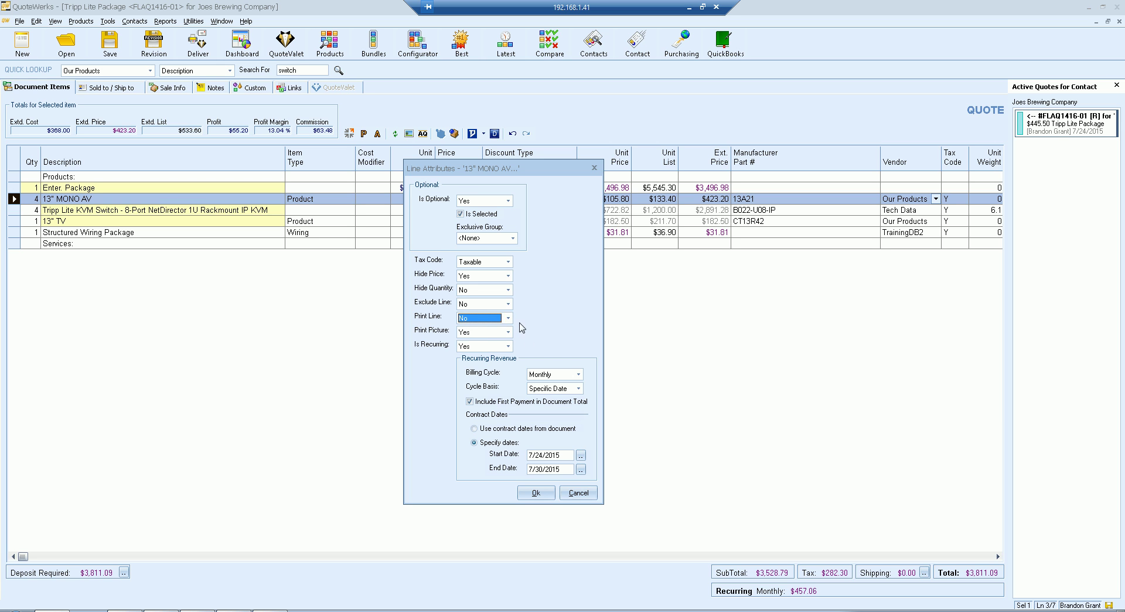
{"action": "left_click", "coordinate": [585, 496]}
- Move the 13" TV line below Structured Wiring Package, and move Structured Wiring Package into the group directly below 13" MONO AV
{"action": "left_click", "coordinate": [250, 210]}
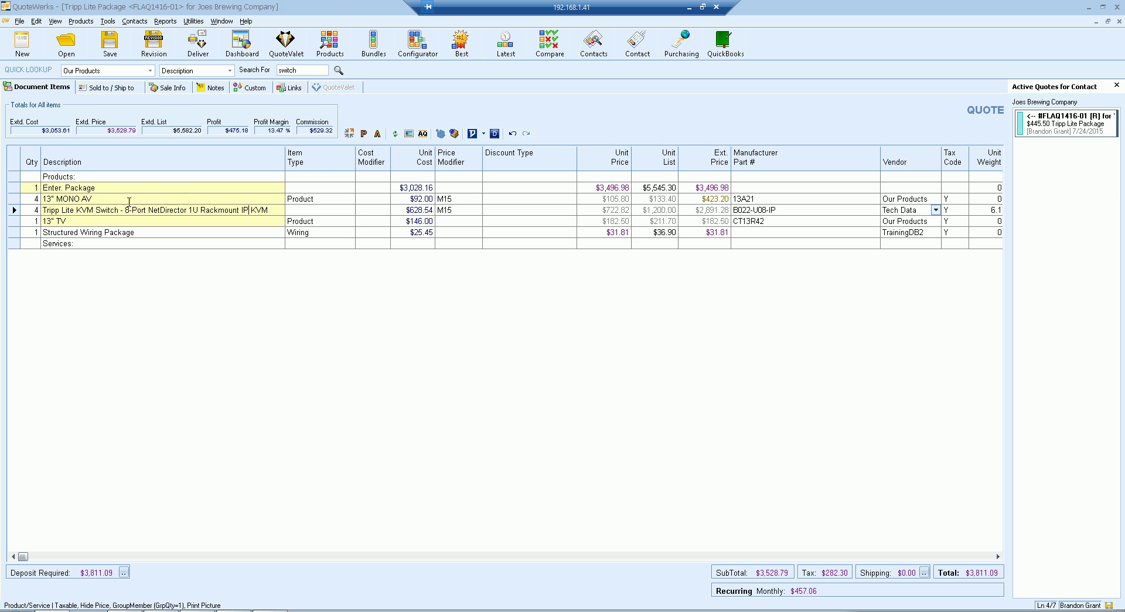
{"action": "left_click", "coordinate": [613, 220]}
{"action": "left_click_drag", "start_coordinate": [12, 220], "coordinate": [18, 238]}
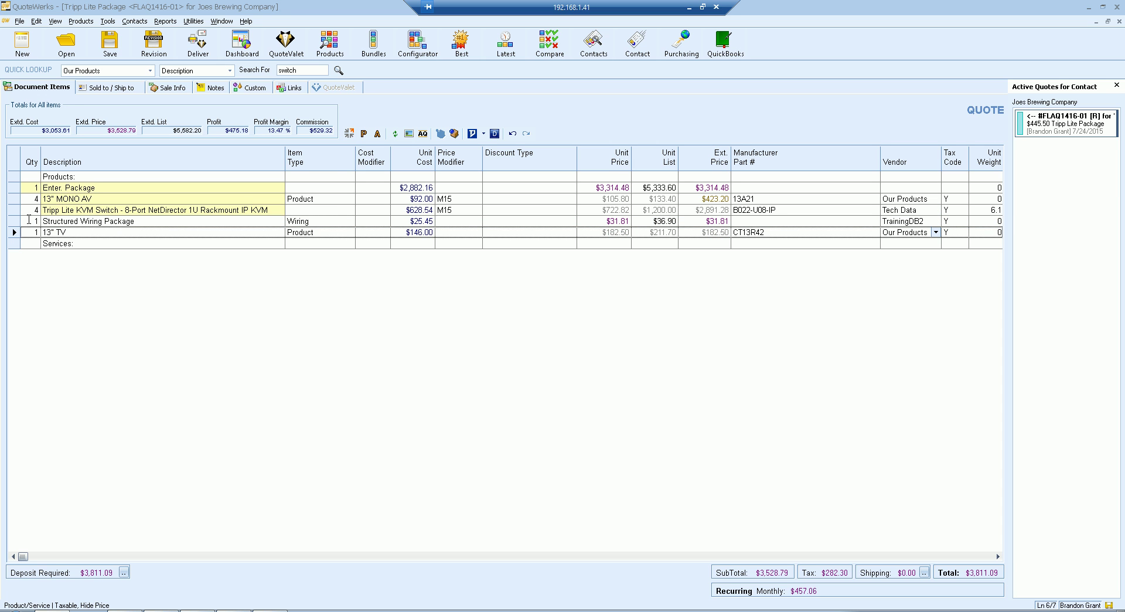
{"action": "left_click_drag", "start_coordinate": [13, 221], "coordinate": [12, 208]}
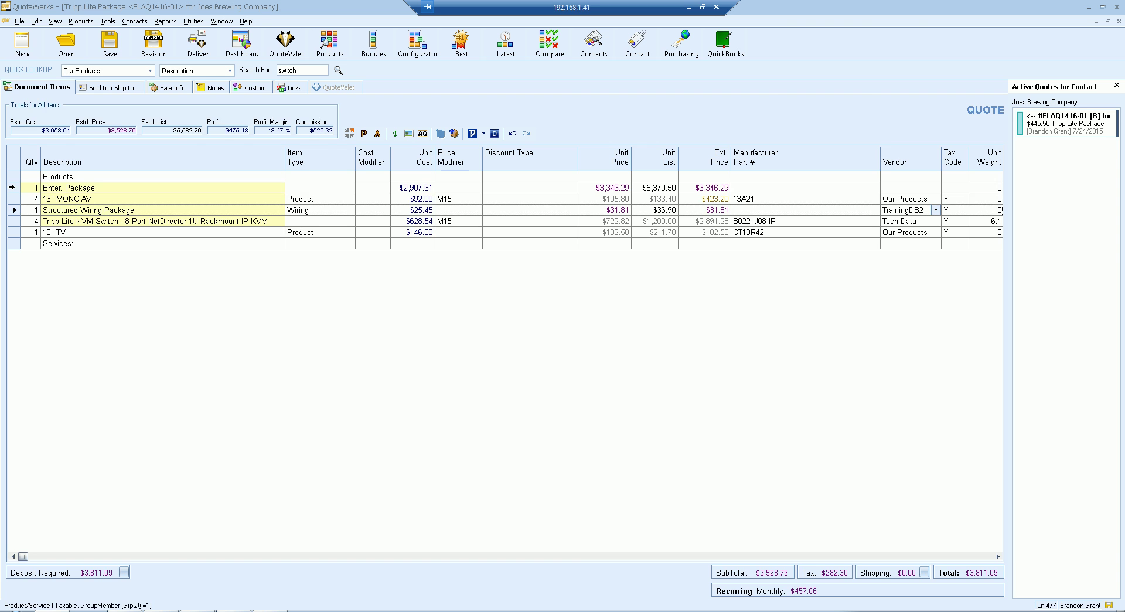
- Delete the group header and regroup the 13" MONO AV, Structured Wiring Package and Tripp Lite KVM Switch lines
{"action": "left_click", "coordinate": [12, 188]}
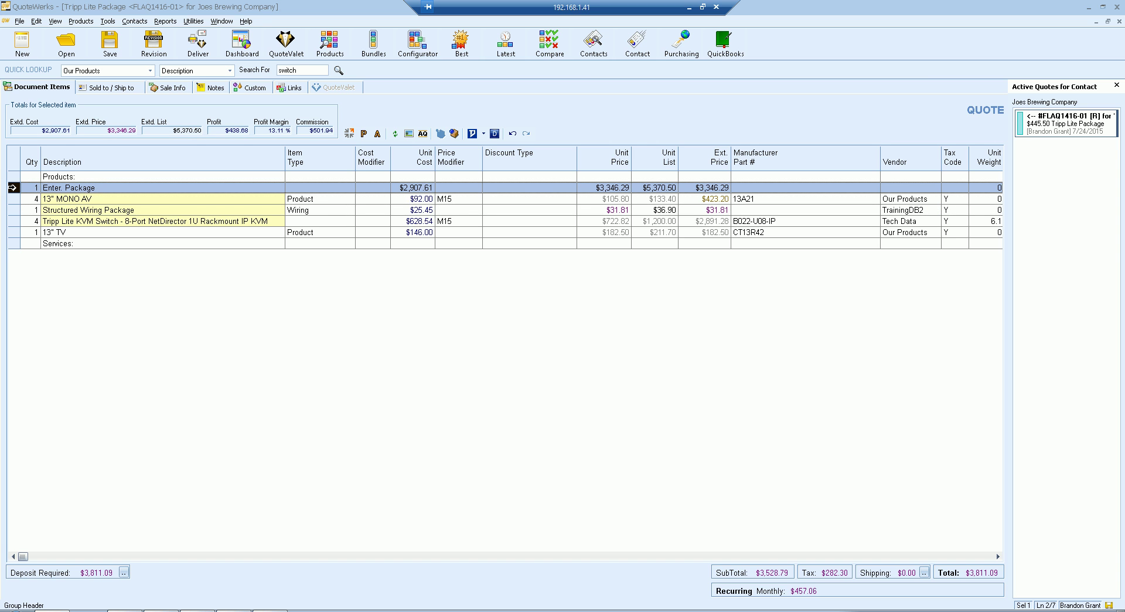
{"action": "key", "text": "Delete"}
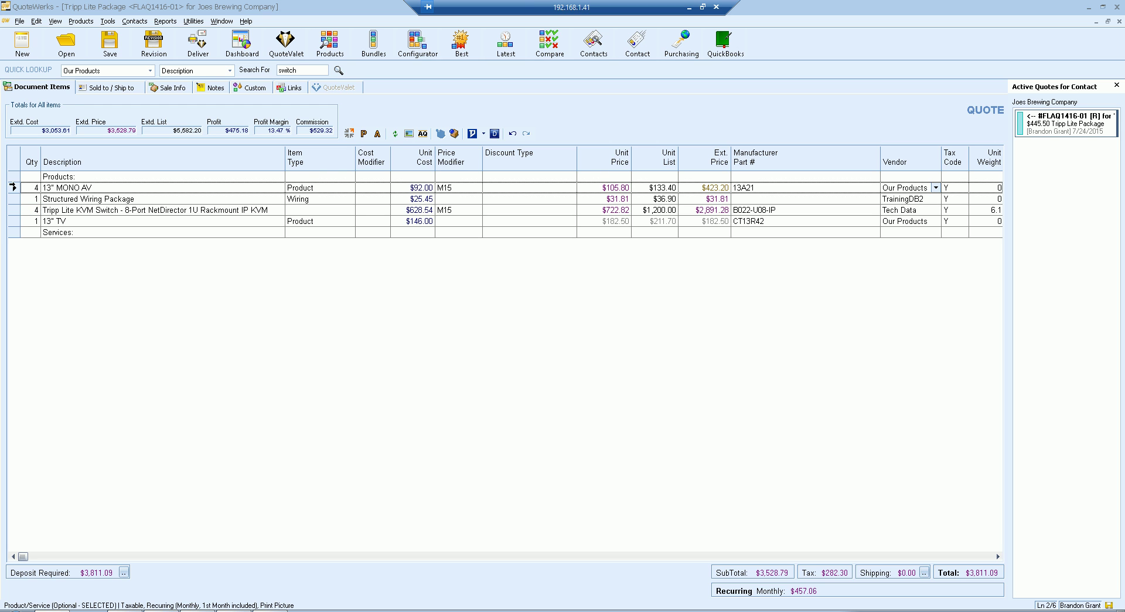
{"action": "left_click", "coordinate": [13, 188]}
{"action": "left_click", "coordinate": [14, 211], "text": "shift"}
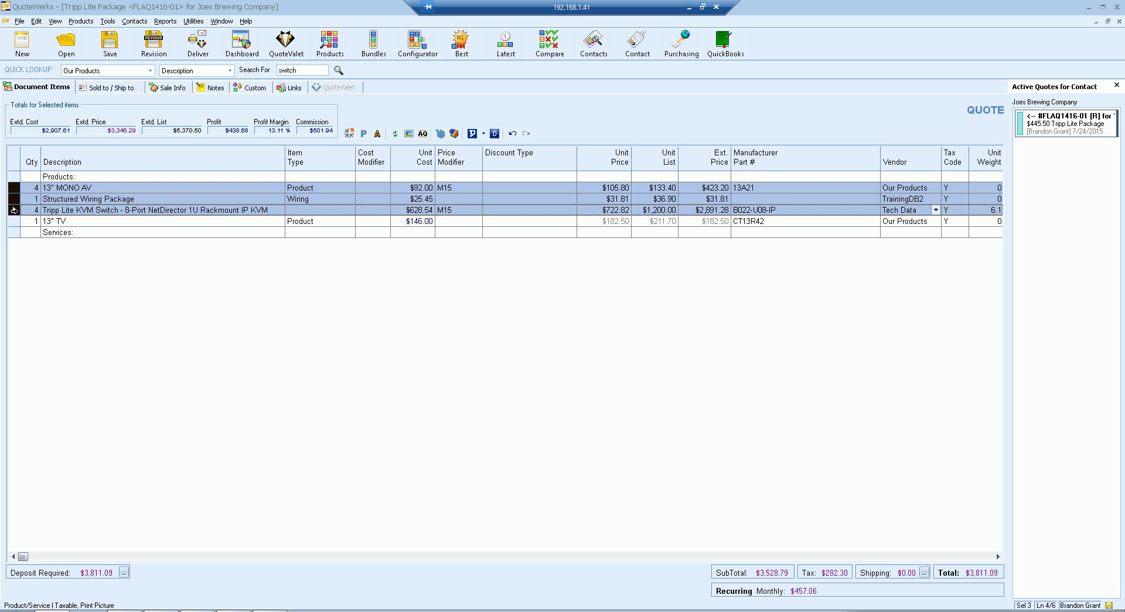
{"action": "left_click", "coordinate": [349, 134]}
{"action": "left_click", "coordinate": [561, 449]}
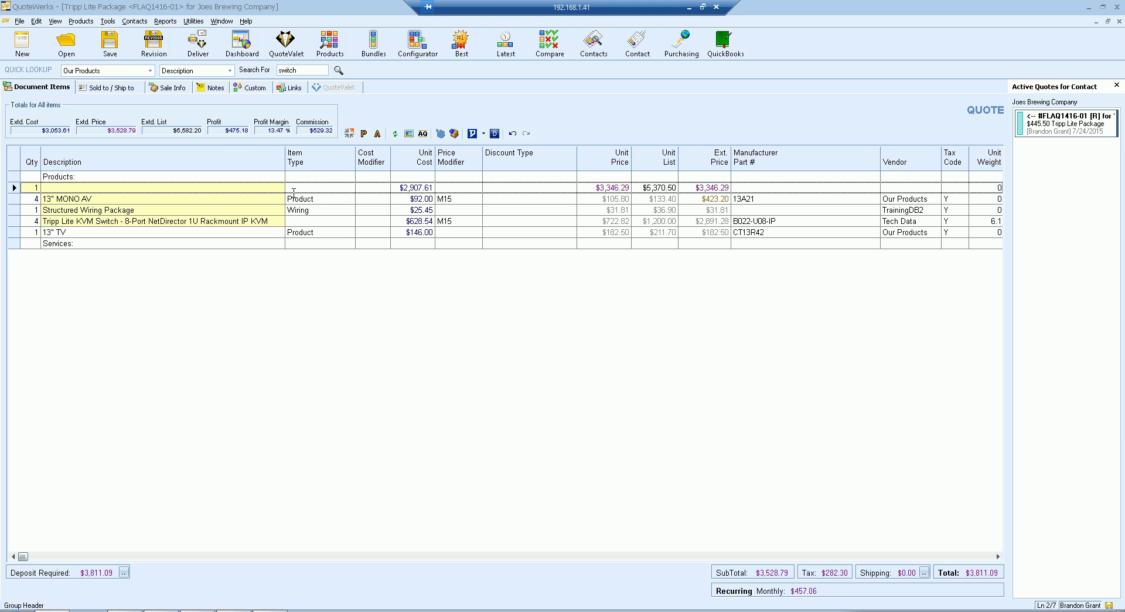
- Preview the quote with the Quote (Etilize & Recurring) layout and return to the line items
{"action": "left_click", "coordinate": [196, 42]}
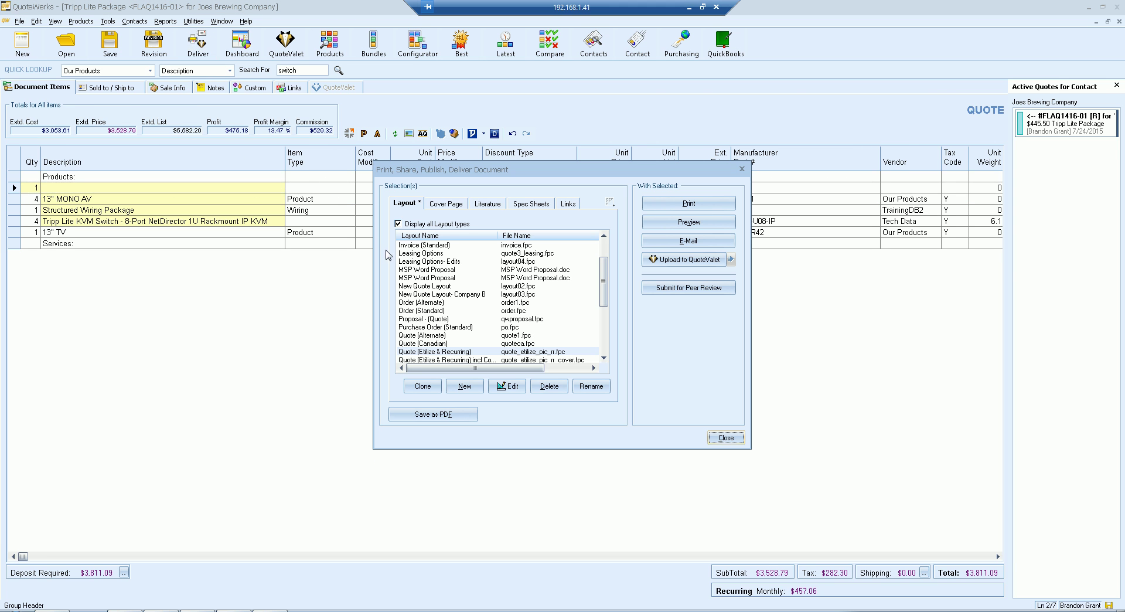
{"action": "left_click", "coordinate": [669, 221]}
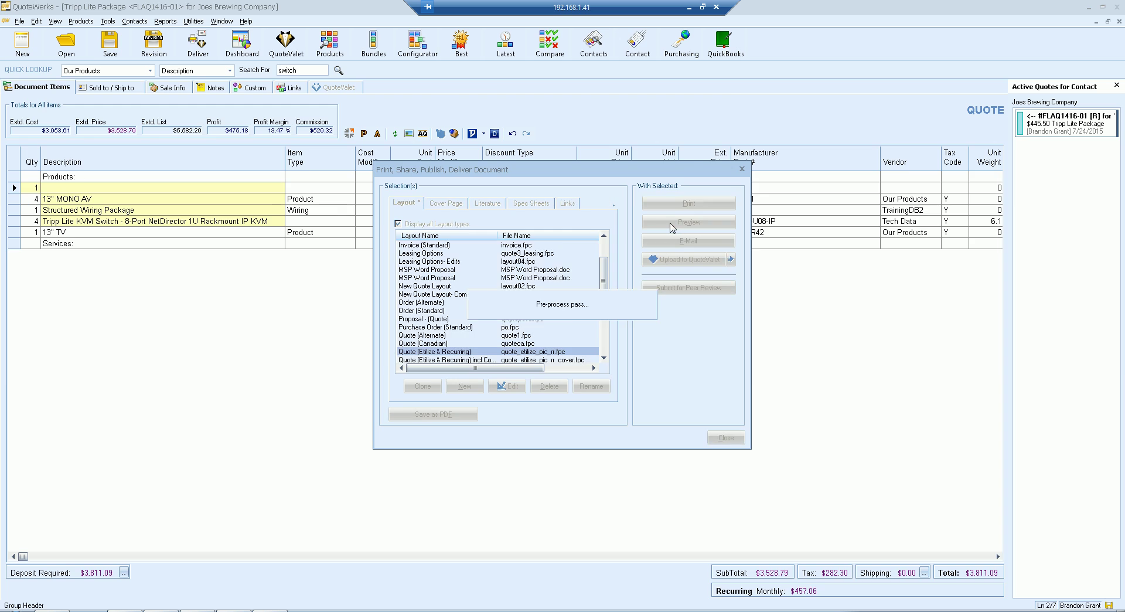
{"action": "left_click", "coordinate": [241, 41]}
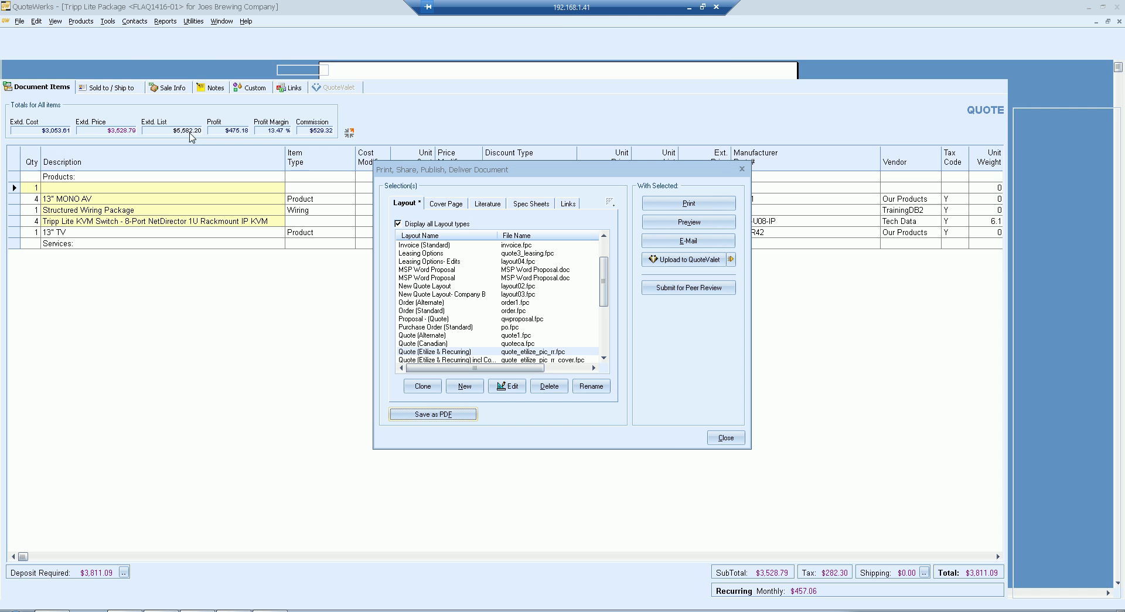
{"action": "left_click", "coordinate": [725, 437]}
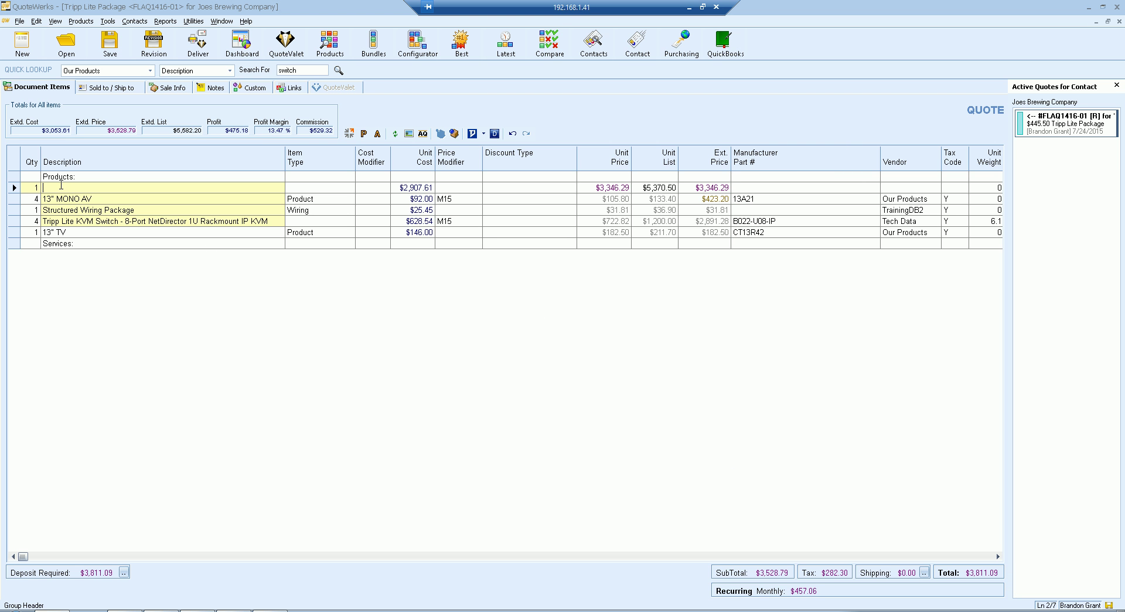
- Name the group header "Cutstomer Bundle Name" and preview the quote with the Quote (Etilize & Recurring) layout
{"action": "type", "text": "Cutstomer Bundle Name"}
{"action": "left_click", "coordinate": [163, 179]}
{"action": "left_click", "coordinate": [197, 44]}
{"action": "left_click", "coordinate": [673, 221]}
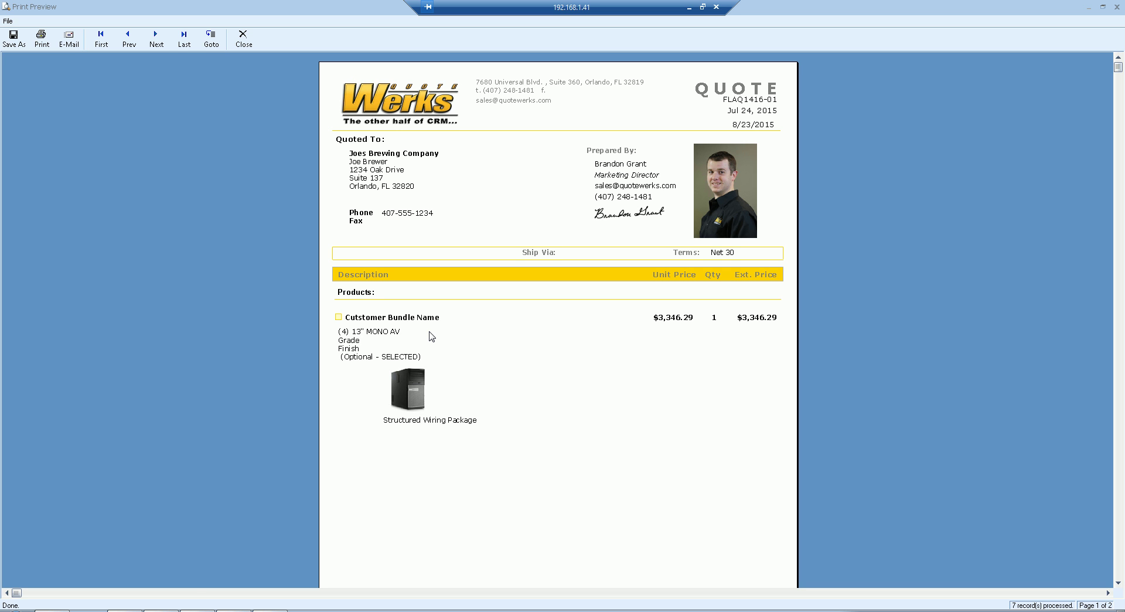
{"action": "left_click", "coordinate": [243, 38]}
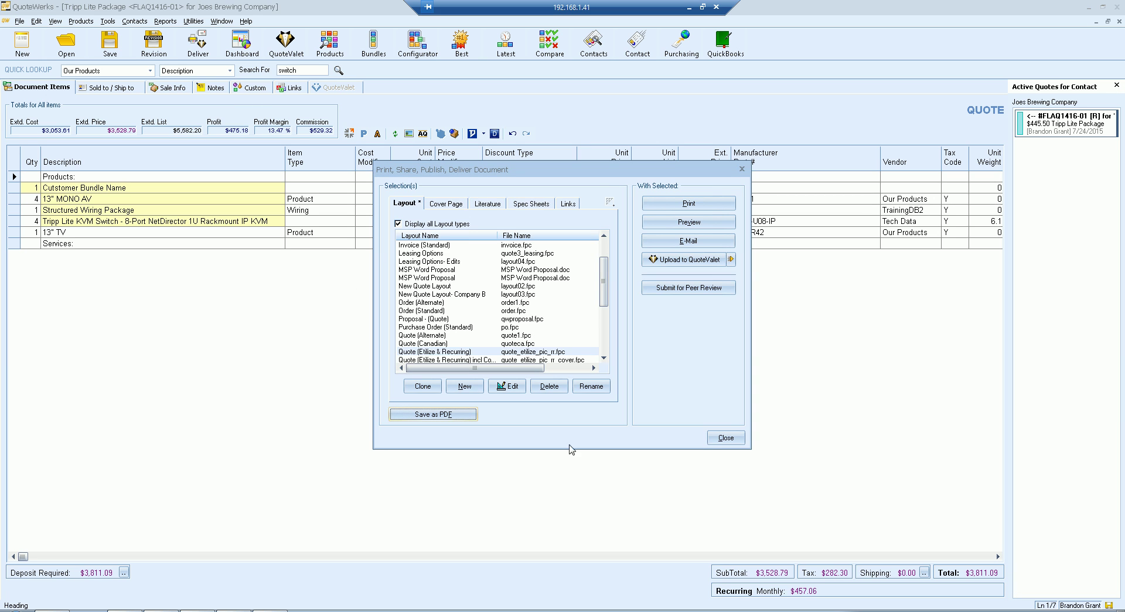
{"action": "left_click", "coordinate": [725, 438]}
- Set Hide Price to Yes in the shared line attributes of the group's three member lines
{"action": "left_click", "coordinate": [14, 200]}
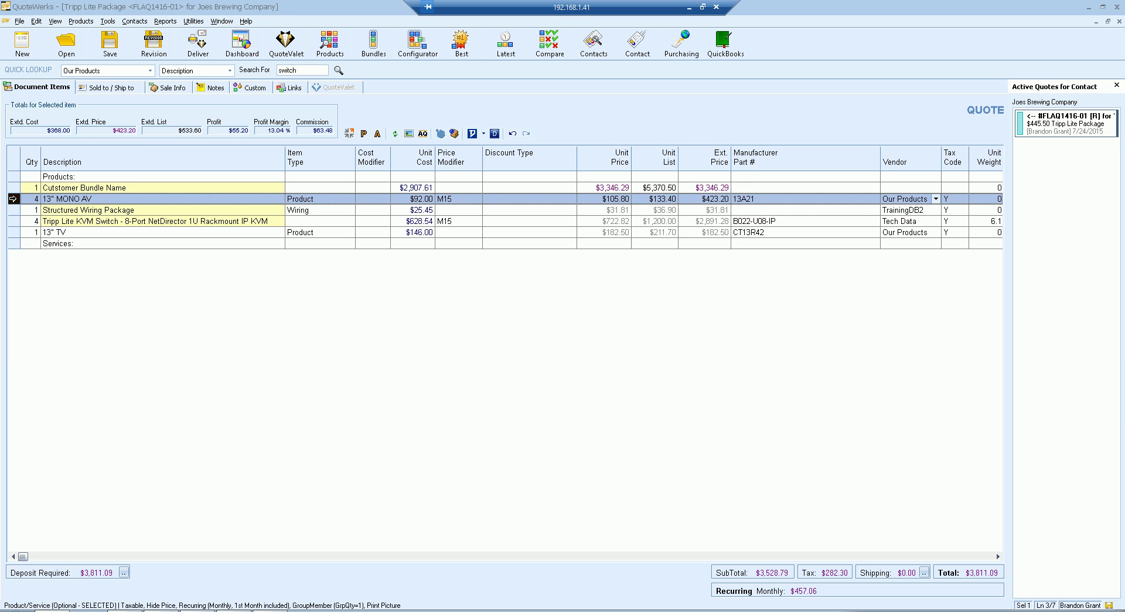
{"action": "left_click_drag", "start_coordinate": [15, 209], "coordinate": [15, 221]}
{"action": "right_click", "coordinate": [14, 221]}
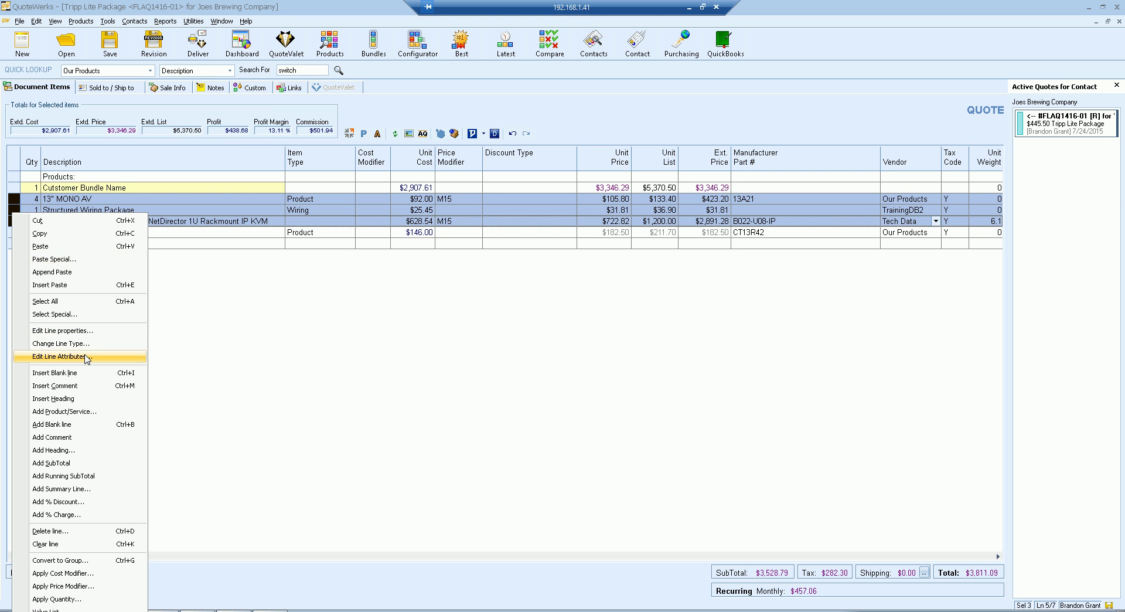
{"action": "left_click", "coordinate": [53, 355]}
{"action": "left_click", "coordinate": [489, 276]}
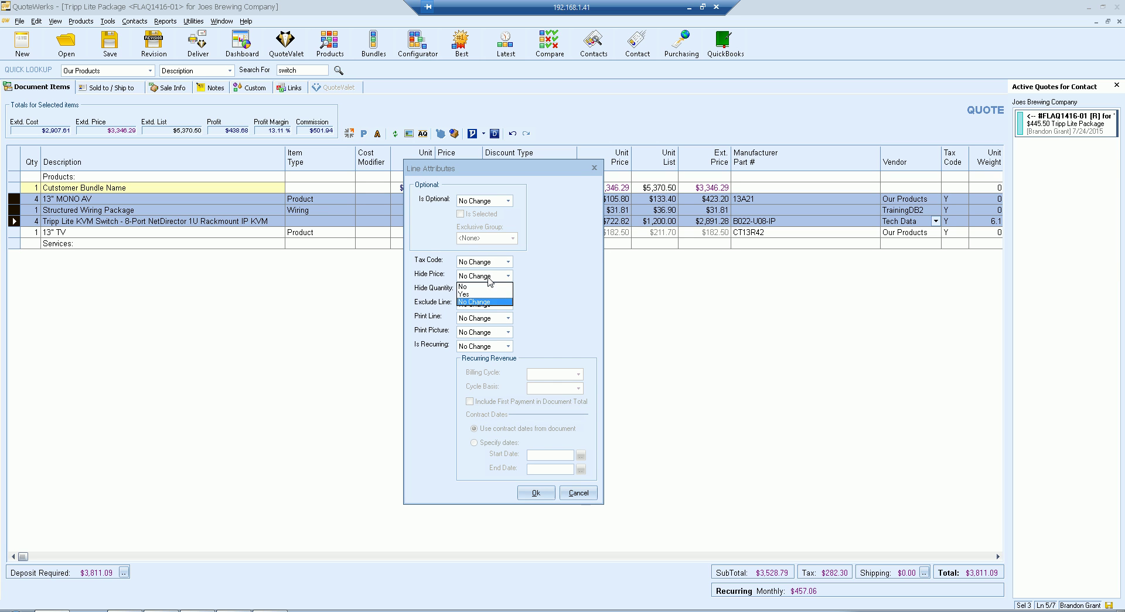
{"action": "left_click", "coordinate": [489, 290]}
{"action": "left_click", "coordinate": [489, 276]}
{"action": "left_click", "coordinate": [488, 295]}
- Set Hide Quantity to No and Print Line to Yes for the three member lines, and apply the line attributes
{"action": "left_click", "coordinate": [482, 290]}
{"action": "left_click", "coordinate": [475, 300]}
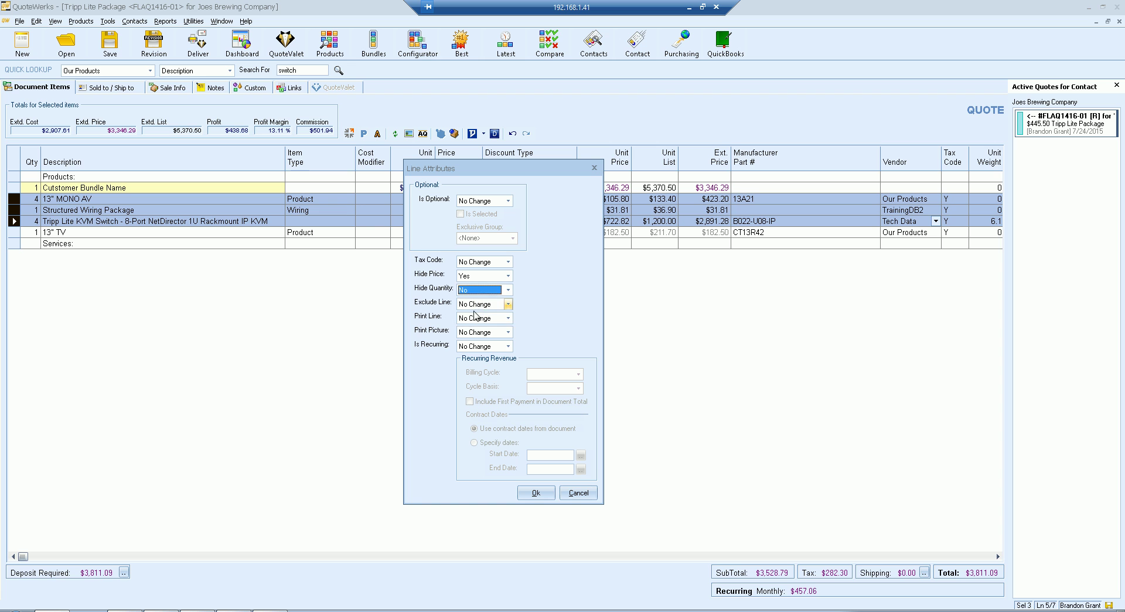
{"action": "left_click", "coordinate": [478, 332]}
{"action": "left_click", "coordinate": [477, 347]}
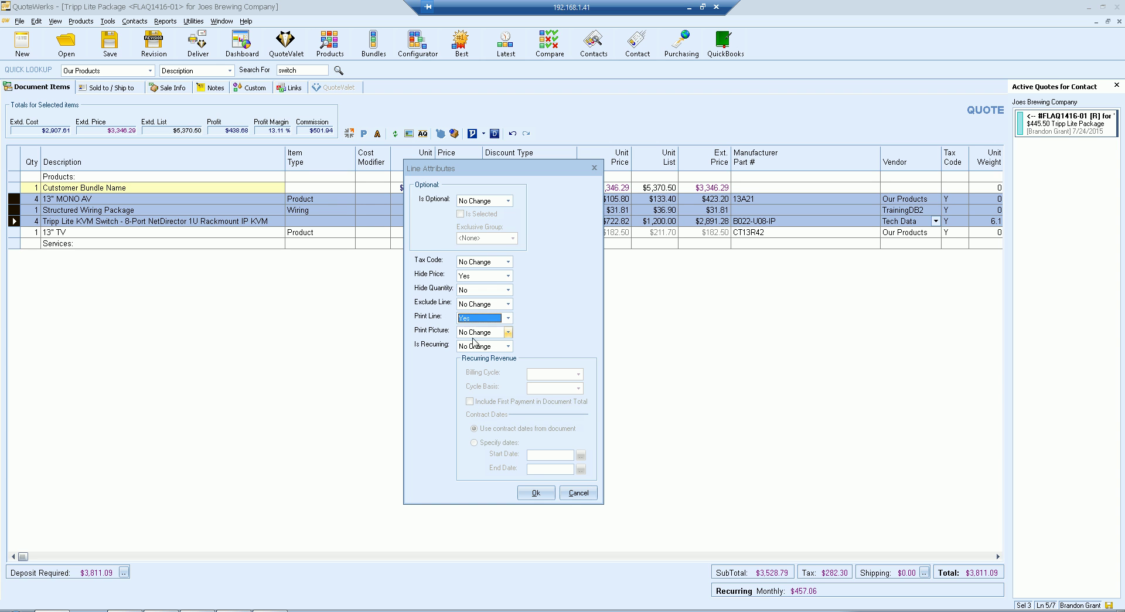
{"action": "left_click", "coordinate": [535, 492]}
- Delete the 13" TV line from the quote
{"action": "left_click", "coordinate": [10, 235]}
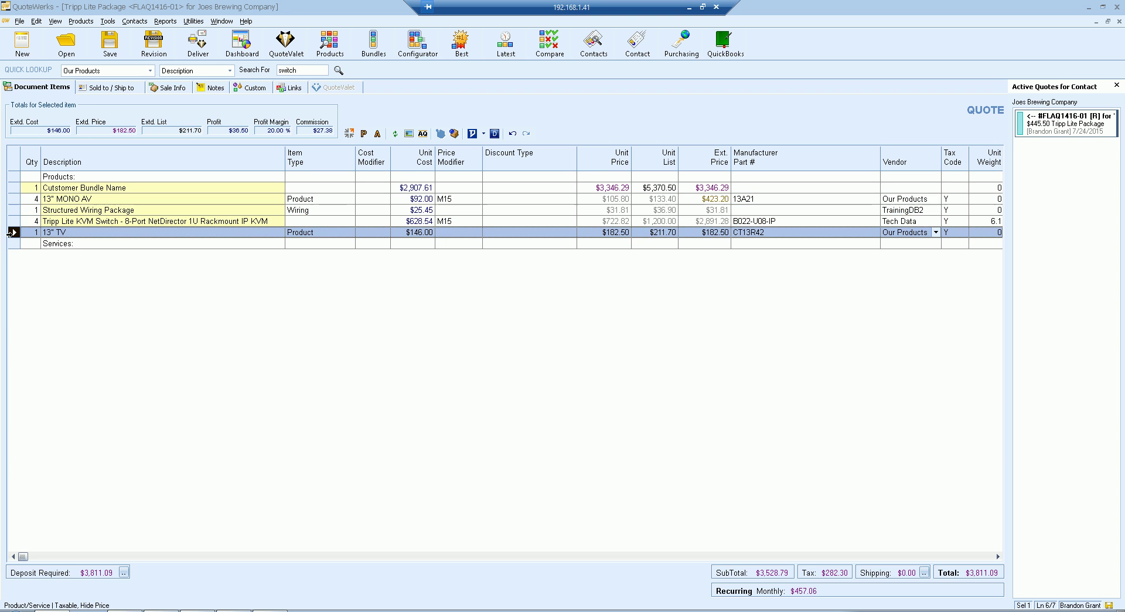
{"action": "key", "text": "Delete"}
{"action": "key", "text": "Return"}
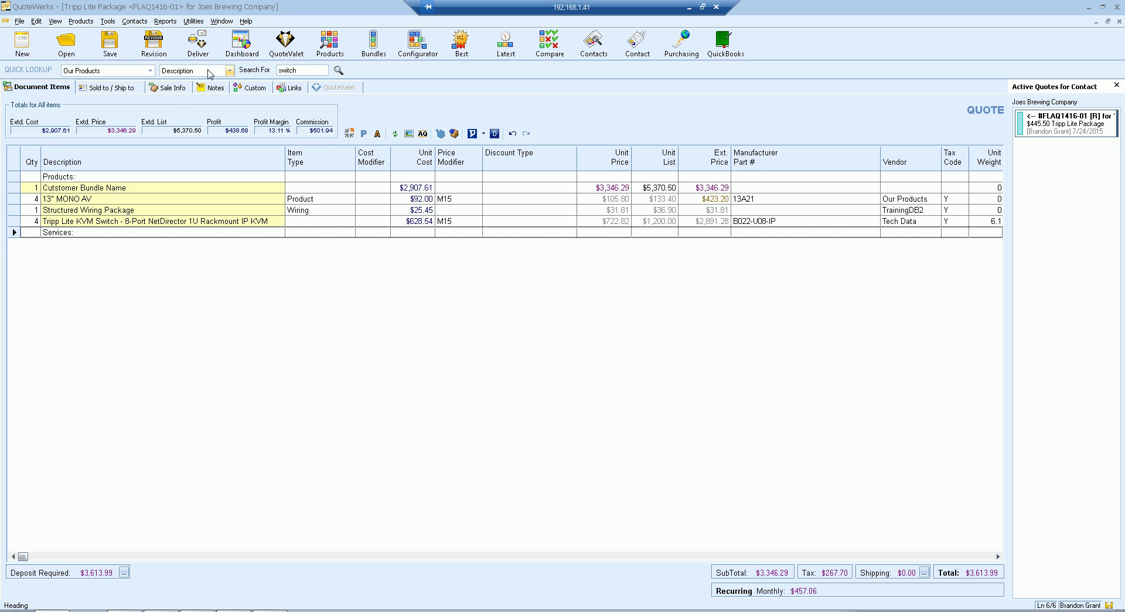
- Preview the quote in the Quote (Etilize & Recurring) layout and close the preview
{"action": "key", "text": "ctrl+p"}
{"action": "left_click", "coordinate": [671, 222]}
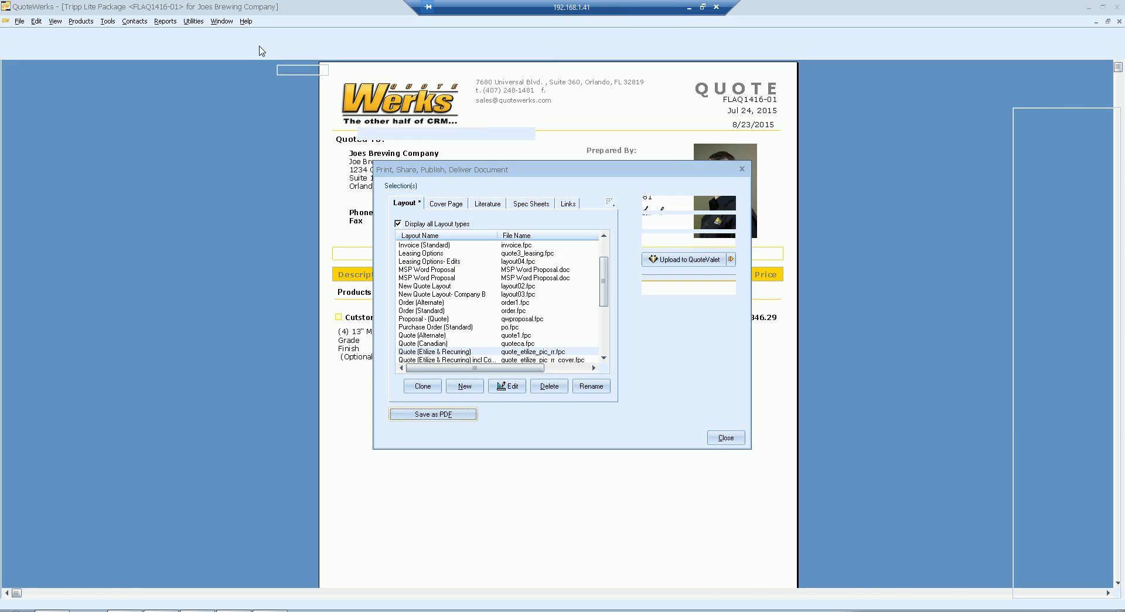
{"action": "left_click", "coordinate": [243, 38]}
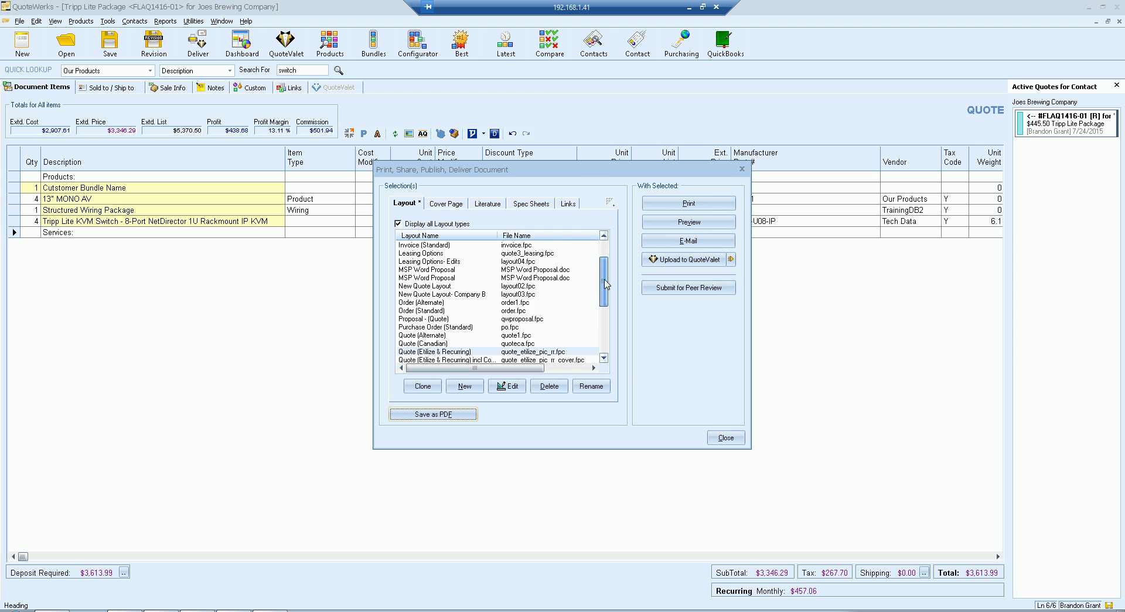
- Preview the quote with the Quote (Standard) layout and return to the line items
{"action": "scroll", "coordinate": [503, 319], "scroll_direction": "down", "scroll_amount": 3}
{"action": "left_click", "coordinate": [446, 311]}
{"action": "left_click", "coordinate": [671, 223]}
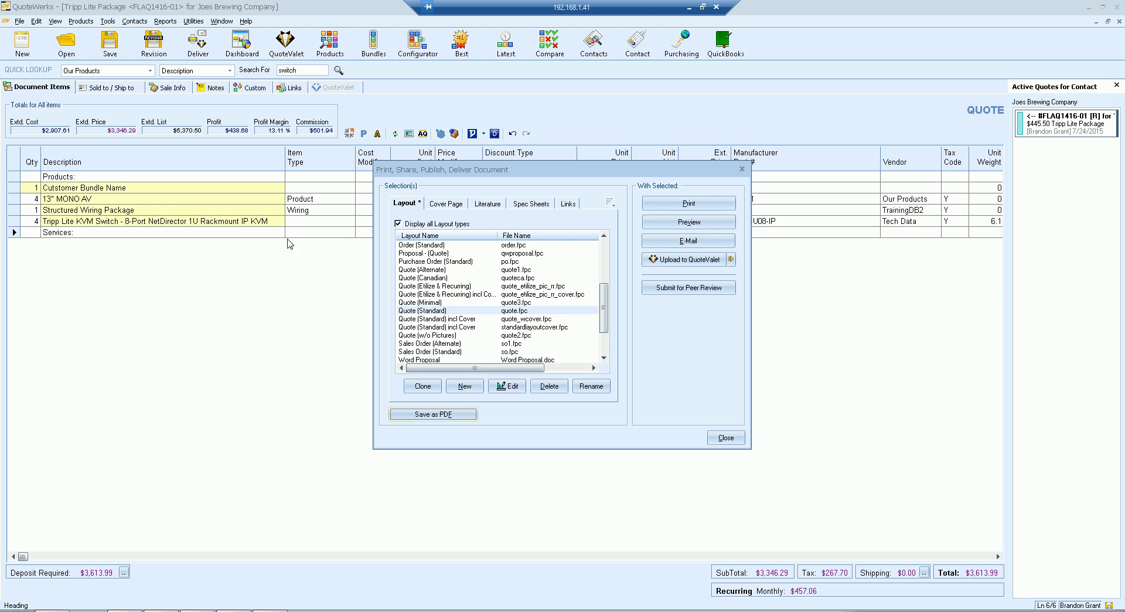
{"action": "left_click", "coordinate": [243, 38]}
{"action": "left_click", "coordinate": [726, 438]}
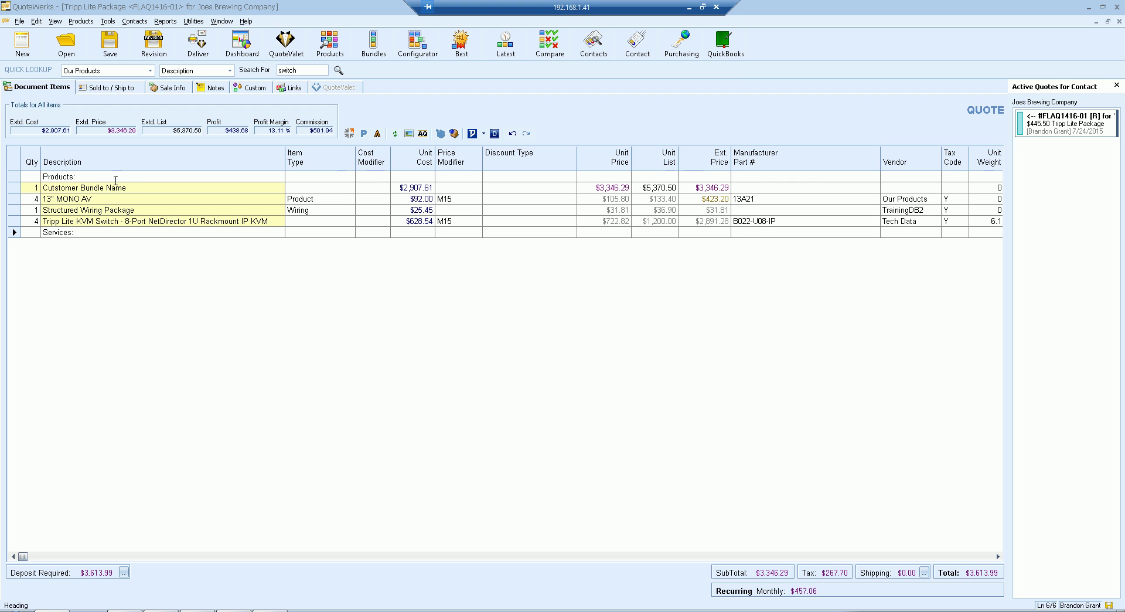
- Delete the "Cutstomer Bundle Name" group header to ungroup its member lines
{"action": "left_click", "coordinate": [14, 187]}
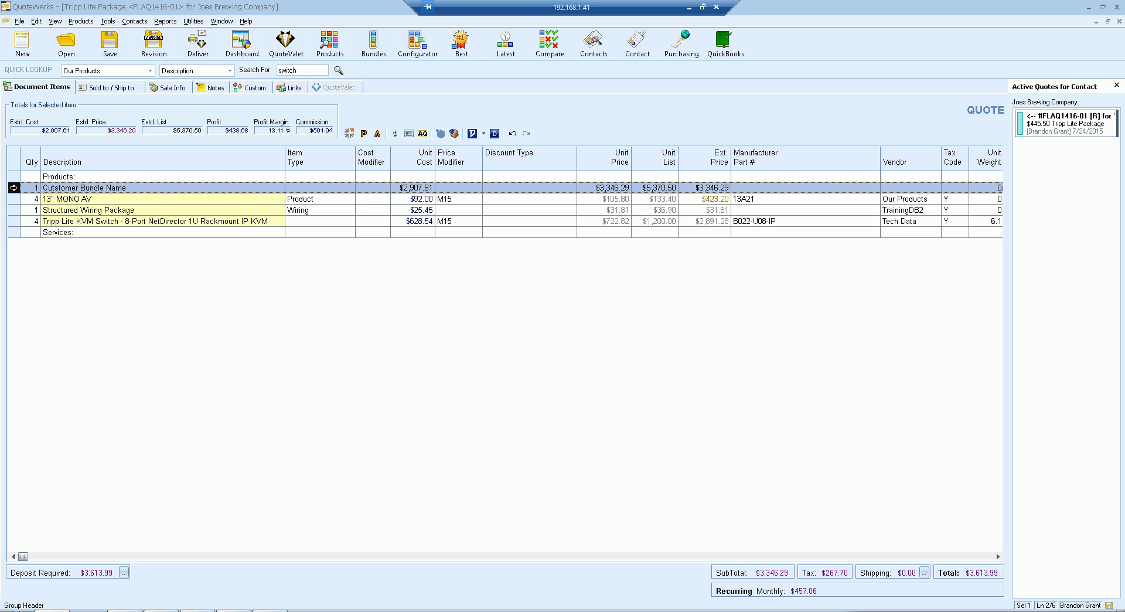
{"action": "key", "text": "Delete"}
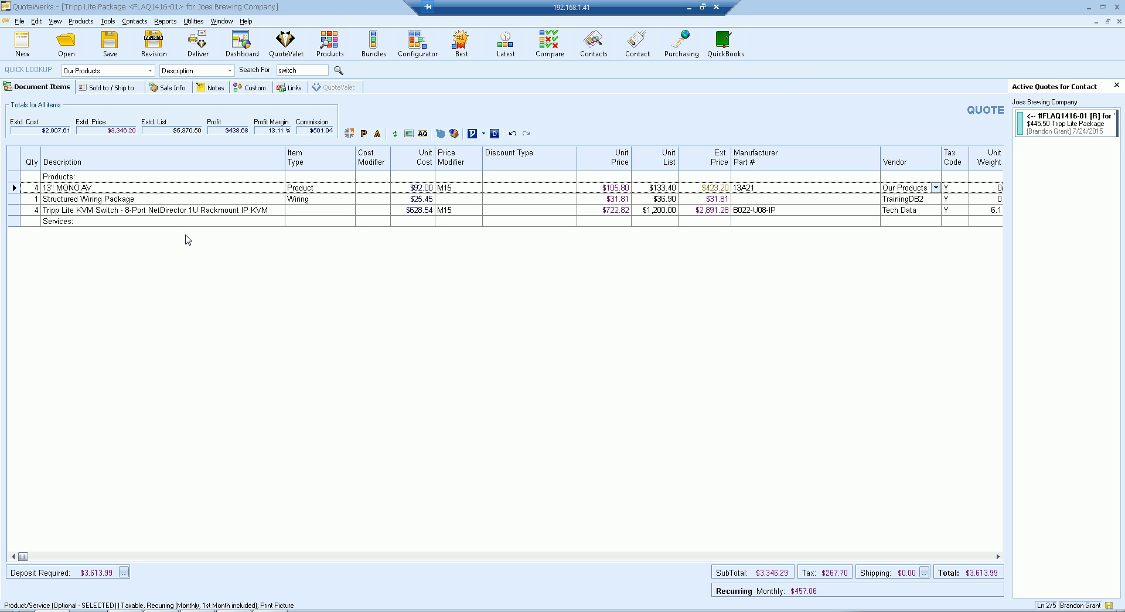
{"action": "right_click", "coordinate": [15, 189]}
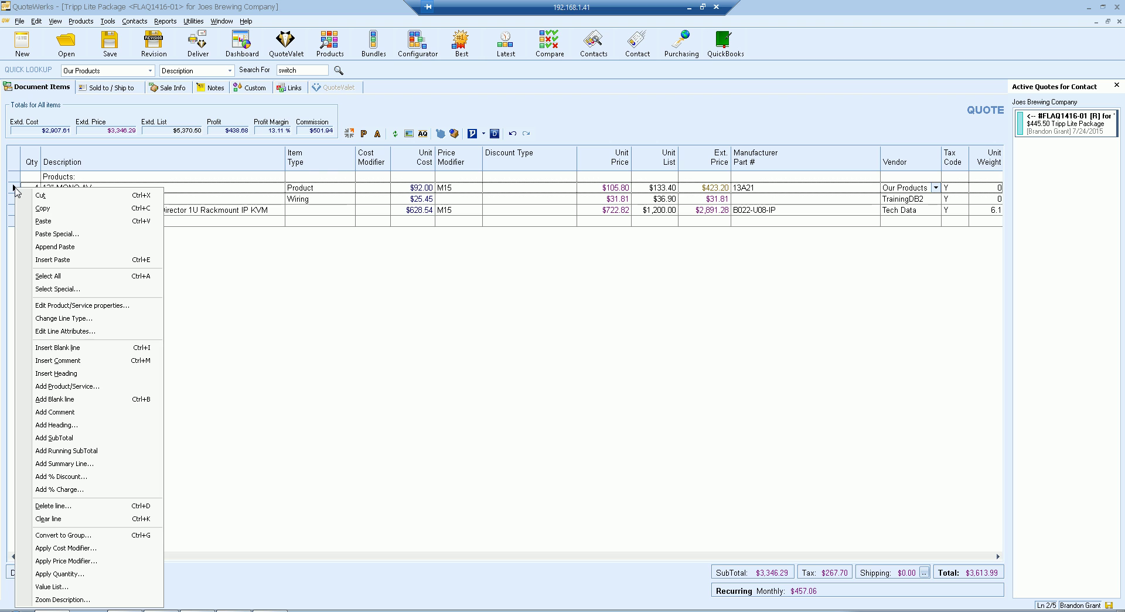
{"action": "left_click", "coordinate": [298, 252]}
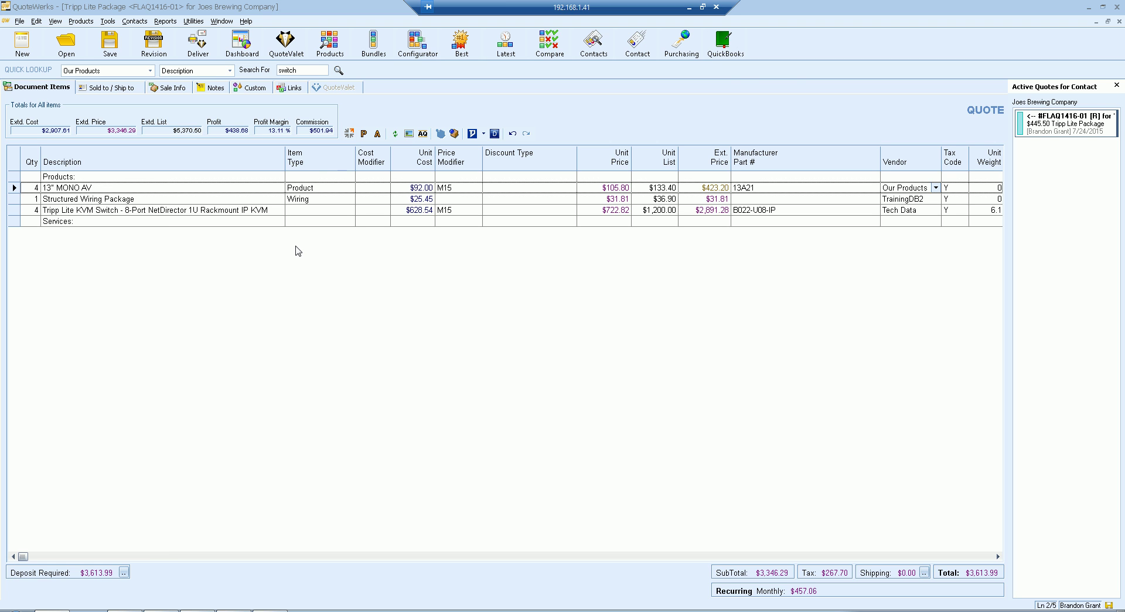
{"action": "left_click", "coordinate": [106, 176]}
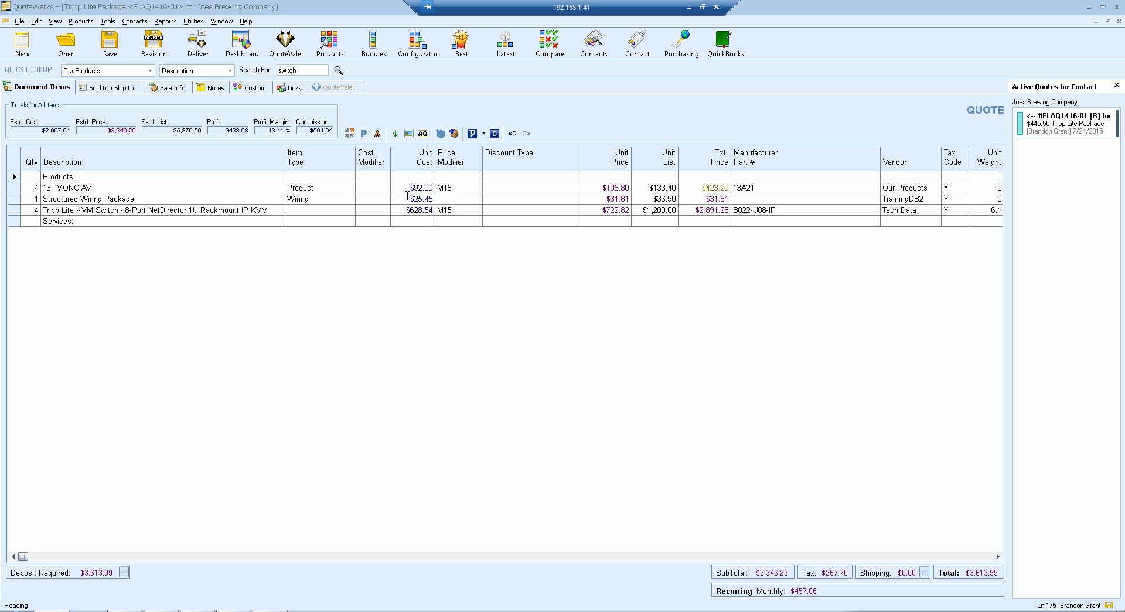
- Open the vendor selection for comparing the 13" MONO AV line's pricing, and close it without running the comparison
{"action": "left_click", "coordinate": [410, 186]}
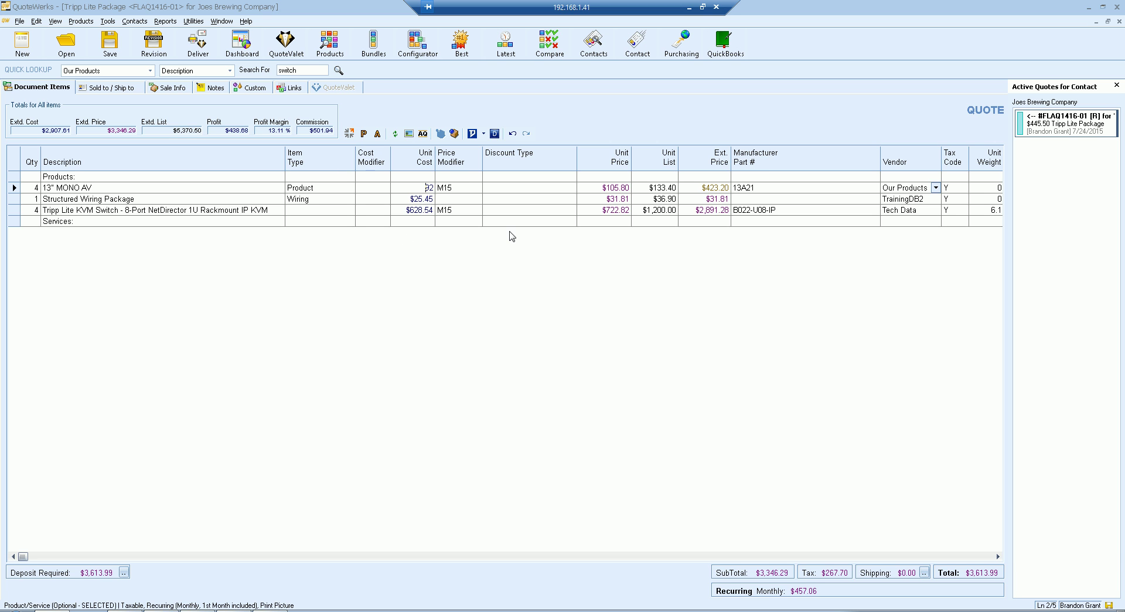
{"action": "left_click", "coordinate": [551, 44]}
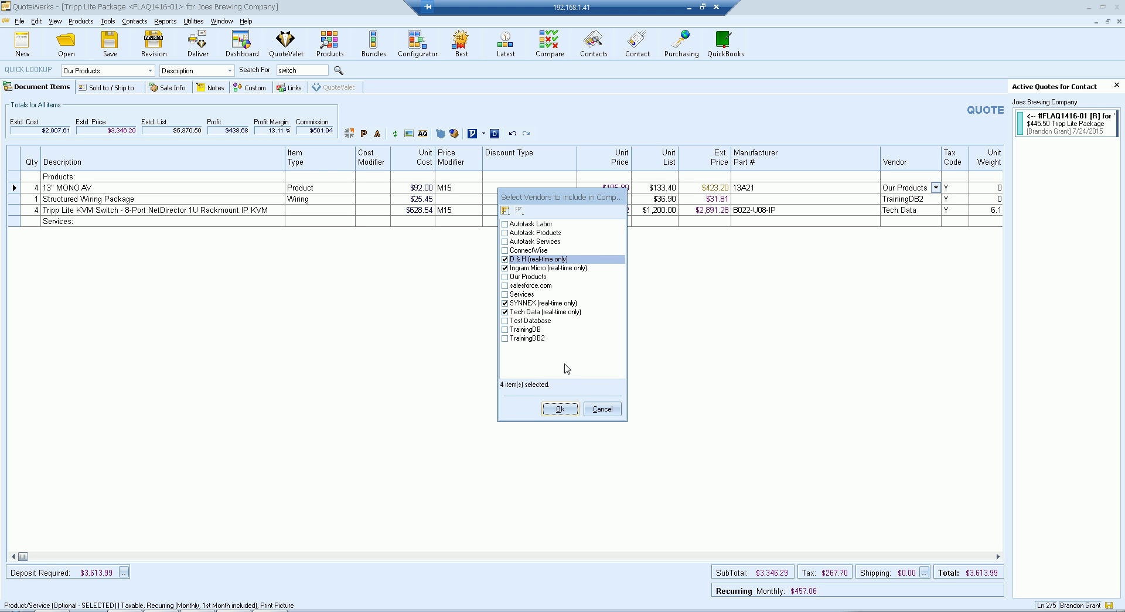
{"action": "left_click", "coordinate": [600, 413]}
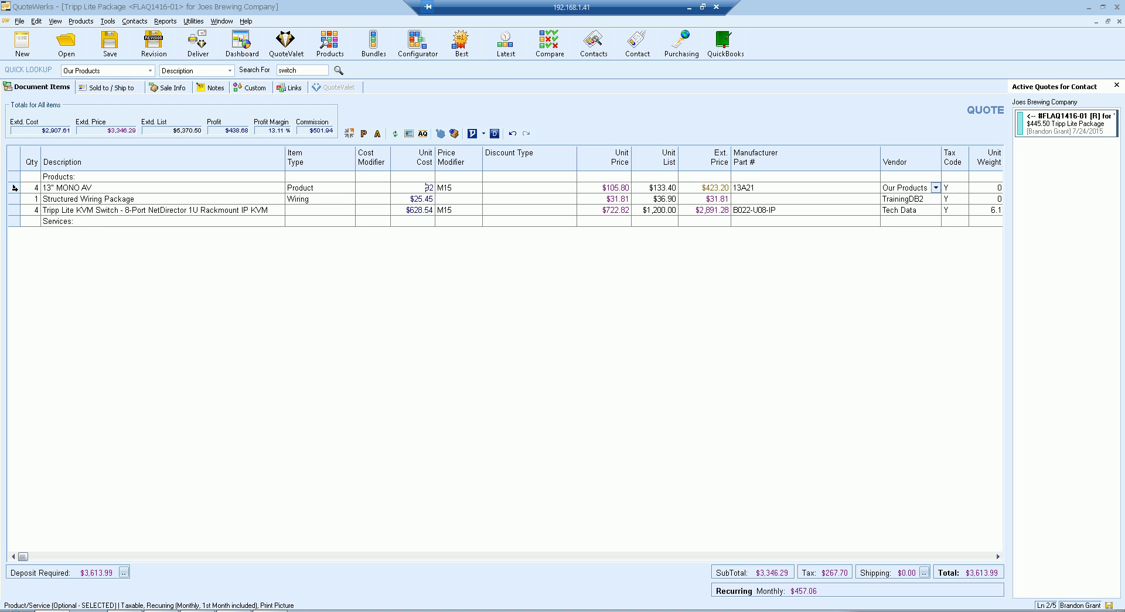
- Show the Etilize information for the 13" MONO AV line and hide it again
{"action": "left_click", "coordinate": [14, 187]}
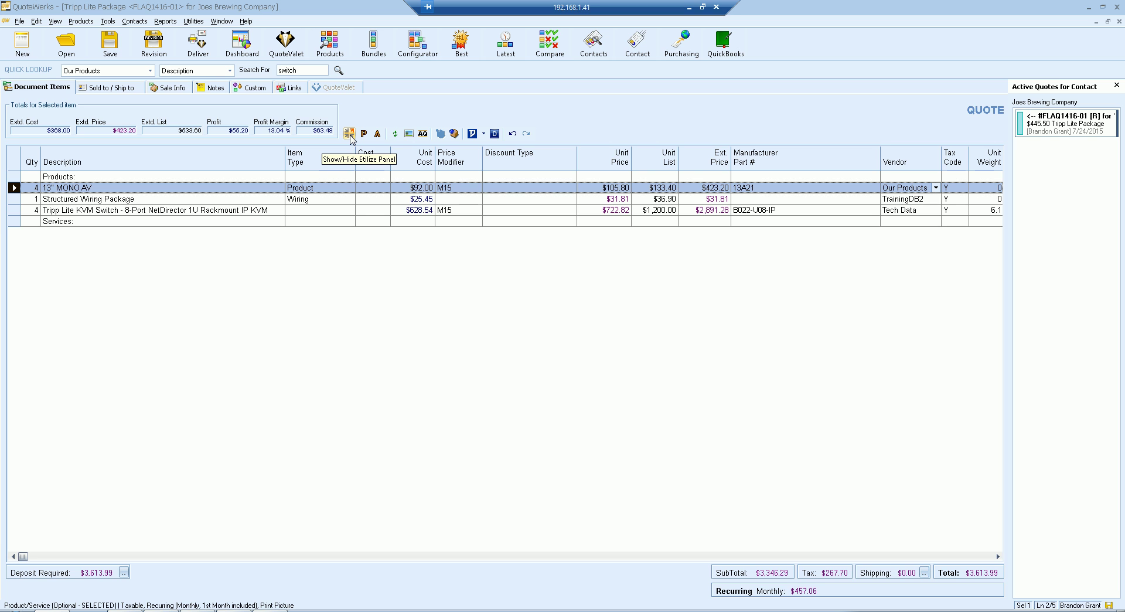
{"action": "left_click", "coordinate": [350, 139]}
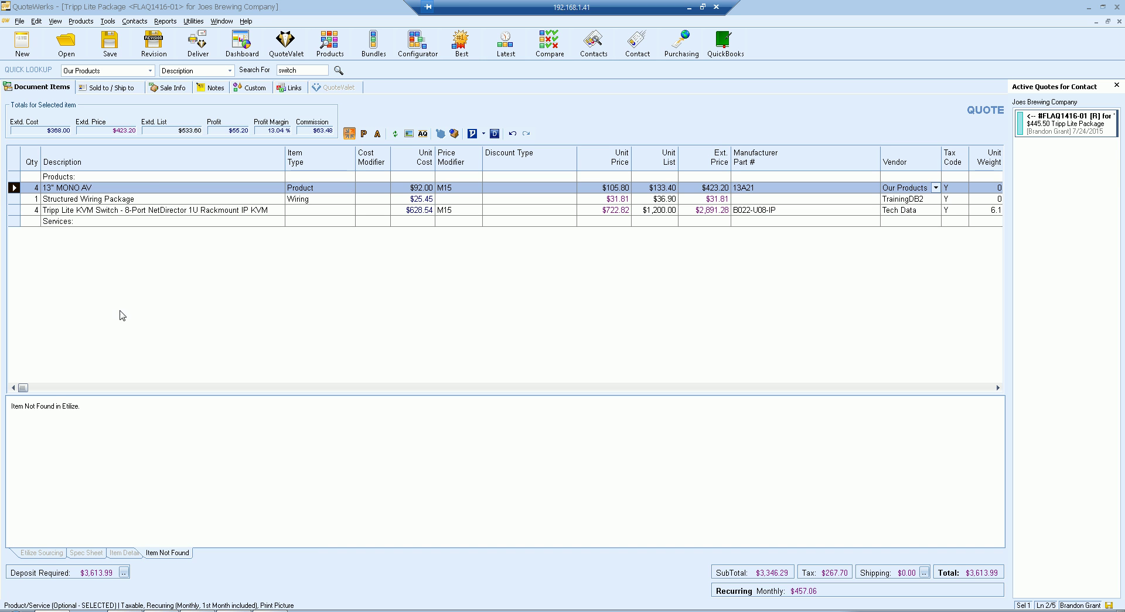
{"action": "left_click", "coordinate": [350, 134]}
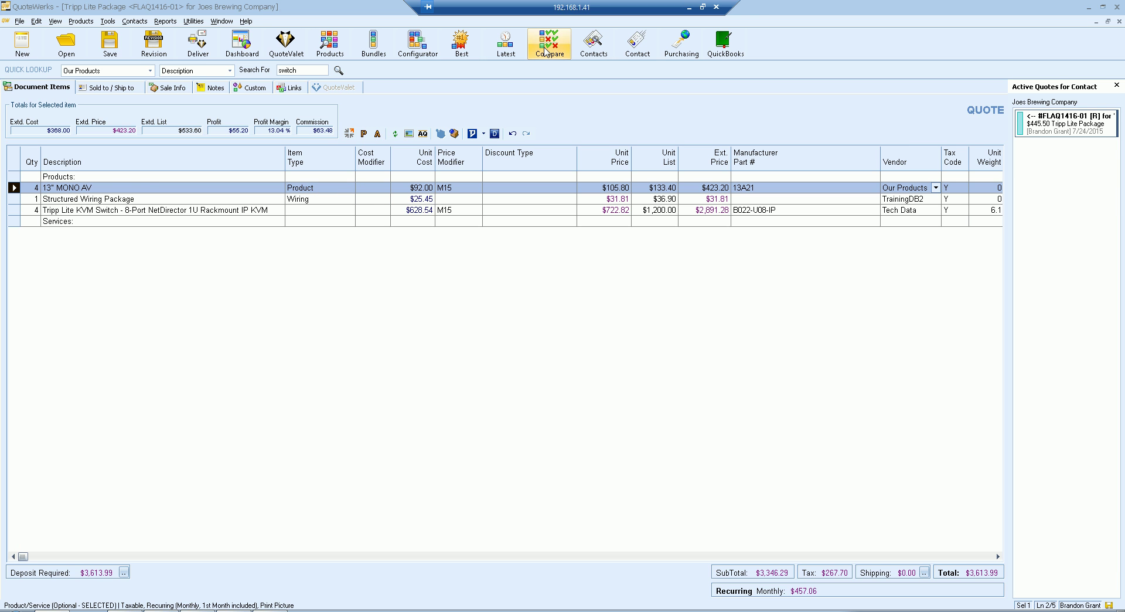